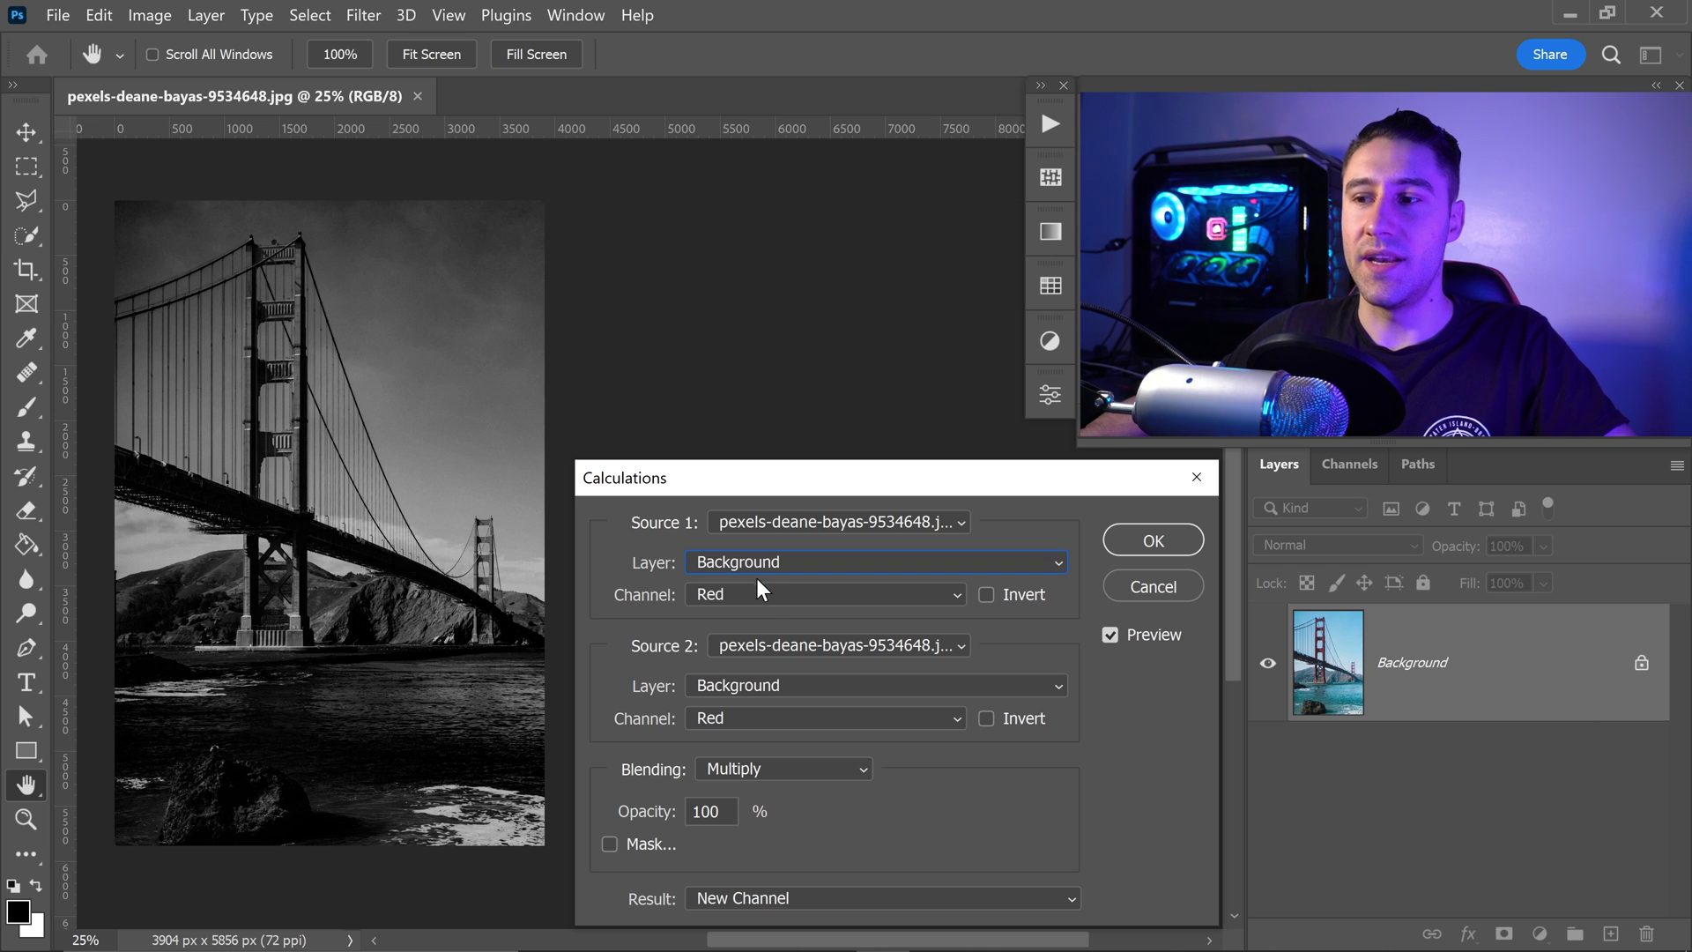
- Try the available channels for Source 1 in Calculations and set both Source 1 and Source 2 to the Blue channel
{"action": "left_click", "coordinate": [770, 590]}
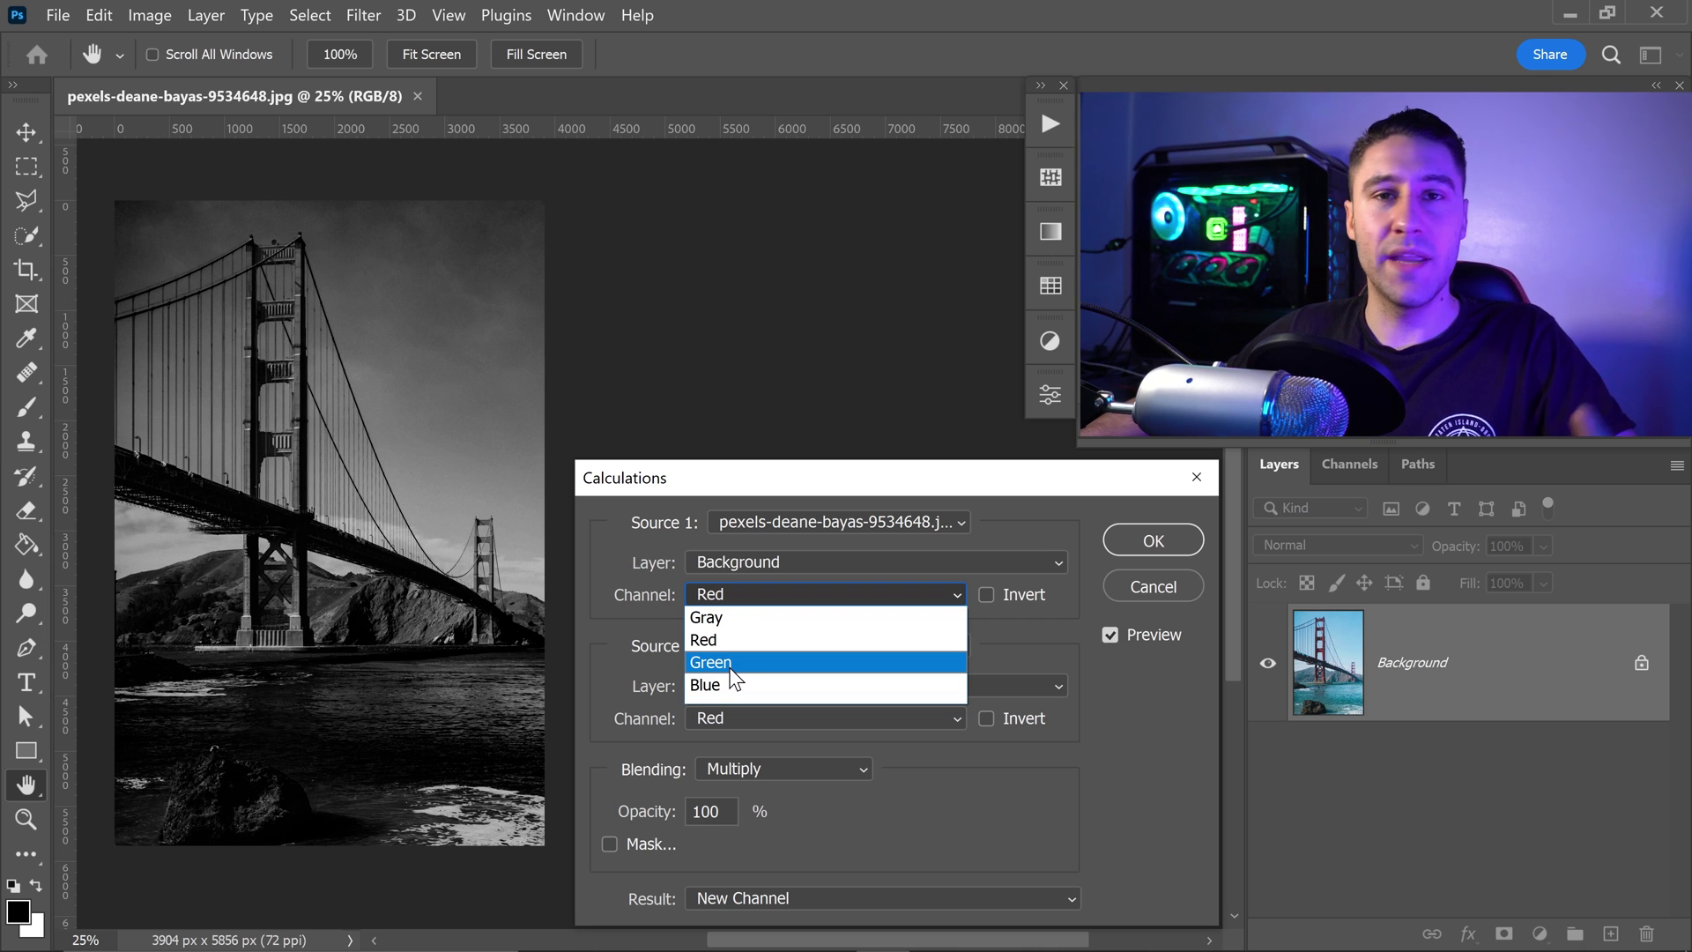
{"action": "left_click", "coordinate": [726, 617]}
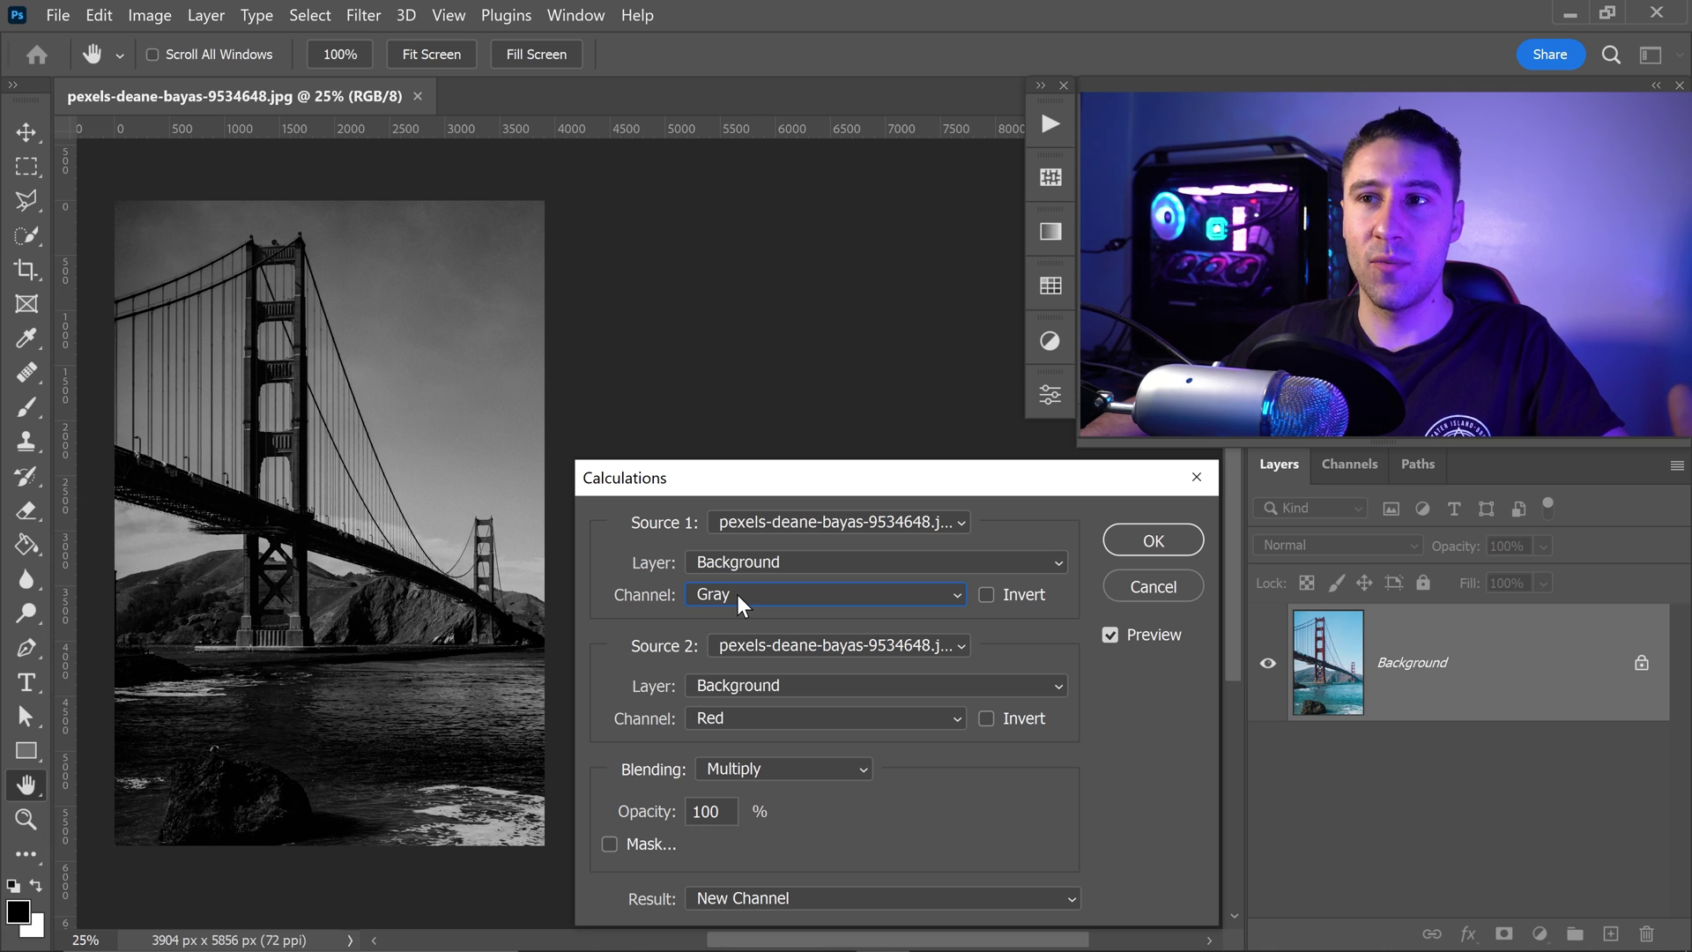
{"action": "scroll", "coordinate": [737, 594], "scroll_direction": "down", "scroll_amount": 1}
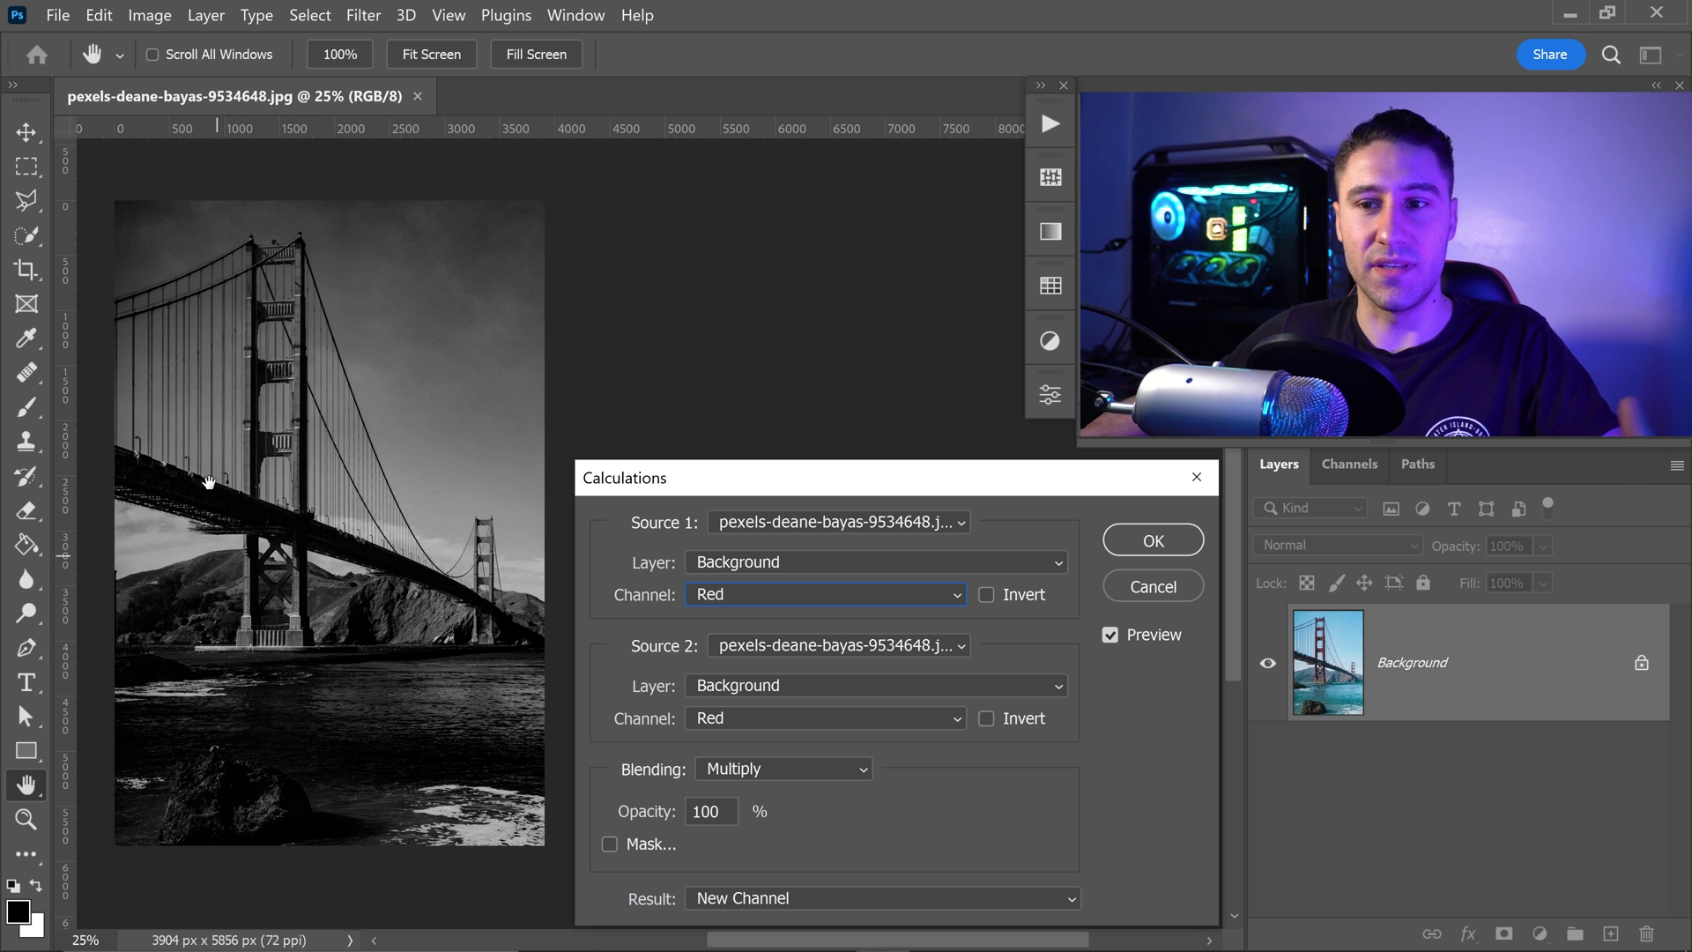
{"action": "scroll", "coordinate": [786, 590], "scroll_direction": "down", "scroll_amount": 1}
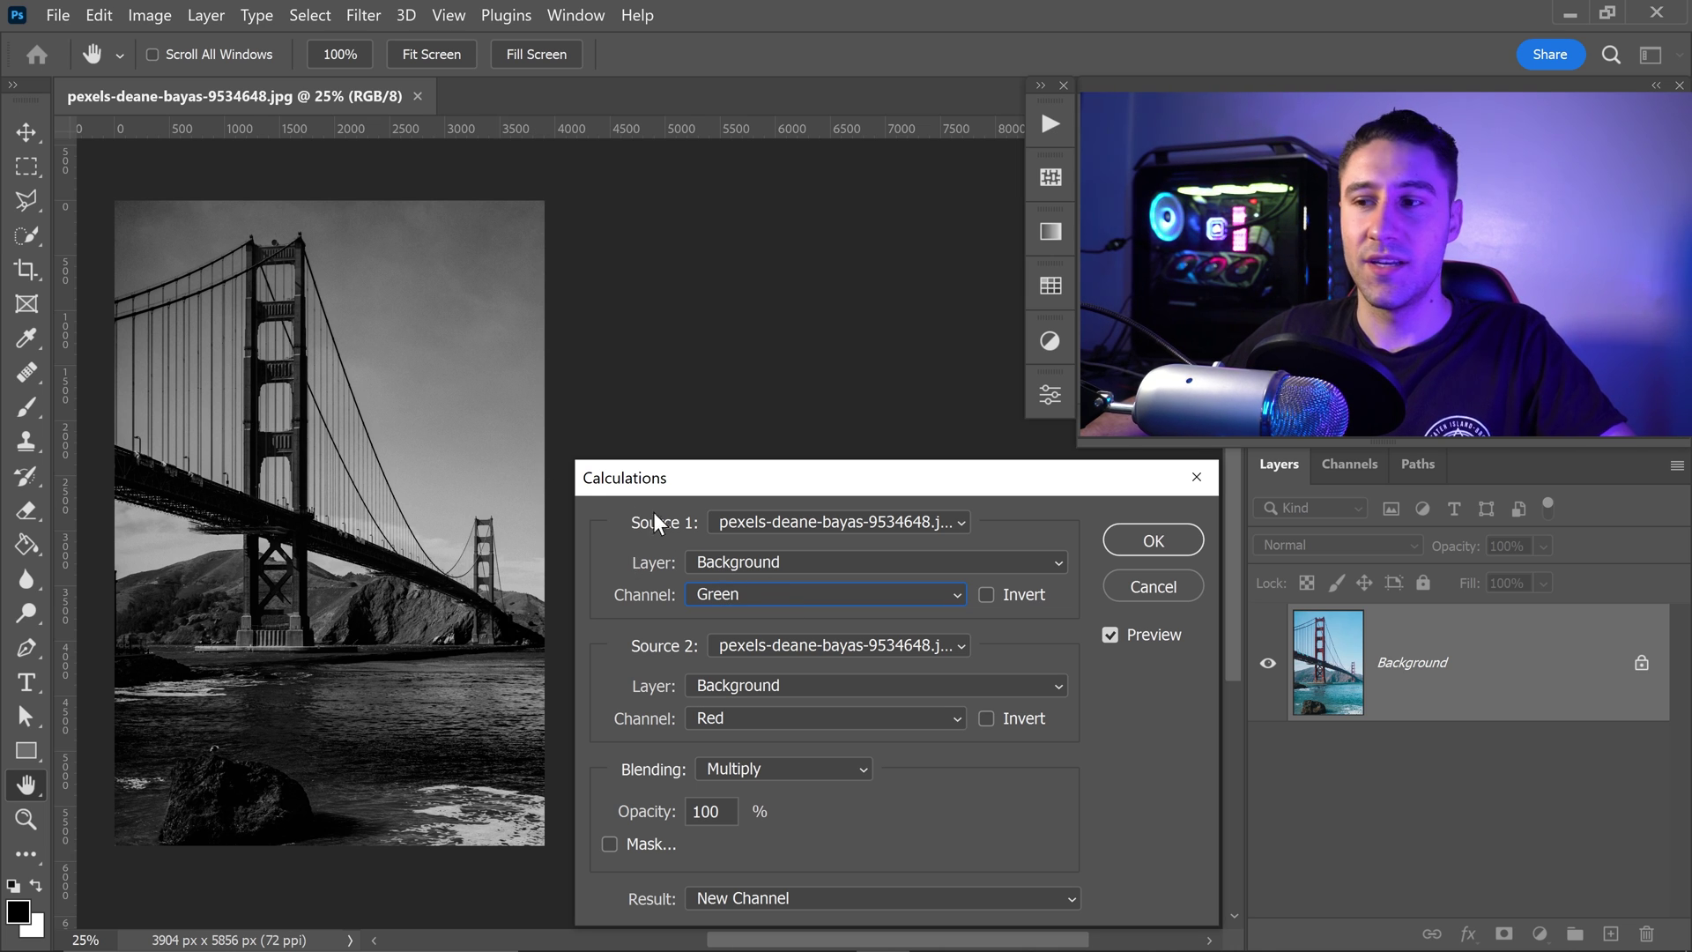
{"action": "scroll", "coordinate": [755, 590], "scroll_direction": "down", "scroll_amount": 1}
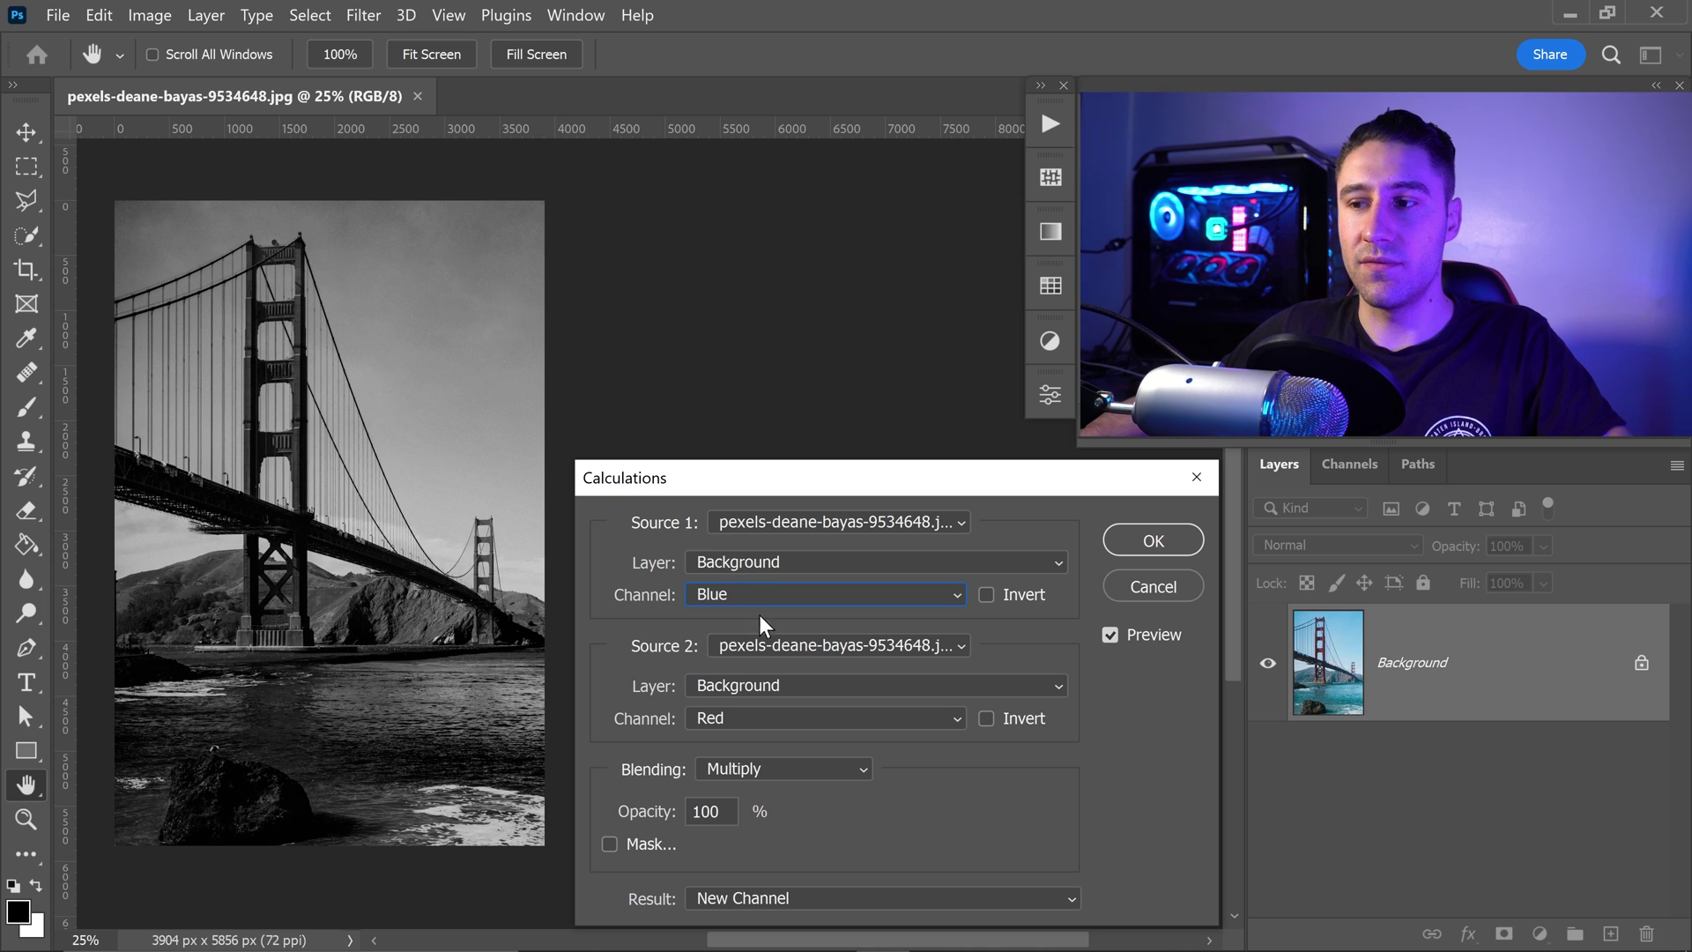
{"action": "left_click", "coordinate": [730, 717]}
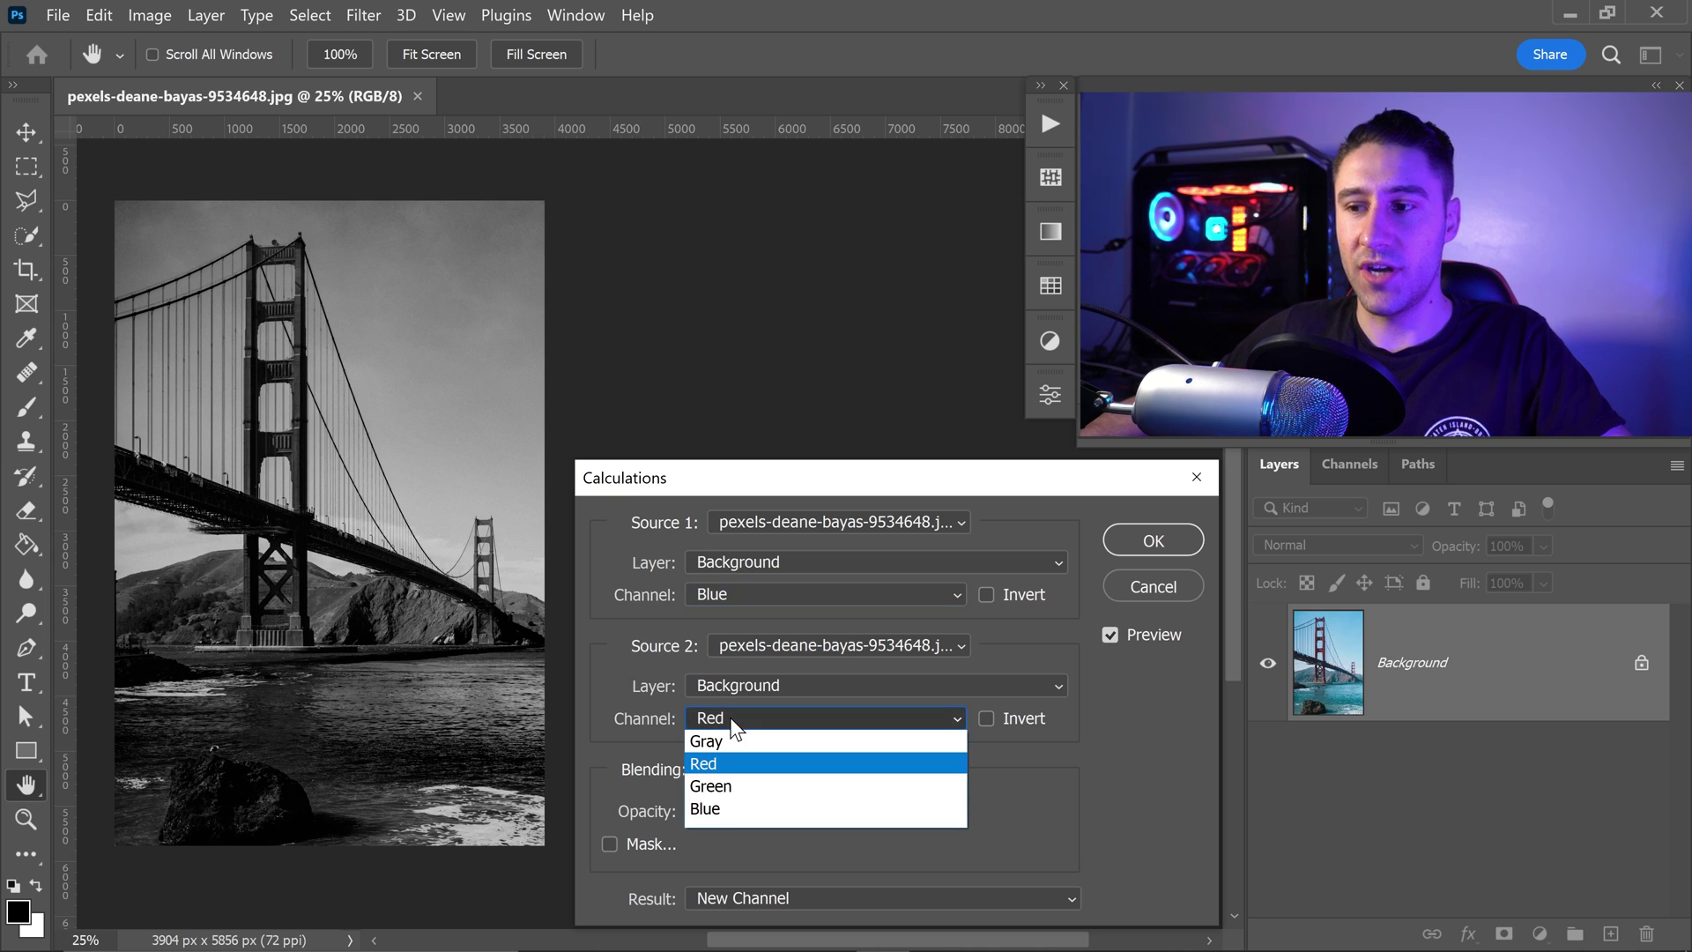
{"action": "left_click", "coordinate": [732, 808]}
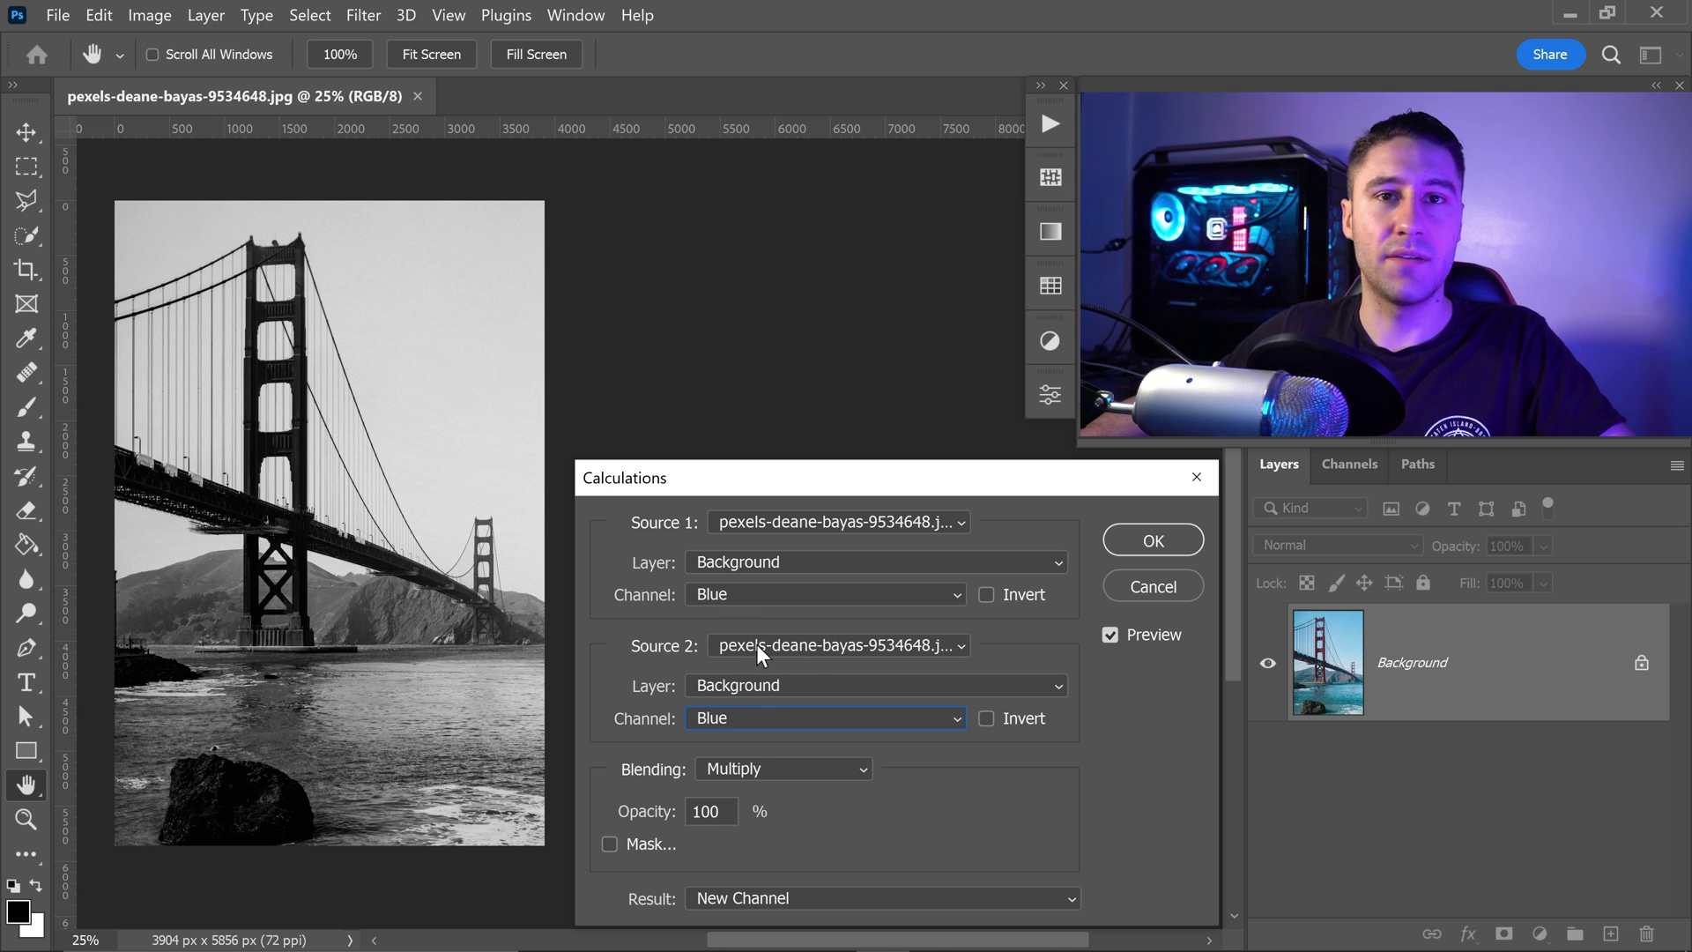
- Set the Calculations blending mode to Add and lower the offset to -255 to darken the bridge against the sky
{"action": "left_click", "coordinate": [779, 765]}
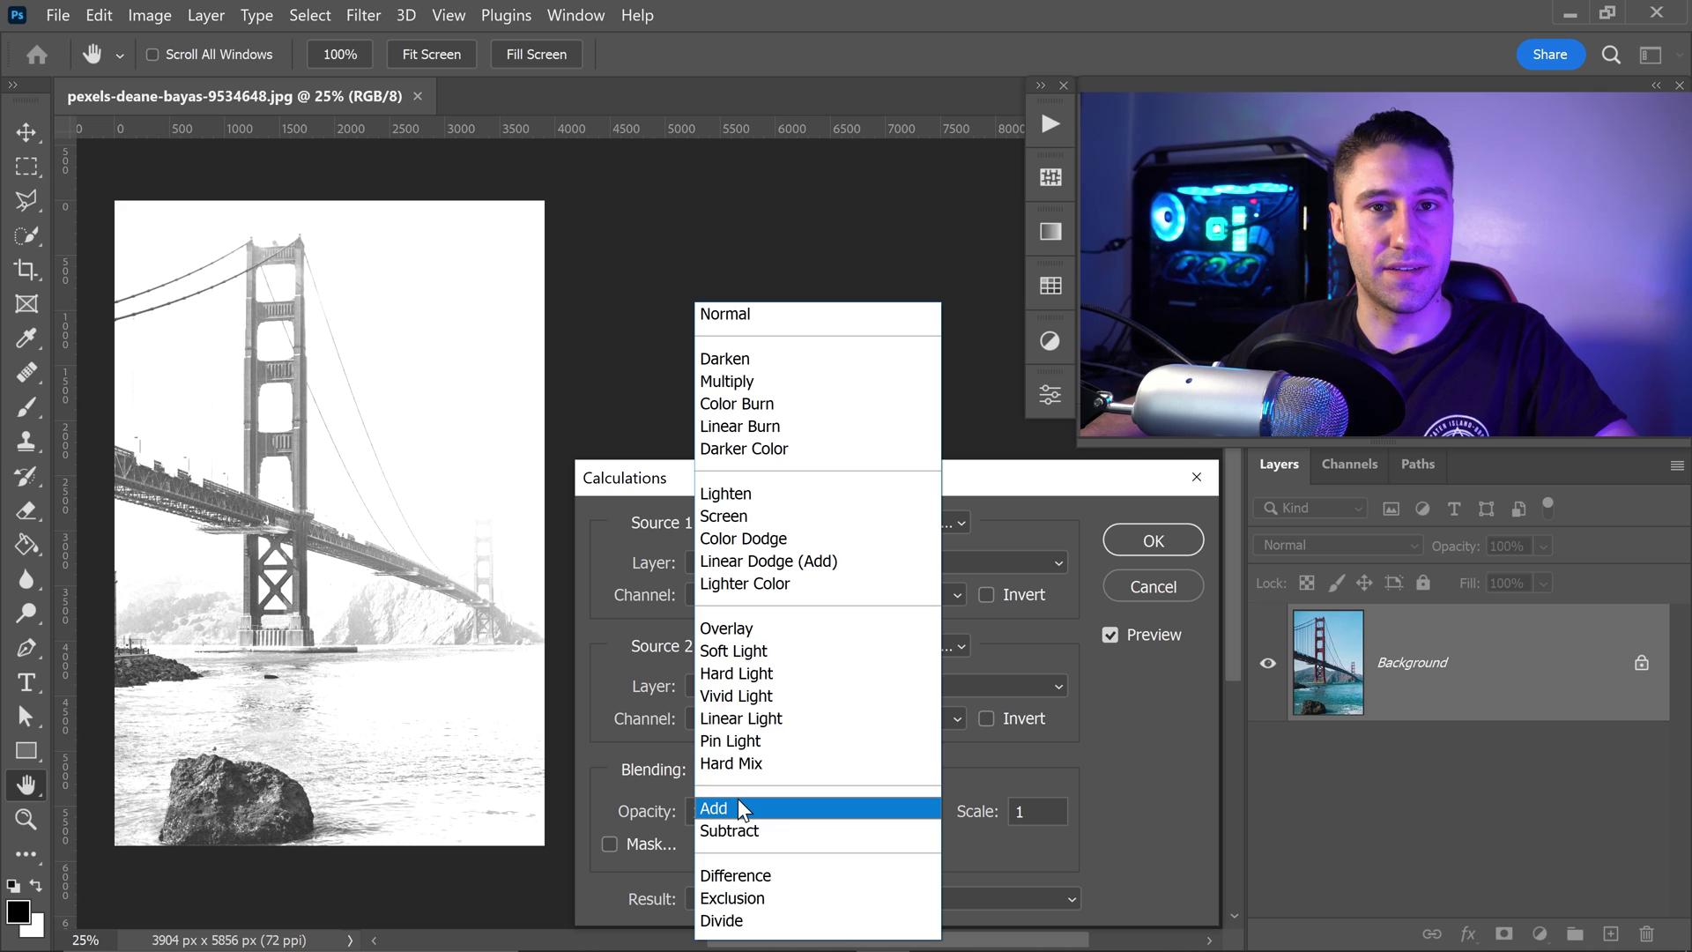
{"action": "left_click", "coordinate": [738, 807]}
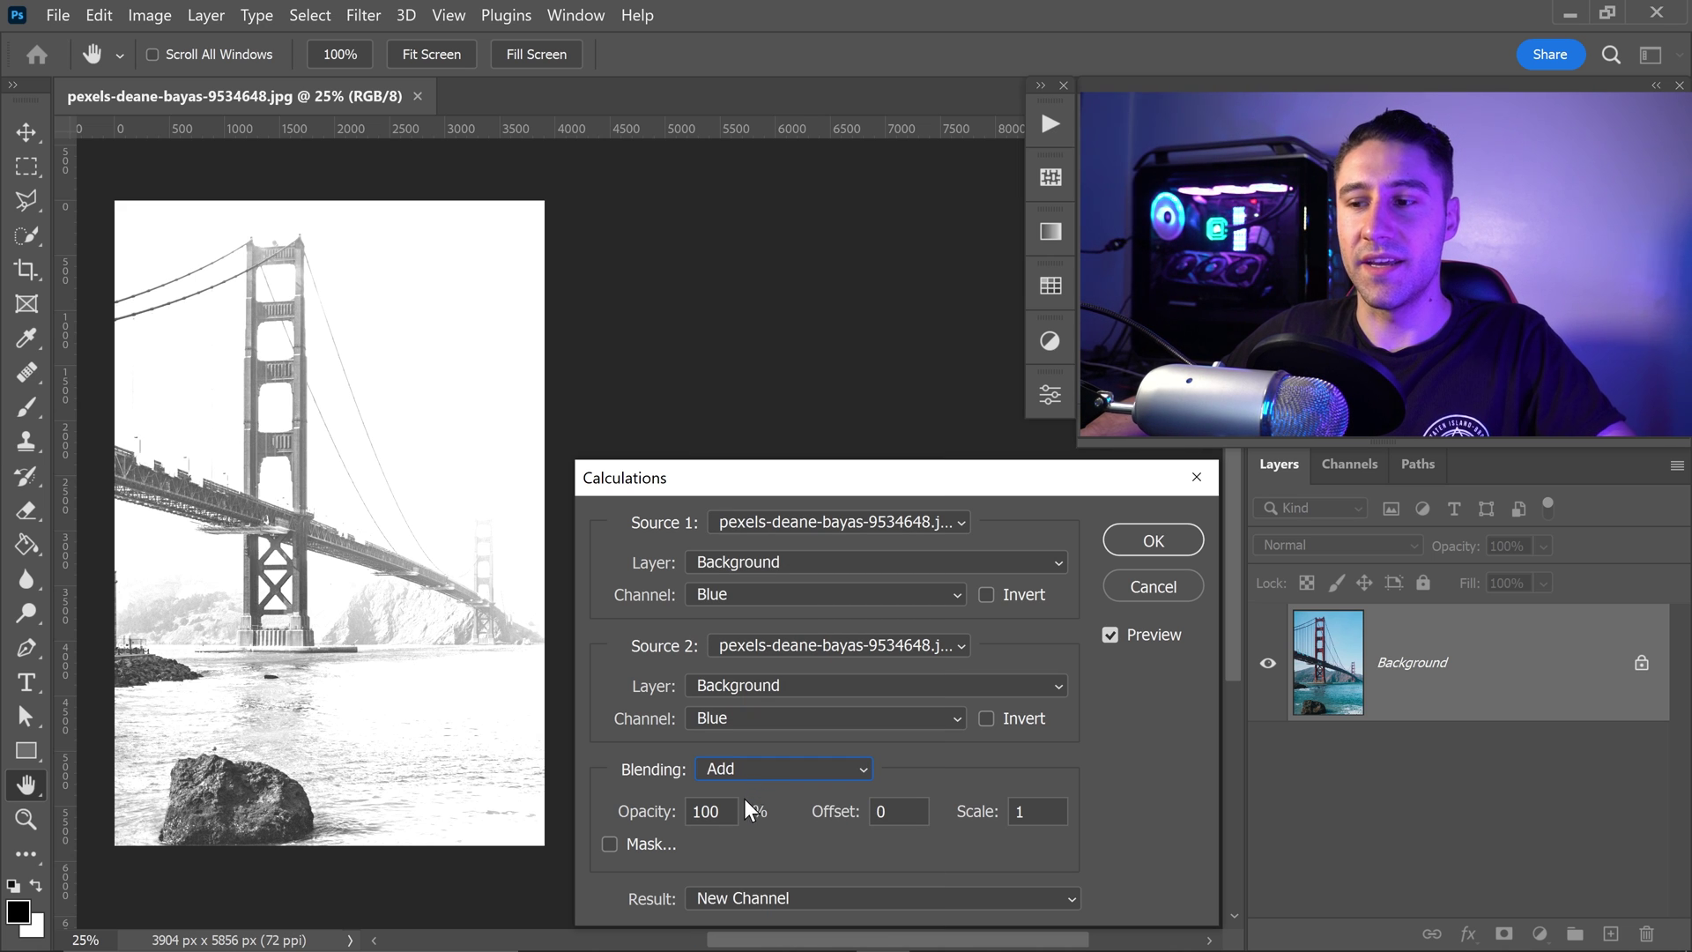
{"action": "double_click", "coordinate": [715, 811]}
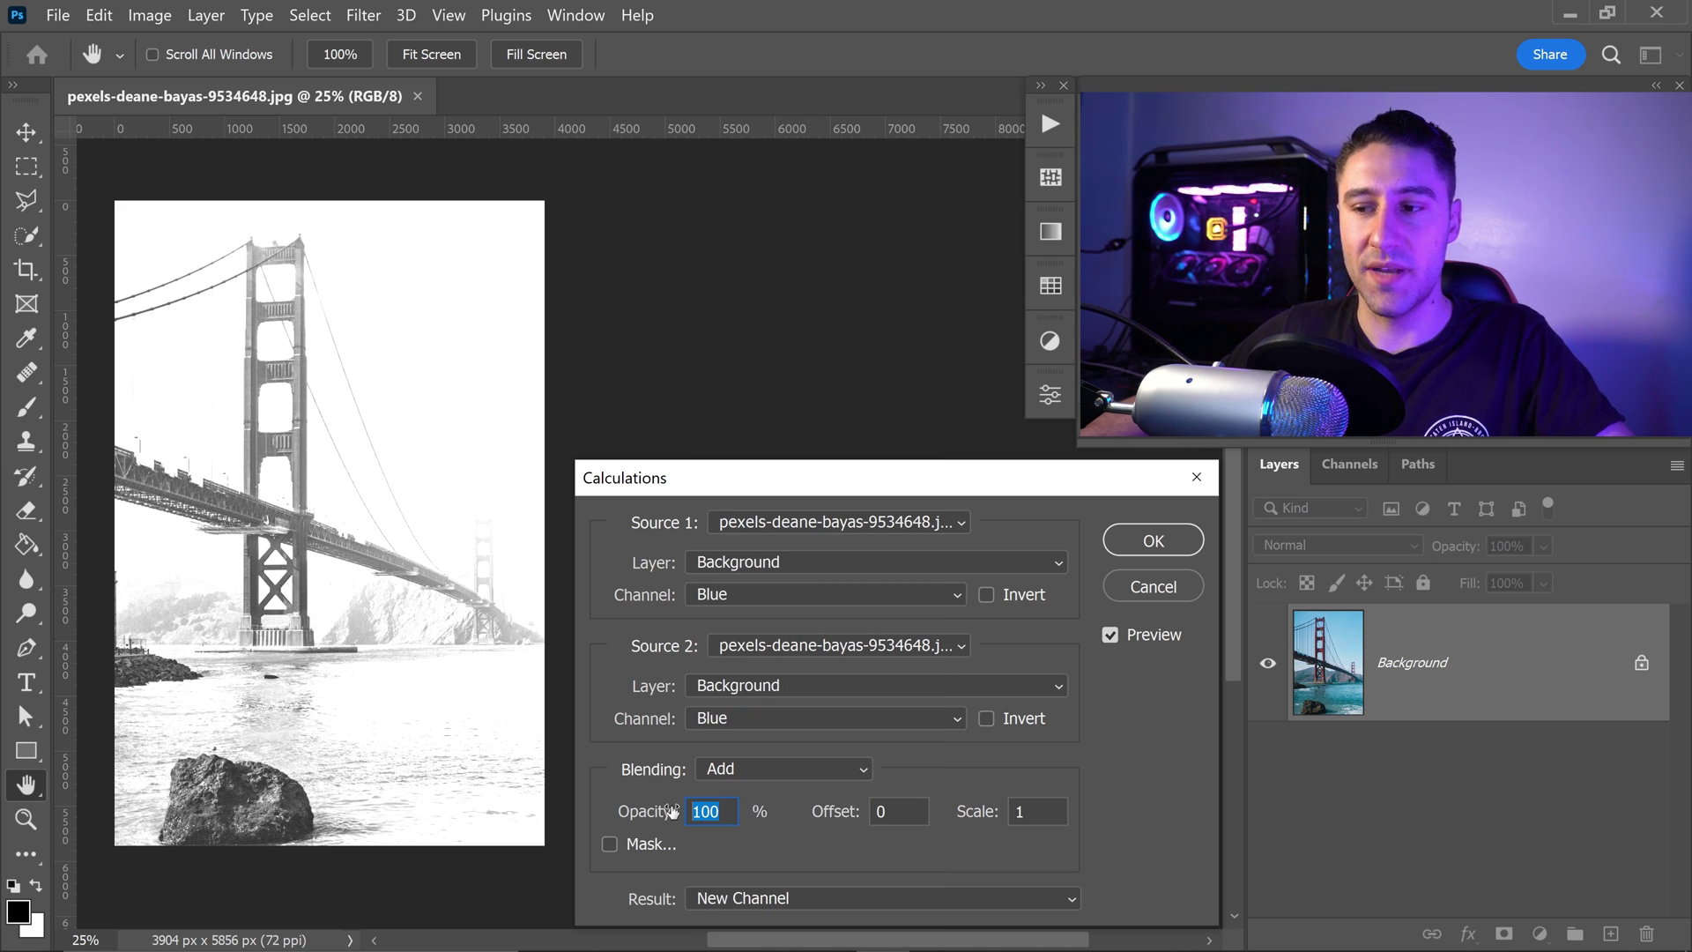
{"action": "key", "text": "Tab"}
{"action": "key", "text": "Tab"}
{"action": "left_click", "coordinate": [882, 811]}
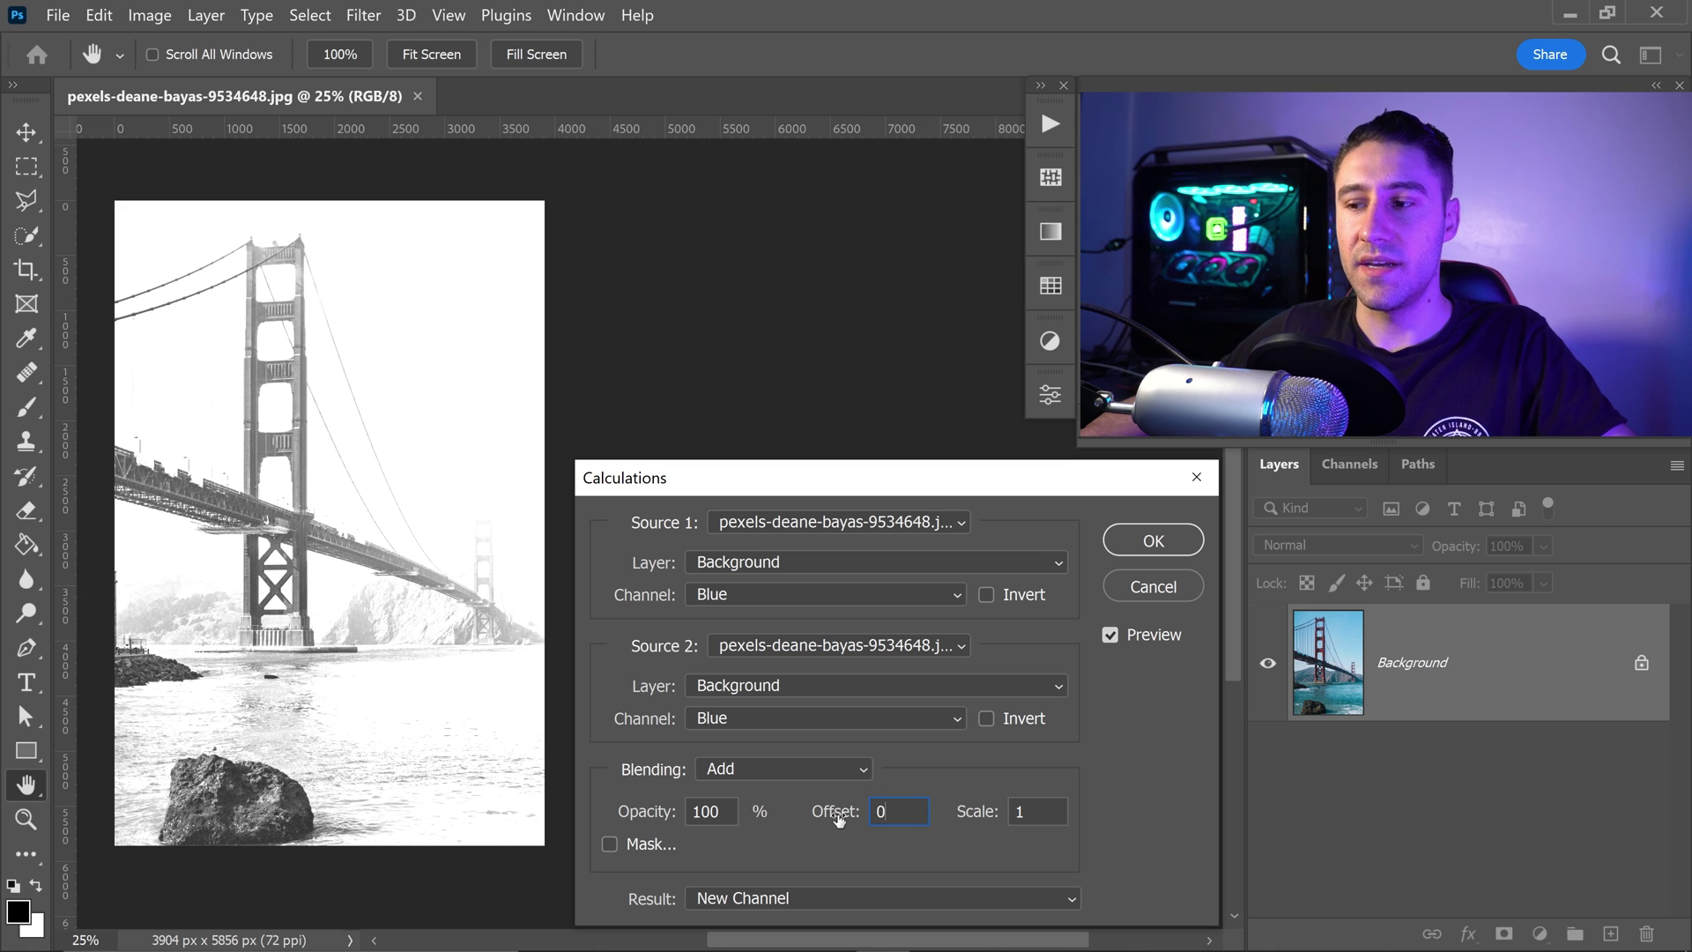
{"action": "left_click_drag", "start_coordinate": [839, 819], "coordinate": [903, 826]}
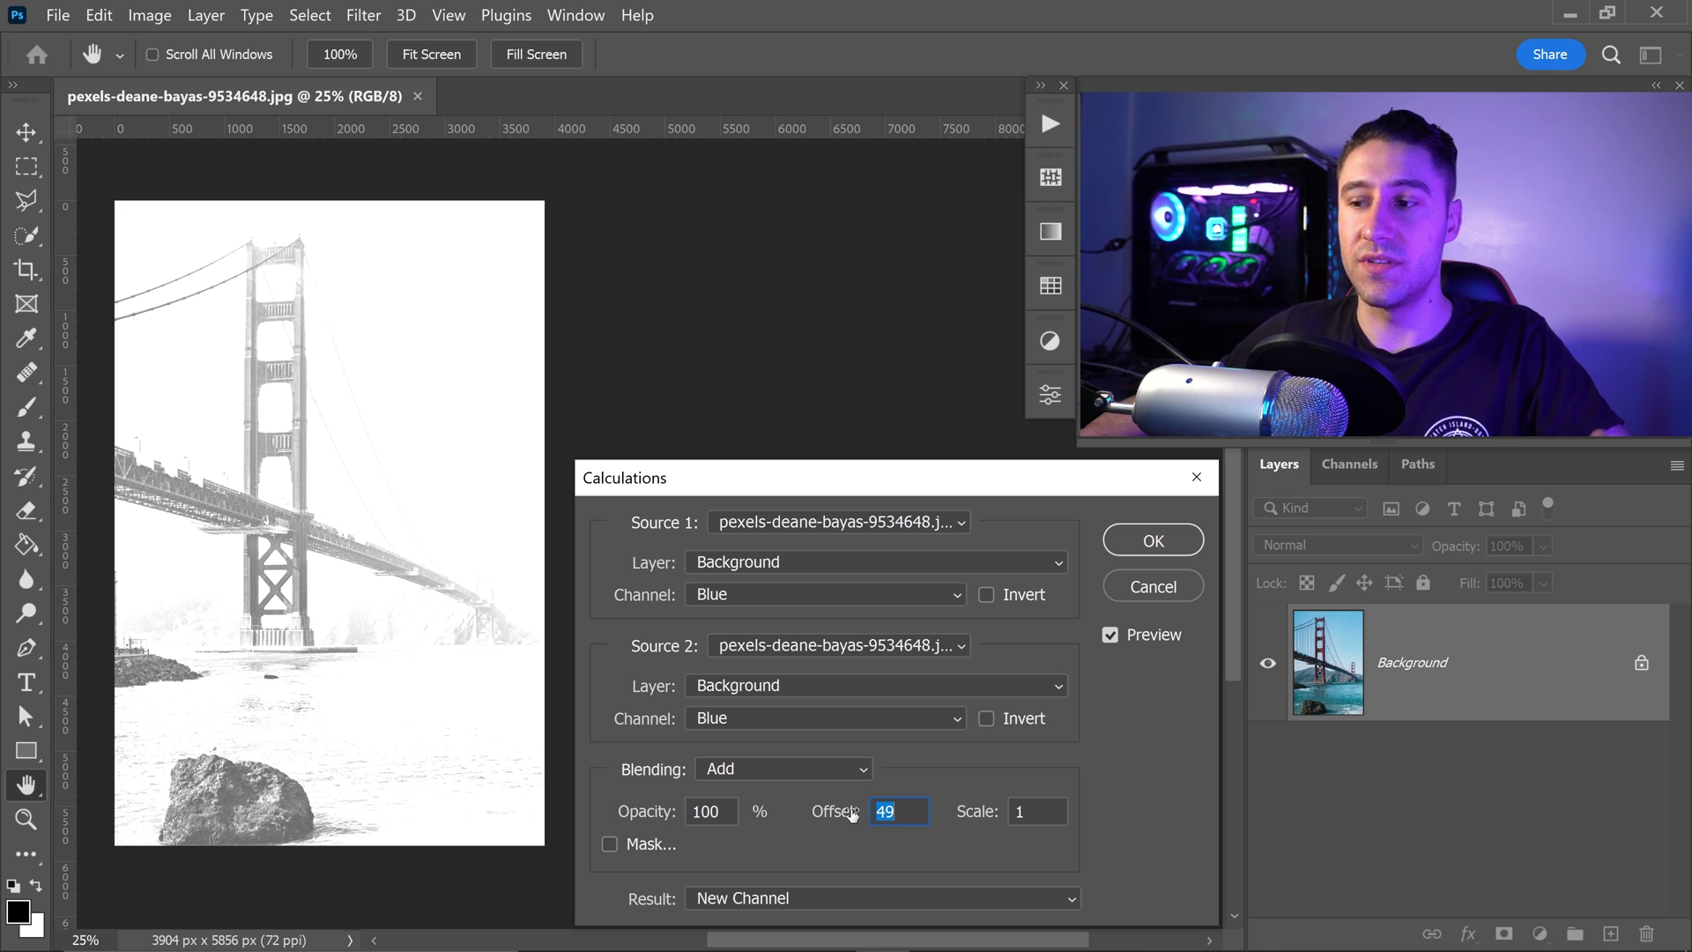
{"action": "left_click_drag", "start_coordinate": [852, 815], "coordinate": [402, 726]}
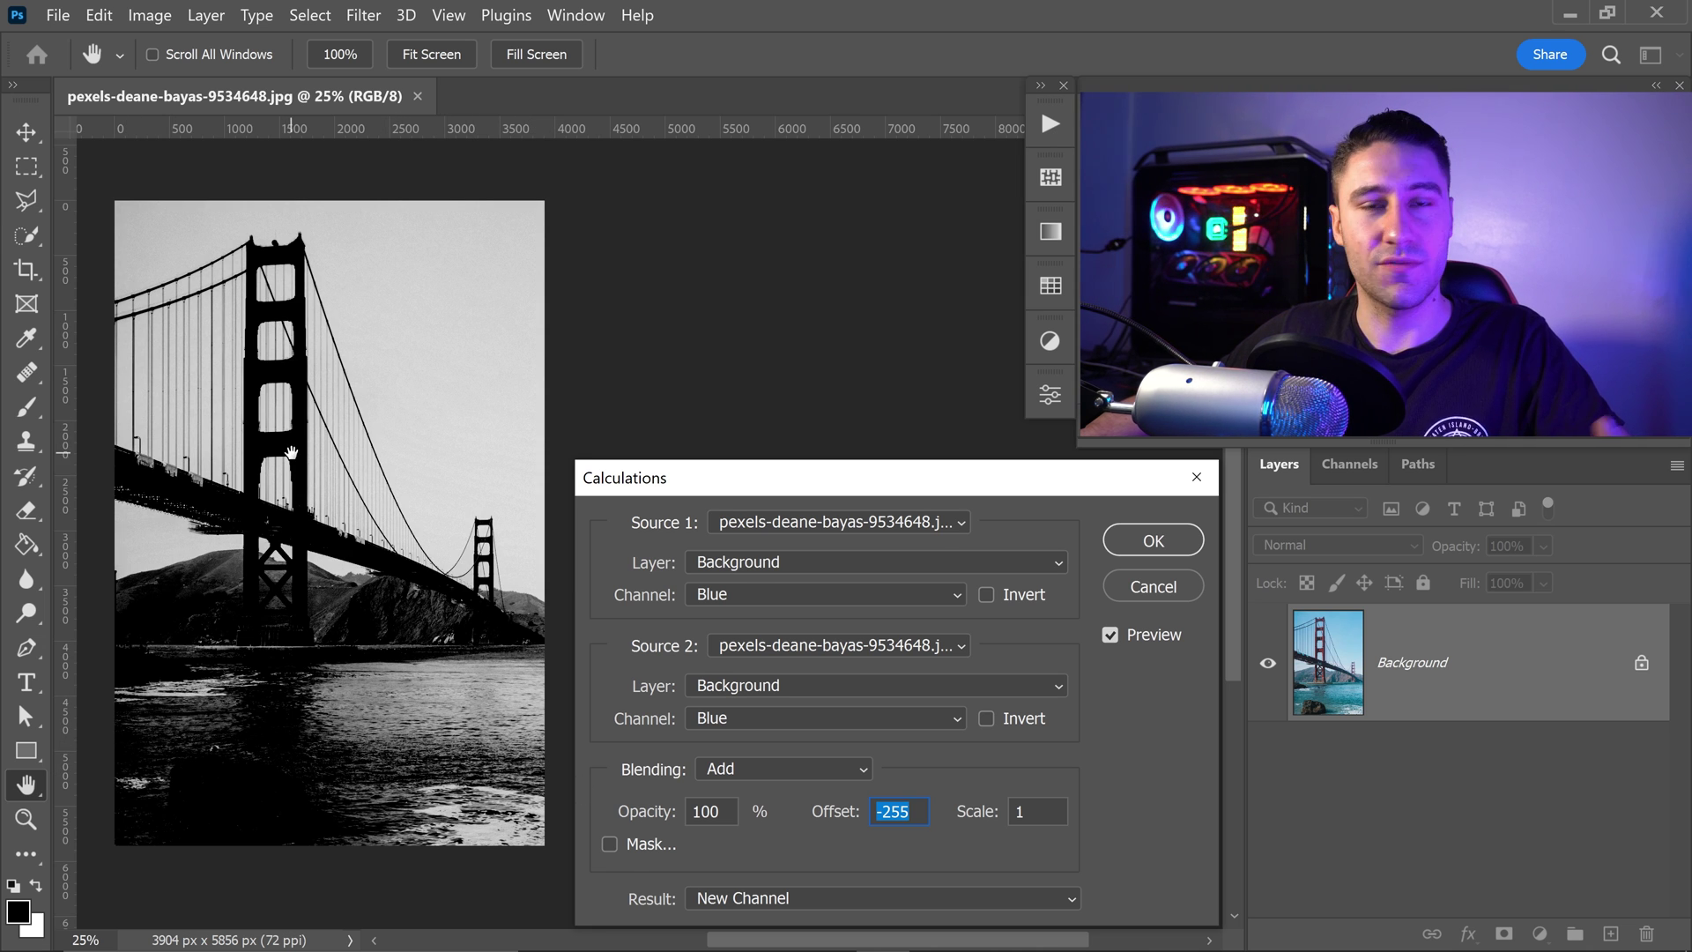
- Output the calculation as a New Channel, apply it, and display the image's channel list
{"action": "left_click_drag", "start_coordinate": [291, 453], "coordinate": [304, 461]}
{"action": "left_click_drag", "start_coordinate": [815, 487], "coordinate": [680, 261]}
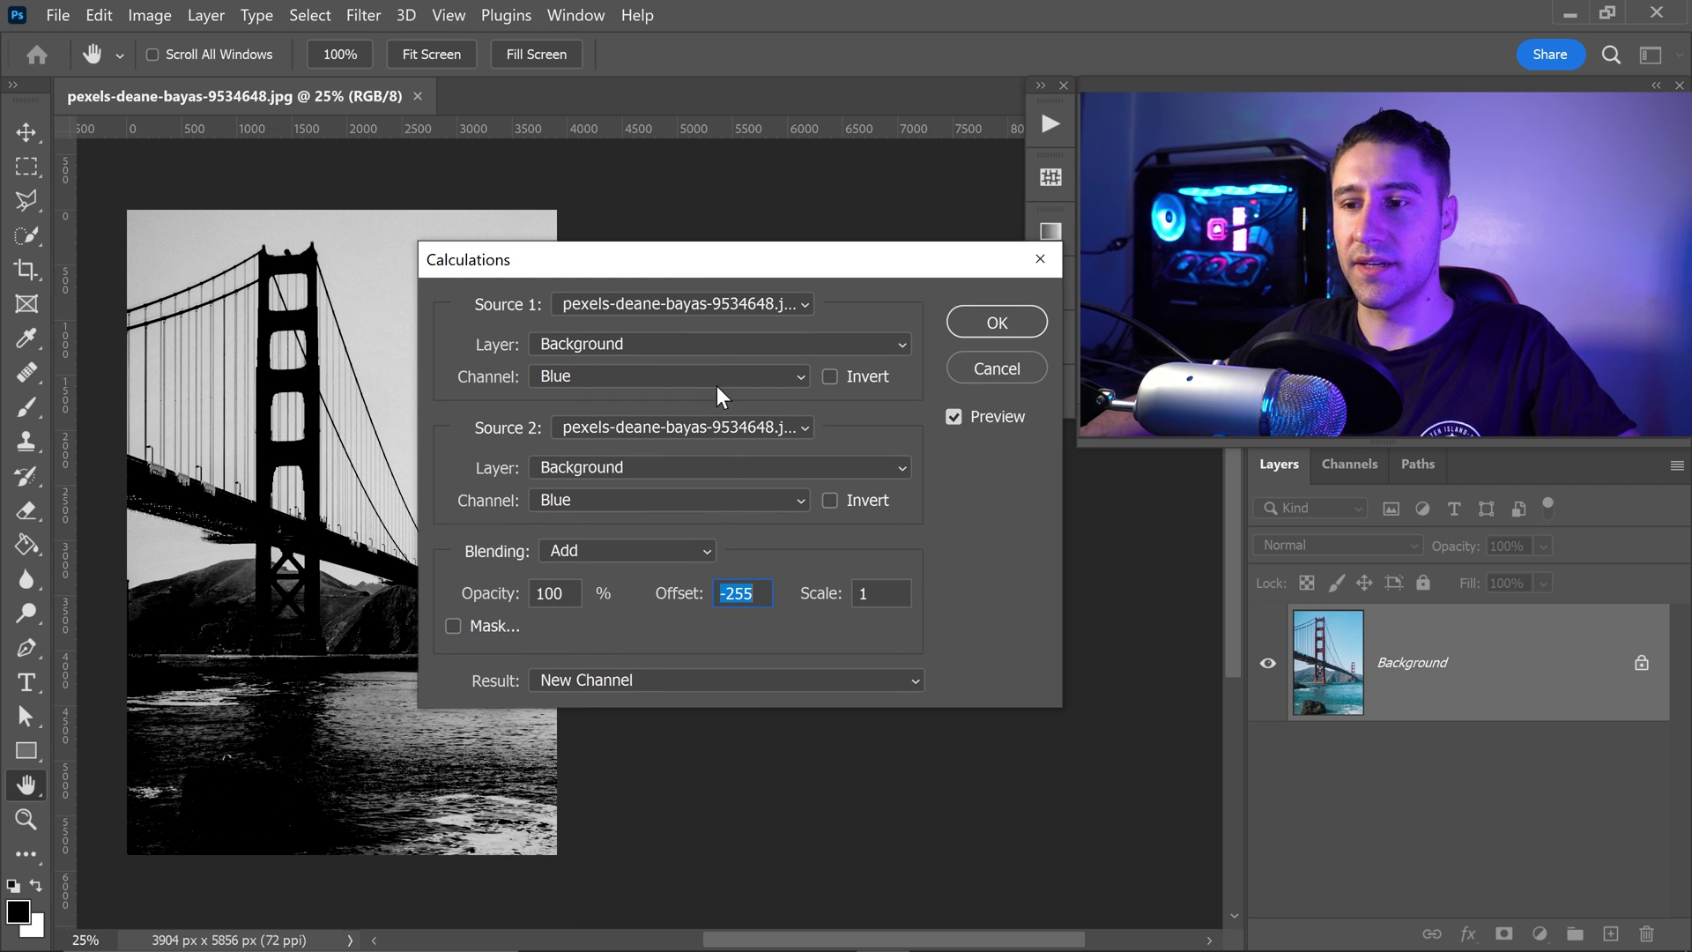
{"action": "left_click", "coordinate": [590, 681]}
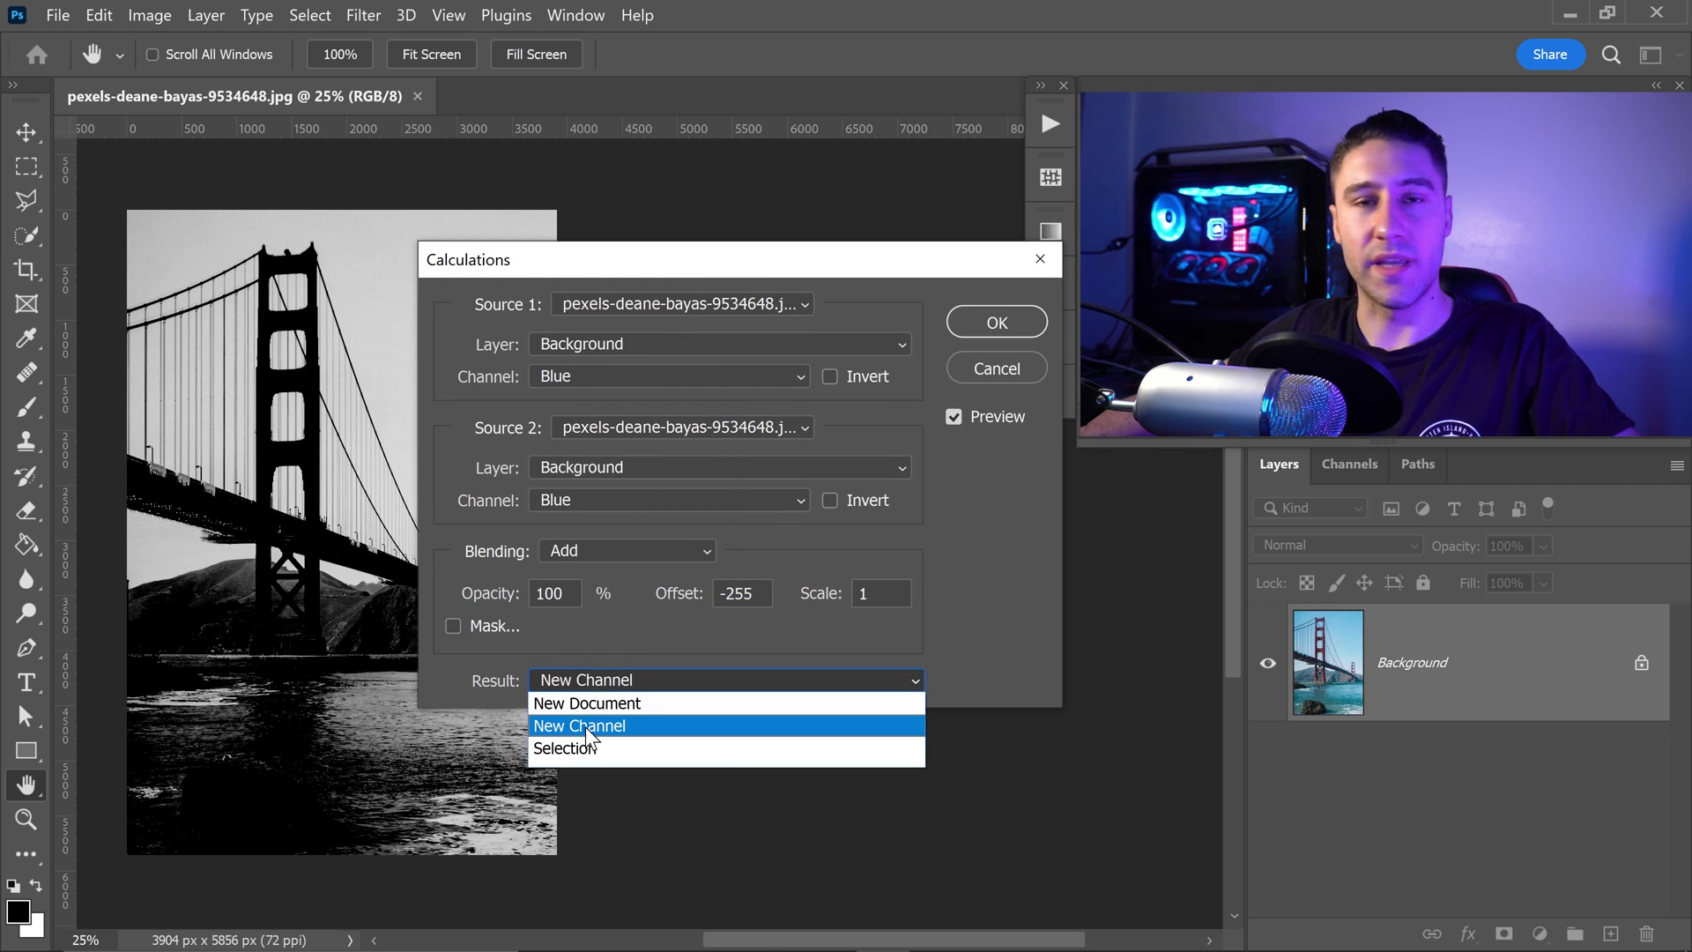
{"action": "left_click", "coordinate": [584, 726]}
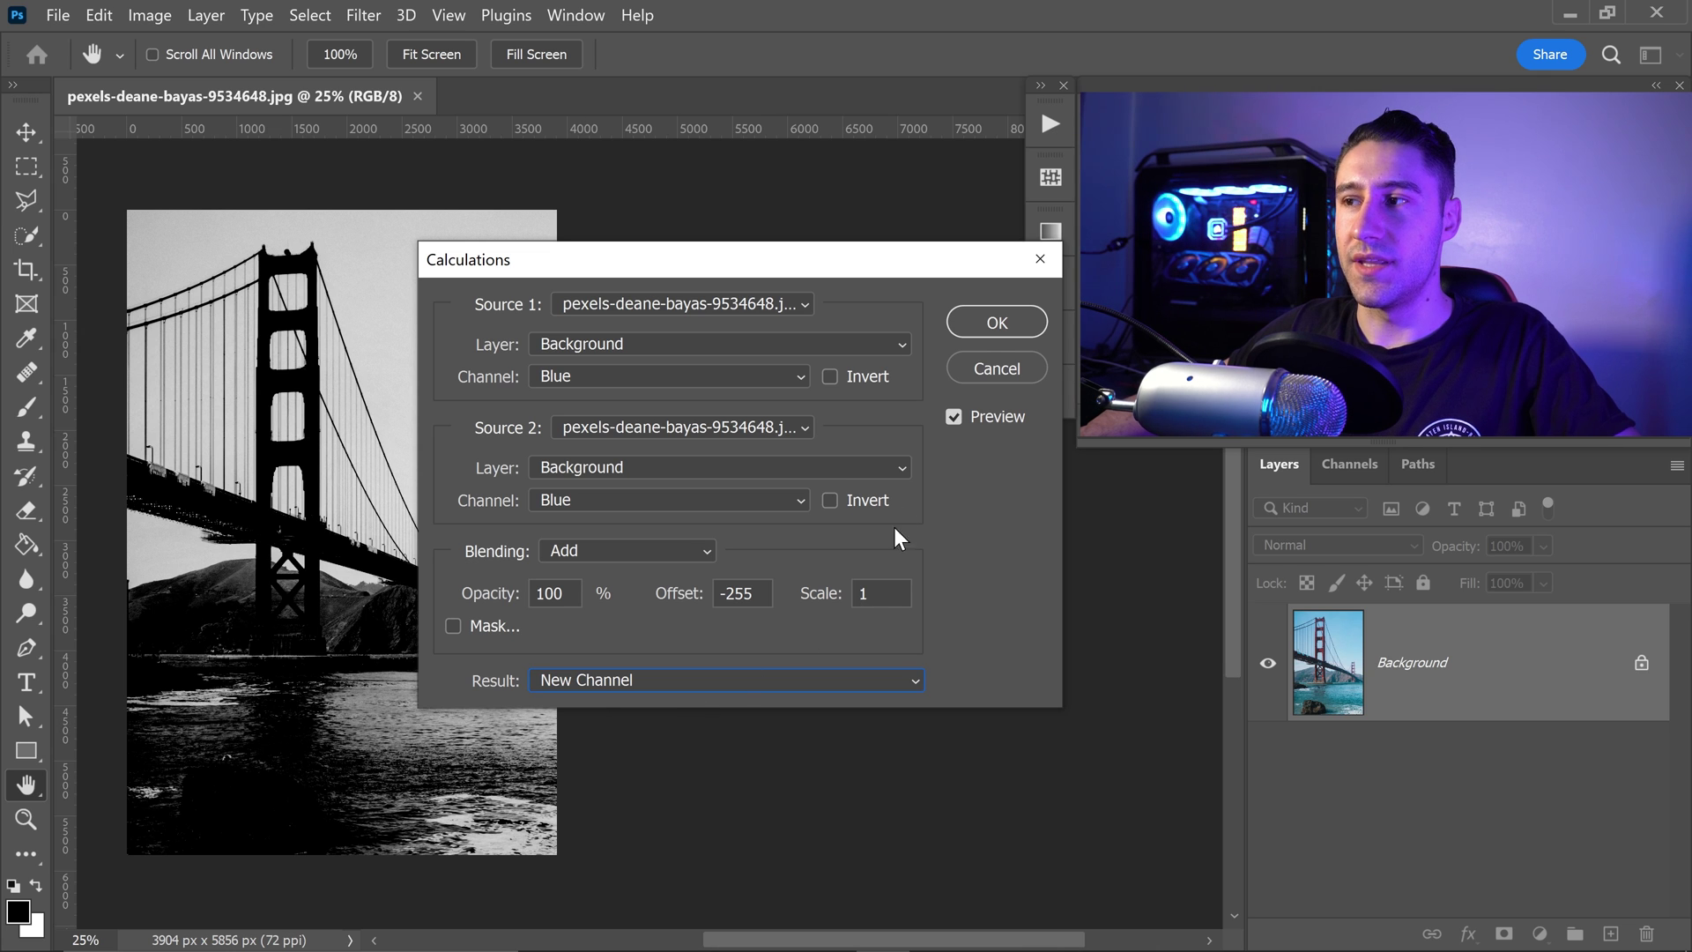
{"action": "left_click", "coordinate": [977, 320]}
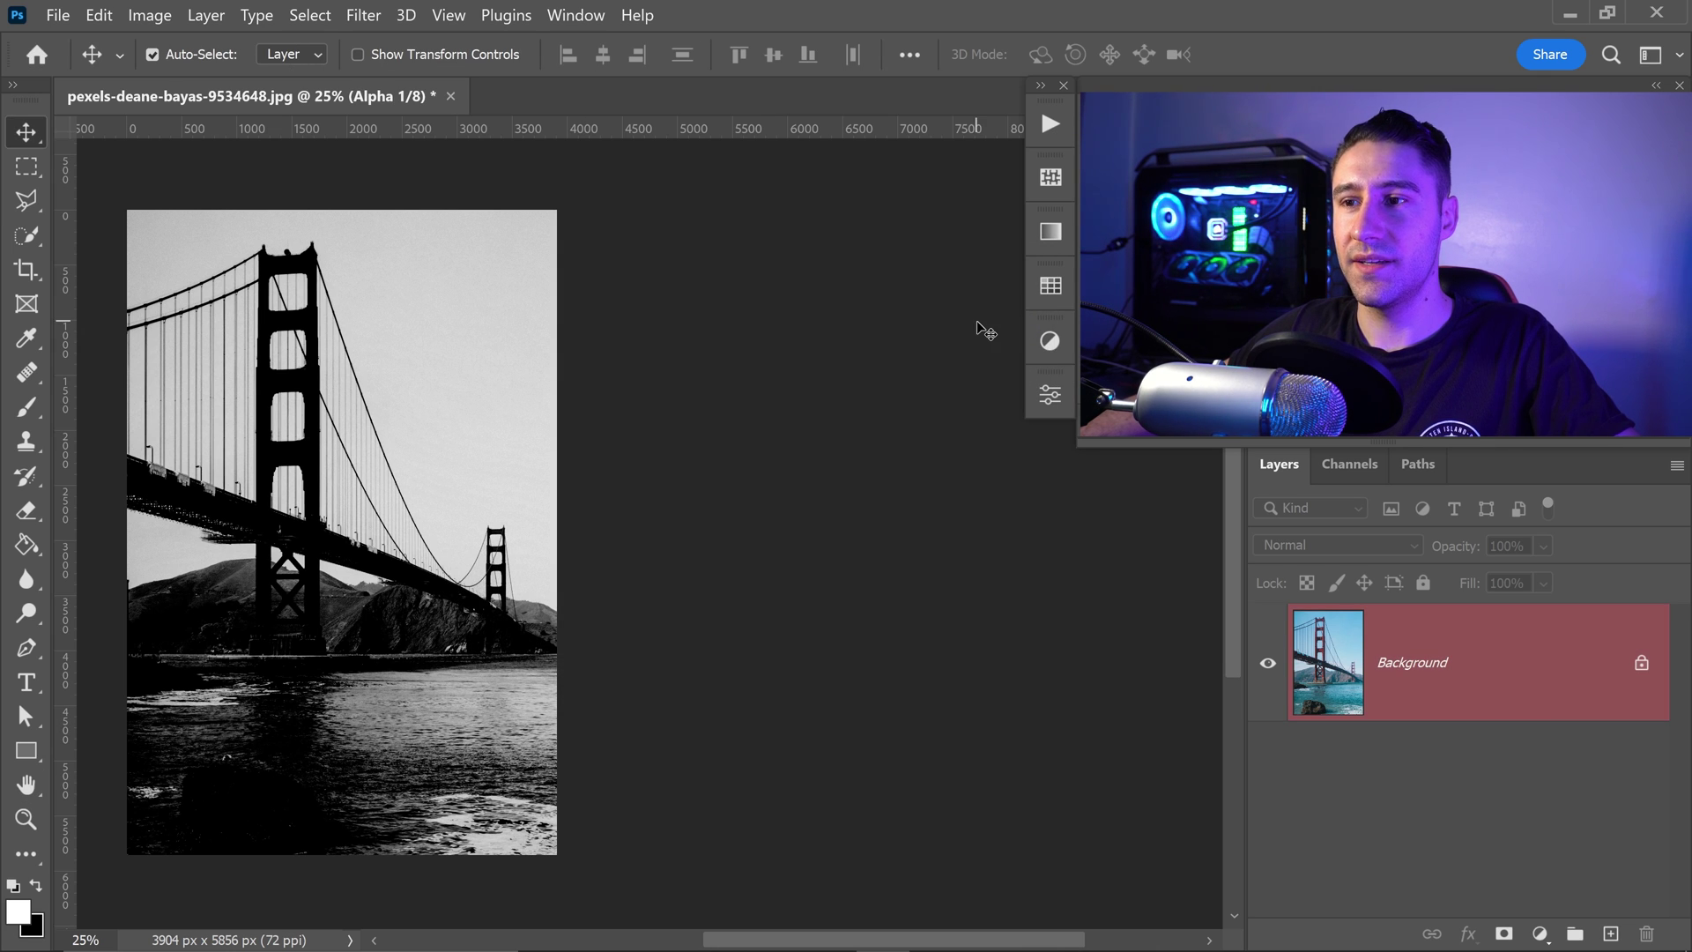
{"action": "left_click_drag", "start_coordinate": [381, 668], "coordinate": [637, 620]}
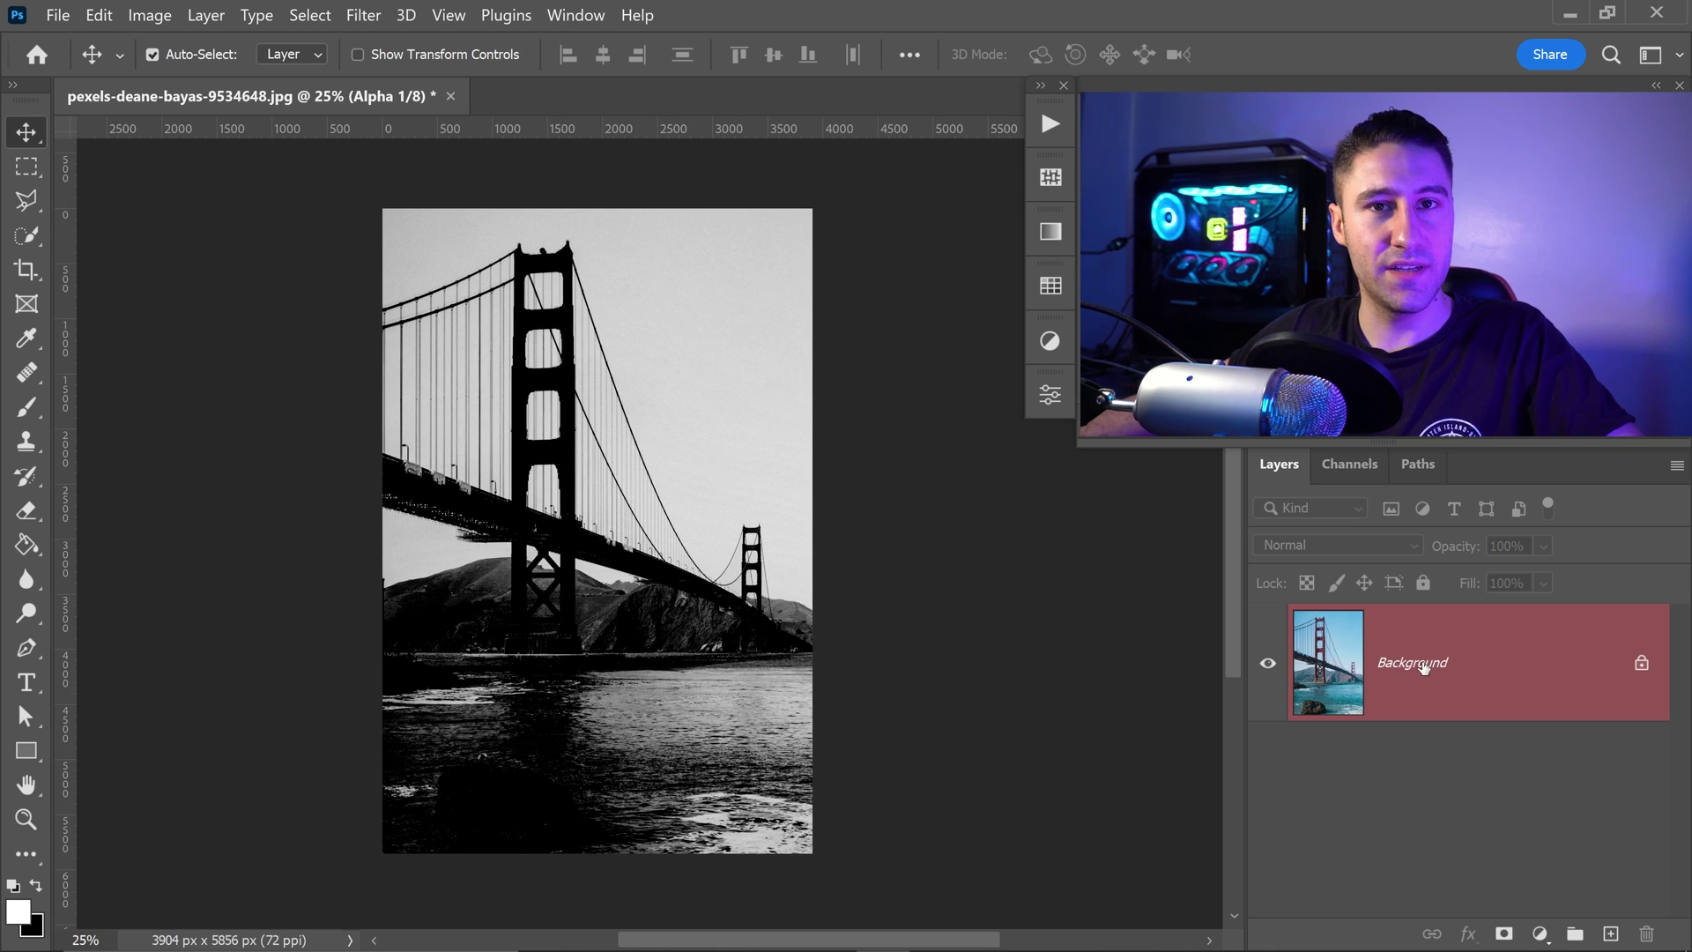
{"action": "left_click", "coordinate": [1369, 468]}
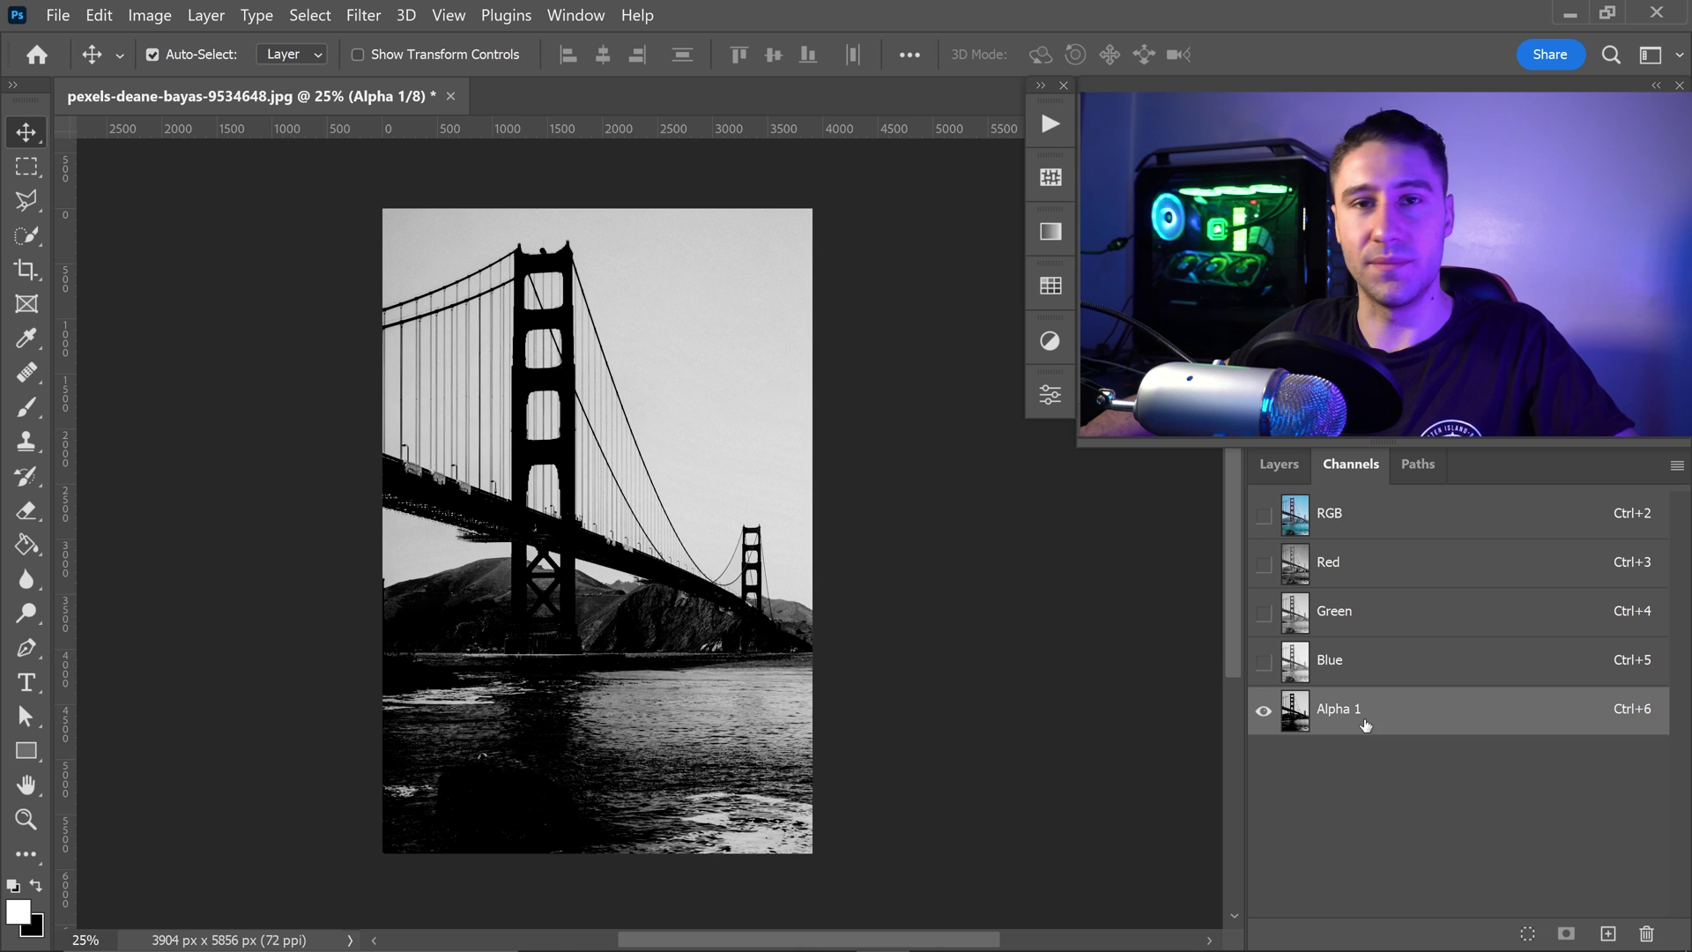
- Outline the hills and water below the bridge with the Polygonal Lasso, fill the area with black in the alpha channel, and deselect
{"action": "scroll", "coordinate": [793, 670], "scroll_direction": "up", "scroll_amount": 1}
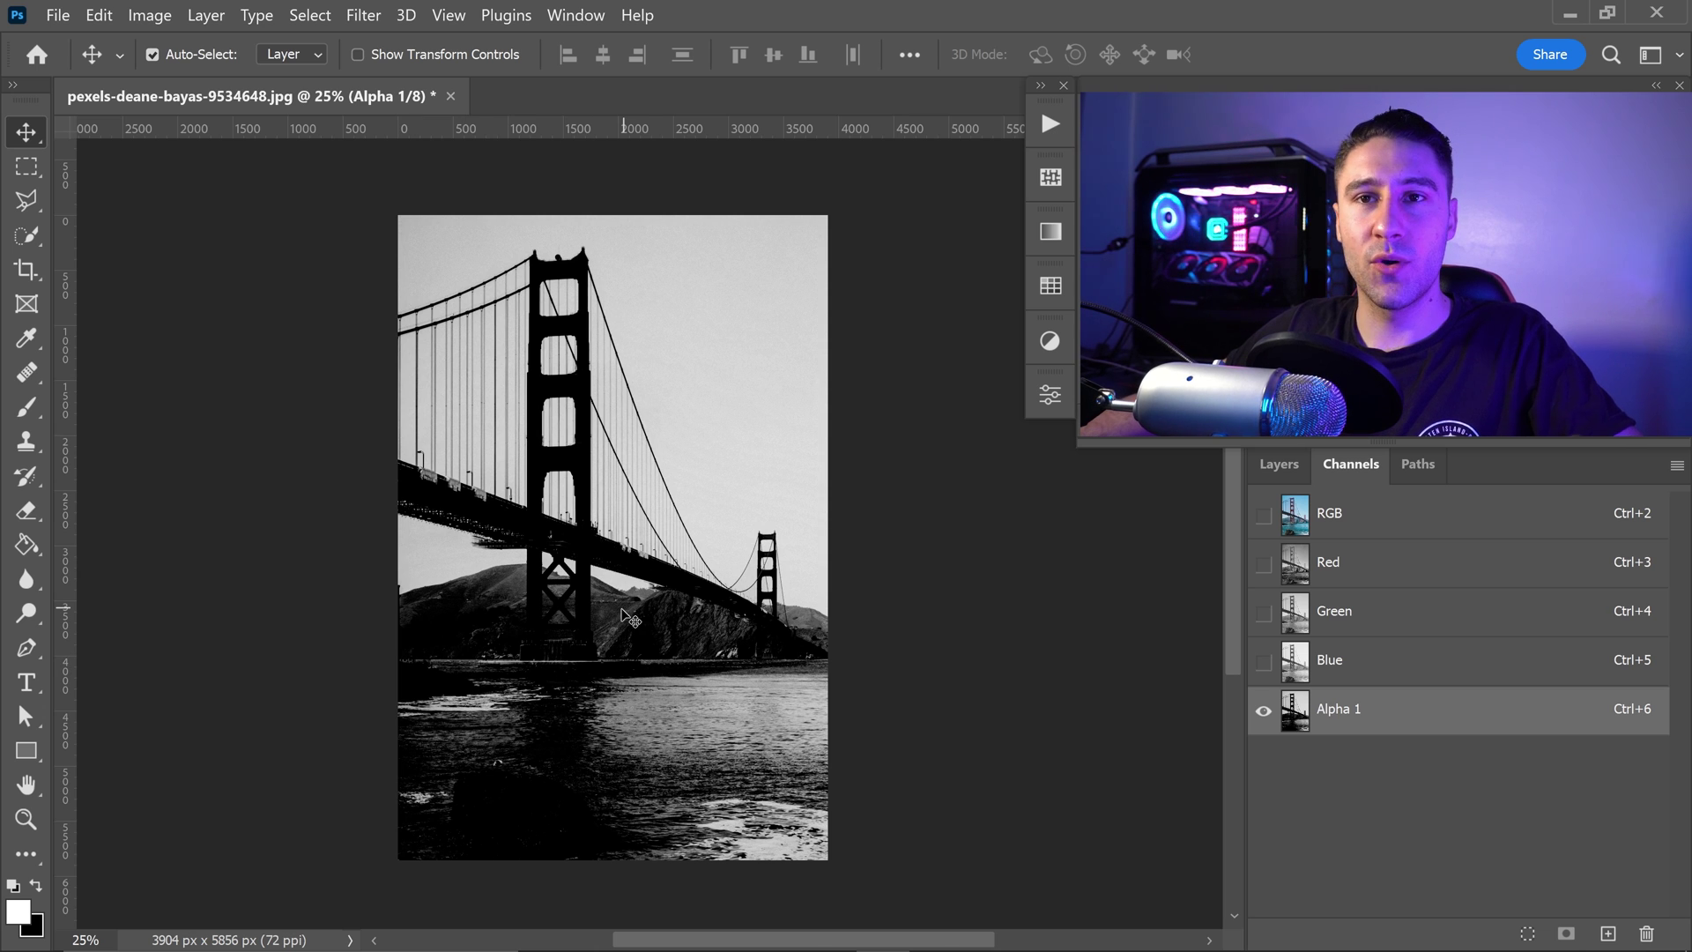
{"action": "left_click", "coordinate": [35, 202]}
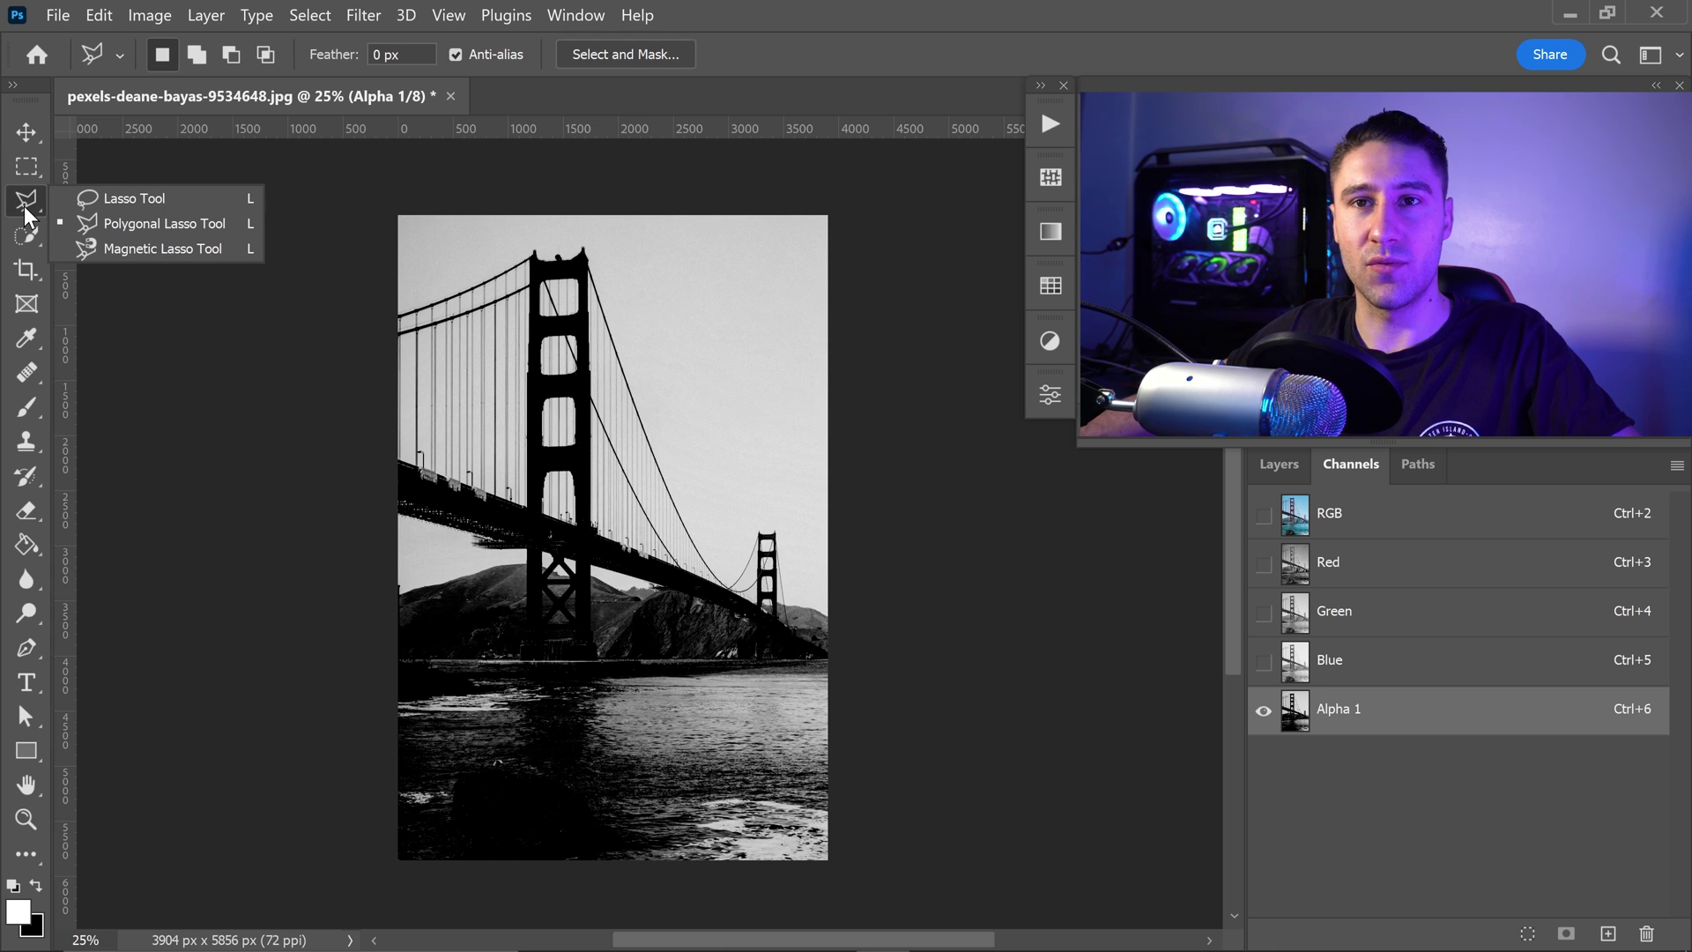
{"action": "left_click", "coordinate": [109, 226]}
{"action": "left_click", "coordinate": [393, 603]}
{"action": "left_click", "coordinate": [451, 588]}
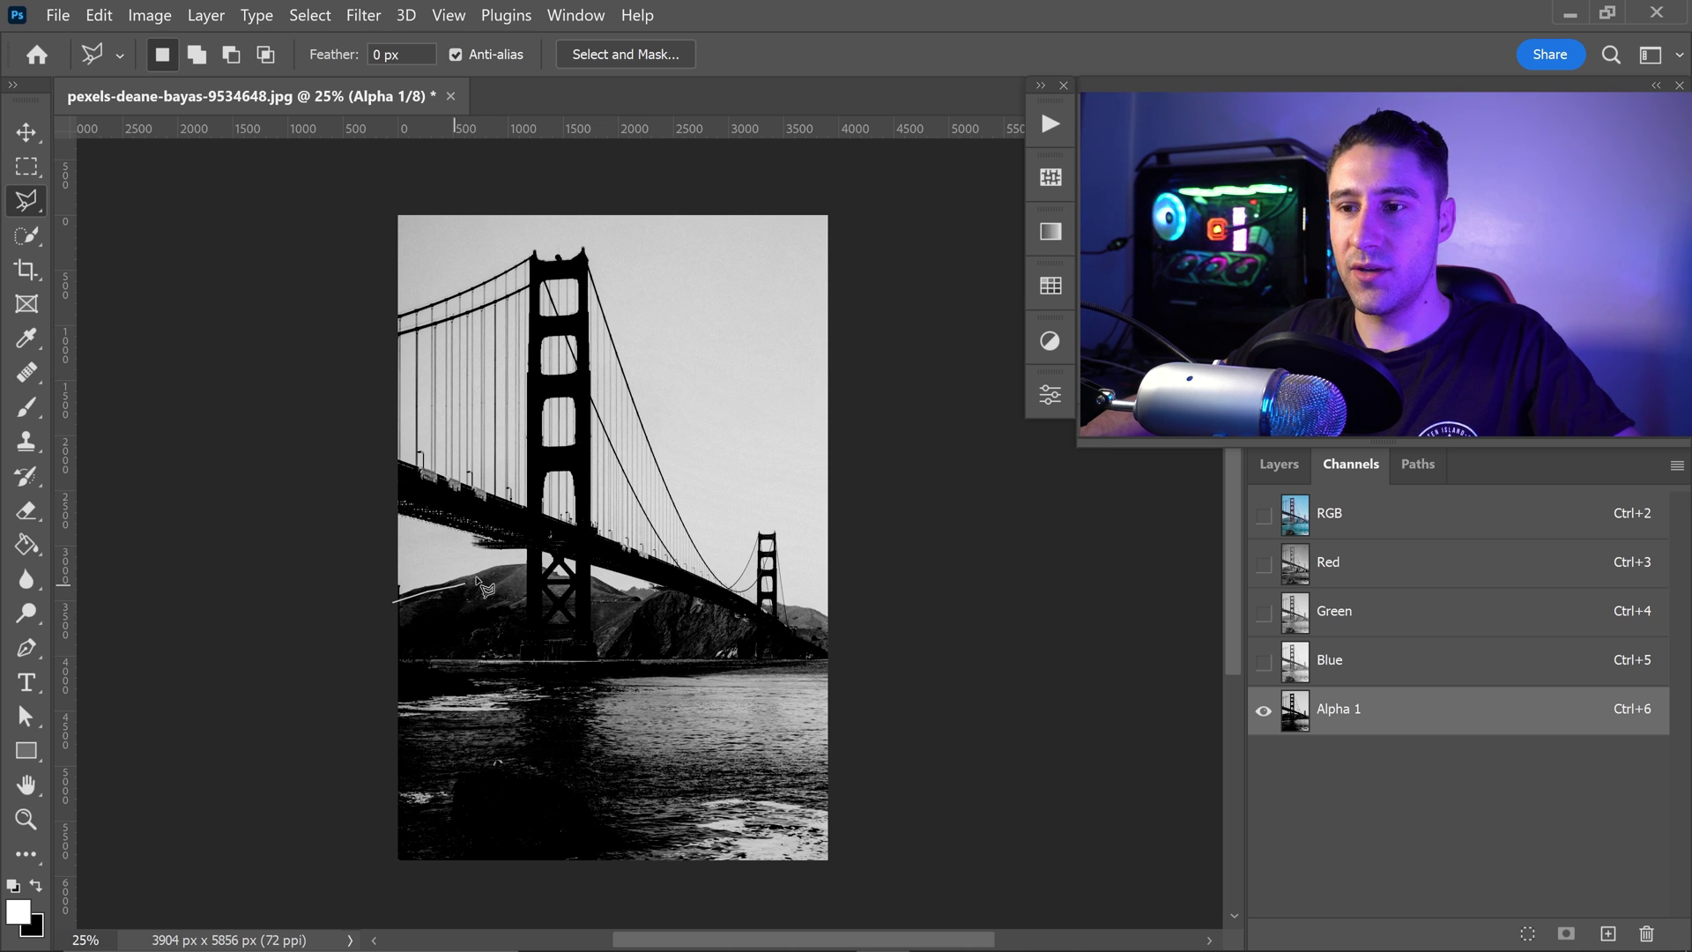
{"action": "left_click", "coordinate": [528, 571]}
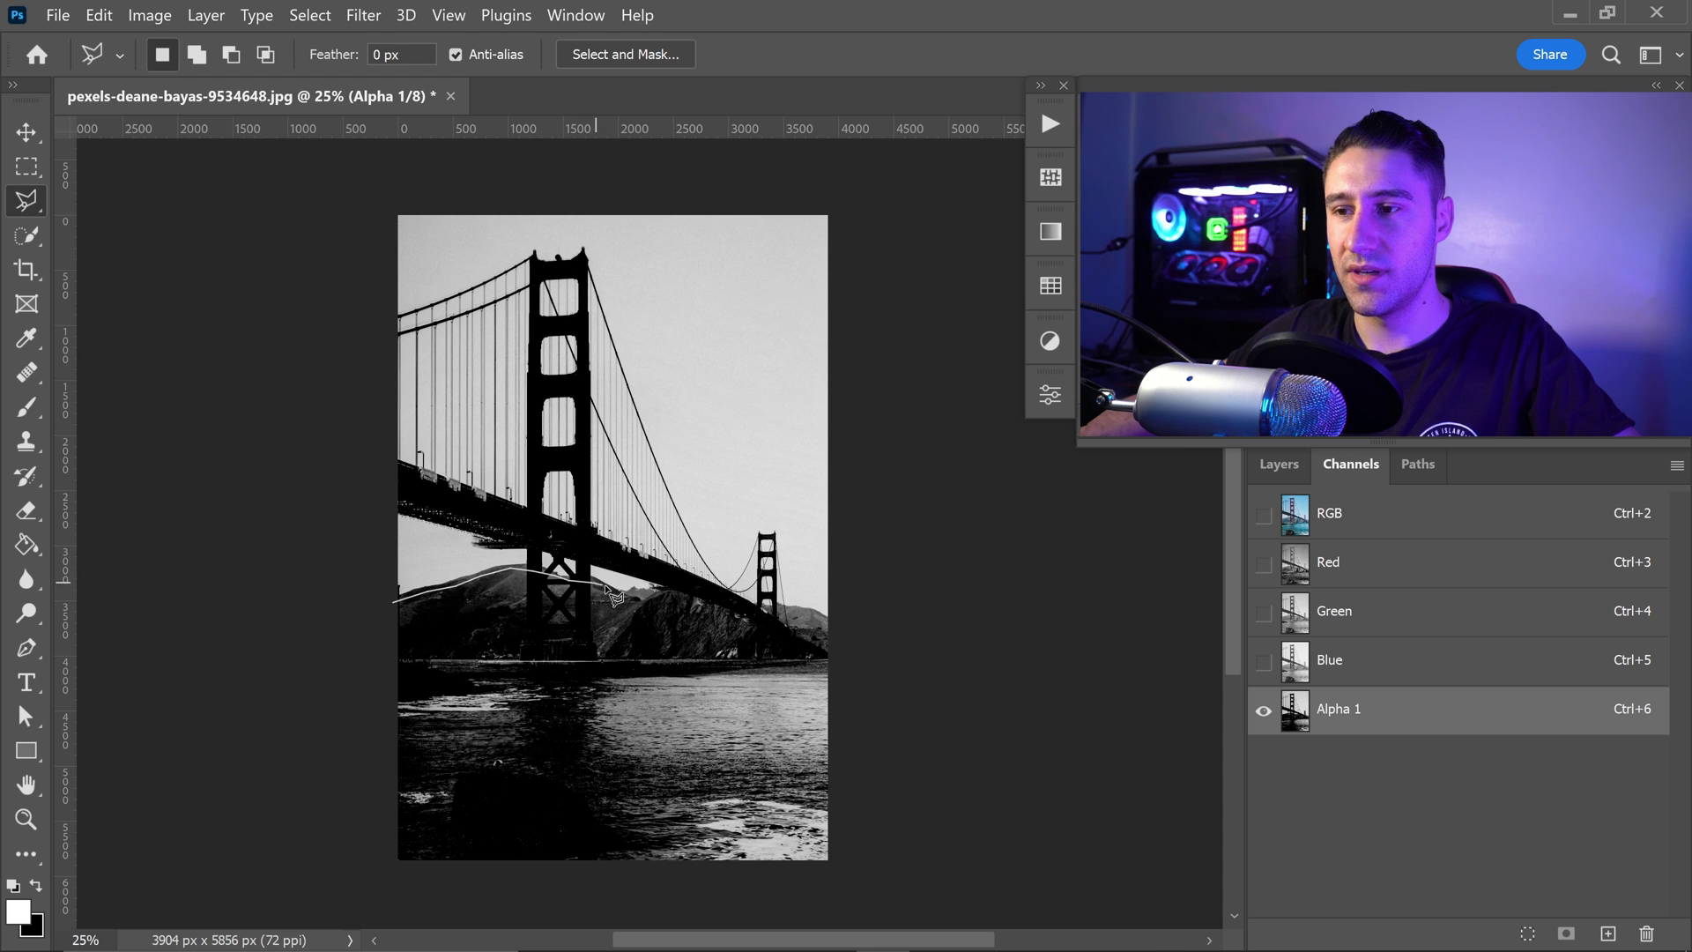
{"action": "left_click", "coordinate": [635, 596]}
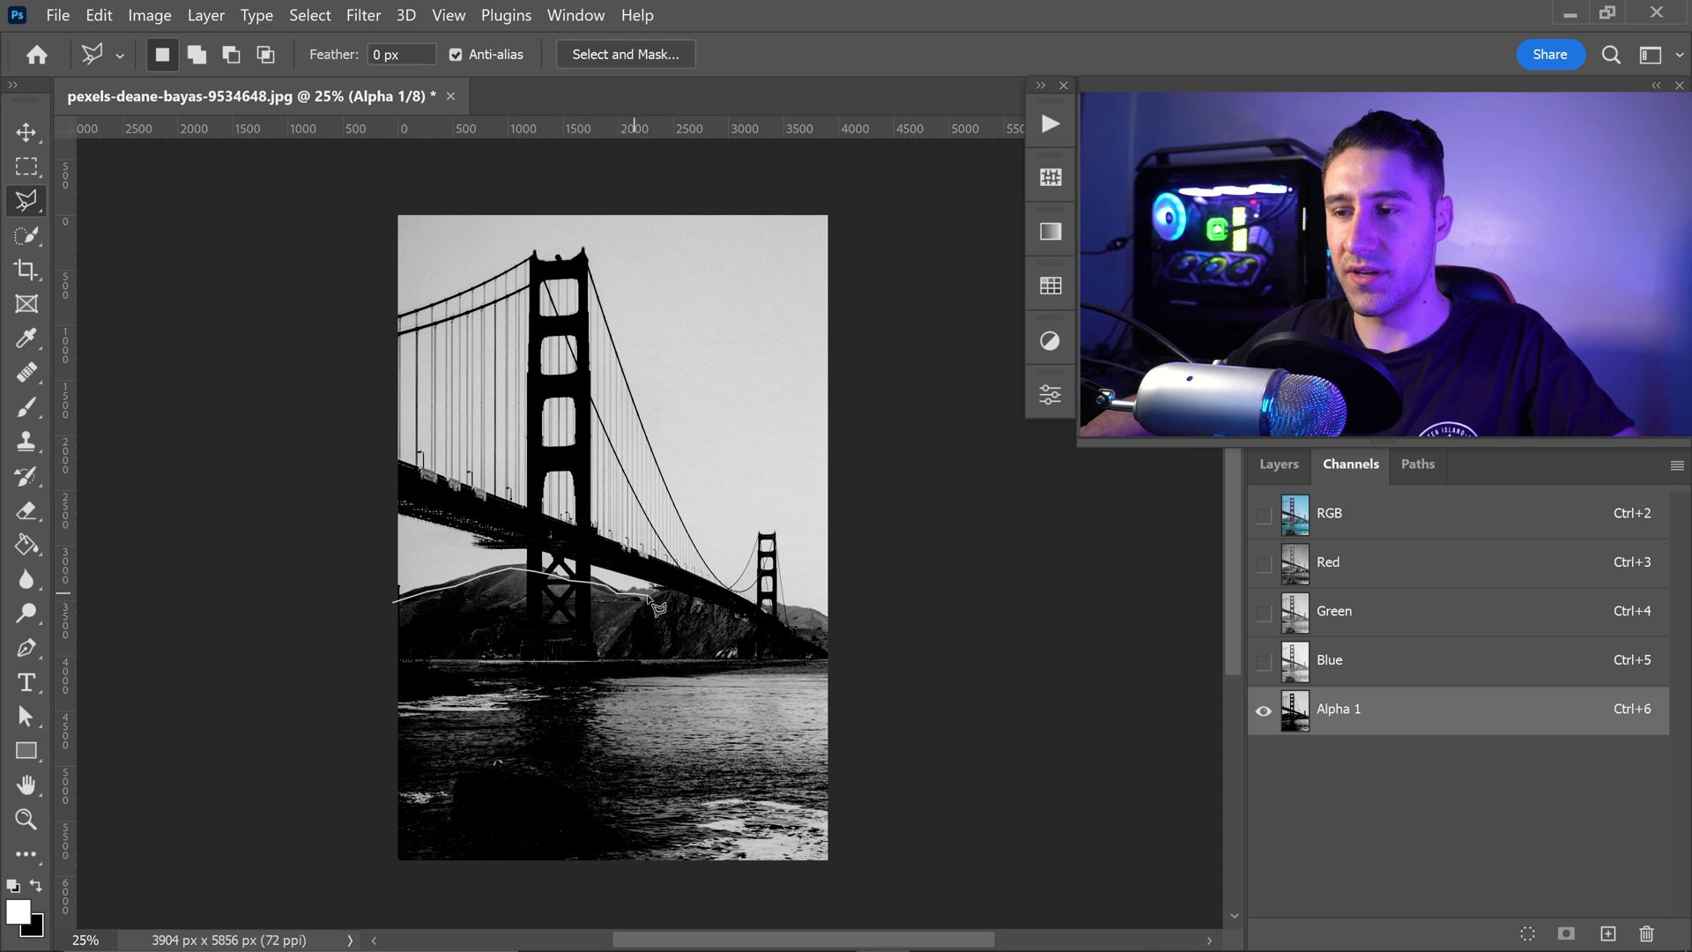
{"action": "left_click", "coordinate": [692, 596]}
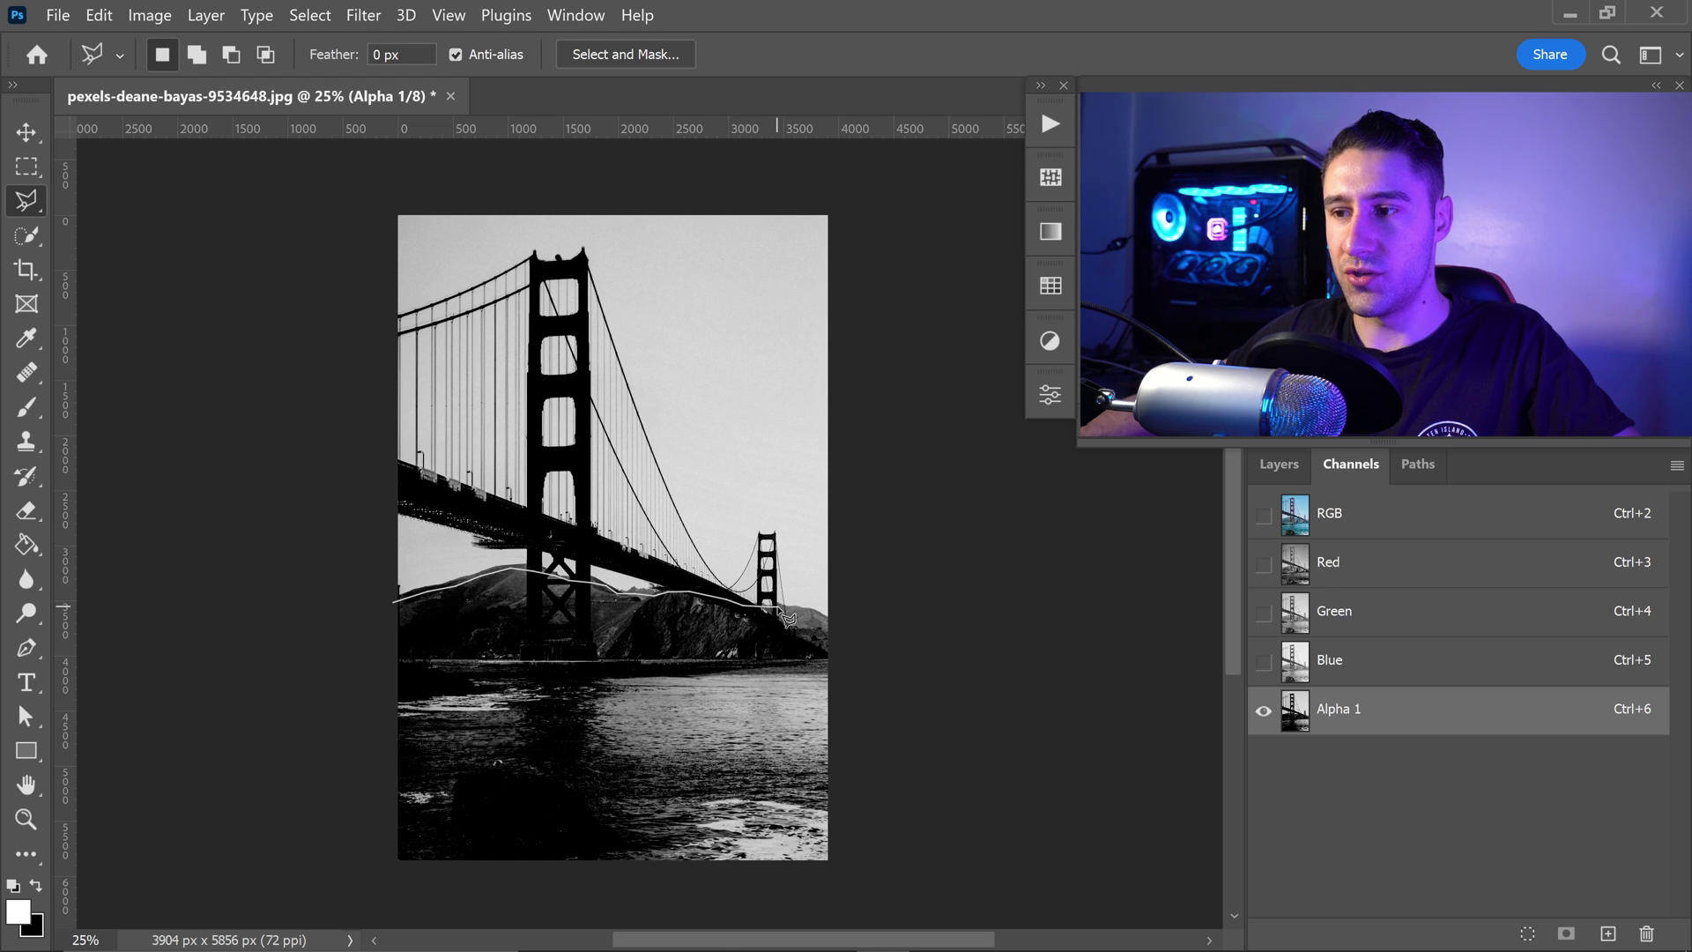
{"action": "left_click", "coordinate": [844, 630]}
{"action": "left_click", "coordinate": [872, 682]}
{"action": "left_click", "coordinate": [875, 804]}
{"action": "left_click", "coordinate": [853, 889]}
{"action": "left_click", "coordinate": [729, 913]}
{"action": "left_click", "coordinate": [398, 904]}
{"action": "left_click", "coordinate": [339, 833]}
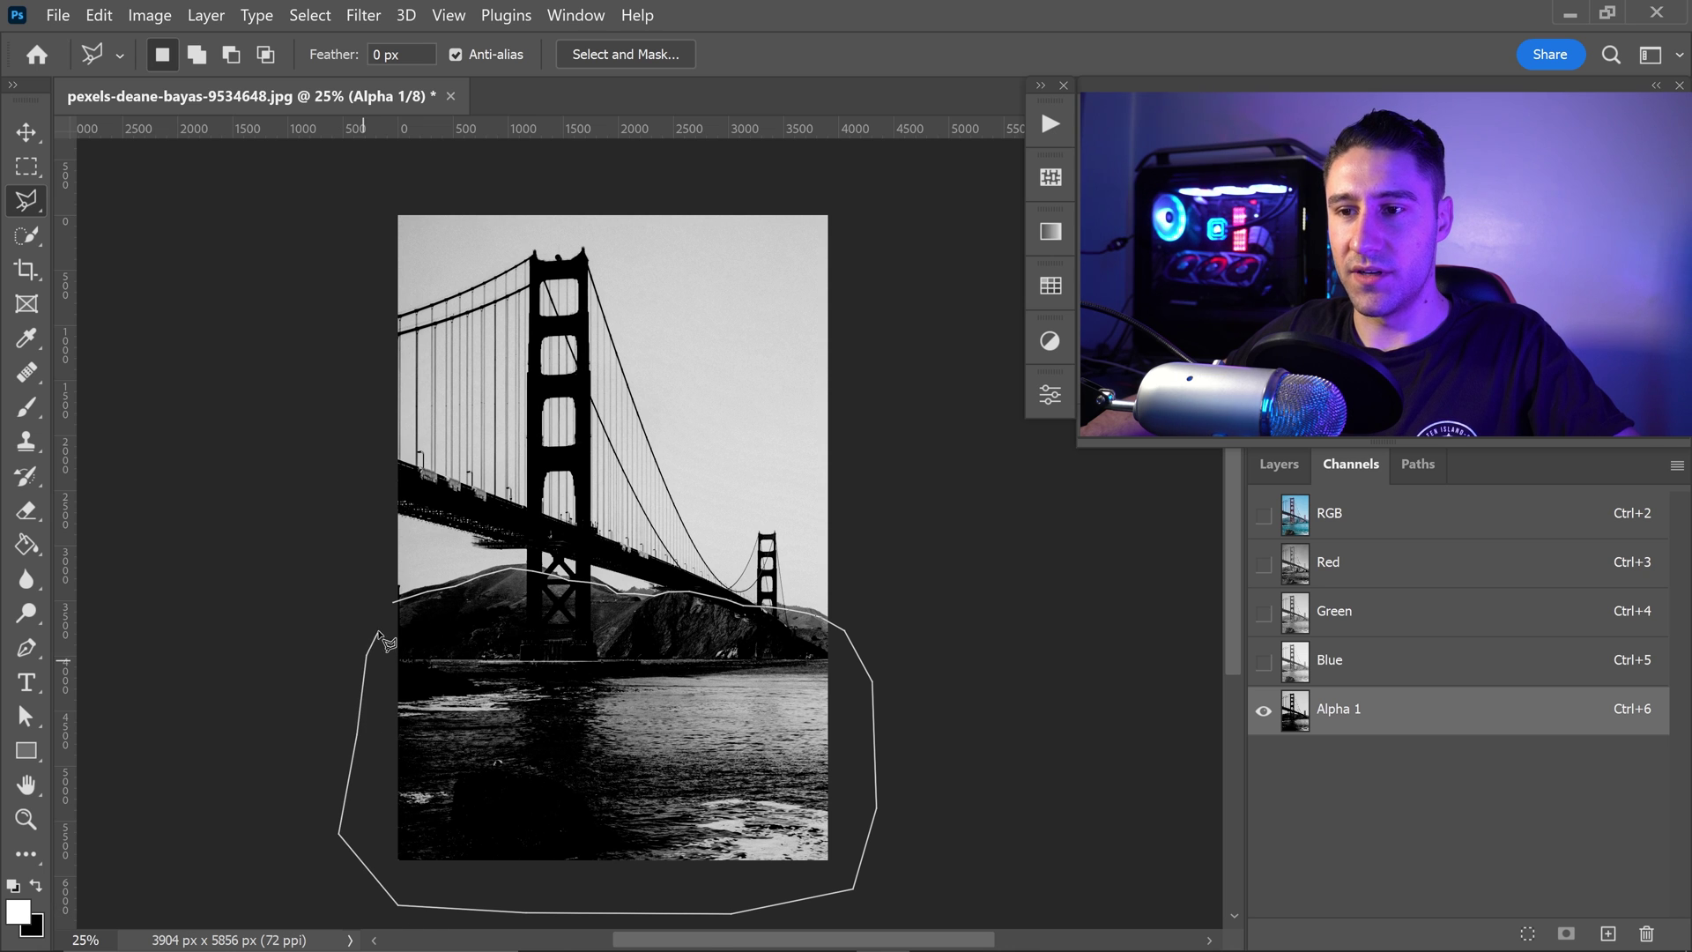
{"action": "left_click", "coordinate": [396, 603]}
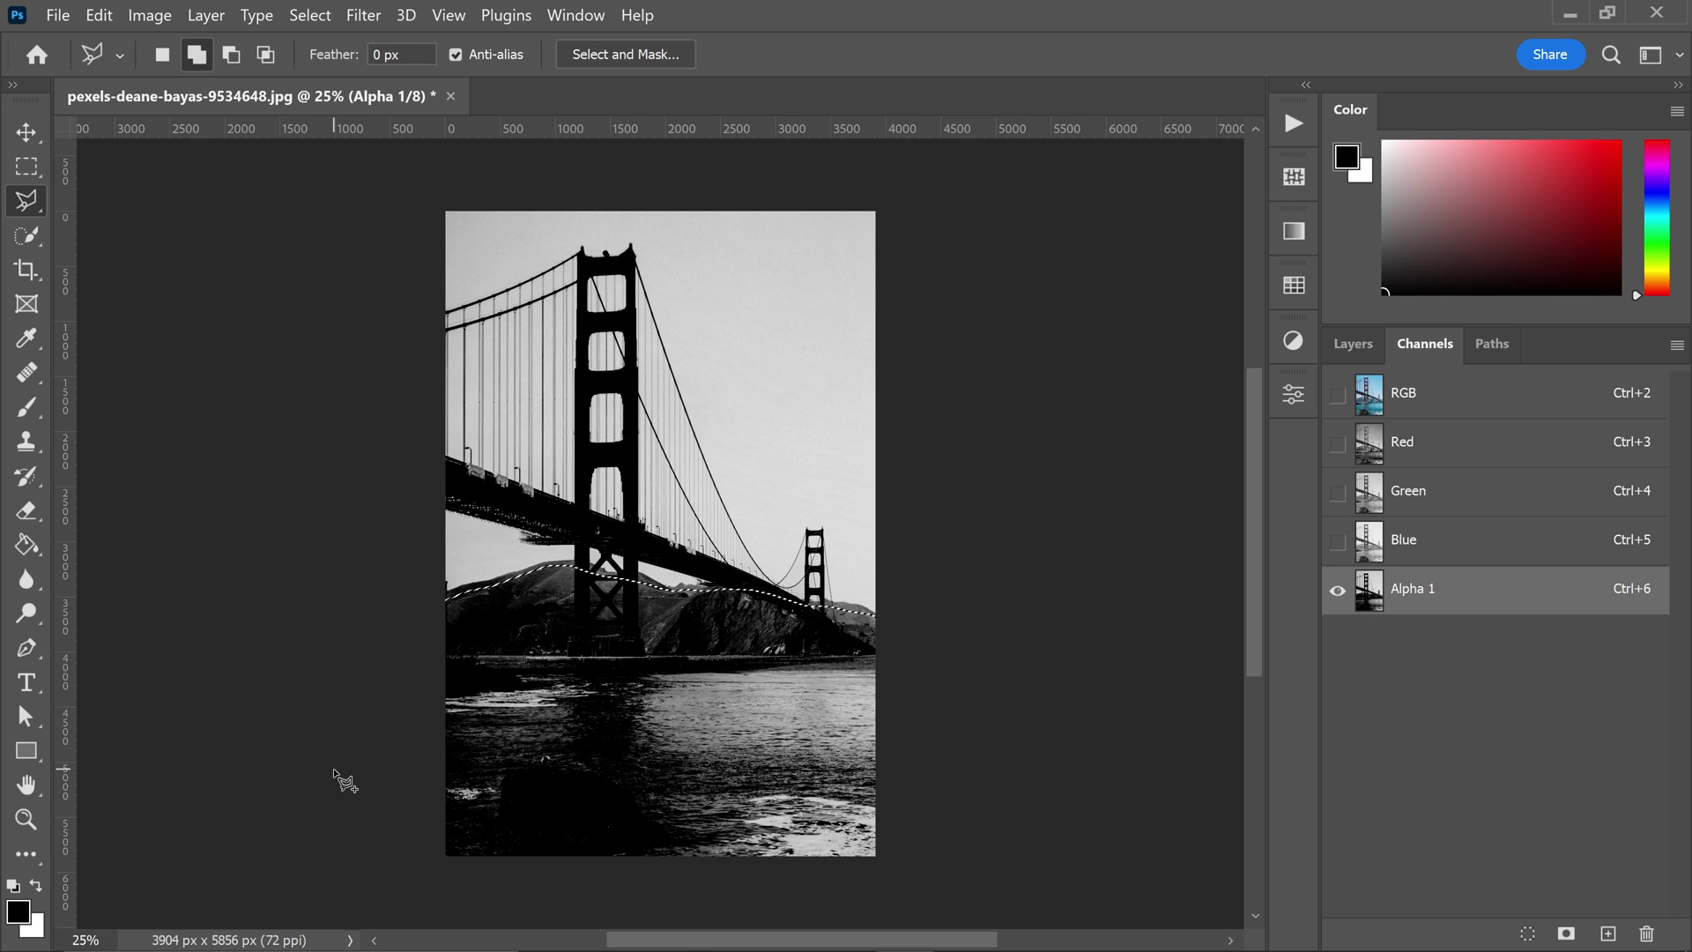
{"action": "key", "text": "alt+BackSpace"}
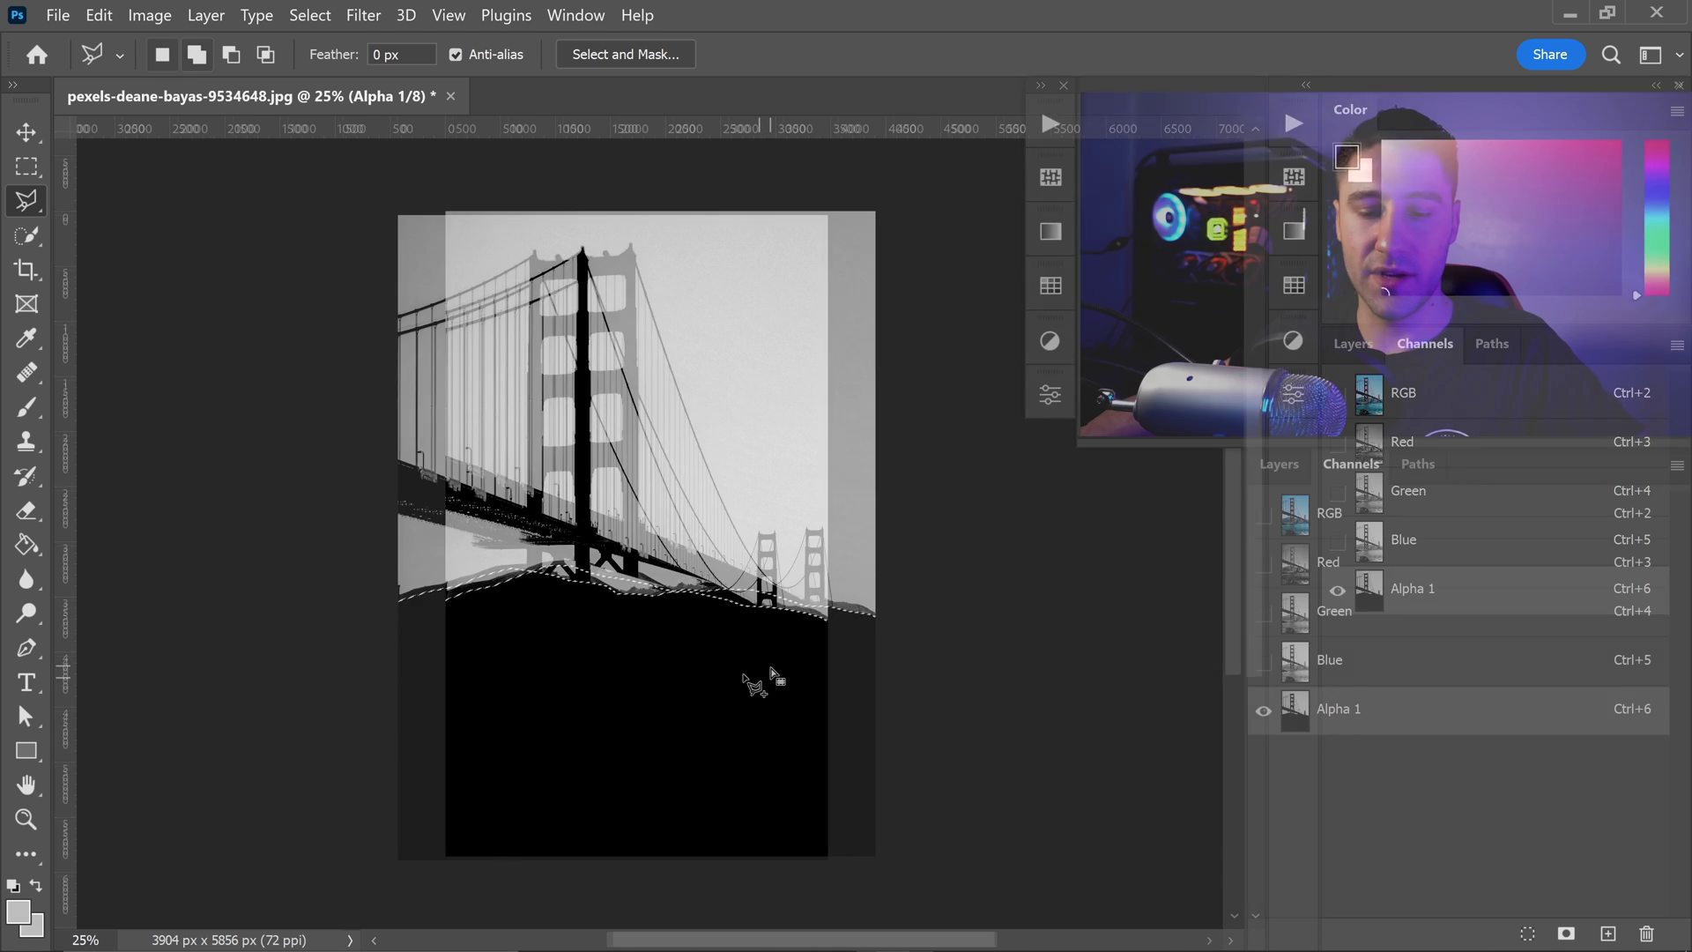
{"action": "key", "text": "ctrl+d"}
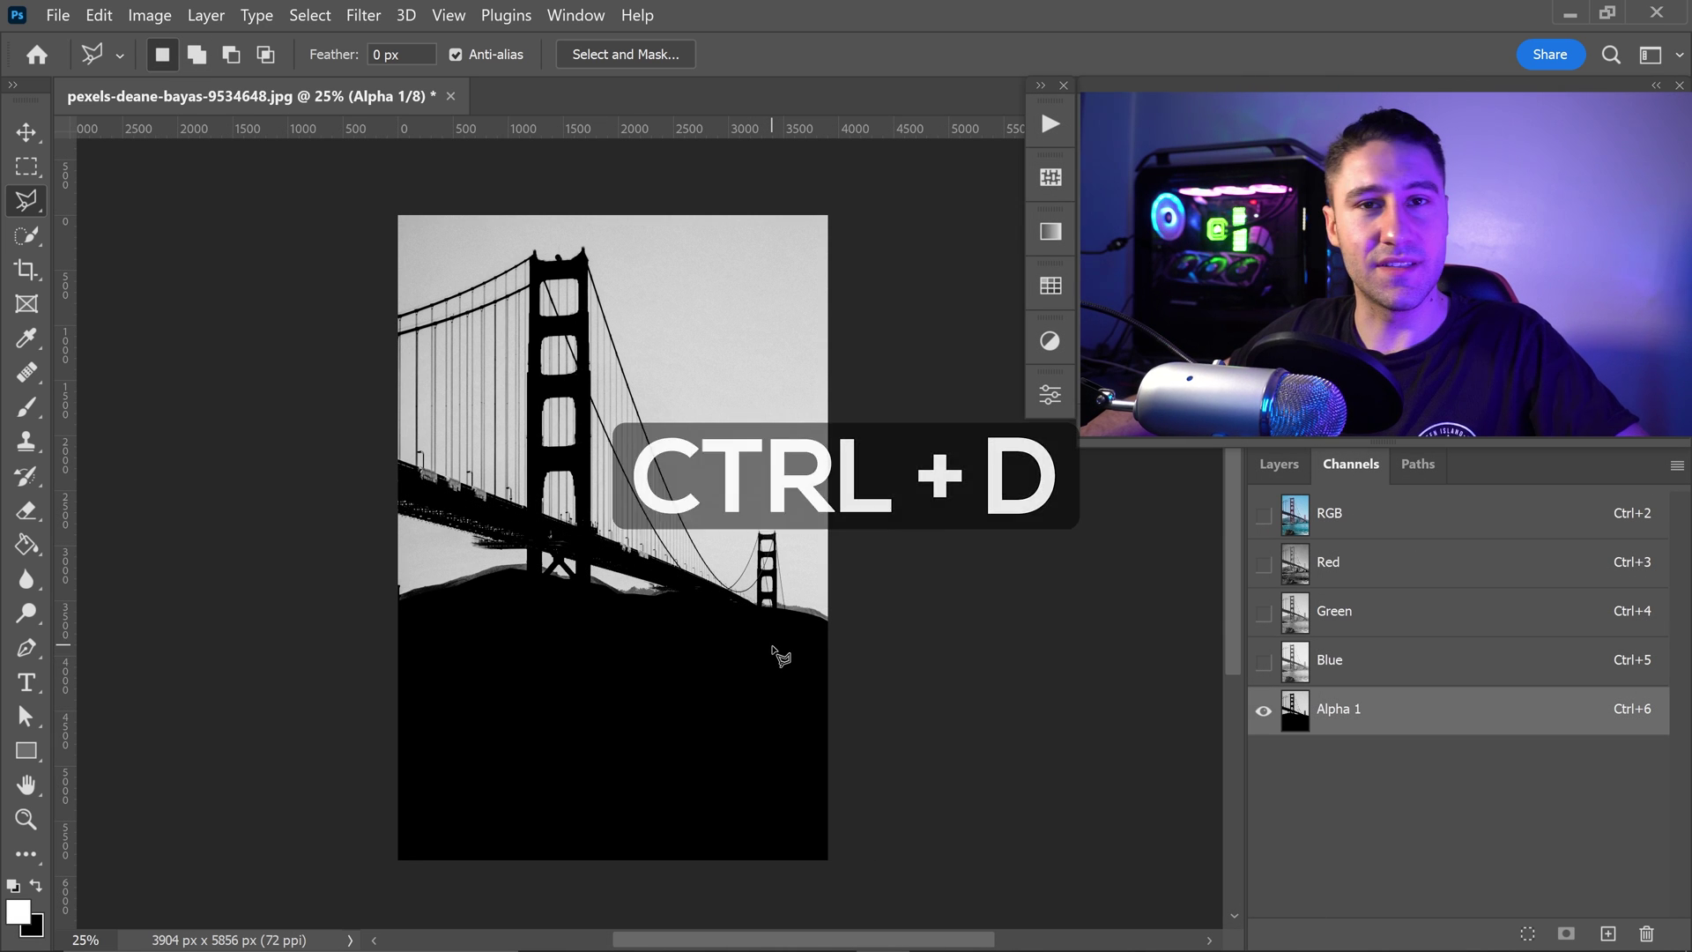
- Outline the light gray patches along the bridge deck with the Polygonal Lasso, fill them with black, and deselect
{"action": "scroll", "coordinate": [775, 635], "scroll_direction": "up", "scroll_amount": 1}
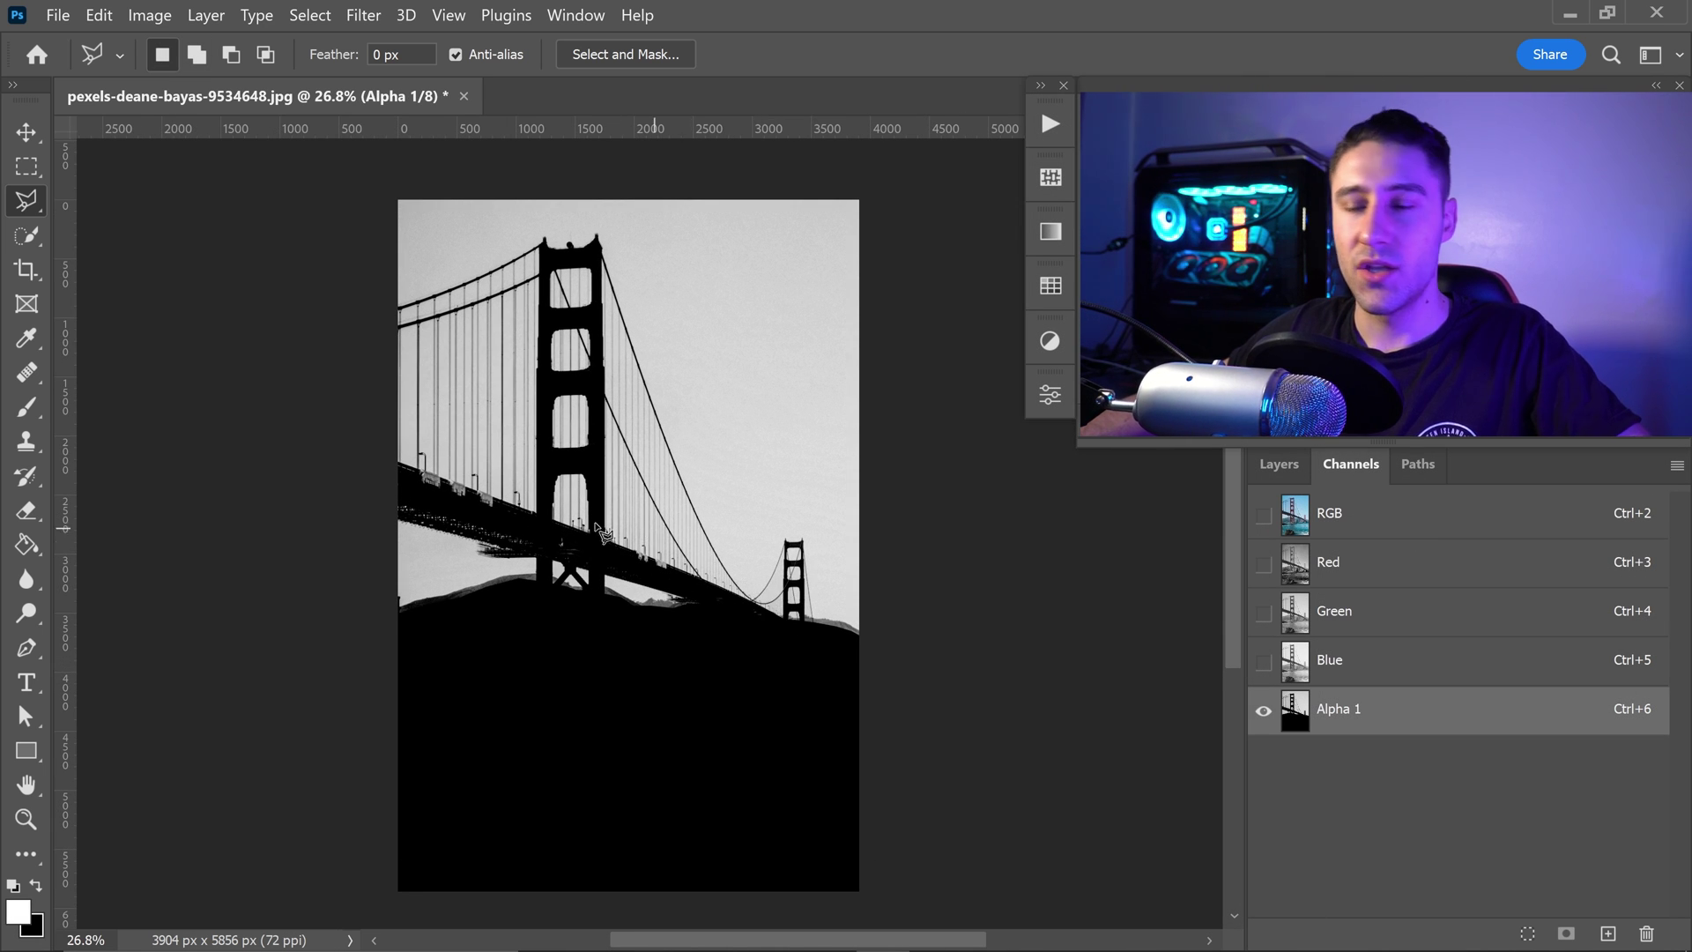
{"action": "scroll", "coordinate": [476, 502], "scroll_direction": "up", "scroll_amount": 5}
{"action": "scroll", "coordinate": [444, 476], "scroll_direction": "up", "scroll_amount": 4}
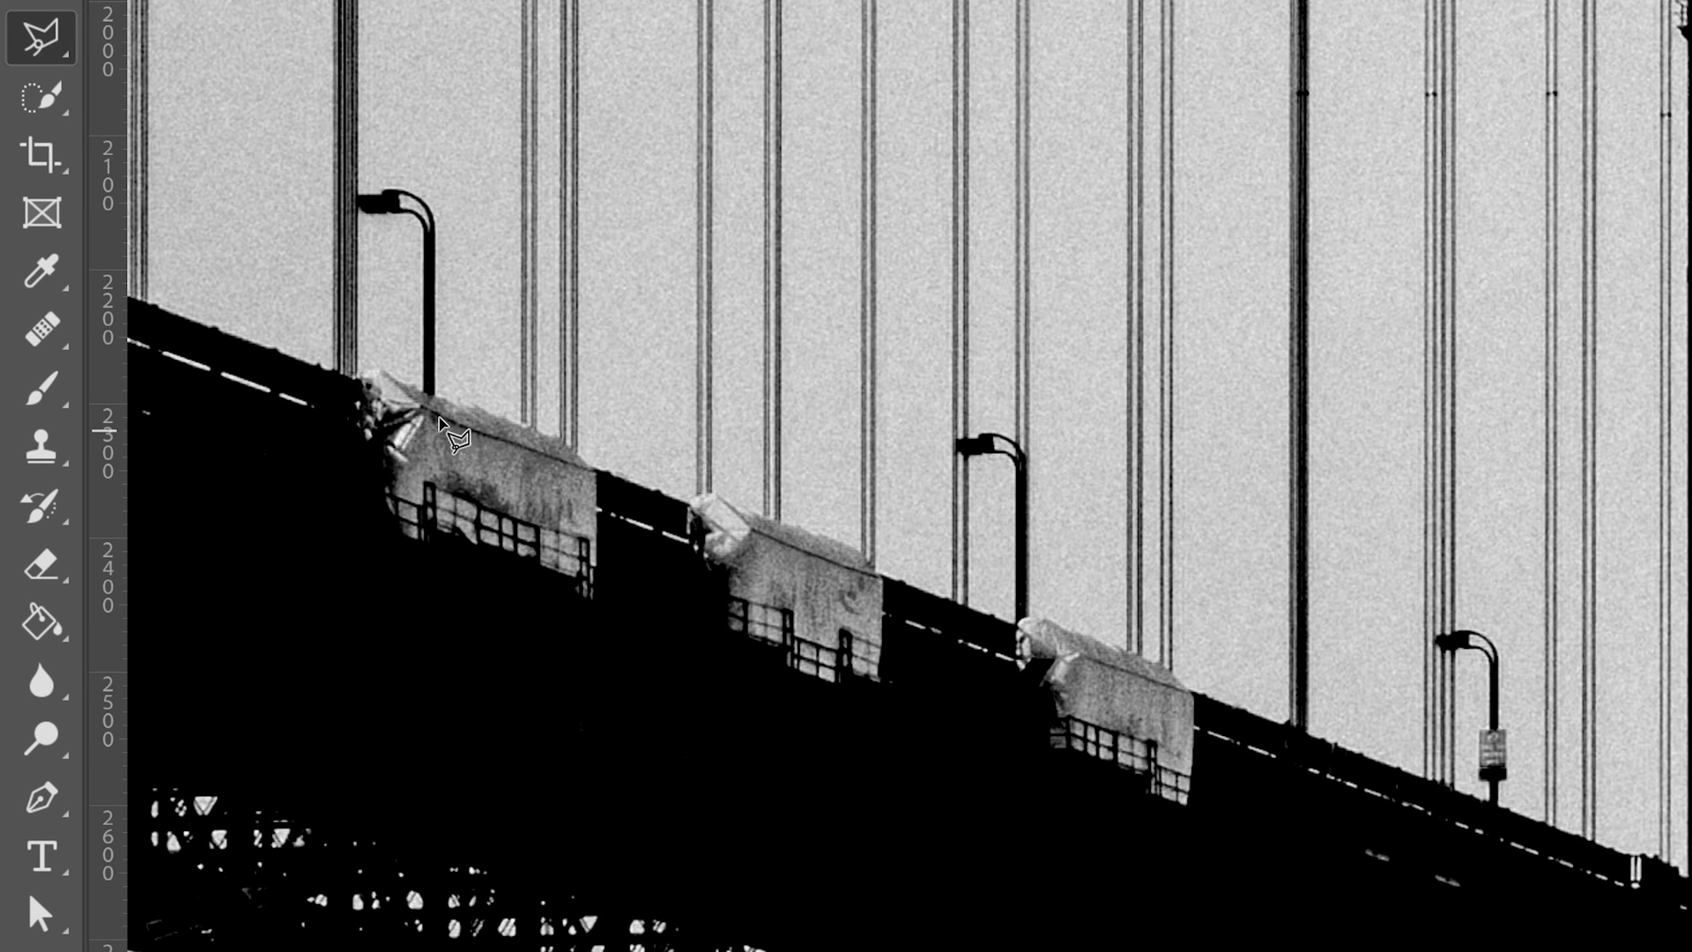
{"action": "left_click", "coordinate": [344, 376]}
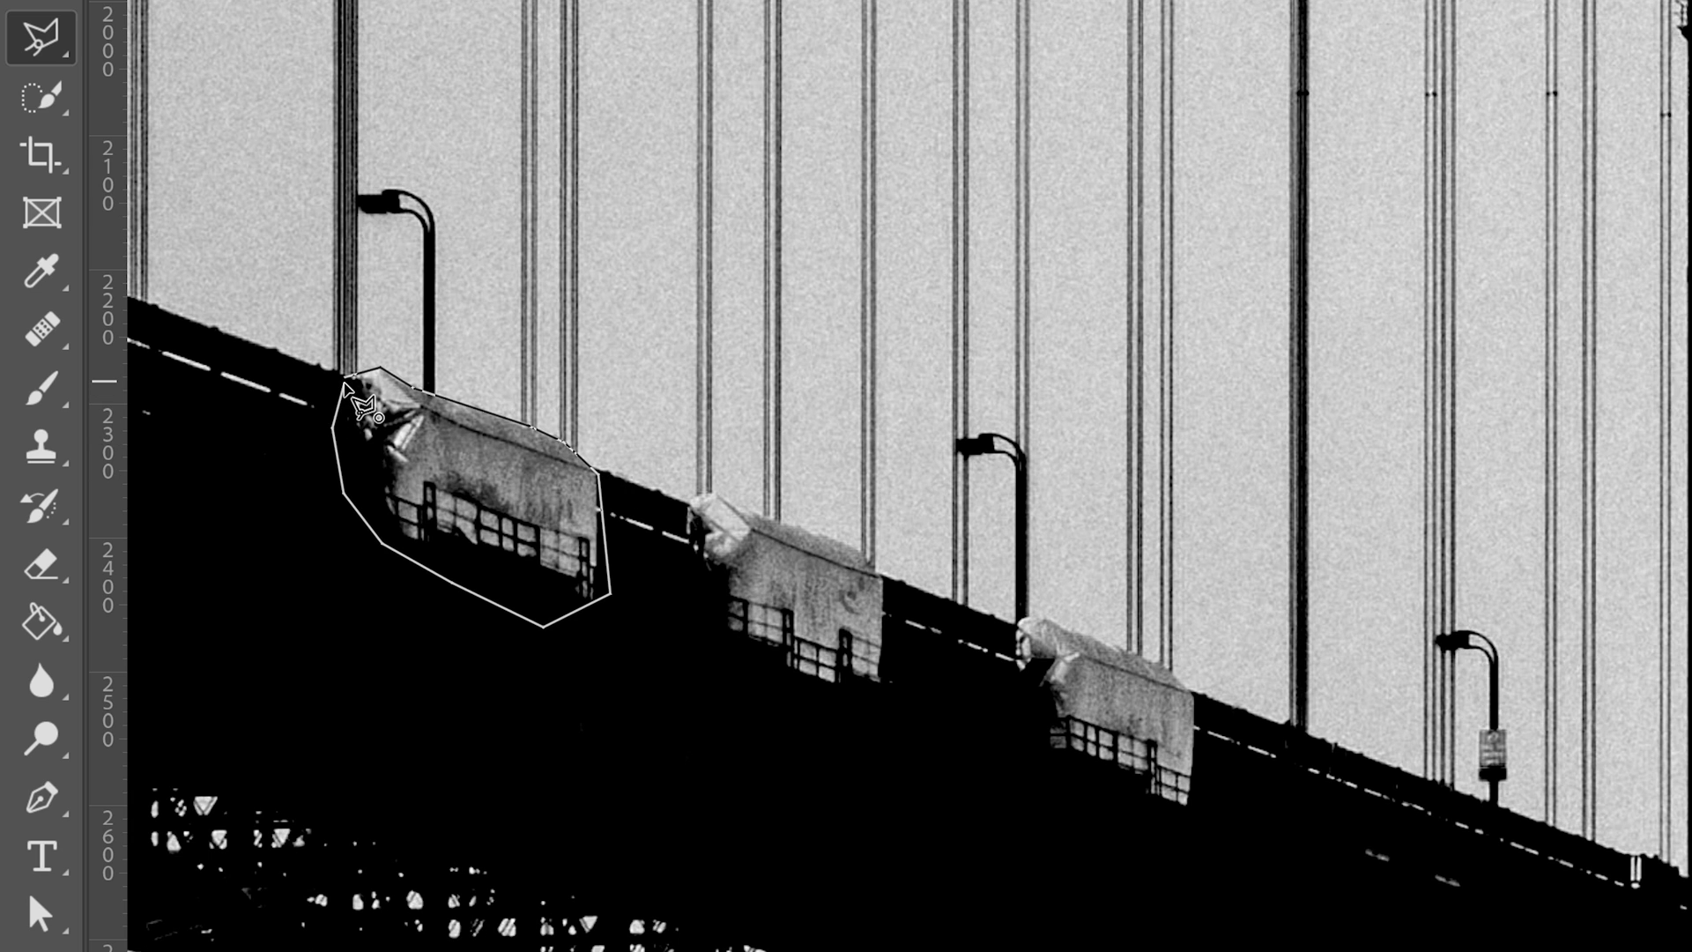
{"action": "left_click", "coordinate": [346, 385]}
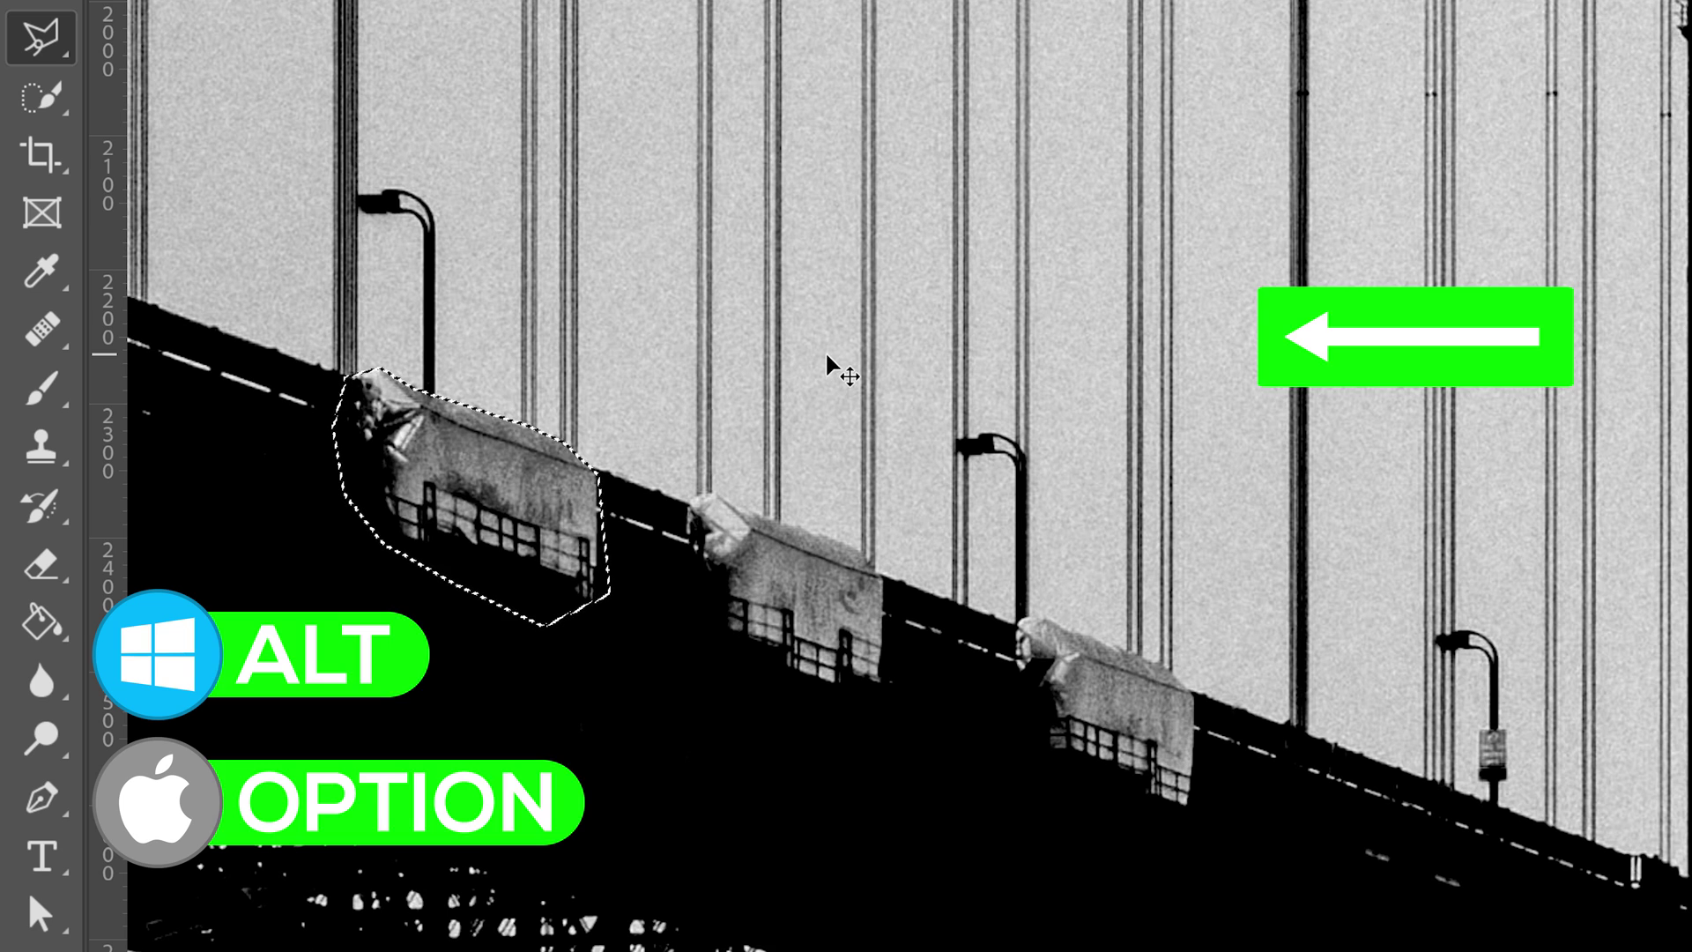
{"action": "key", "text": "alt+BackSpace"}
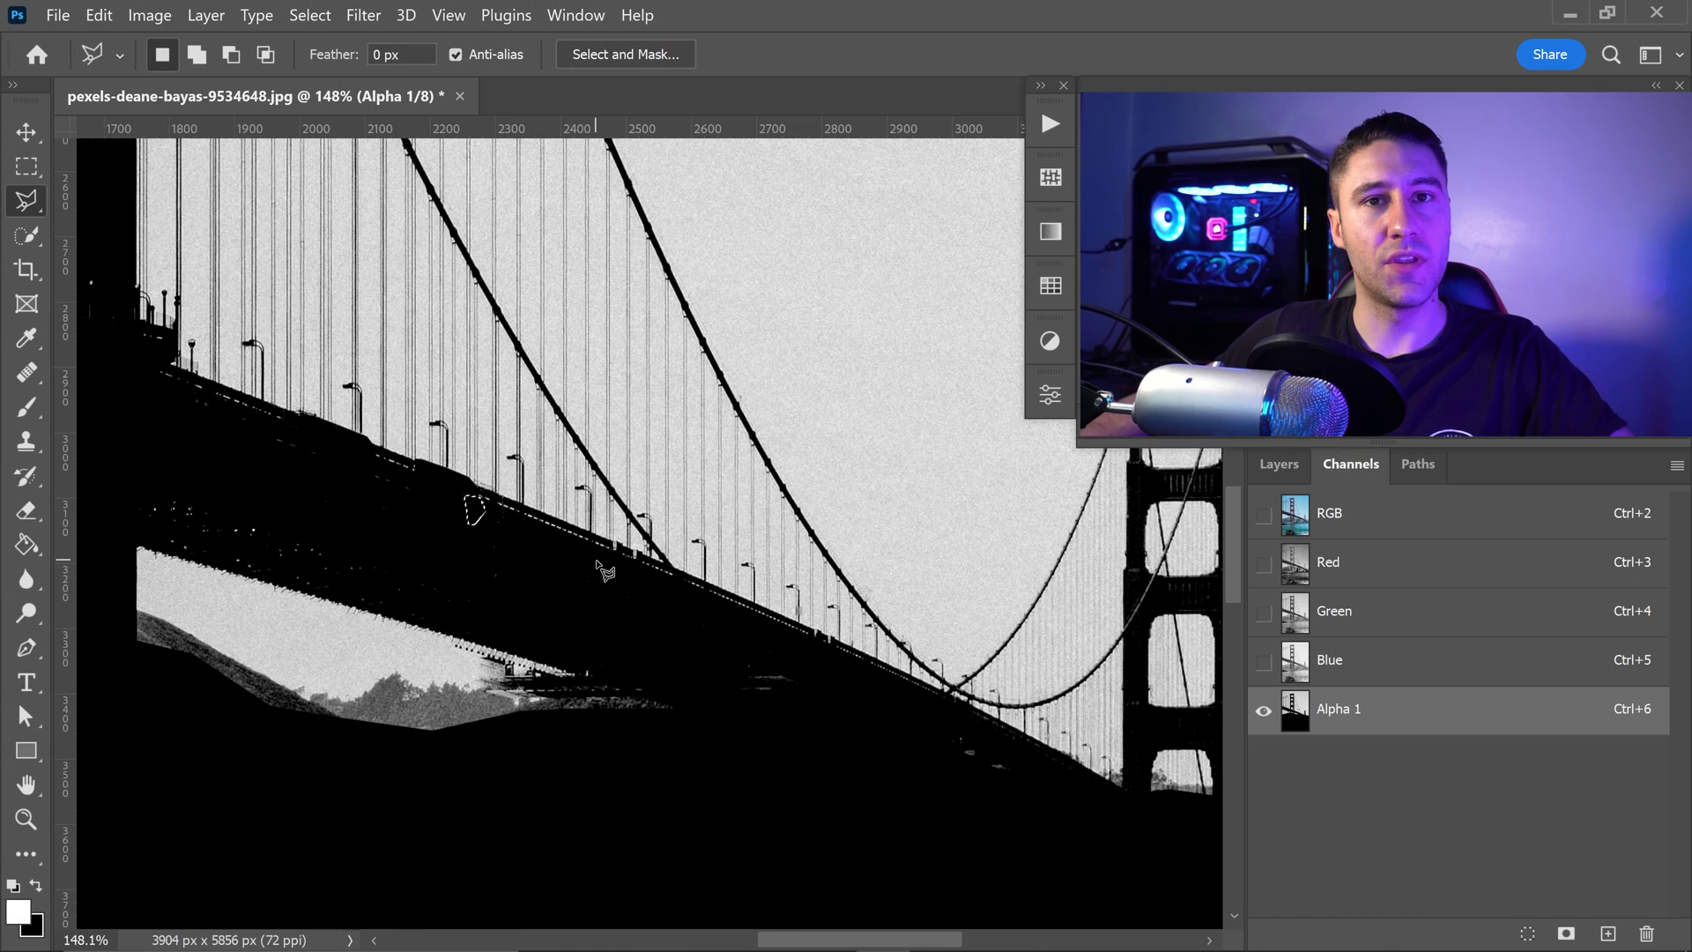
{"action": "key", "text": "ctrl+d"}
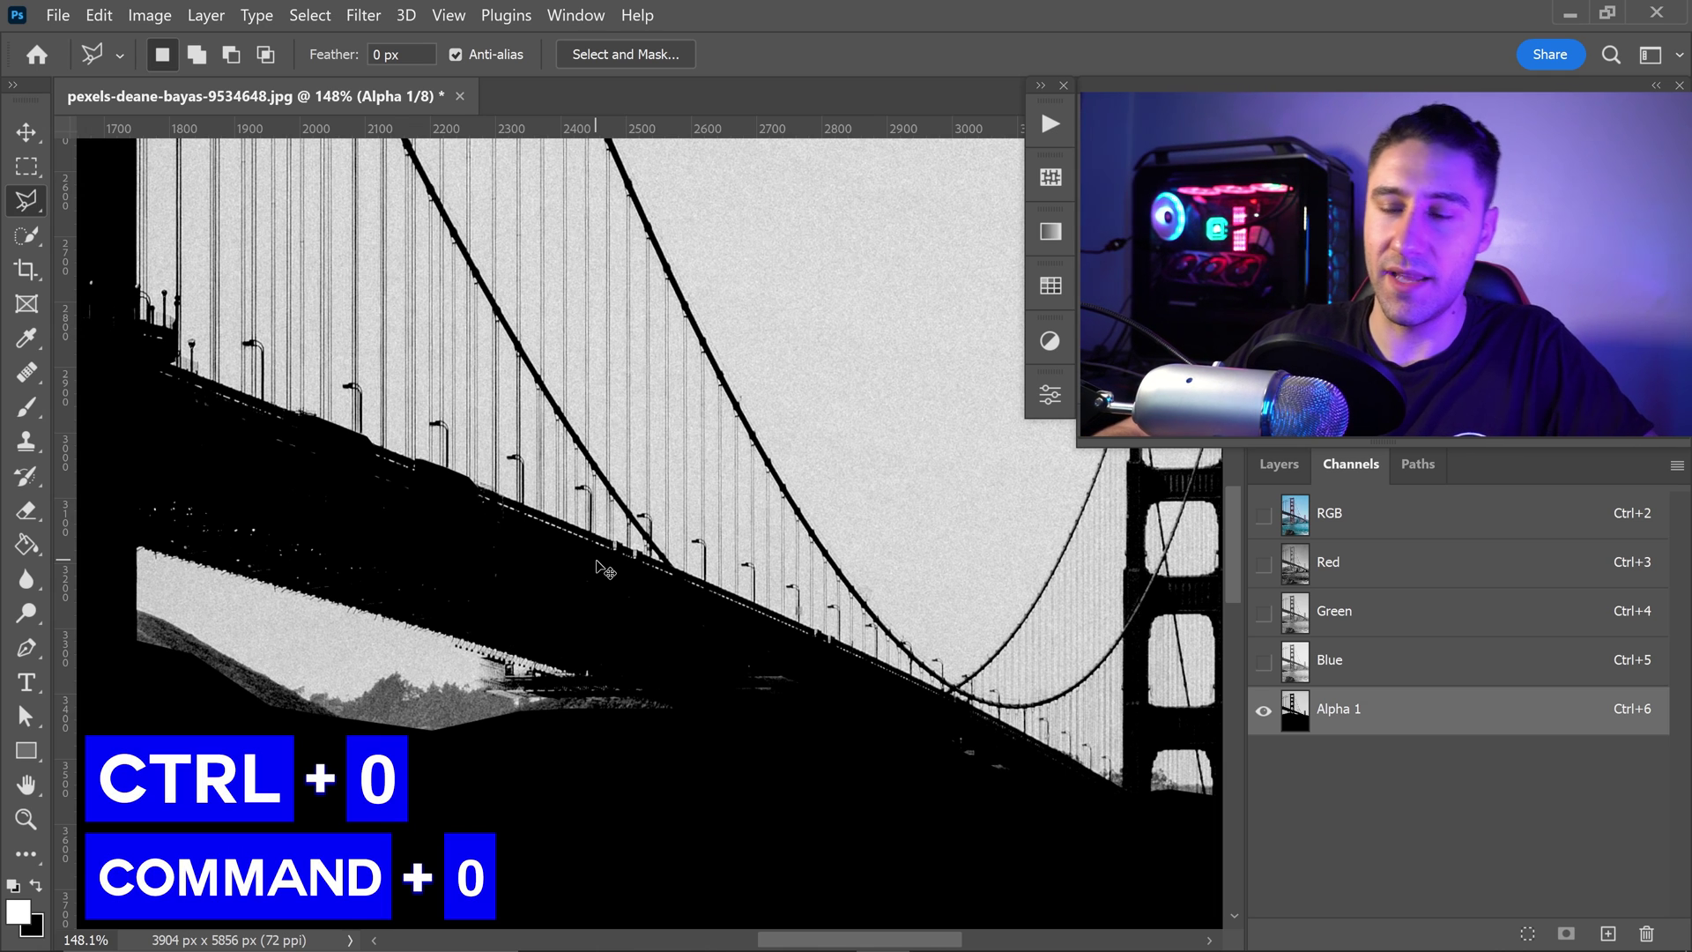
- Open the Curves adjustment for the alpha channel and place its dialog clear of the bridge tower
{"action": "key", "text": "ctrl+0"}
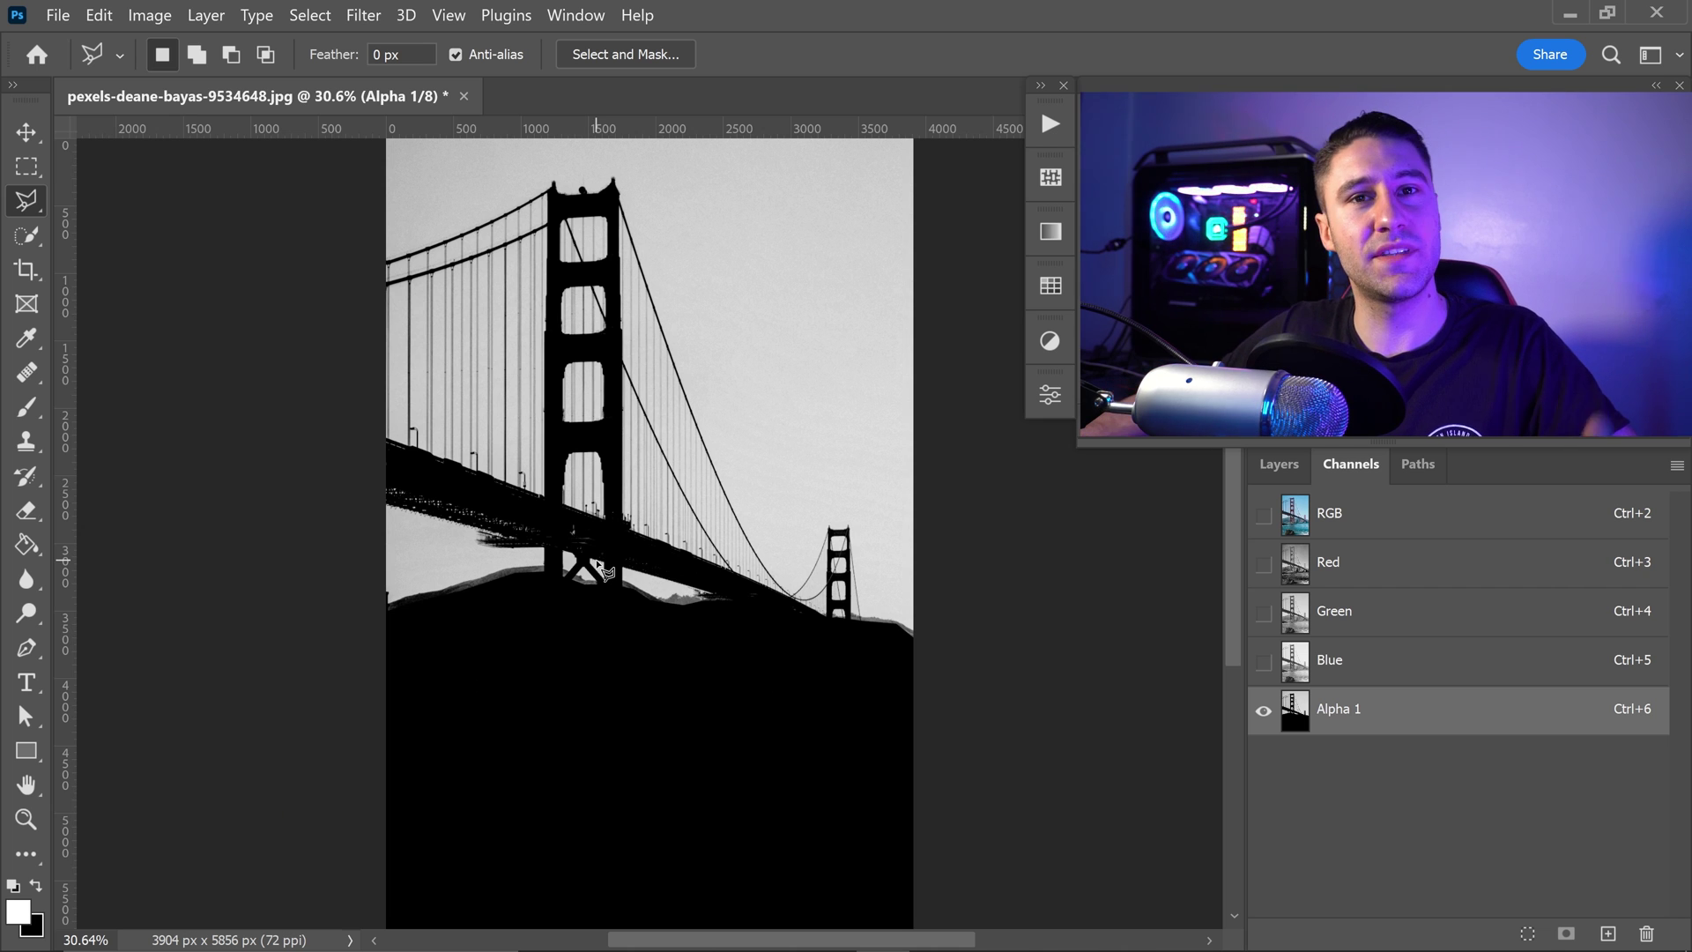
{"action": "scroll", "coordinate": [764, 476], "scroll_direction": "down", "scroll_amount": 1}
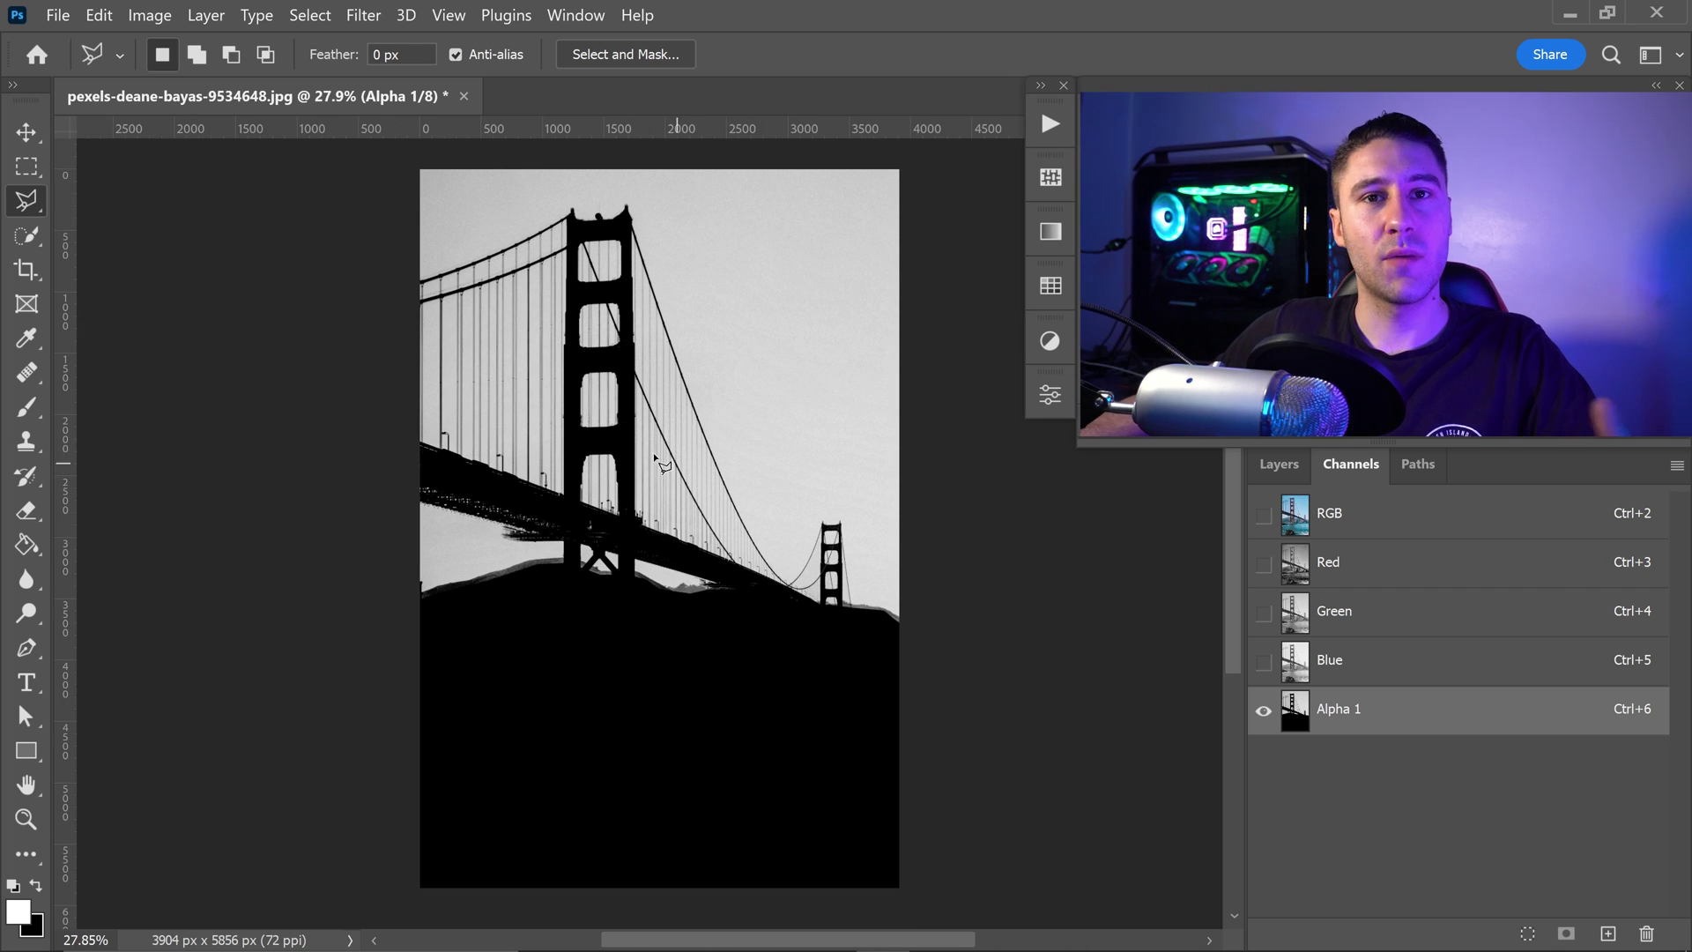
{"action": "left_click", "coordinate": [27, 132]}
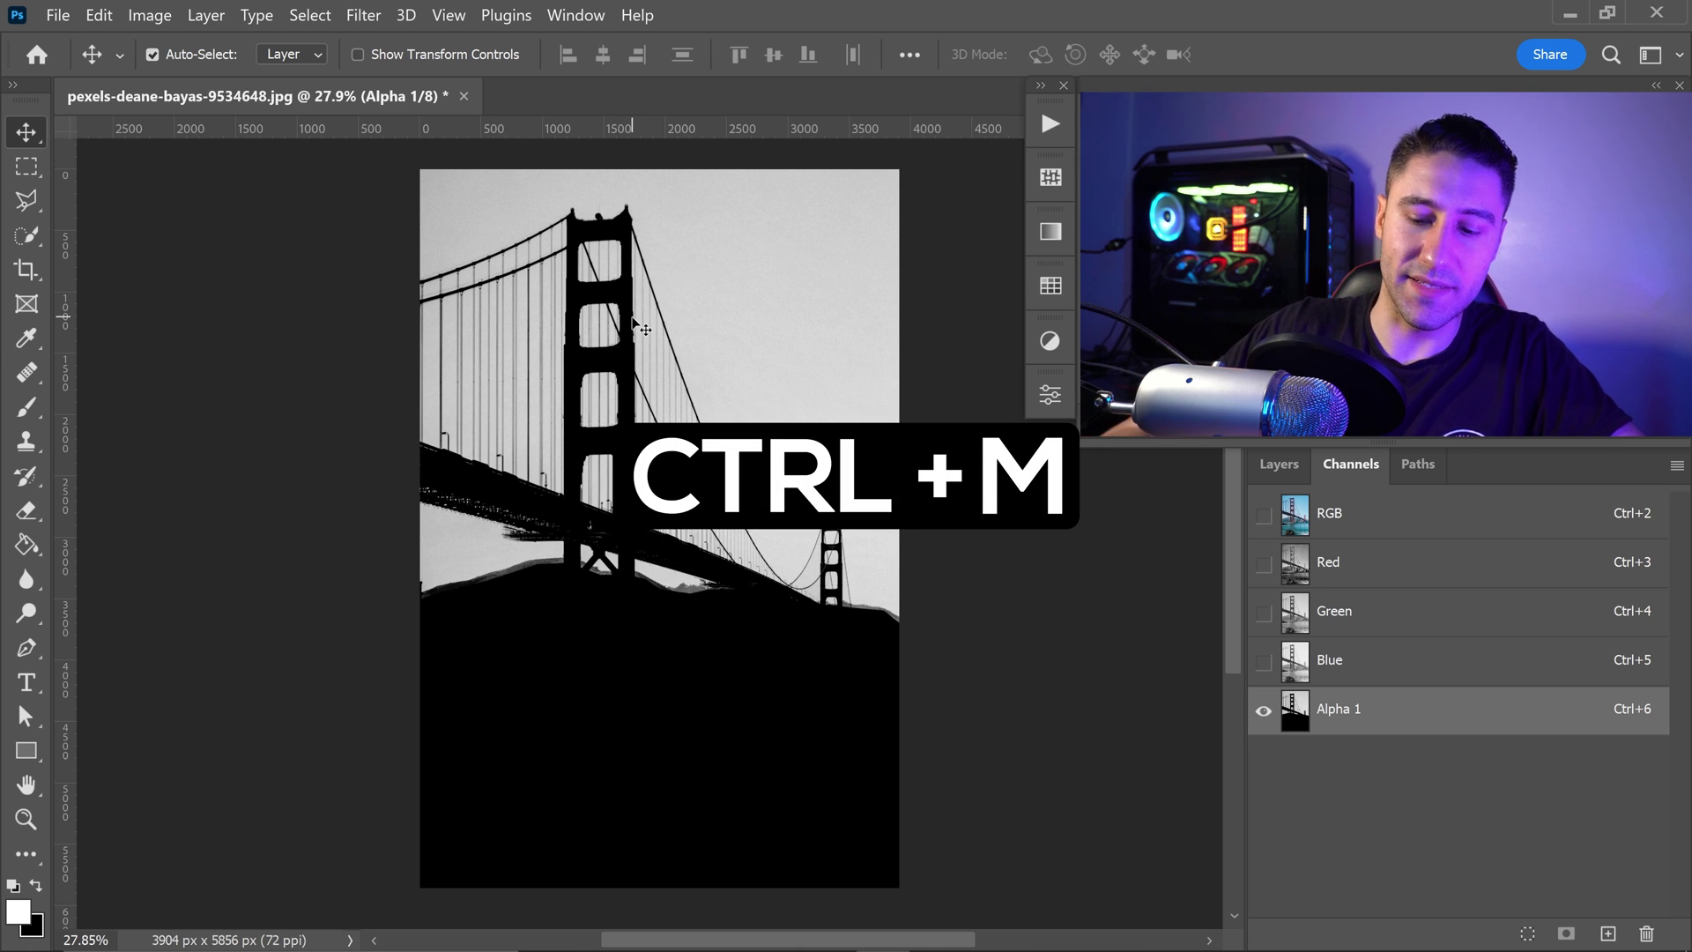
{"action": "key", "text": "ctrl+m"}
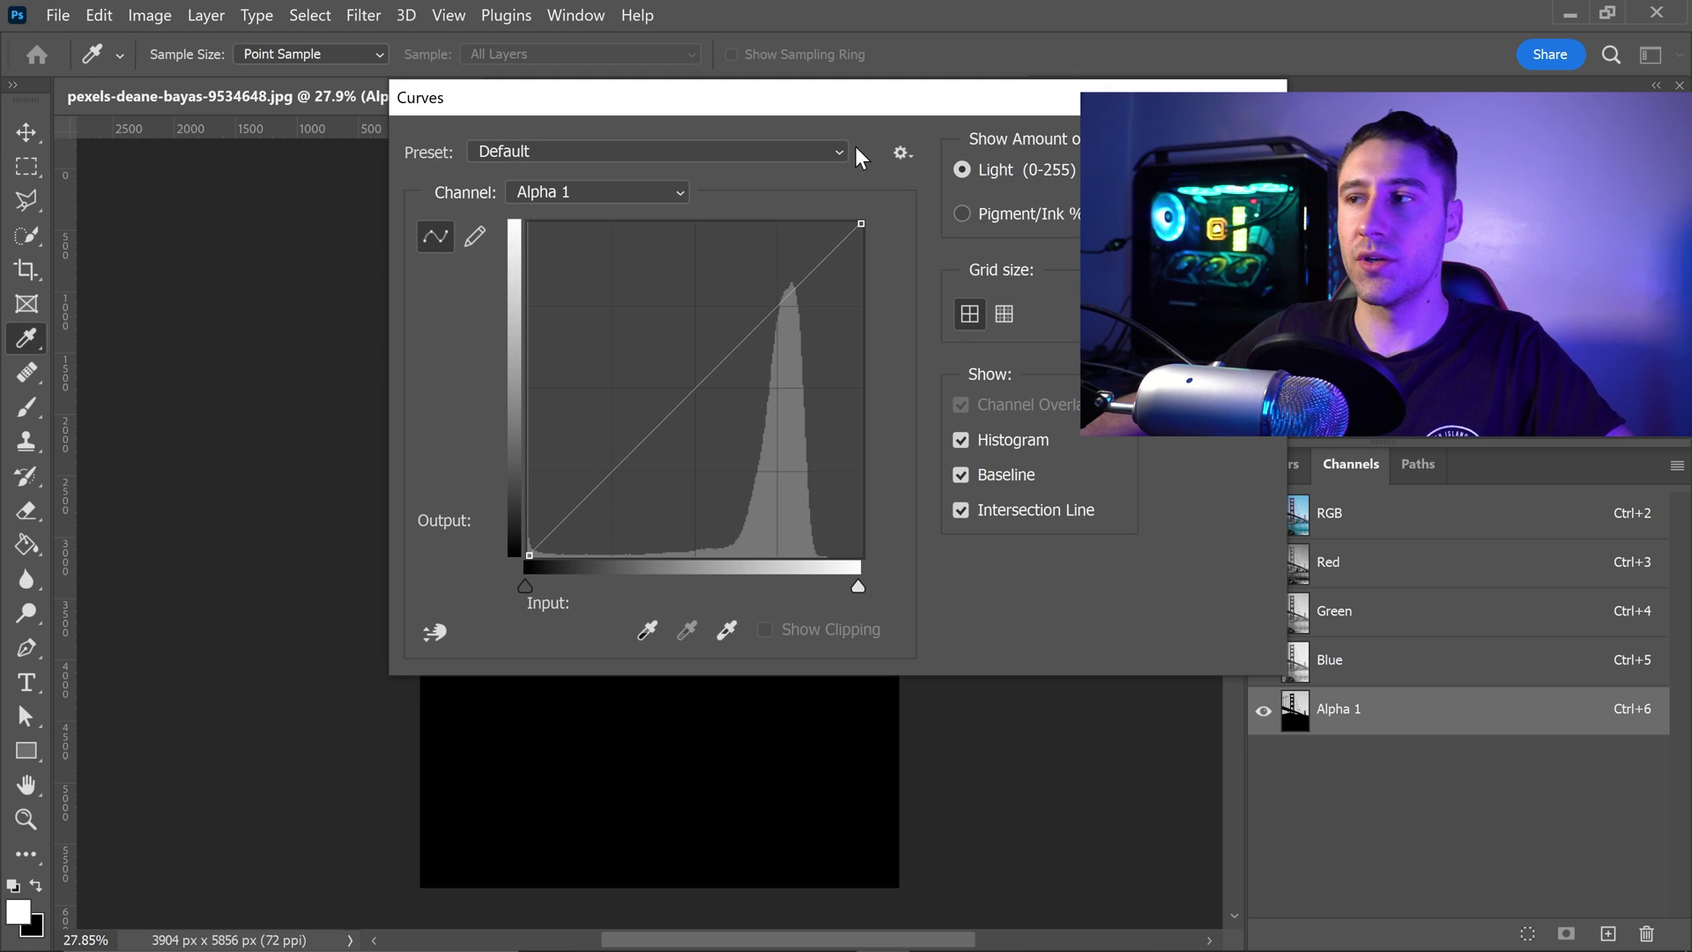
{"action": "left_click_drag", "start_coordinate": [911, 129], "coordinate": [850, 486]}
{"action": "left_click_drag", "start_coordinate": [718, 378], "coordinate": [411, 372]}
{"action": "left_click_drag", "start_coordinate": [542, 464], "coordinate": [546, 464]}
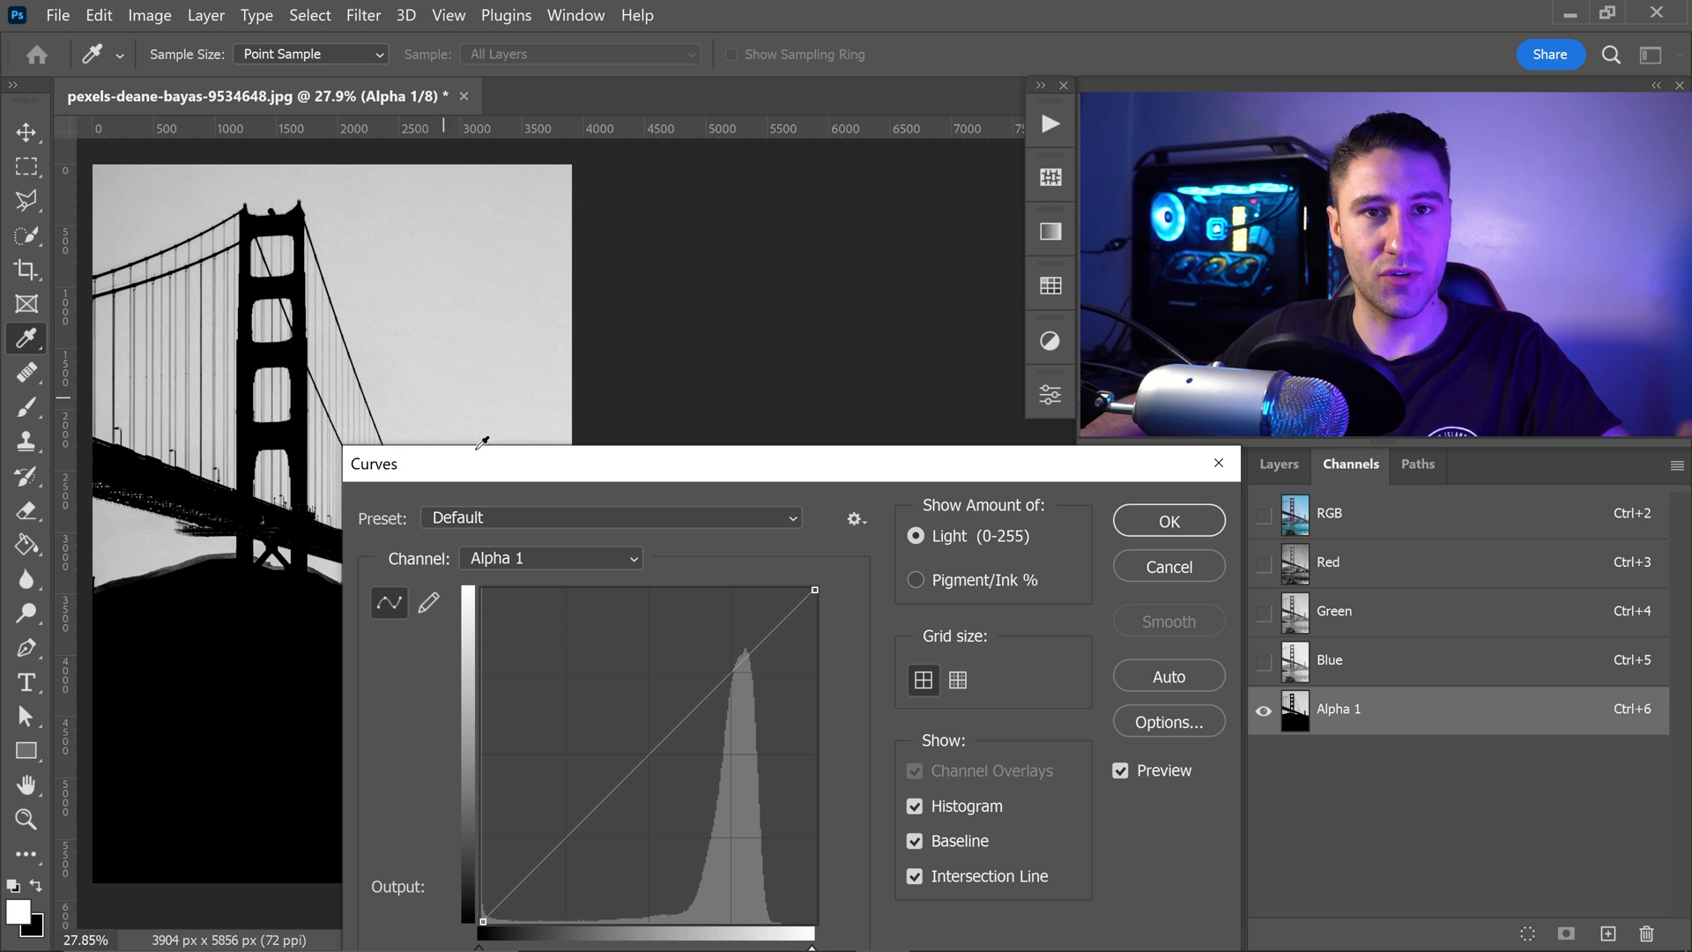
{"action": "left_click_drag", "start_coordinate": [548, 473], "coordinate": [532, 392]}
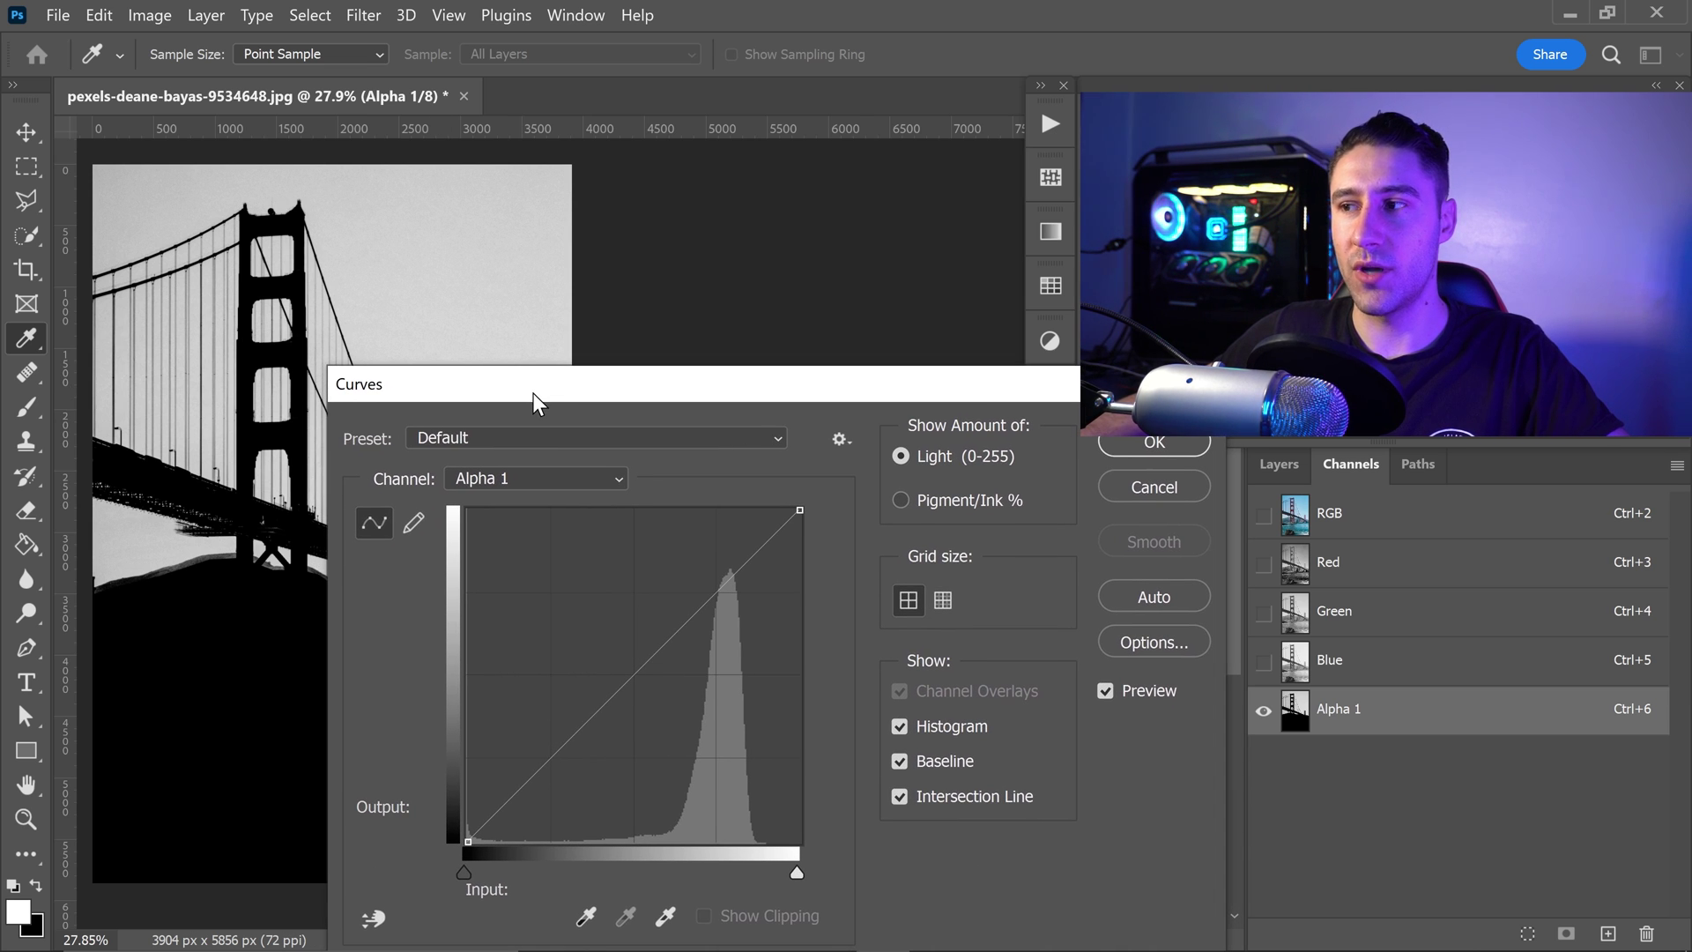
- Shape an S-curve with a highlight point at input 172, output 200 and a shadow point at input 82, output 42
{"action": "left_click", "coordinate": [709, 597]}
{"action": "left_click_drag", "start_coordinate": [707, 596], "coordinate": [680, 581]}
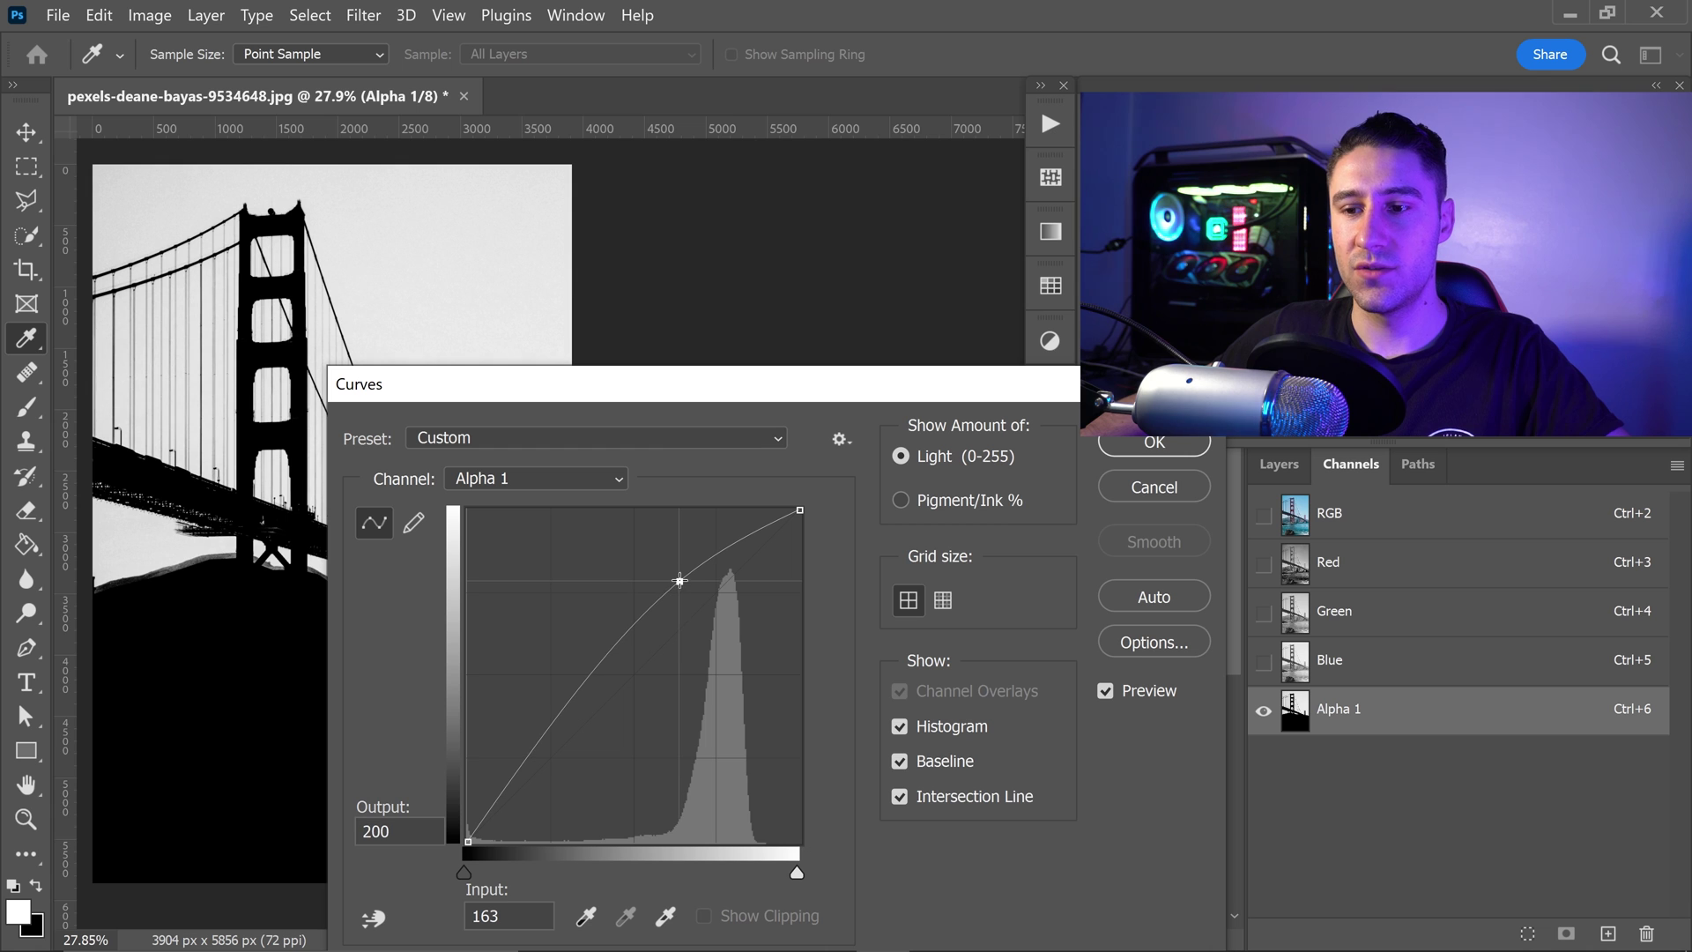
{"action": "double_click", "coordinate": [494, 916]}
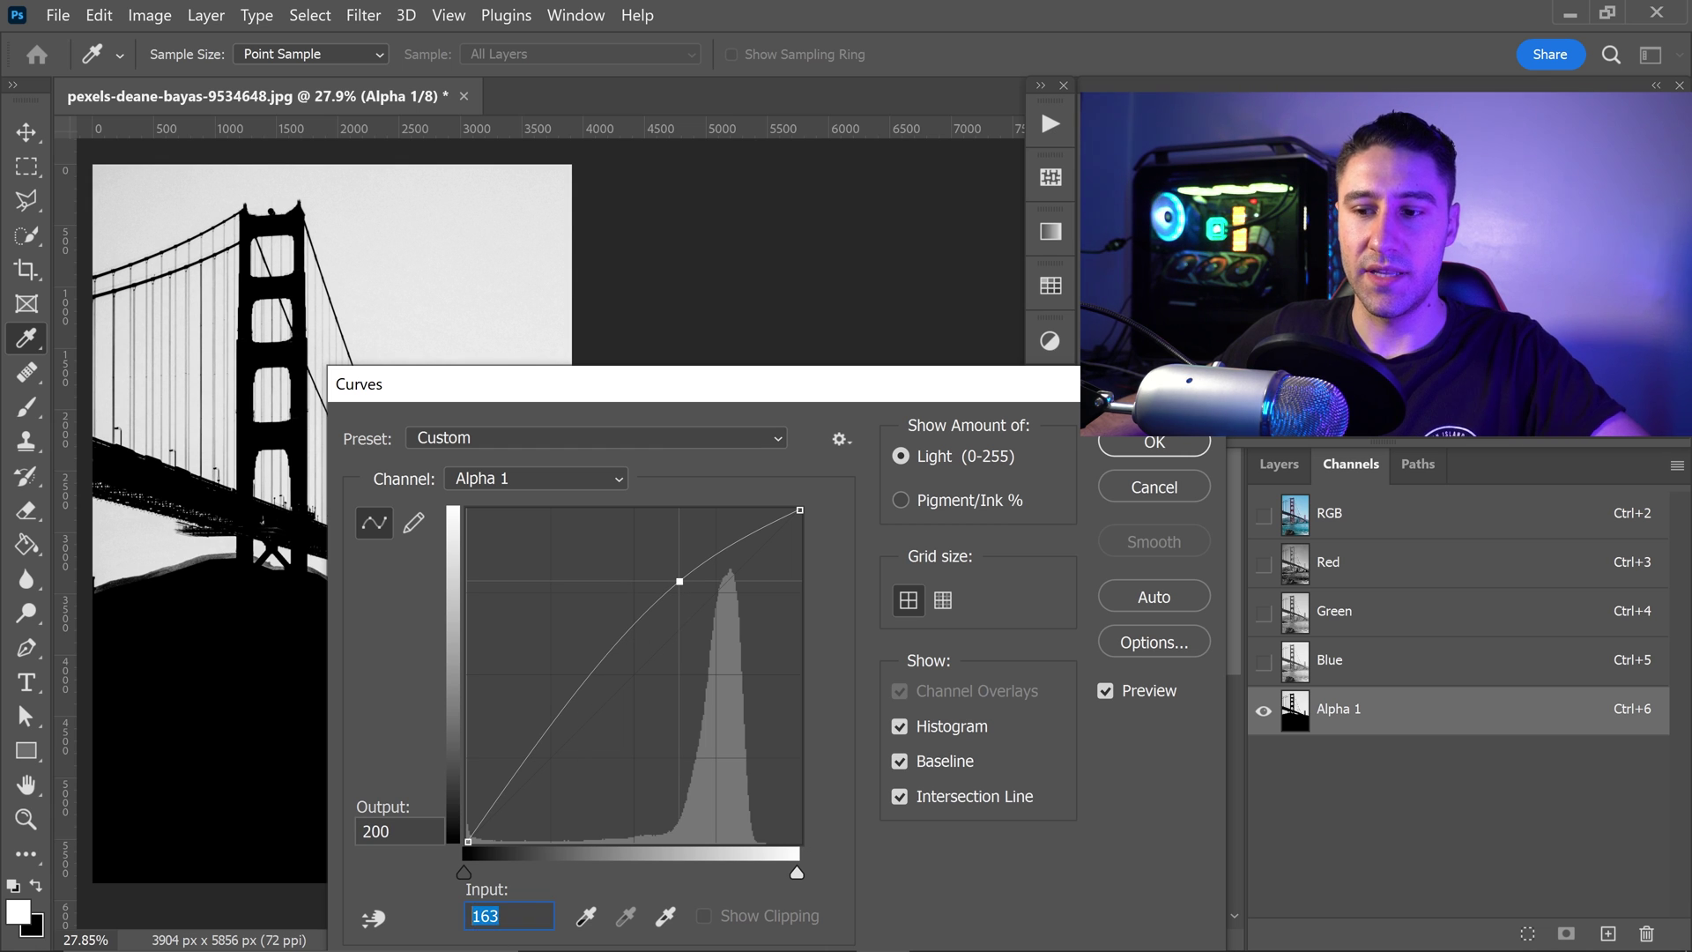
{"action": "type", "text": "172"}
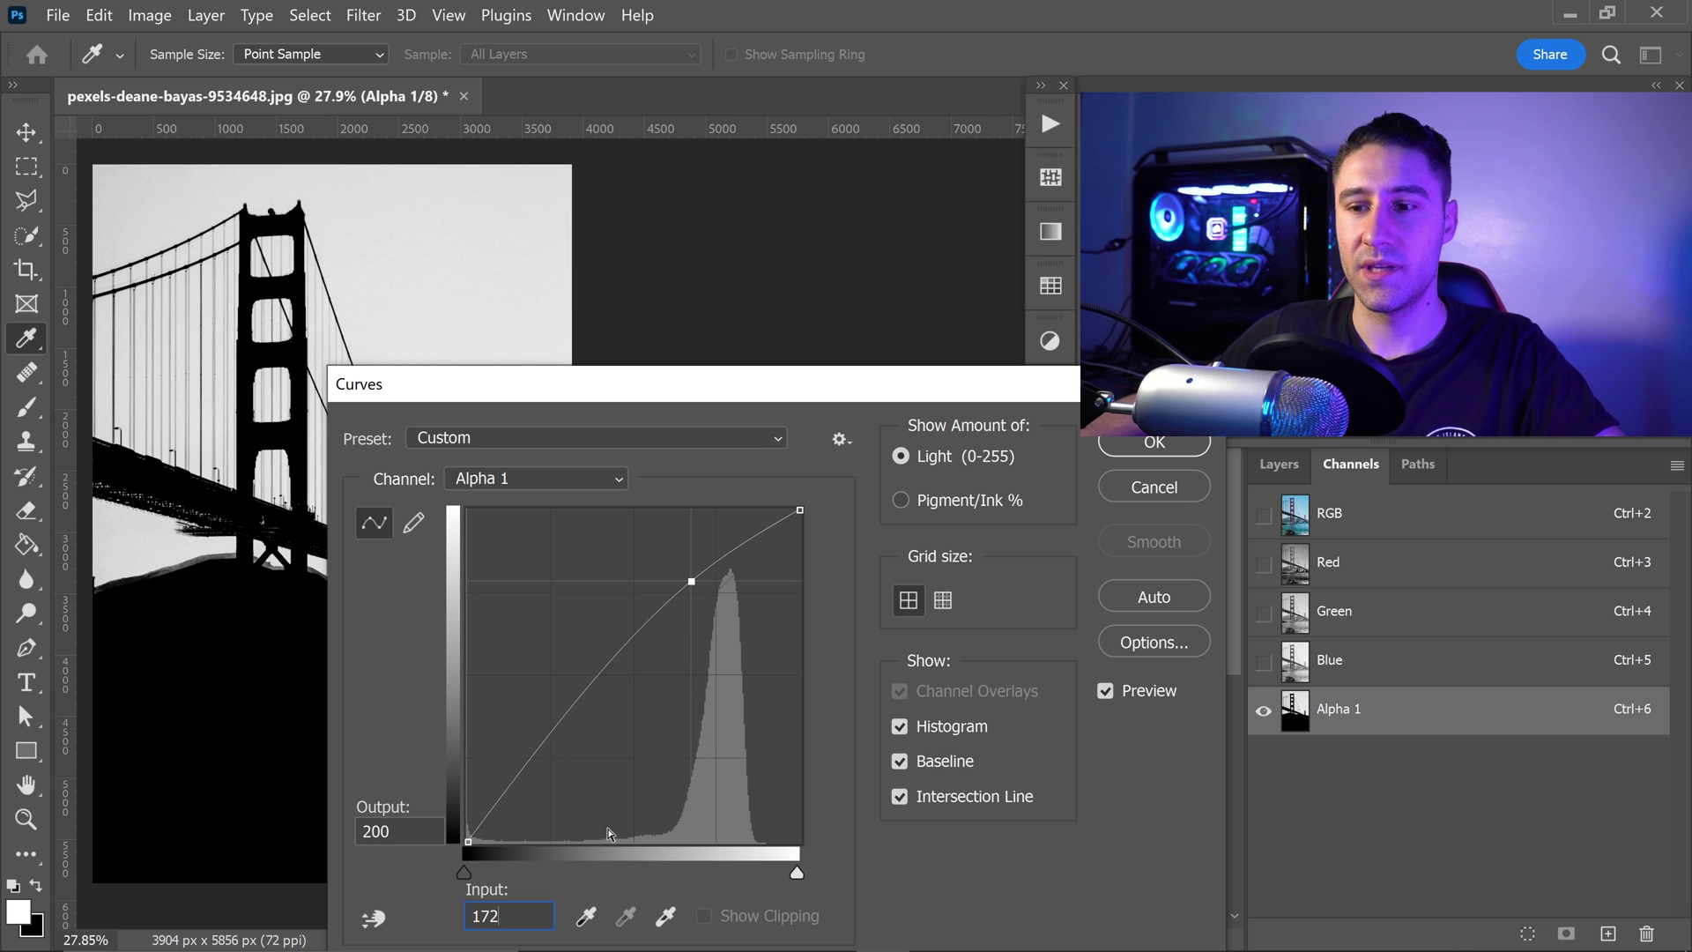
{"action": "left_click_drag", "start_coordinate": [549, 727], "coordinate": [585, 789]}
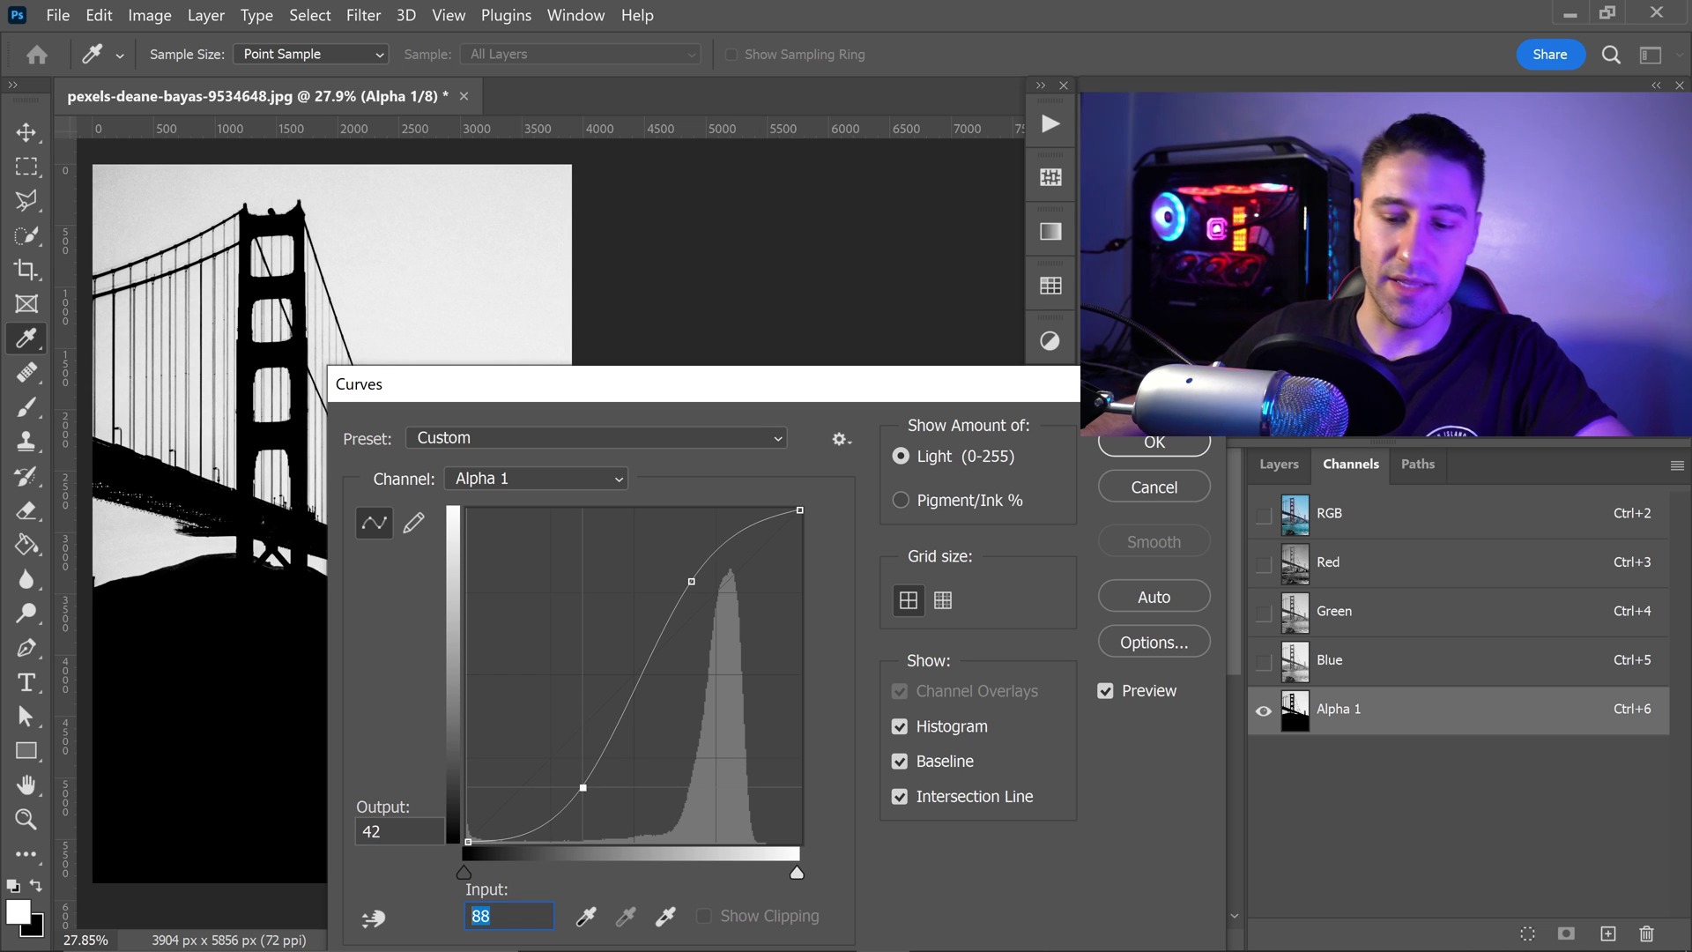
{"action": "type", "text": "82"}
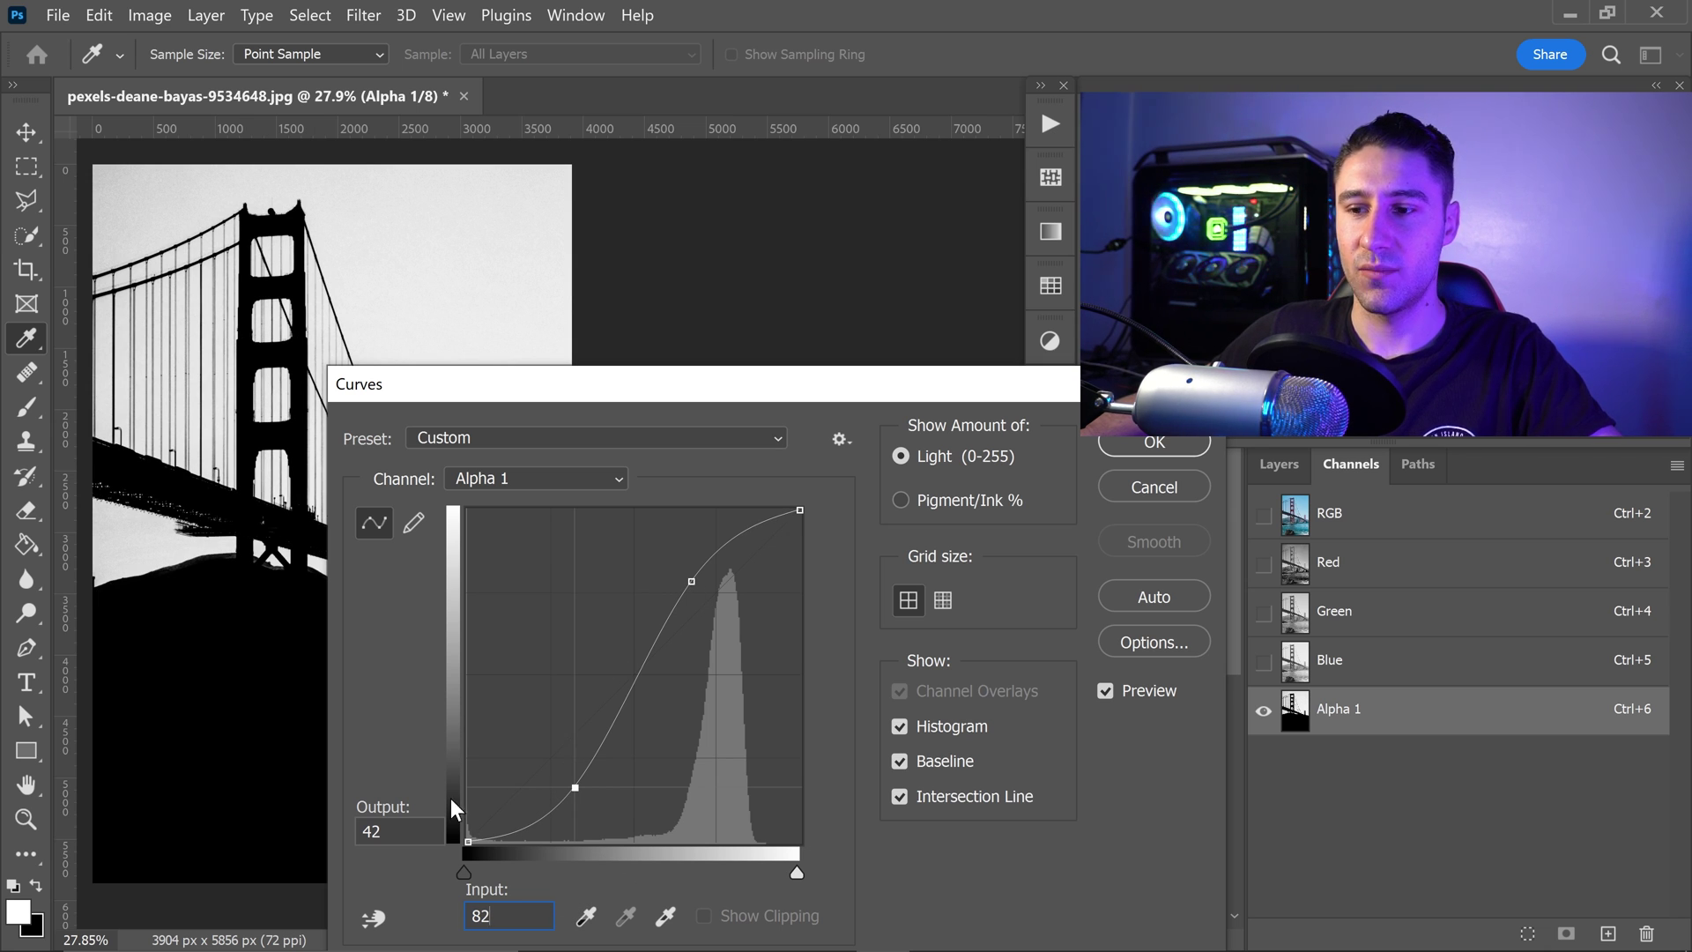
- Compare the alpha channel with the curve preview off and on, and apply the Curves adjustment
{"action": "left_click_drag", "start_coordinate": [943, 415], "coordinate": [680, 499]}
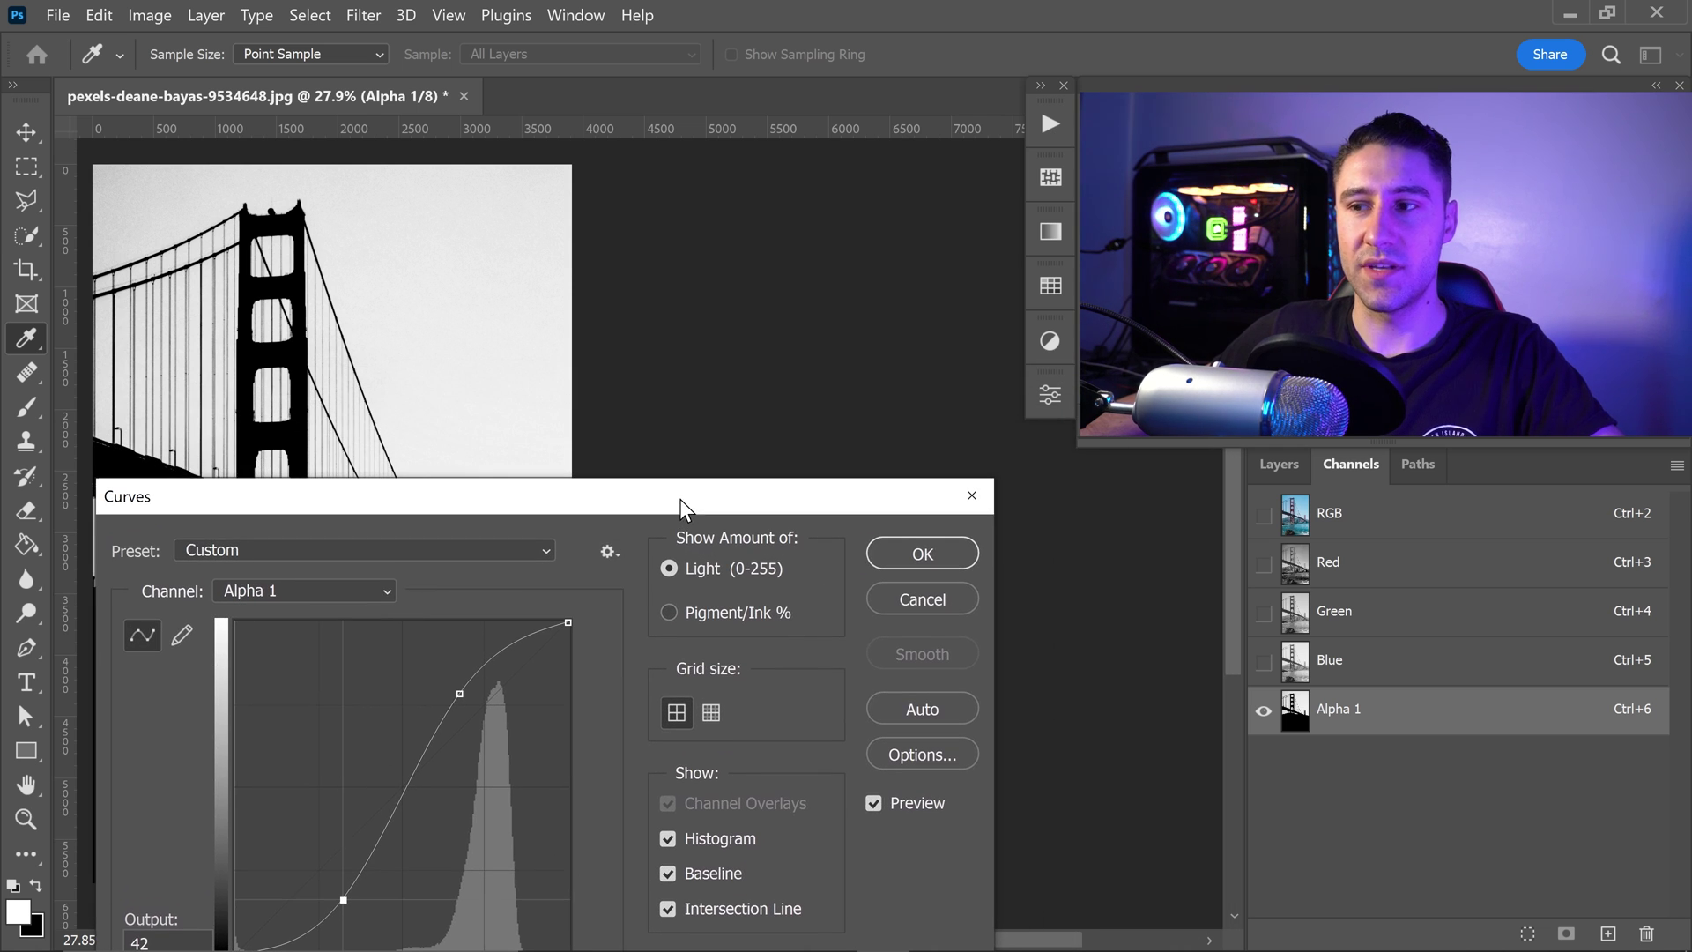
{"action": "left_click", "coordinate": [872, 802]}
{"action": "left_click", "coordinate": [873, 803]}
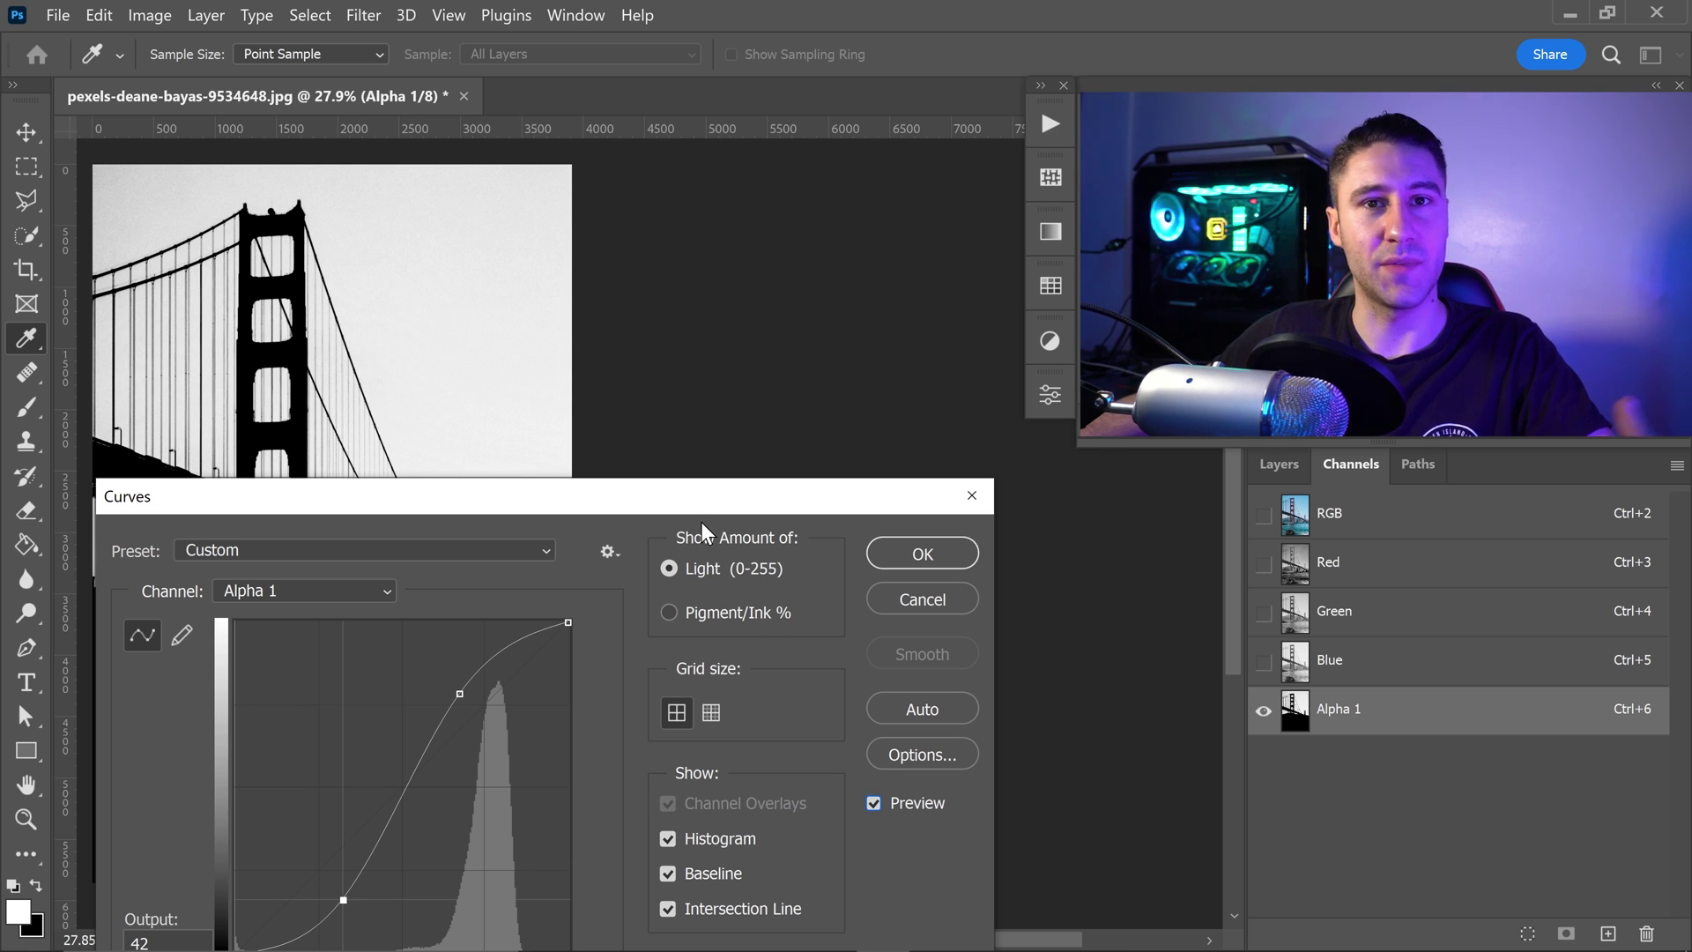
{"action": "left_click_drag", "start_coordinate": [702, 512], "coordinate": [709, 466]}
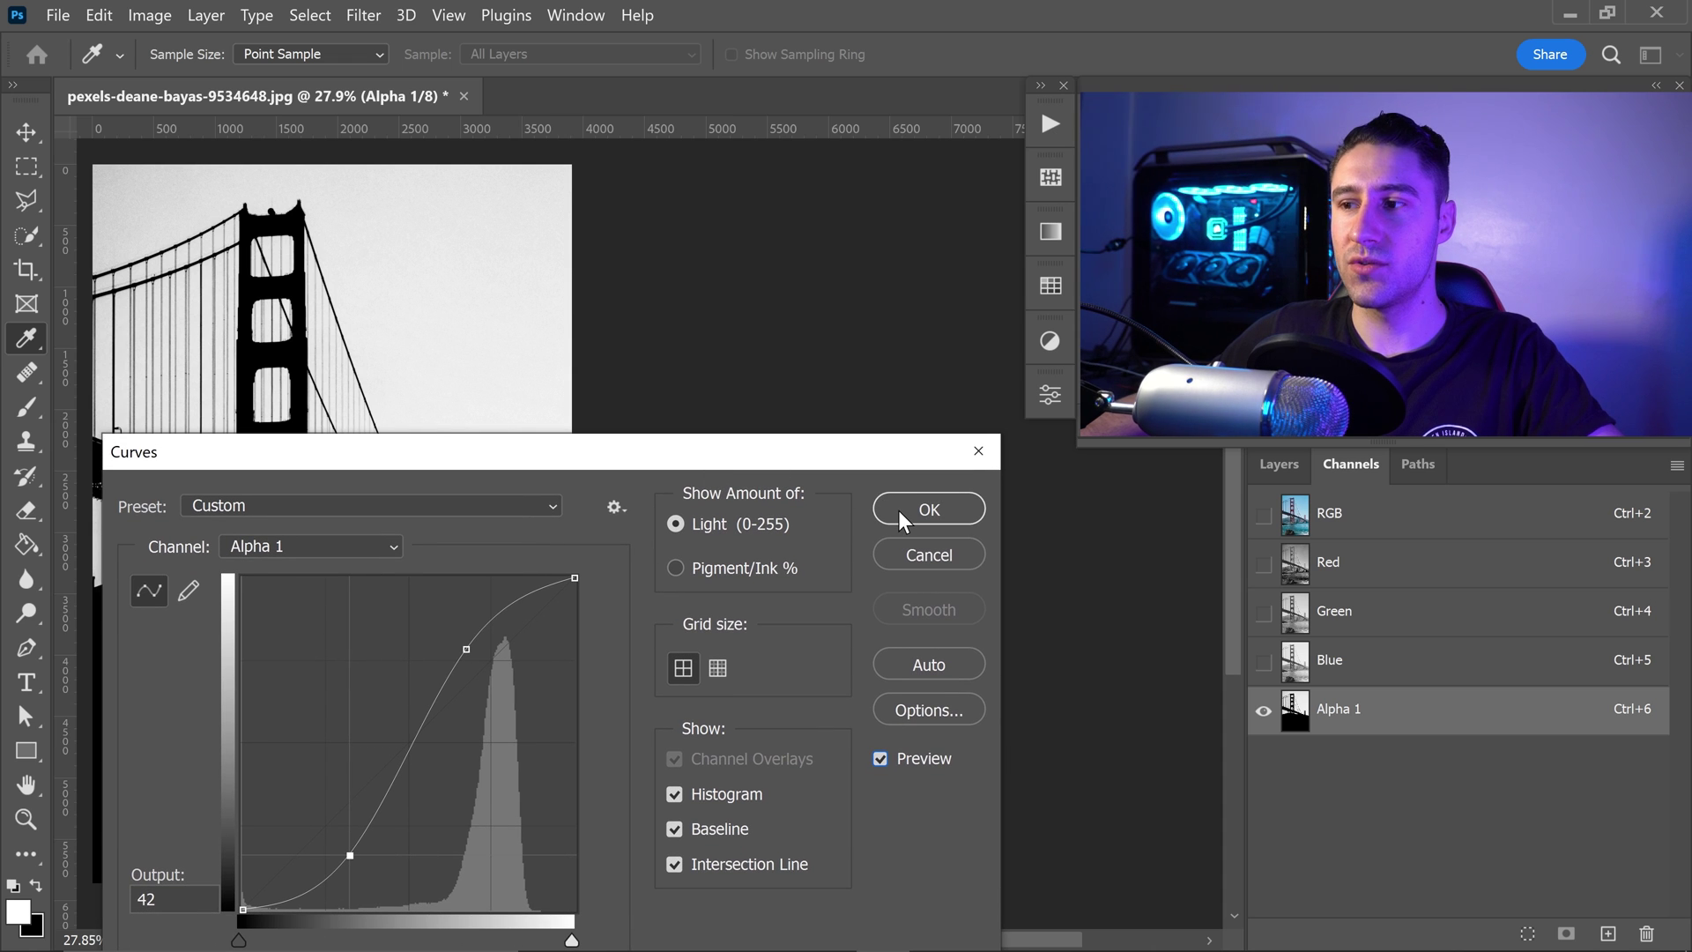
{"action": "left_click", "coordinate": [930, 509]}
- Set up the Brush tool with a size of 200 px and 100% hardness for the area beneath the bridge deck
{"action": "key", "text": "v"}
{"action": "left_click_drag", "start_coordinate": [476, 650], "coordinate": [648, 667]}
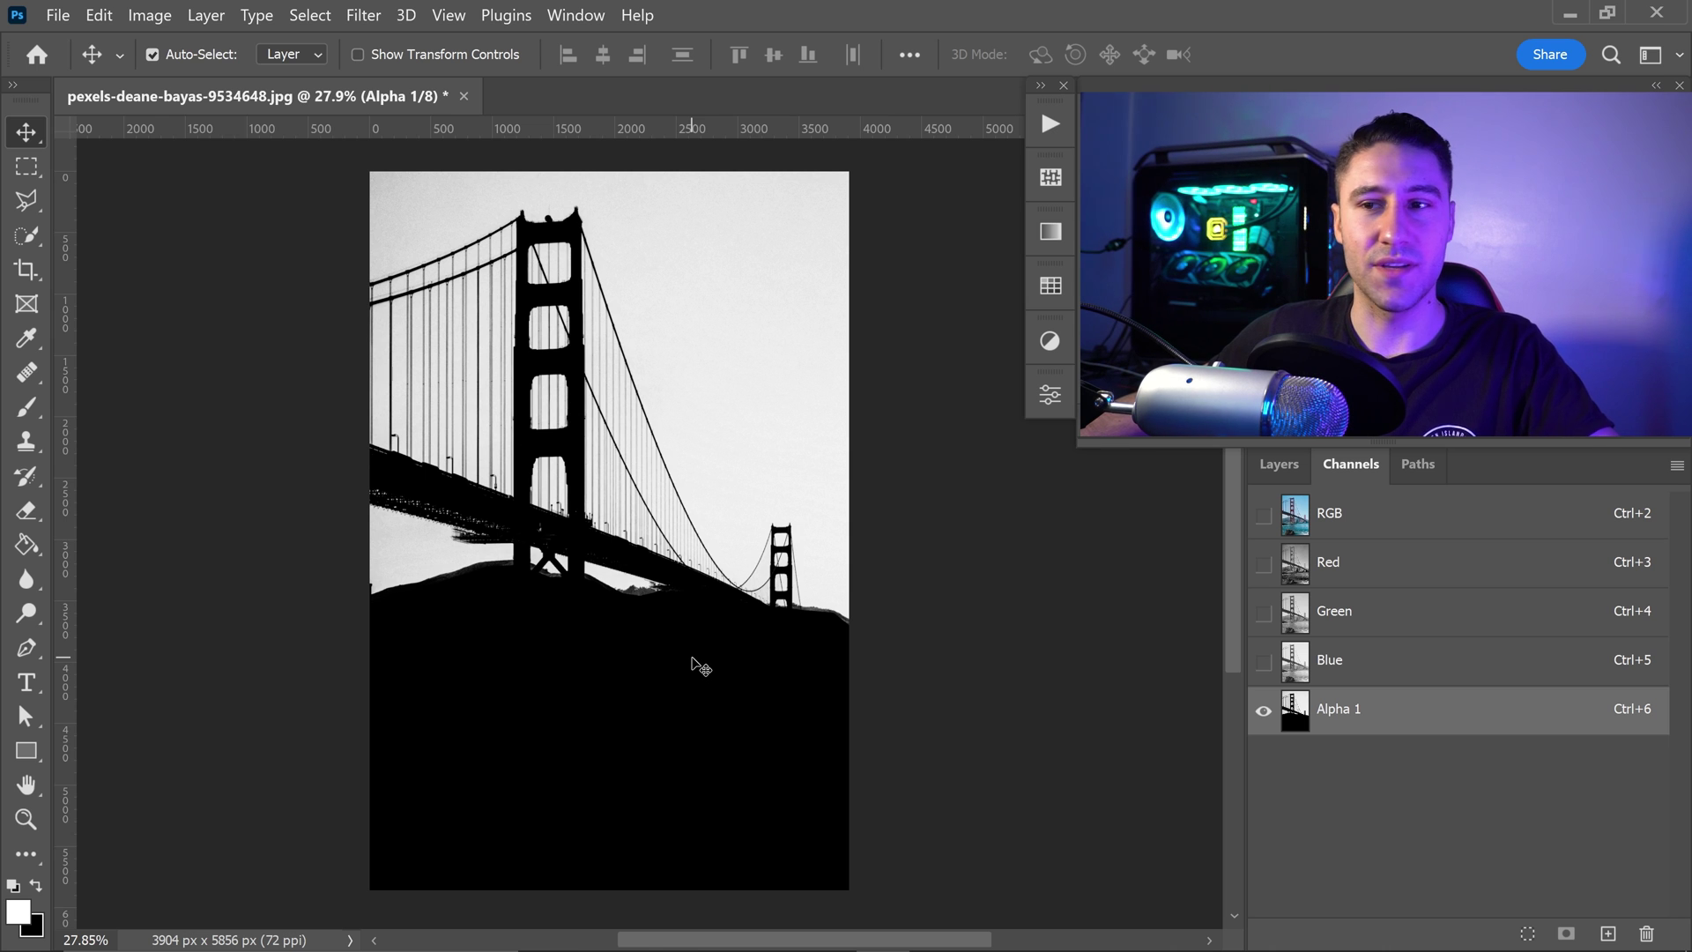
{"action": "scroll", "coordinate": [450, 557], "scroll_direction": "up", "scroll_amount": 5}
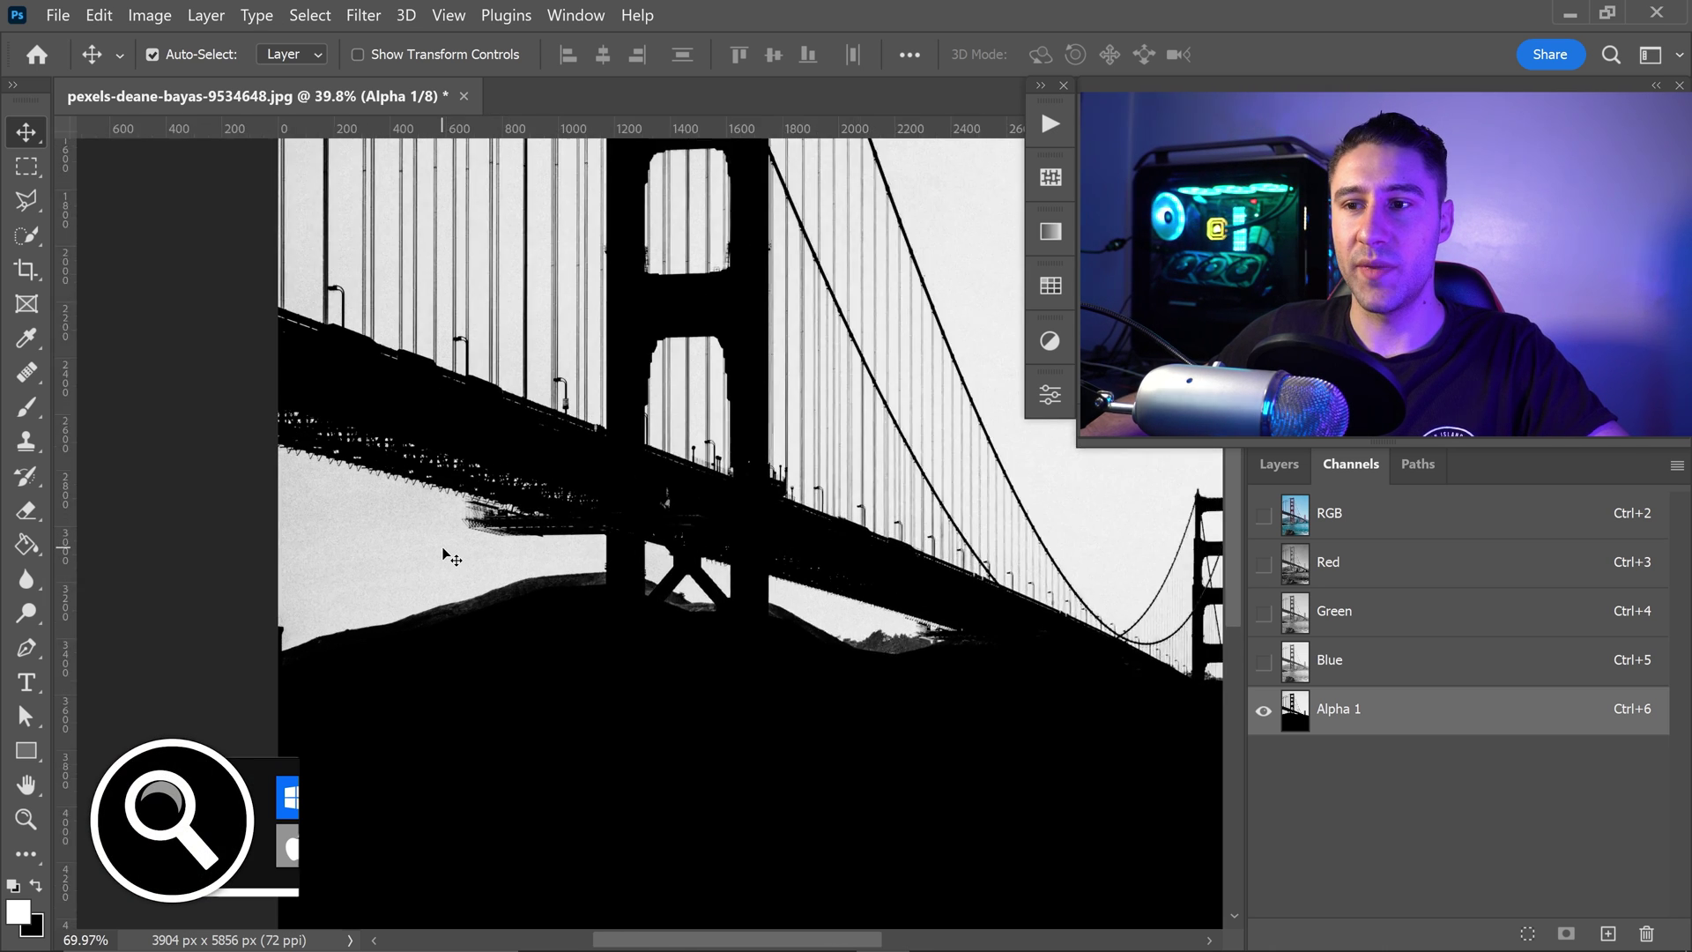
{"action": "scroll", "coordinate": [450, 558], "scroll_direction": "up", "scroll_amount": 2}
{"action": "scroll", "coordinate": [432, 545], "scroll_direction": "up", "scroll_amount": 1}
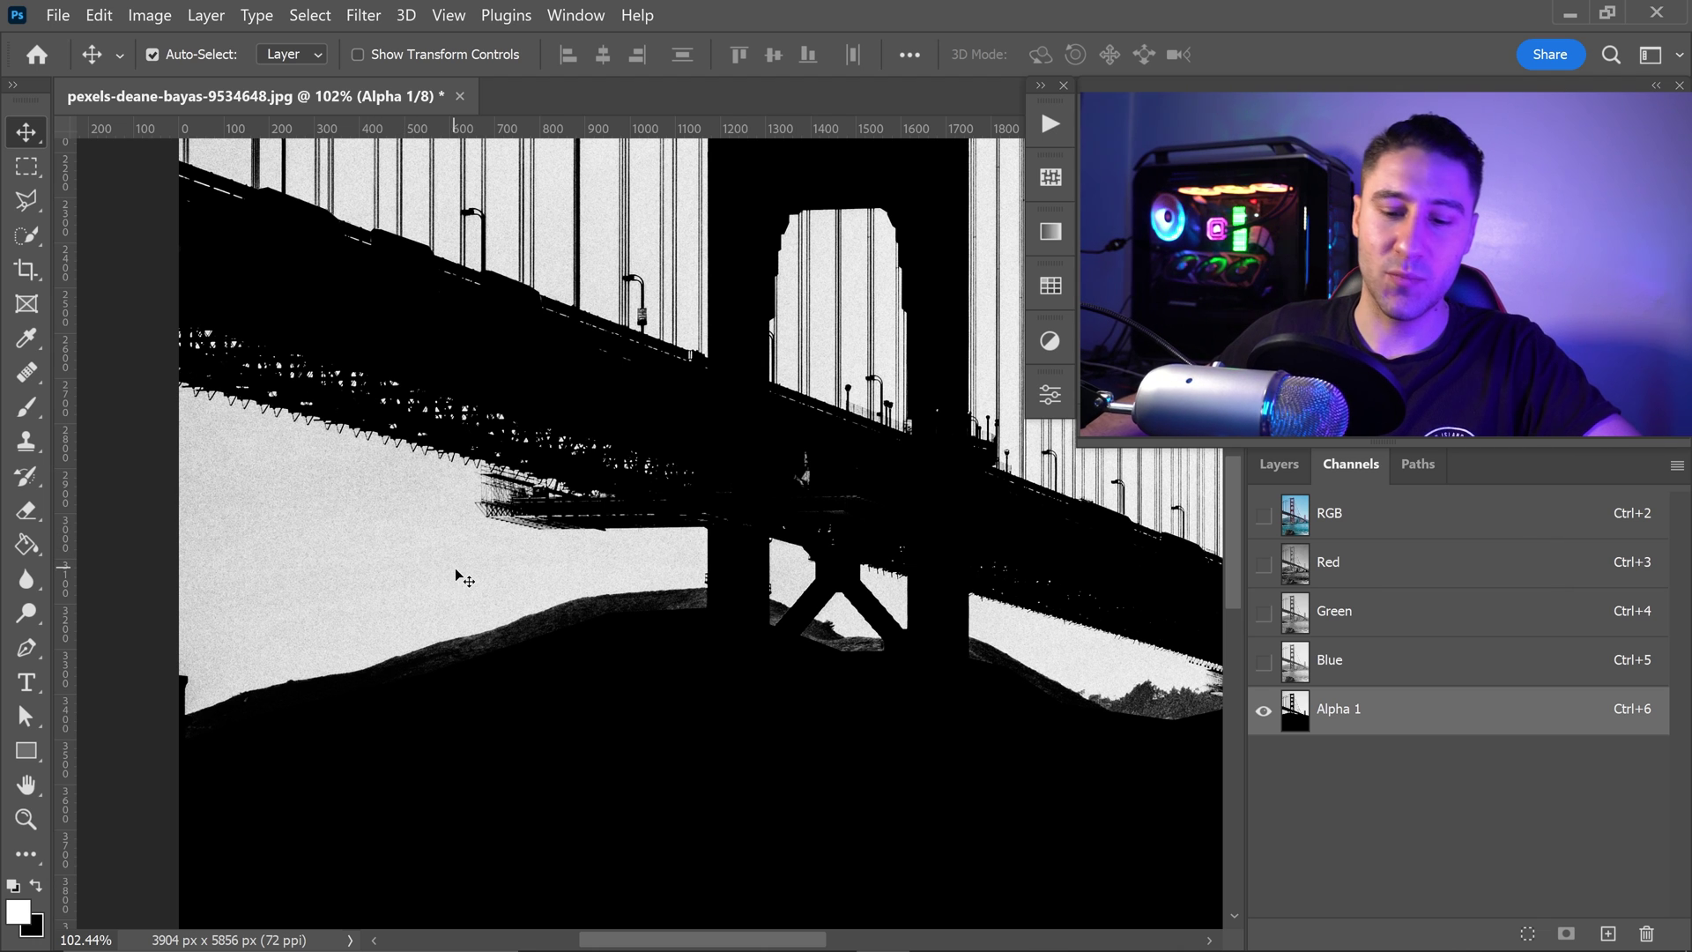
{"action": "key", "text": "b"}
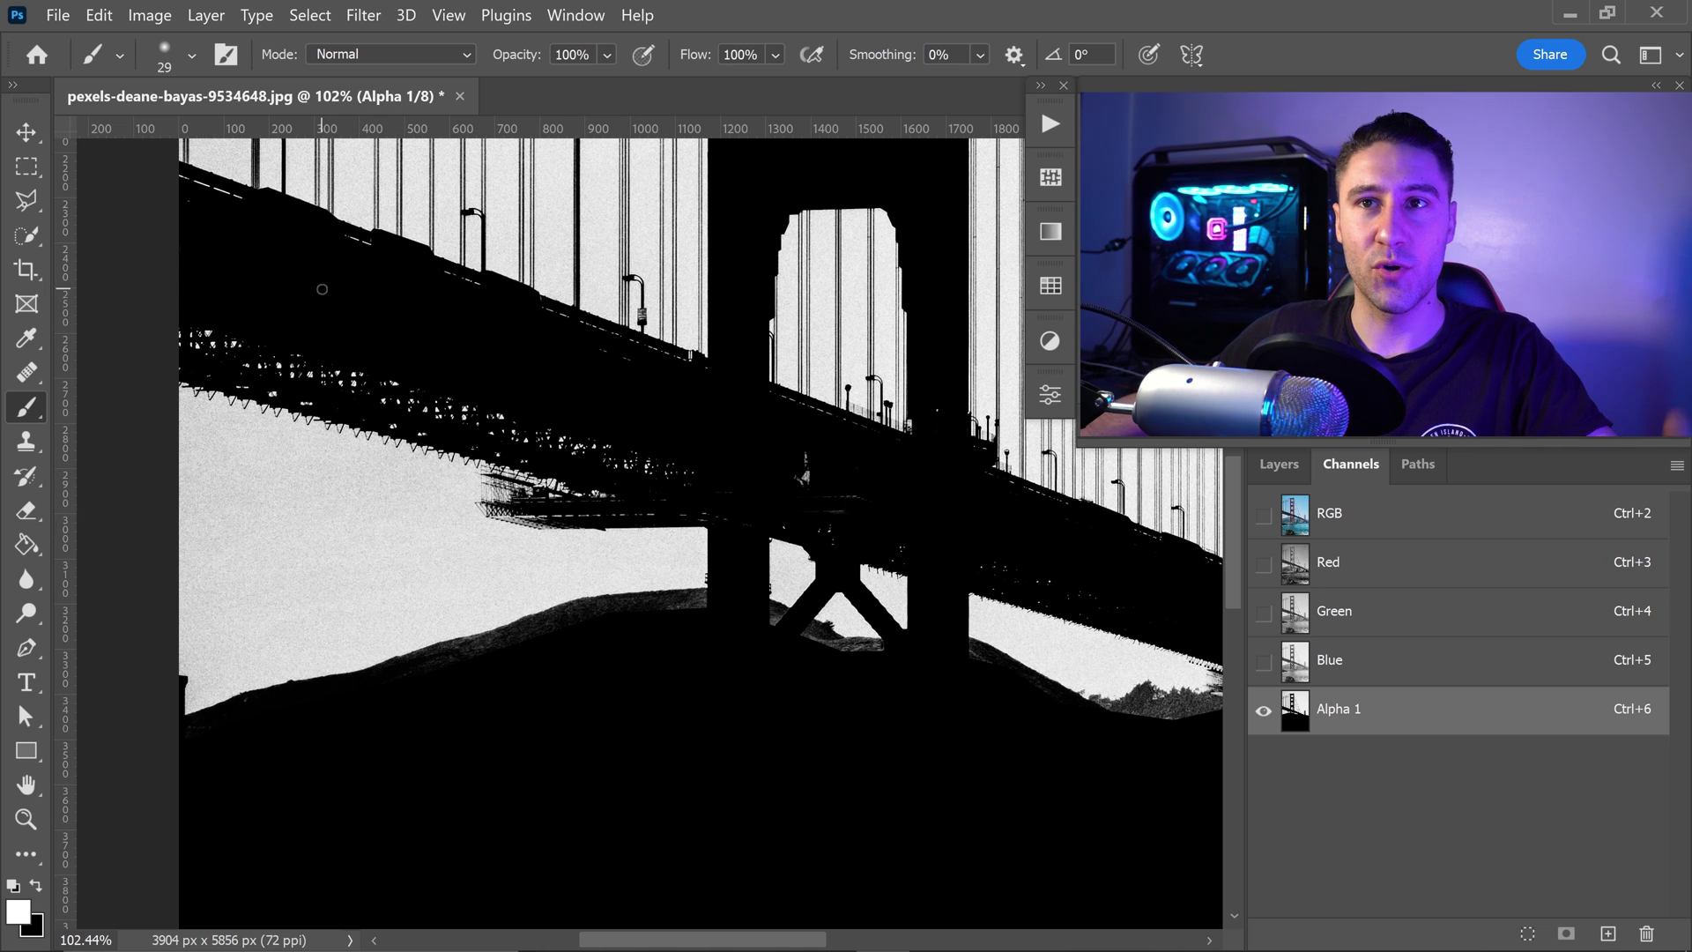
{"action": "left_click", "coordinate": [194, 61]}
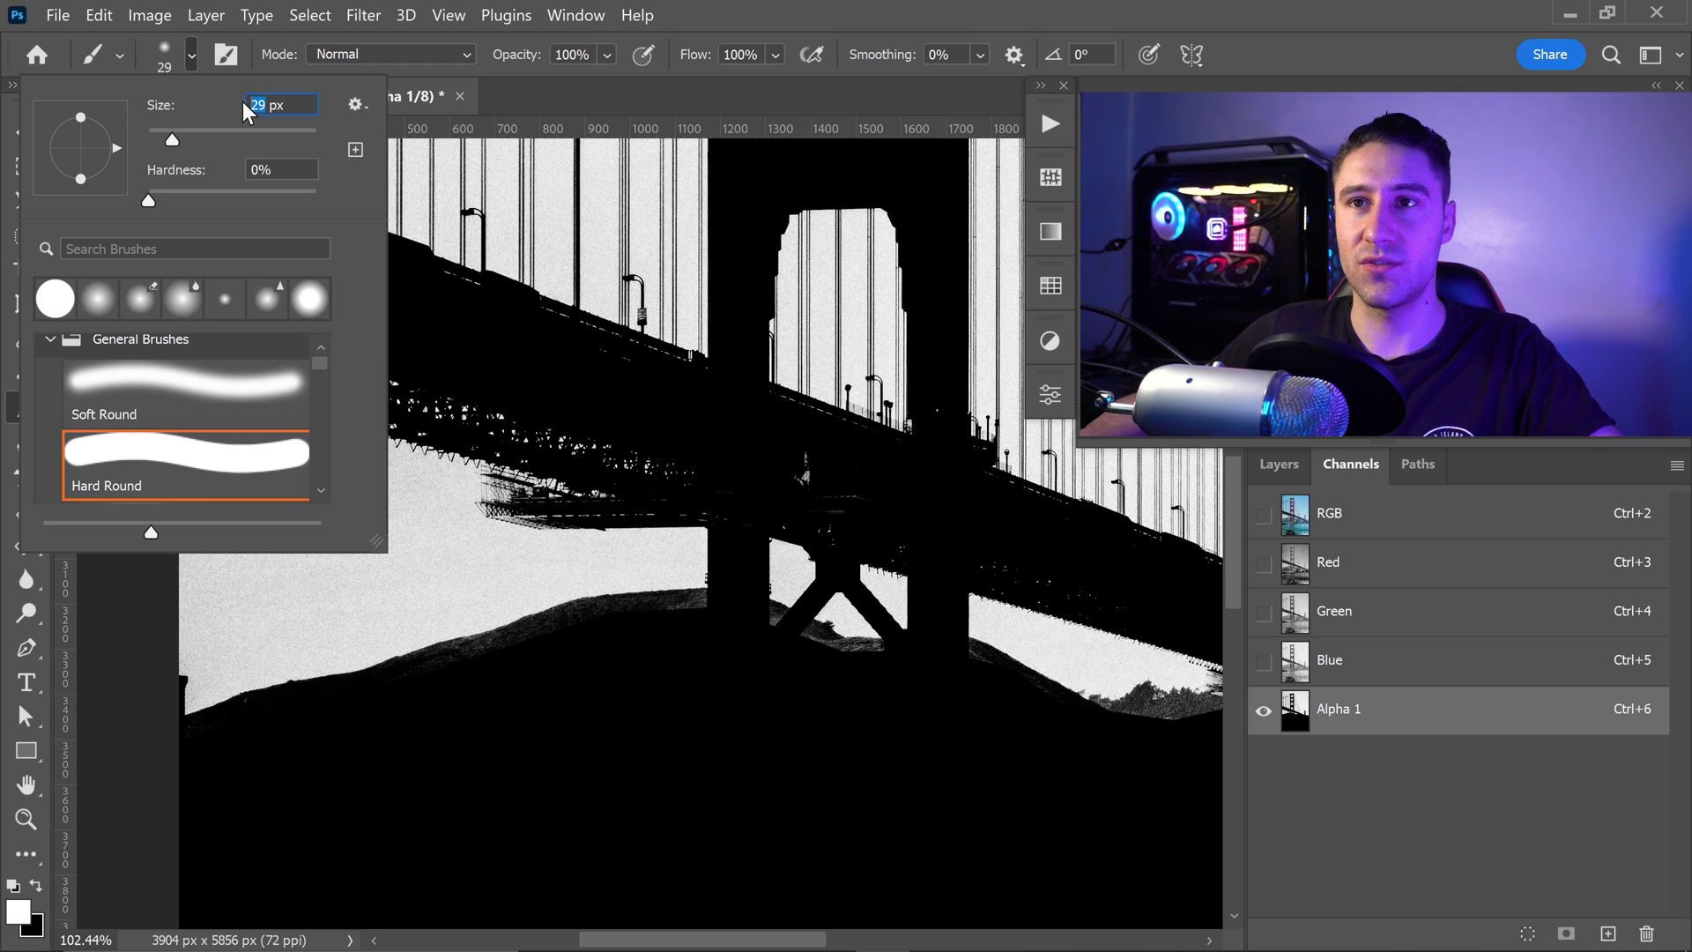
{"action": "type", "text": "20"}
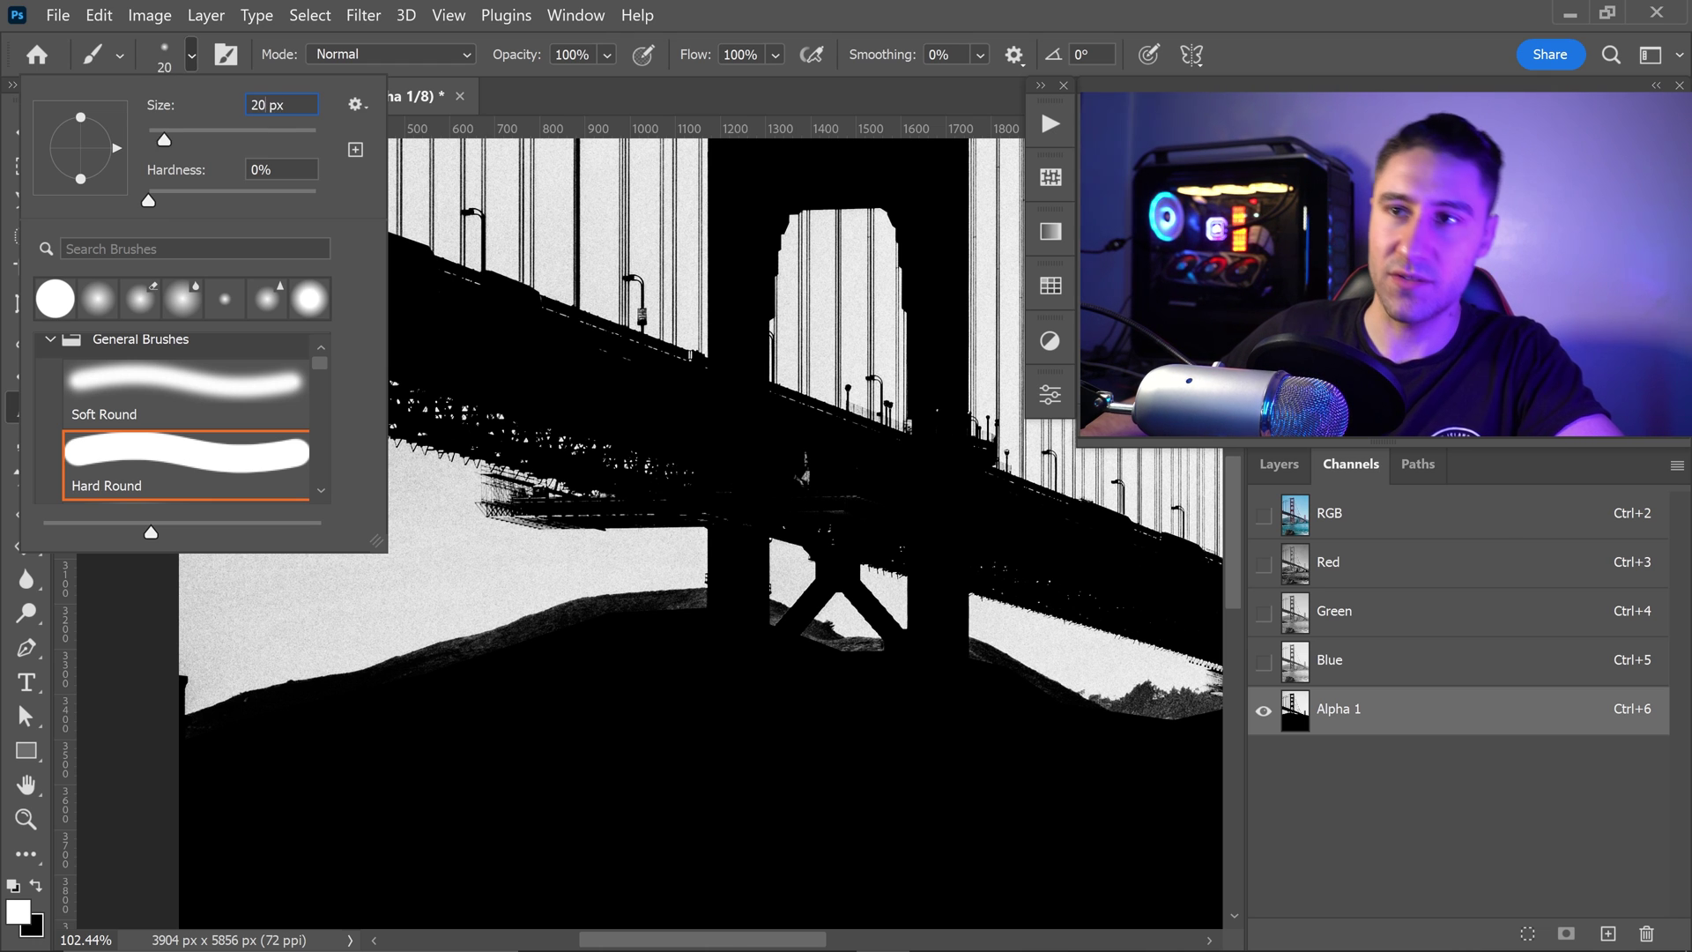
{"action": "type", "text": "0"}
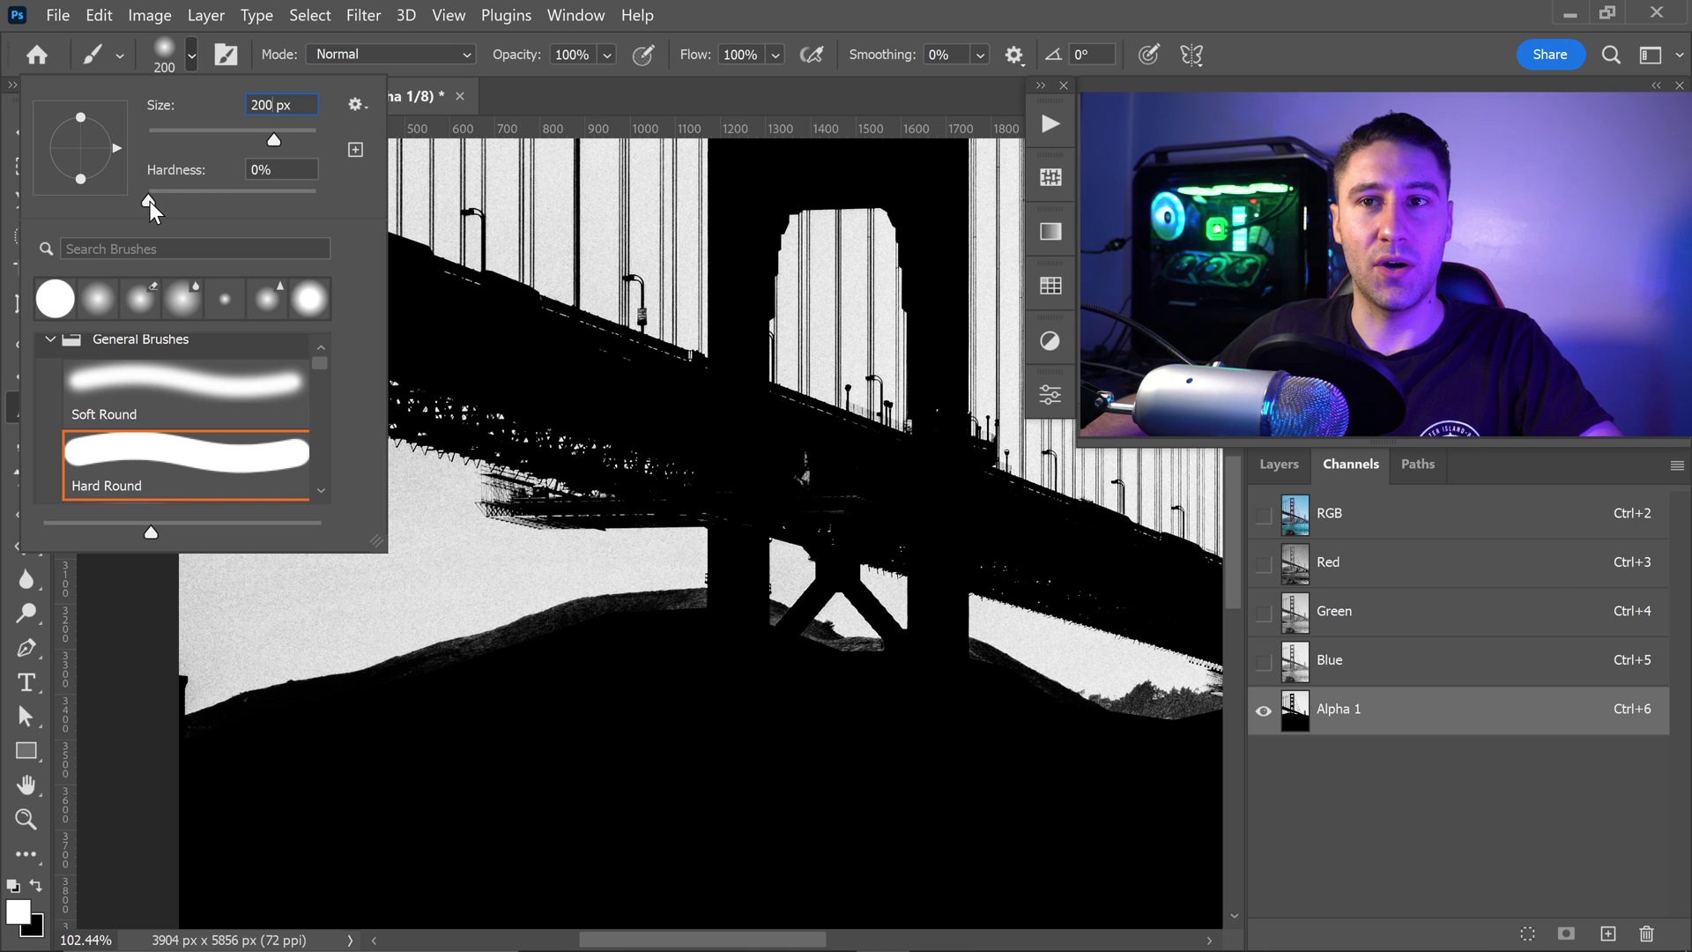
{"action": "left_click_drag", "start_coordinate": [150, 201], "coordinate": [335, 203]}
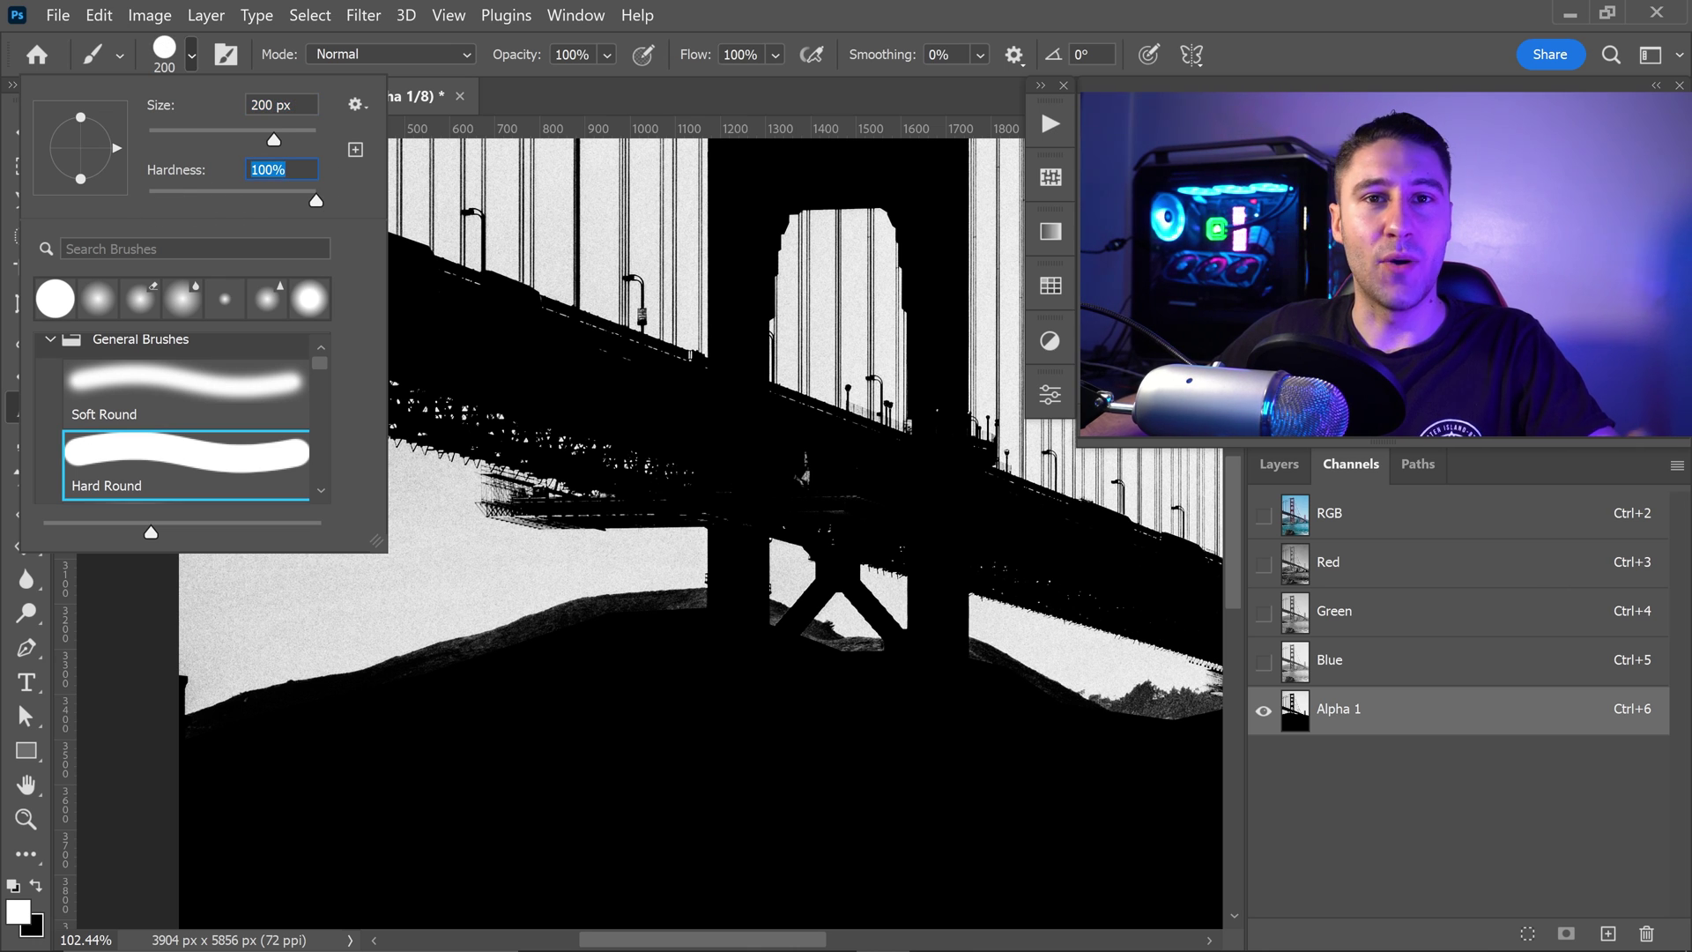
- Set the brush mode to Overlay and paint white over the gray sky between the bridge deck and the hill
{"action": "left_click", "coordinate": [359, 55]}
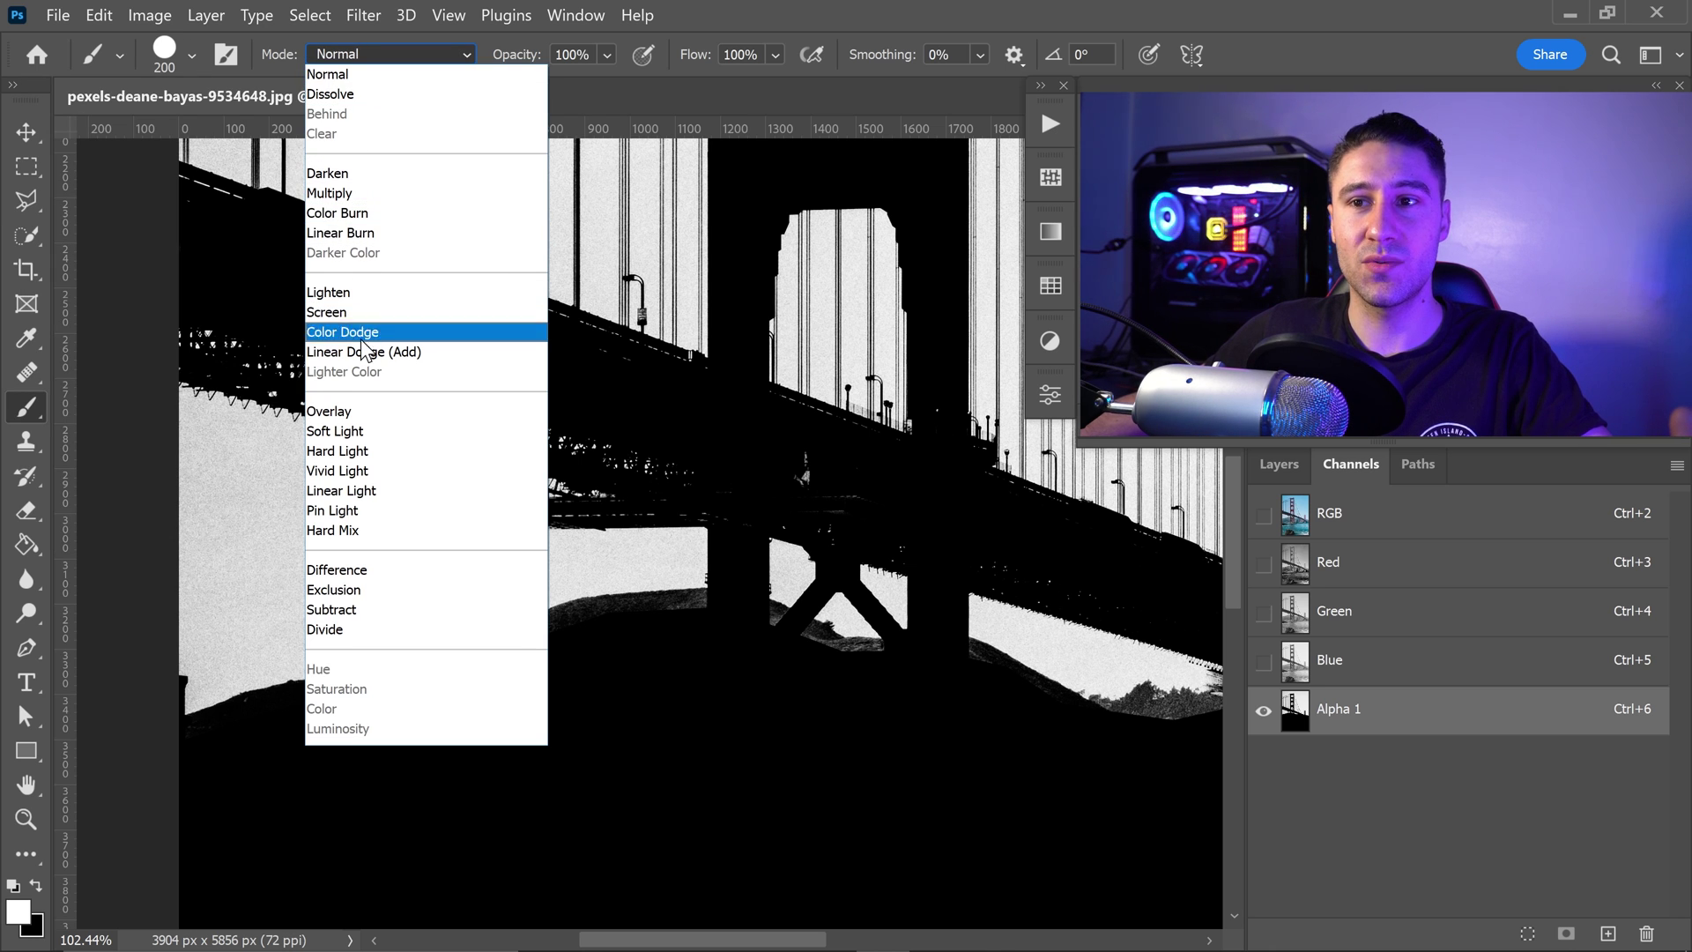
{"action": "left_click", "coordinate": [352, 414]}
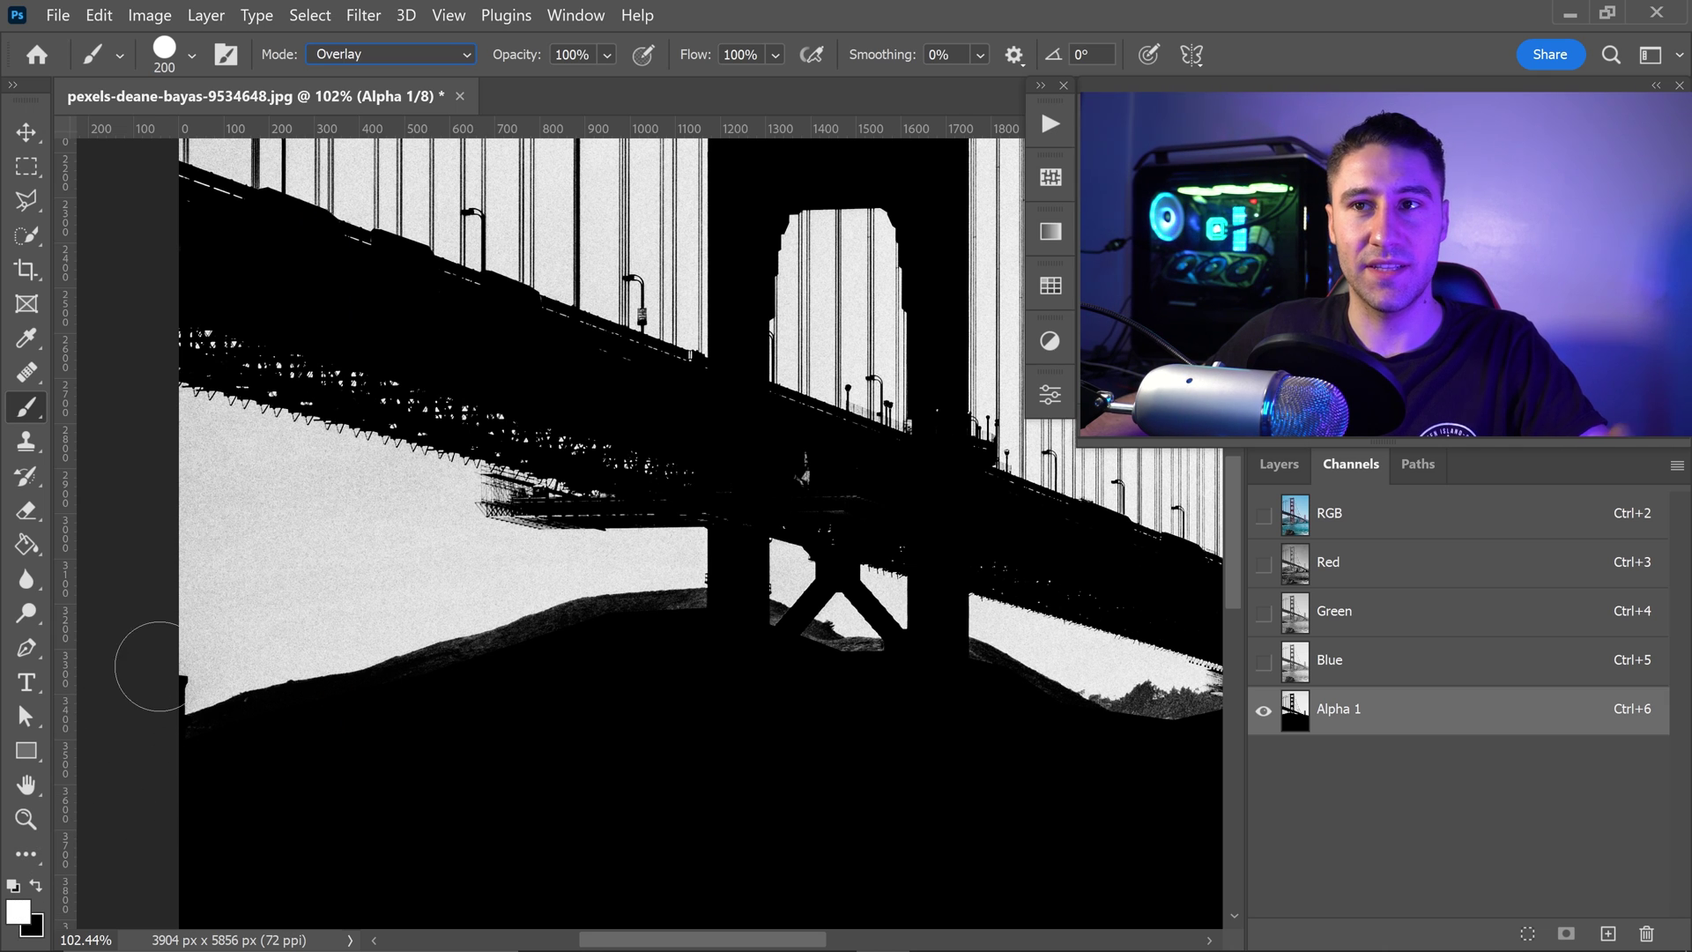
{"action": "mouse_move", "coordinate": [165, 466]}
{"action": "left_mouse_down"}
{"action": "mouse_move", "coordinate": [388, 531]}
{"action": "mouse_move", "coordinate": [407, 565]}
{"action": "mouse_move", "coordinate": [326, 569]}
{"action": "mouse_move", "coordinate": [241, 535]}
{"action": "mouse_move", "coordinate": [137, 547]}
{"action": "mouse_move", "coordinate": [271, 539]}
{"action": "mouse_move", "coordinate": [252, 438]}
{"action": "mouse_move", "coordinate": [189, 460]}
{"action": "left_mouse_up"}
{"action": "mouse_move", "coordinate": [321, 491]}
{"action": "left_mouse_down"}
{"action": "mouse_move", "coordinate": [415, 449]}
{"action": "mouse_move", "coordinate": [392, 415]}
{"action": "mouse_move", "coordinate": [282, 387]}
{"action": "mouse_move", "coordinate": [304, 390]}
{"action": "mouse_move", "coordinate": [251, 412]}
{"action": "mouse_move", "coordinate": [189, 388]}
{"action": "mouse_move", "coordinate": [174, 335]}
{"action": "left_mouse_up"}
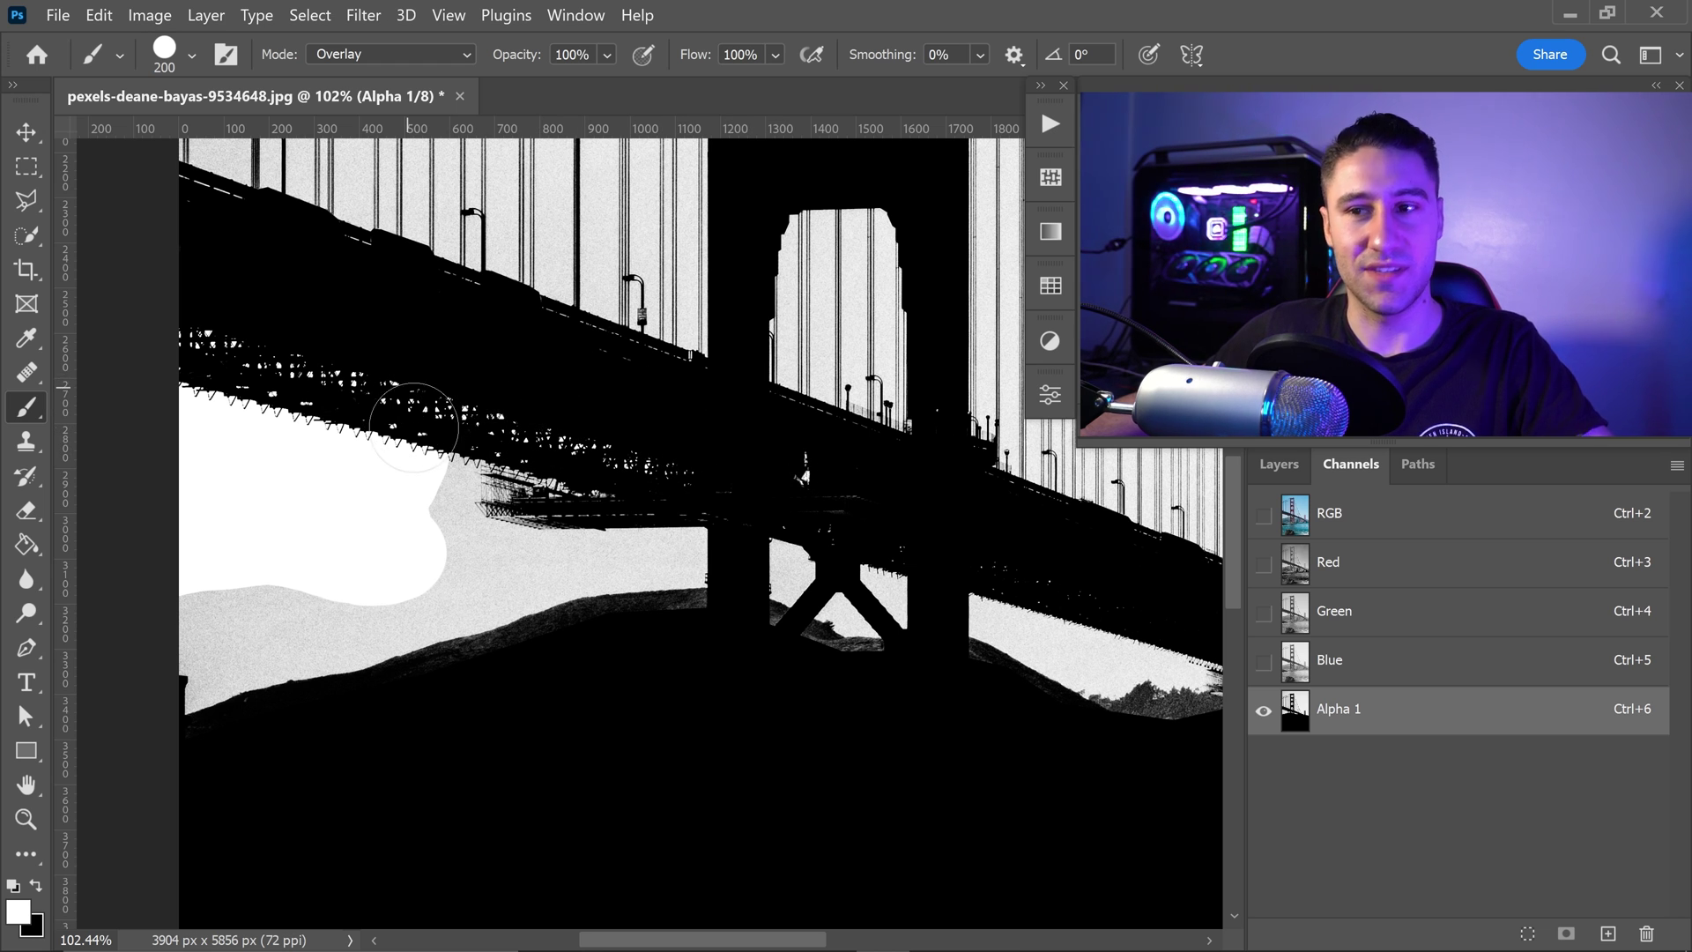
{"action": "mouse_move", "coordinate": [412, 524]}
{"action": "left_mouse_down"}
{"action": "mouse_move", "coordinate": [473, 587]}
{"action": "mouse_move", "coordinate": [249, 640]}
{"action": "mouse_move", "coordinate": [265, 589]}
{"action": "mouse_move", "coordinate": [299, 579]}
{"action": "mouse_move", "coordinate": [189, 620]}
{"action": "mouse_move", "coordinate": [181, 673]}
{"action": "left_mouse_up"}
- Reduce the brush to 95 px and paint the remaining gray sky white along the hill and around the tower base
{"action": "key", "text": "bracketleft"}
{"action": "key", "text": "bracketleft"}
{"action": "key", "text": "bracketleft"}
{"action": "key", "text": "bracketleft"}
{"action": "key", "text": "bracketleft"}
{"action": "mouse_move", "coordinate": [529, 583]}
{"action": "left_mouse_down"}
{"action": "mouse_move", "coordinate": [496, 603]}
{"action": "mouse_move", "coordinate": [690, 548]}
{"action": "mouse_move", "coordinate": [643, 546]}
{"action": "mouse_move", "coordinate": [508, 564]}
{"action": "mouse_move", "coordinate": [793, 573]}
{"action": "left_mouse_up"}
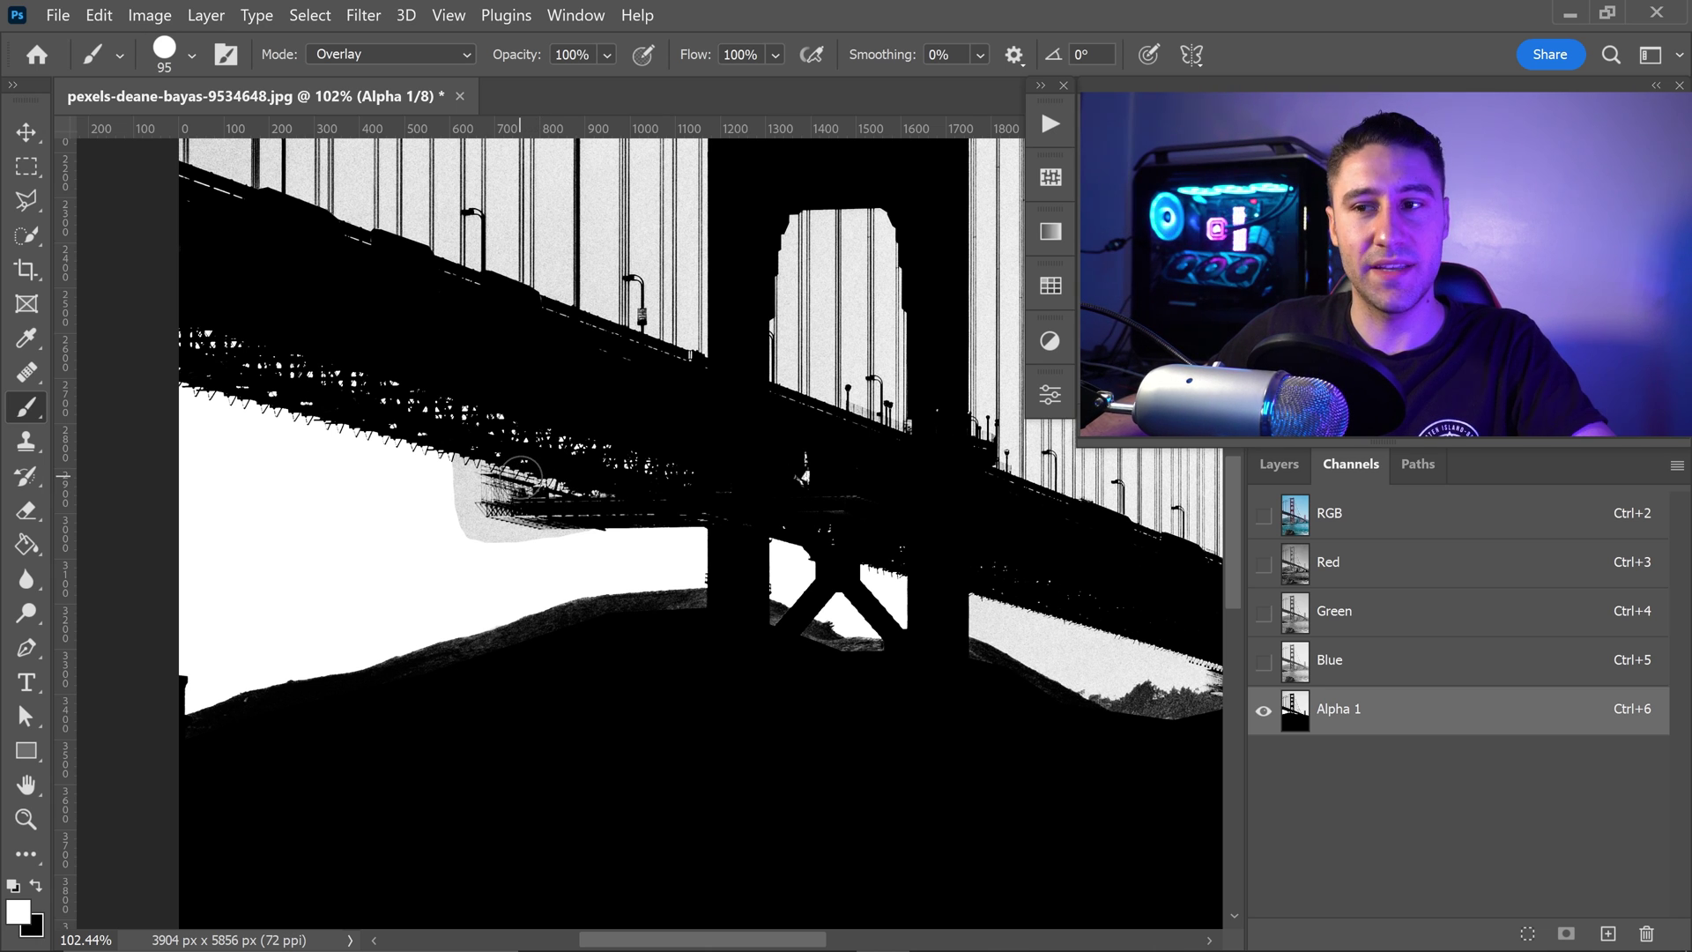
- Try a full-opacity stroke over the scaffolding under the deck, undo it, and repaint the gray patch there at 50% opacity
{"action": "left_click_drag", "start_coordinate": [455, 486], "coordinate": [504, 502]}
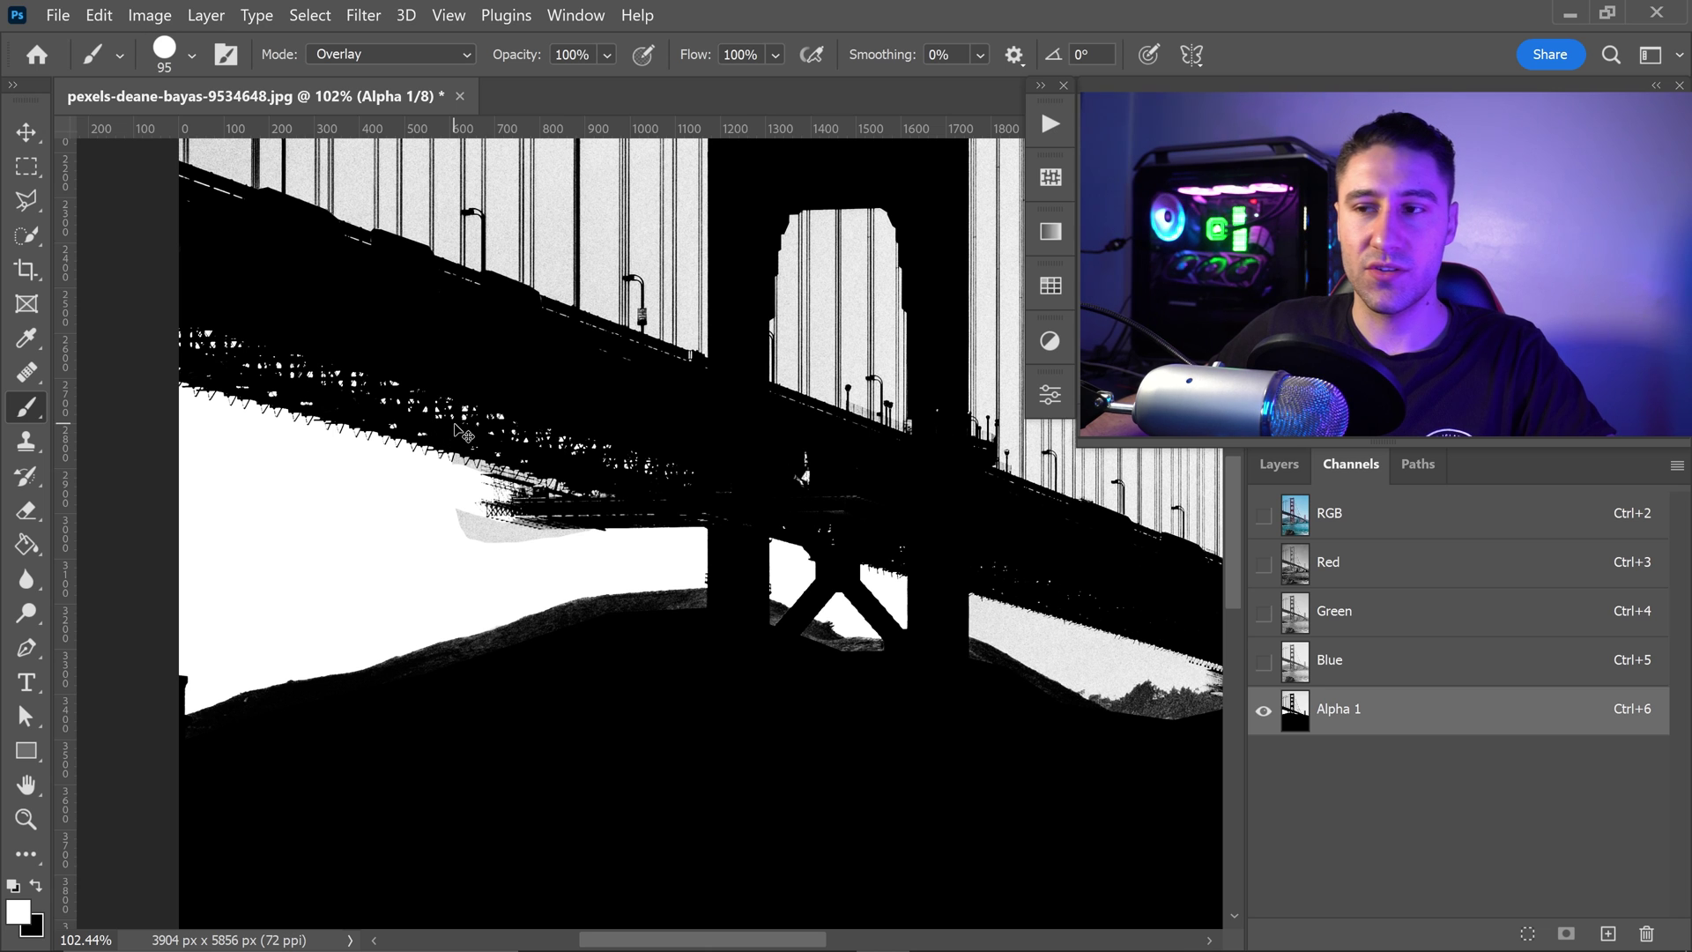
{"action": "left_click", "coordinate": [463, 435]}
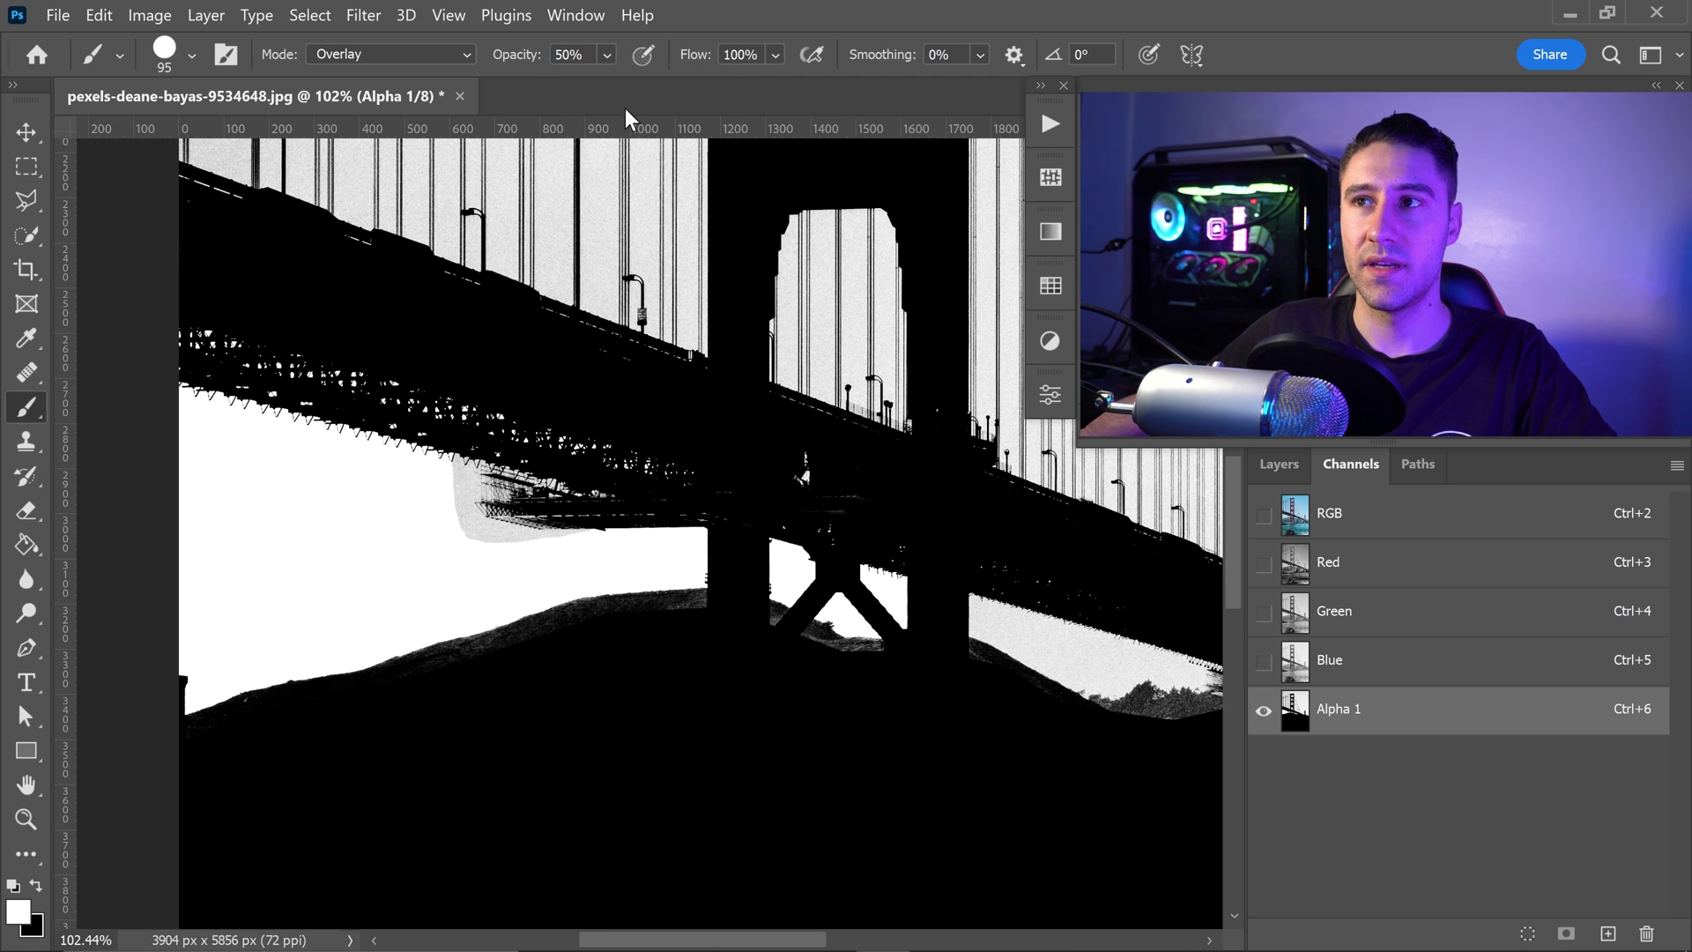
{"action": "scroll", "coordinate": [533, 474], "scroll_direction": "up", "scroll_amount": 3}
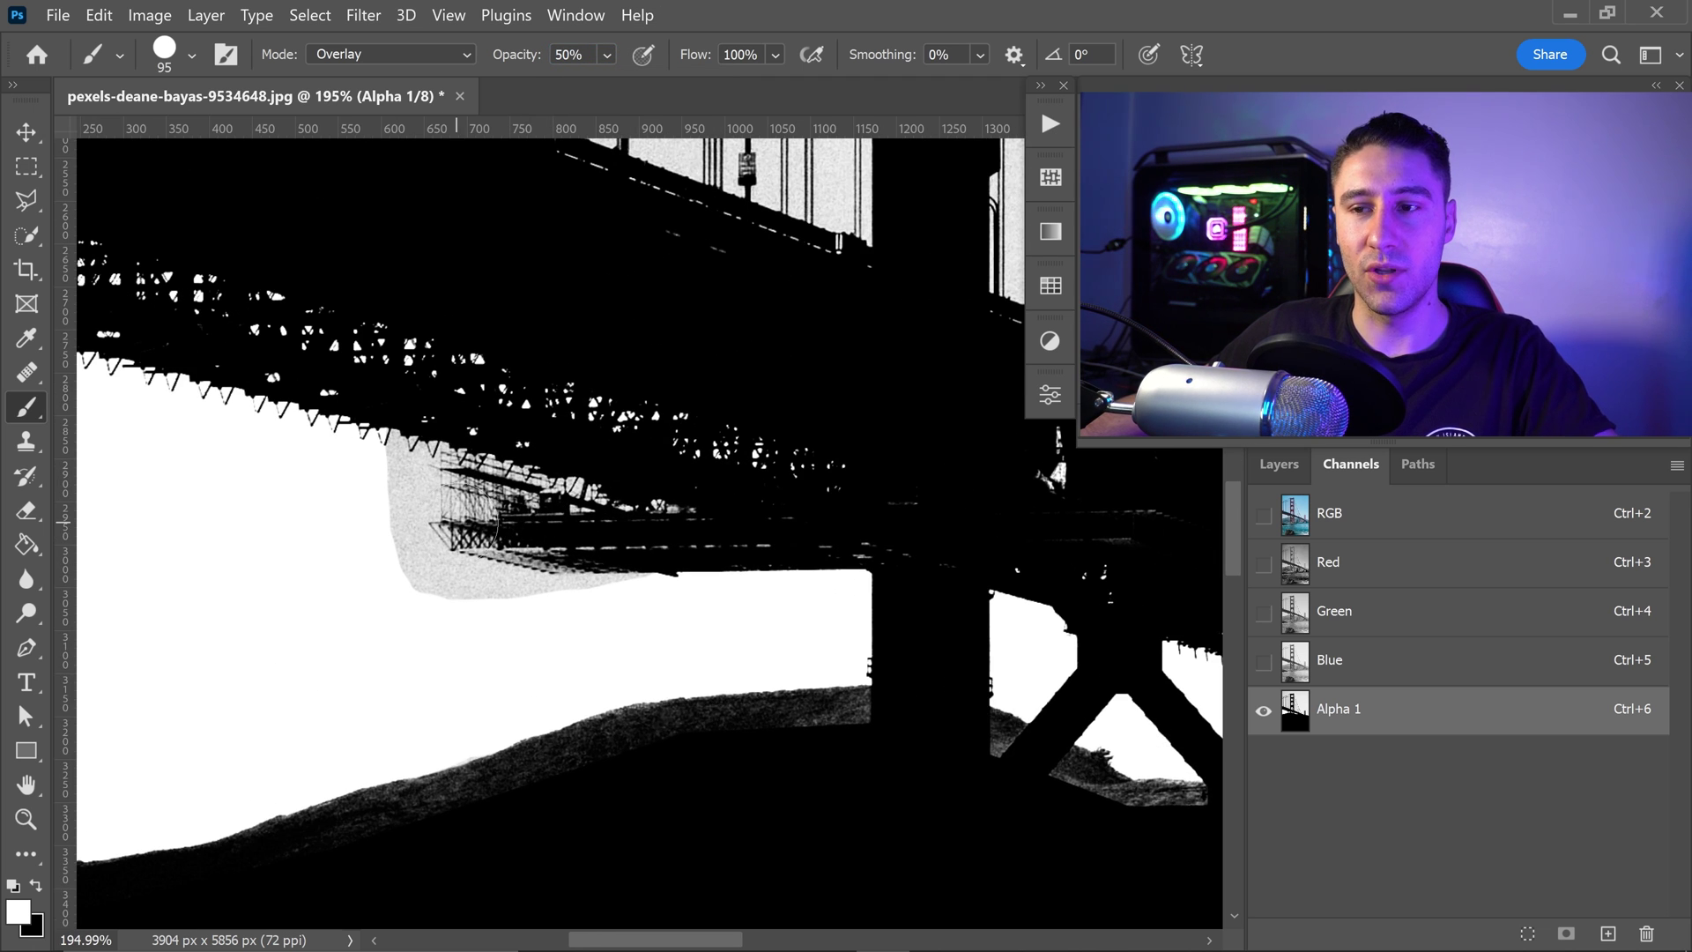
{"action": "mouse_move", "coordinate": [428, 508]}
{"action": "left_mouse_down"}
{"action": "mouse_move", "coordinate": [432, 466]}
{"action": "mouse_move", "coordinate": [507, 489]}
{"action": "mouse_move", "coordinate": [420, 528]}
{"action": "mouse_move", "coordinate": [466, 566]}
{"action": "mouse_move", "coordinate": [677, 523]}
{"action": "mouse_move", "coordinate": [513, 509]}
{"action": "left_mouse_up"}
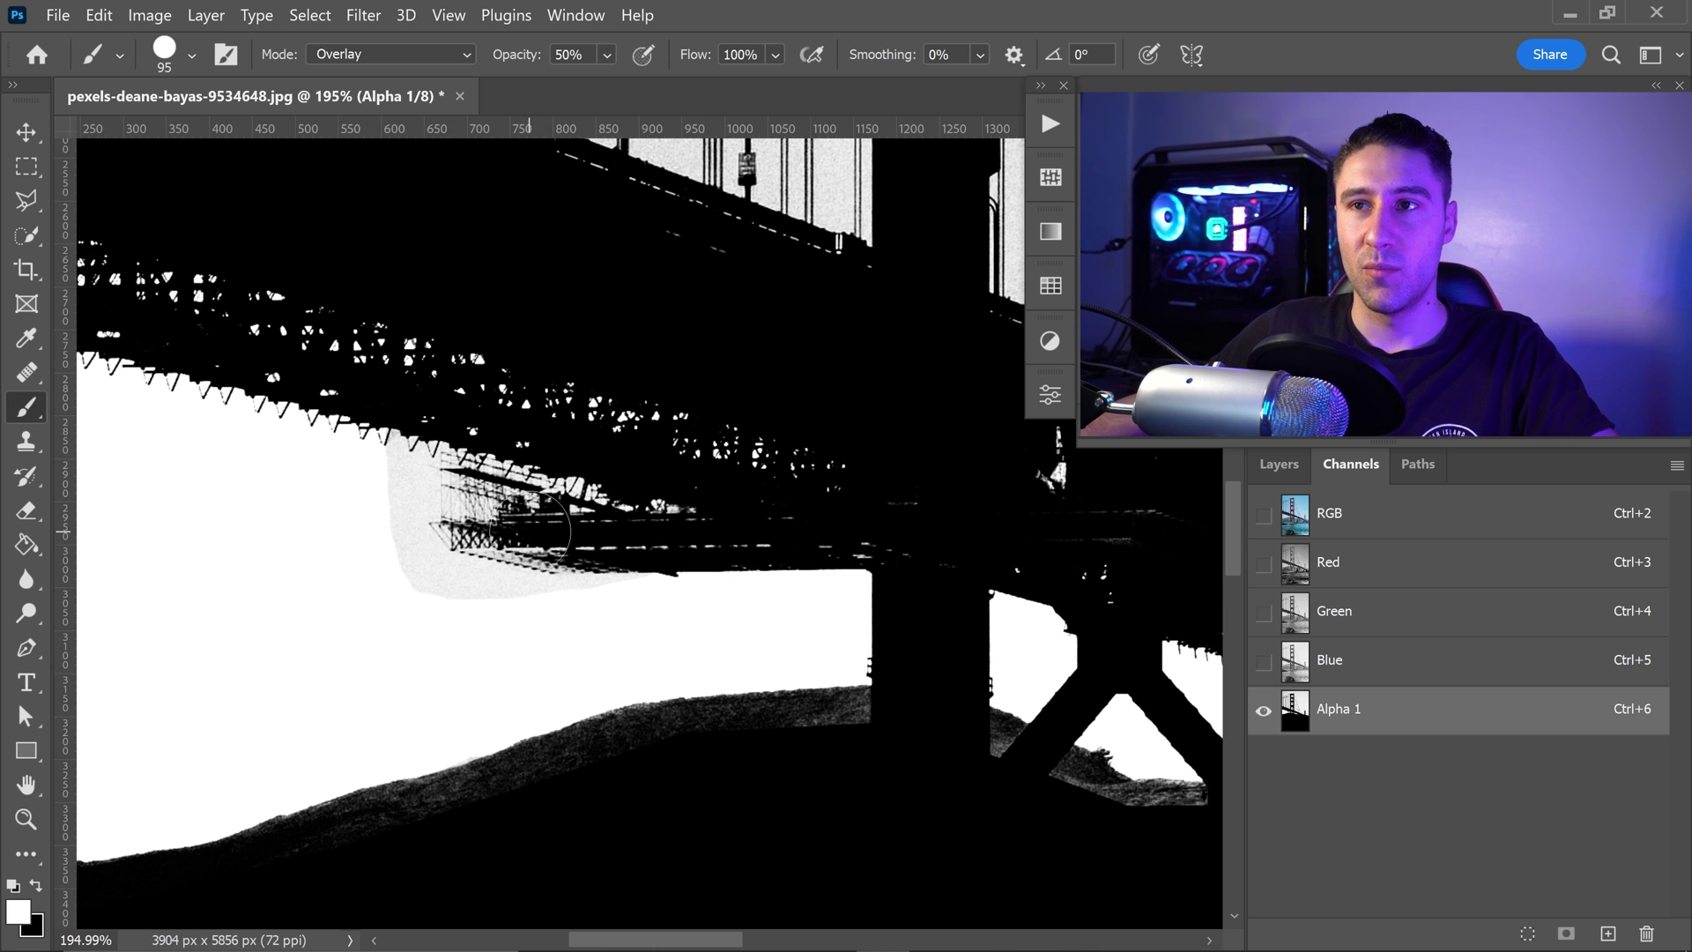
- Restore the brush opacity to 100% and lower its hardness to a fully soft edge
{"action": "left_click", "coordinate": [607, 53]}
{"action": "left_click_drag", "start_coordinate": [665, 76], "coordinate": [732, 92]}
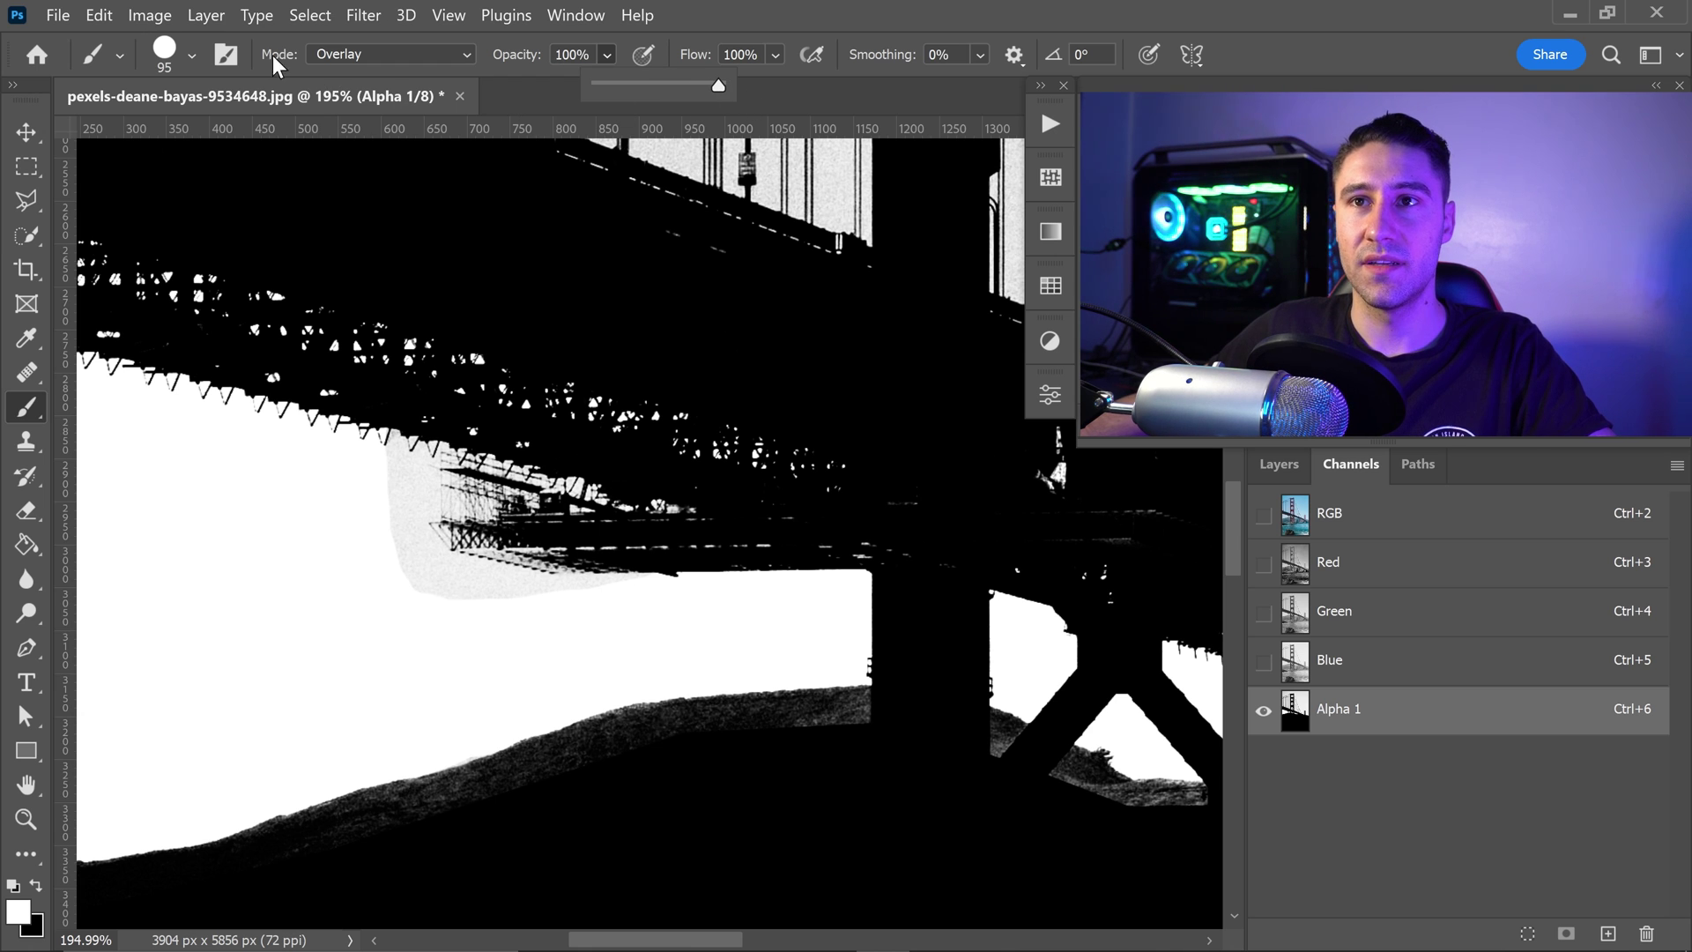
{"action": "left_click", "coordinate": [192, 57]}
{"action": "mouse_move", "coordinate": [168, 192]}
{"action": "left_mouse_down"}
{"action": "mouse_move", "coordinate": [203, 189]}
{"action": "mouse_move", "coordinate": [136, 182]}
{"action": "left_mouse_up"}
{"action": "left_click", "coordinate": [685, 21]}
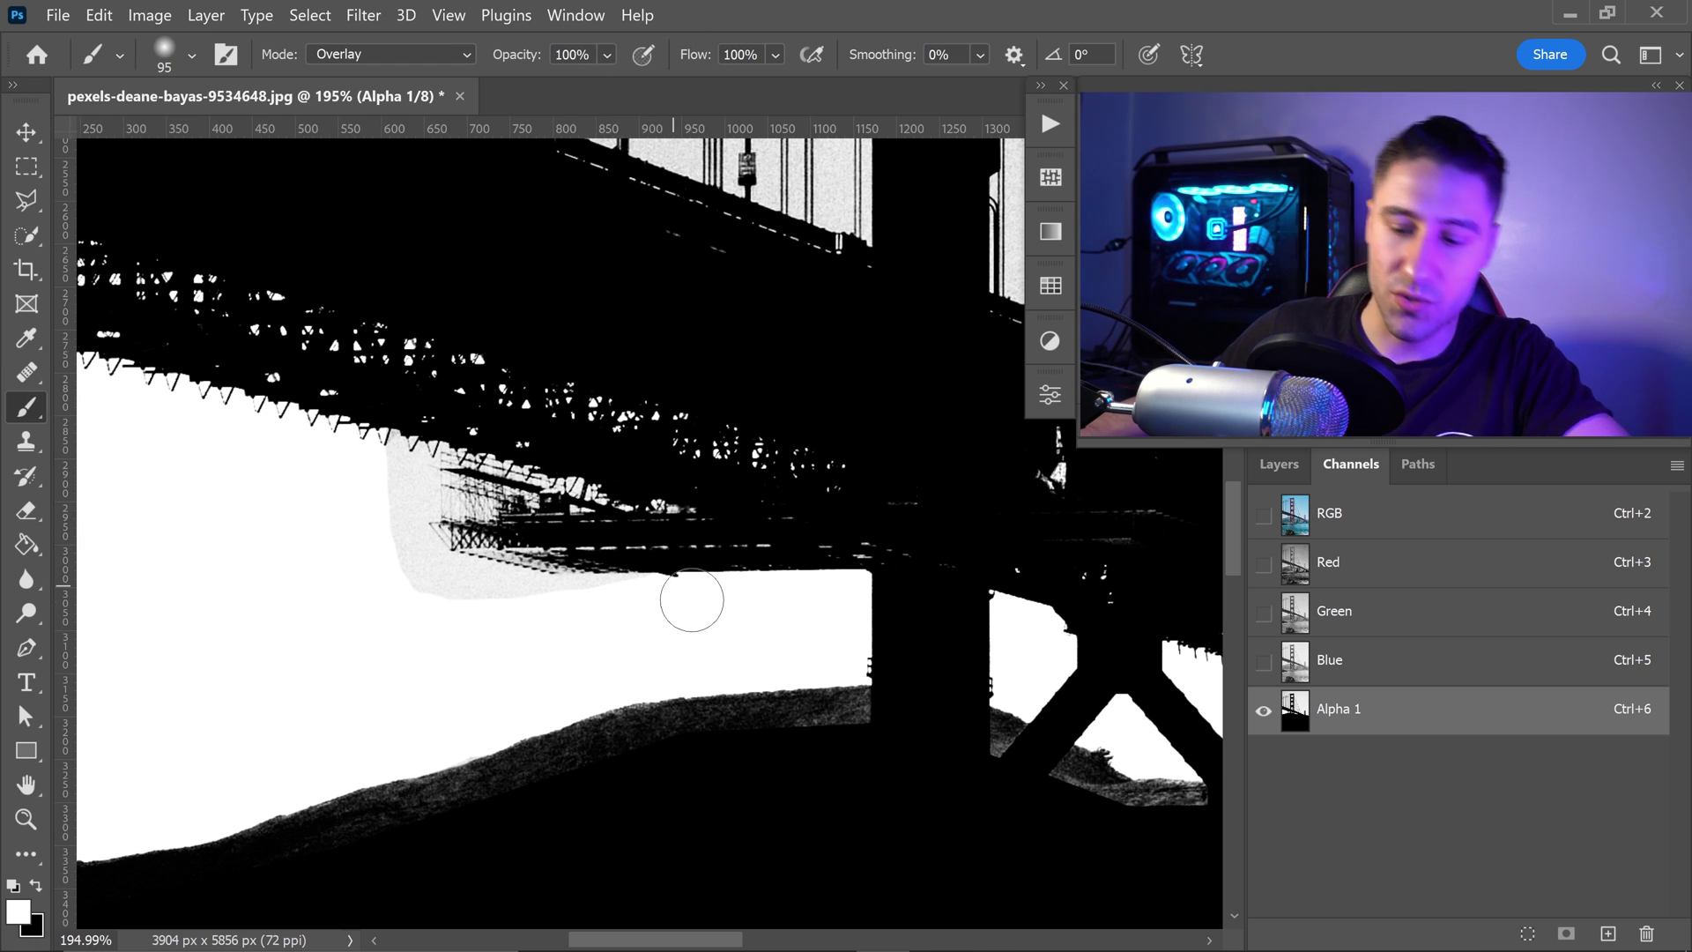
- Reduce the brush to 45 px and paint the remaining gray halo around the scaffolding white
{"action": "key", "text": "bracketleft"}
{"action": "key", "text": "bracketleft"}
{"action": "key", "text": "bracketleft"}
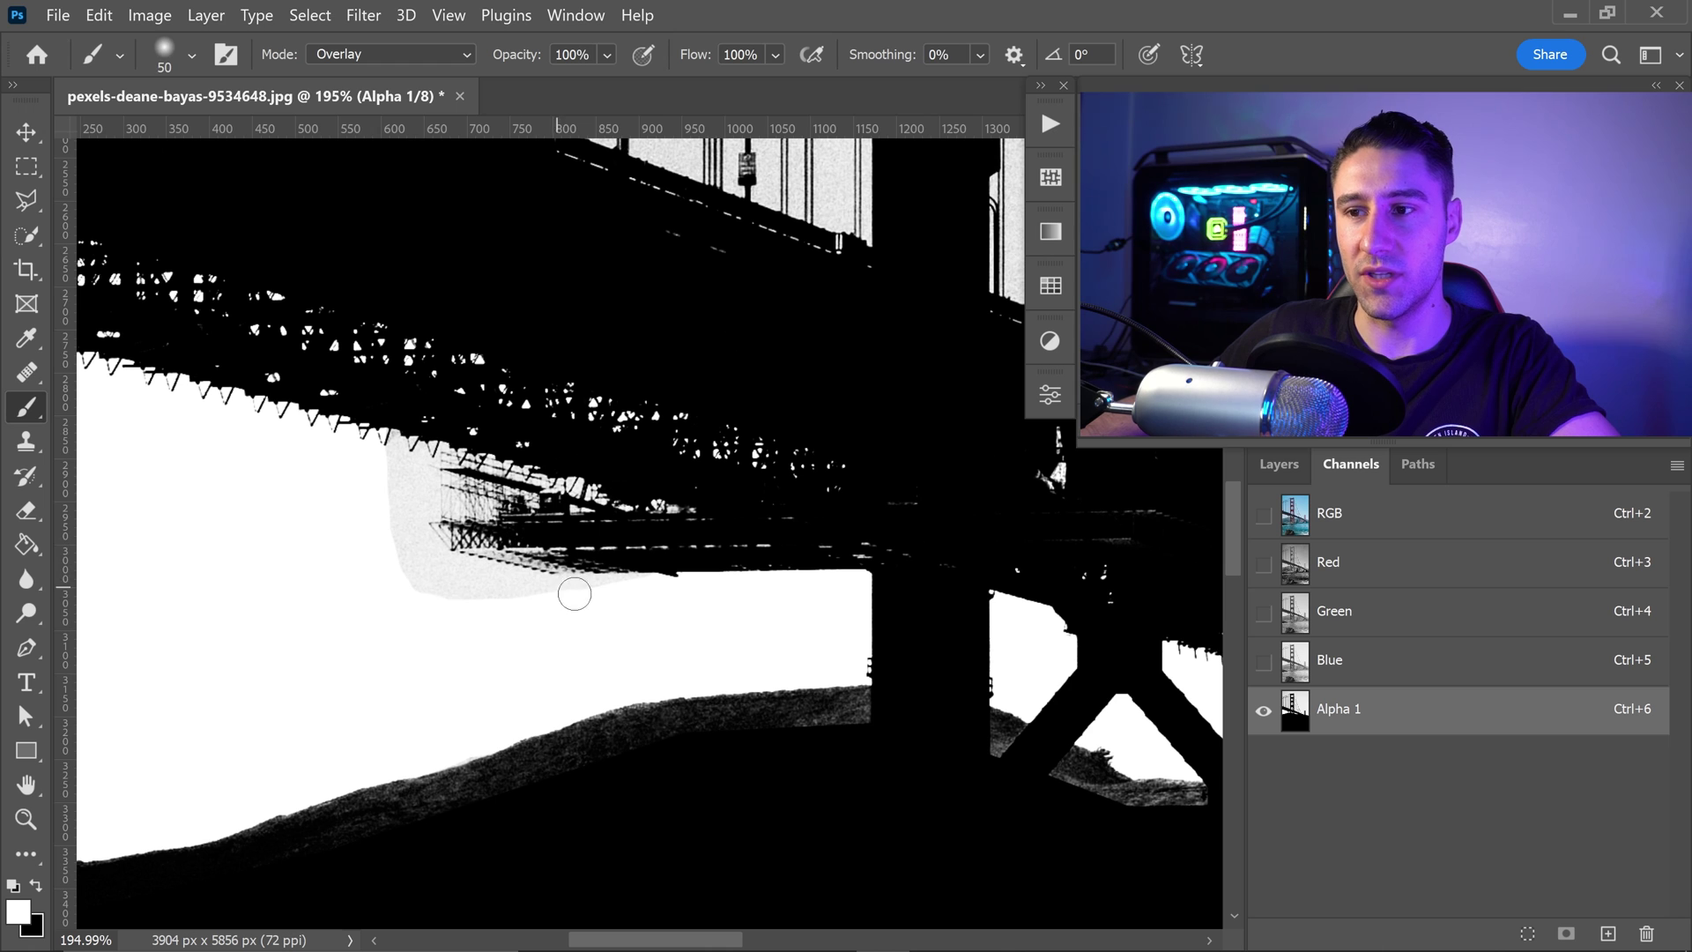
{"action": "key", "text": "bracketleft"}
{"action": "left_click_drag", "start_coordinate": [606, 593], "coordinate": [536, 603]}
{"action": "mouse_move", "coordinate": [659, 591]}
{"action": "left_mouse_down"}
{"action": "mouse_move", "coordinate": [424, 572]}
{"action": "mouse_move", "coordinate": [490, 589]}
{"action": "mouse_move", "coordinate": [408, 550]}
{"action": "mouse_move", "coordinate": [450, 604]}
{"action": "mouse_move", "coordinate": [382, 546]}
{"action": "mouse_move", "coordinate": [389, 508]}
{"action": "mouse_move", "coordinate": [408, 541]}
{"action": "mouse_move", "coordinate": [415, 464]}
{"action": "left_mouse_up"}
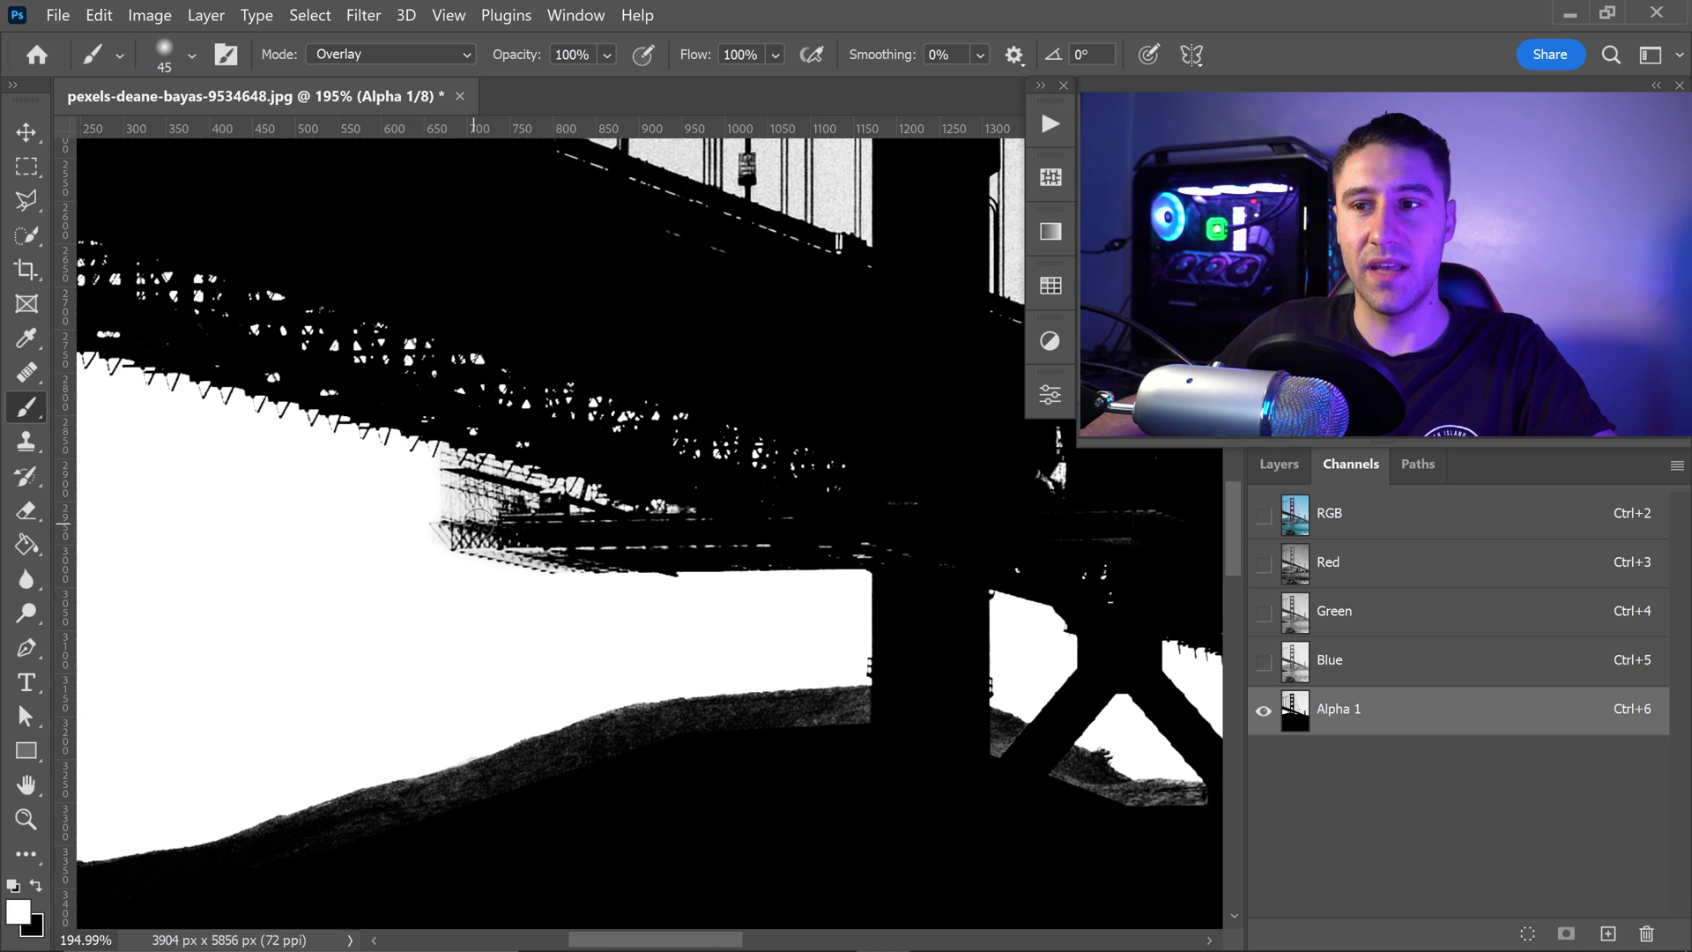
{"action": "scroll", "coordinate": [635, 573], "scroll_direction": "down", "scroll_amount": 2}
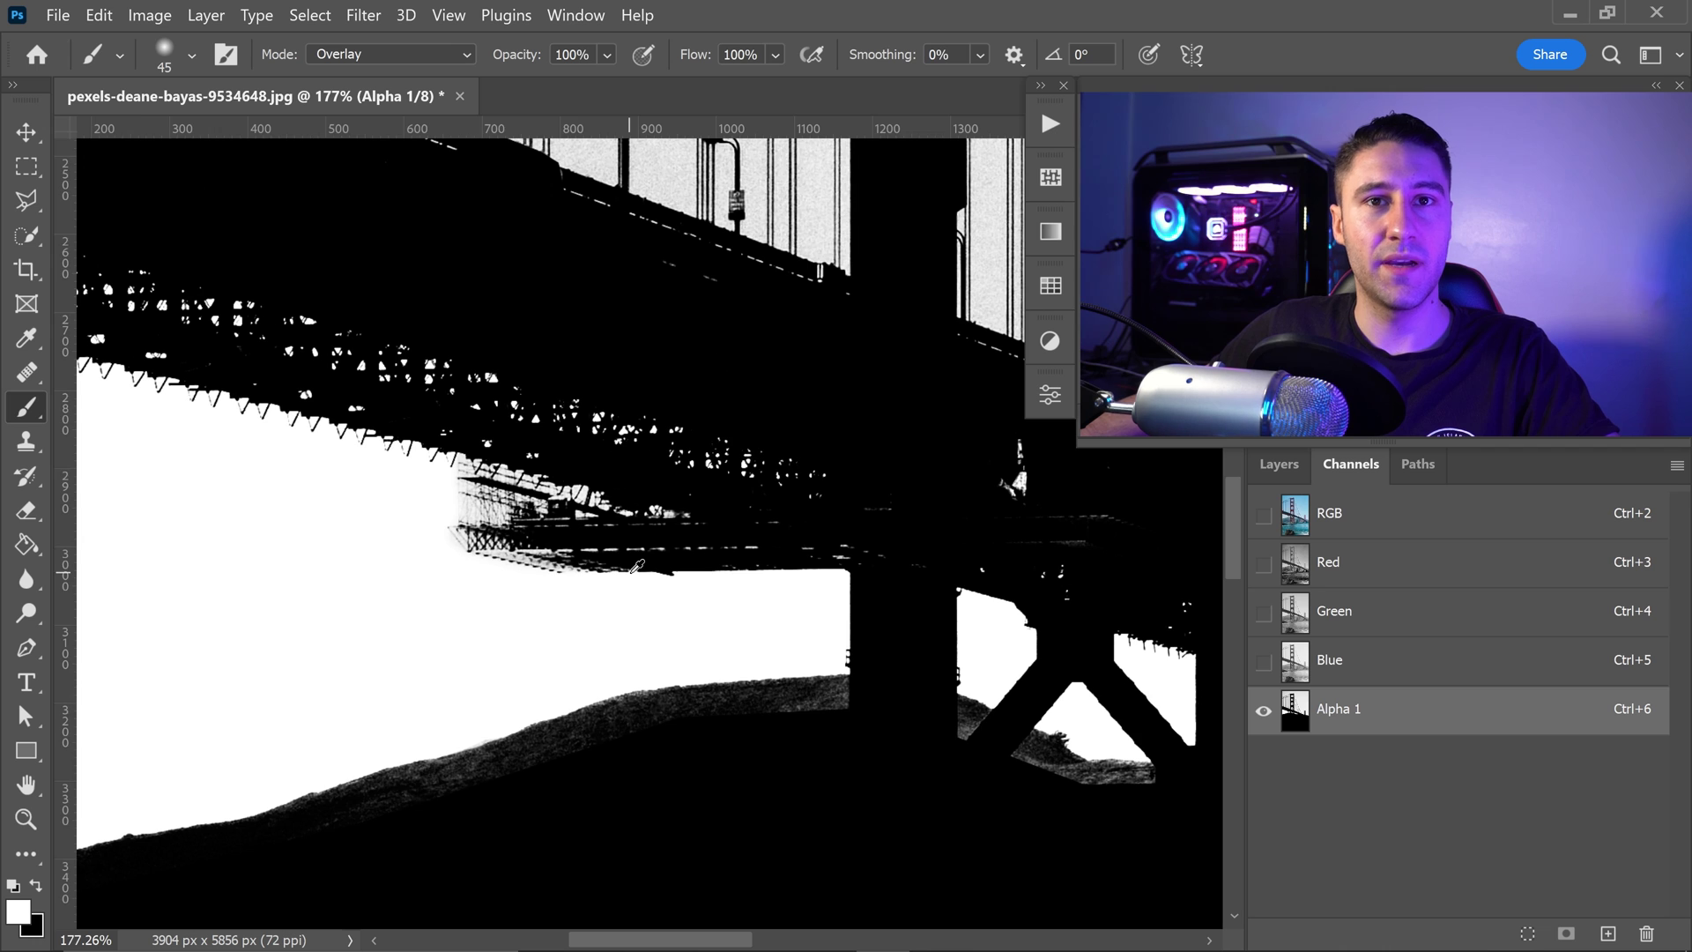
- Set the brush to 72 px with 100% hardness
{"action": "left_click", "coordinate": [193, 58]}
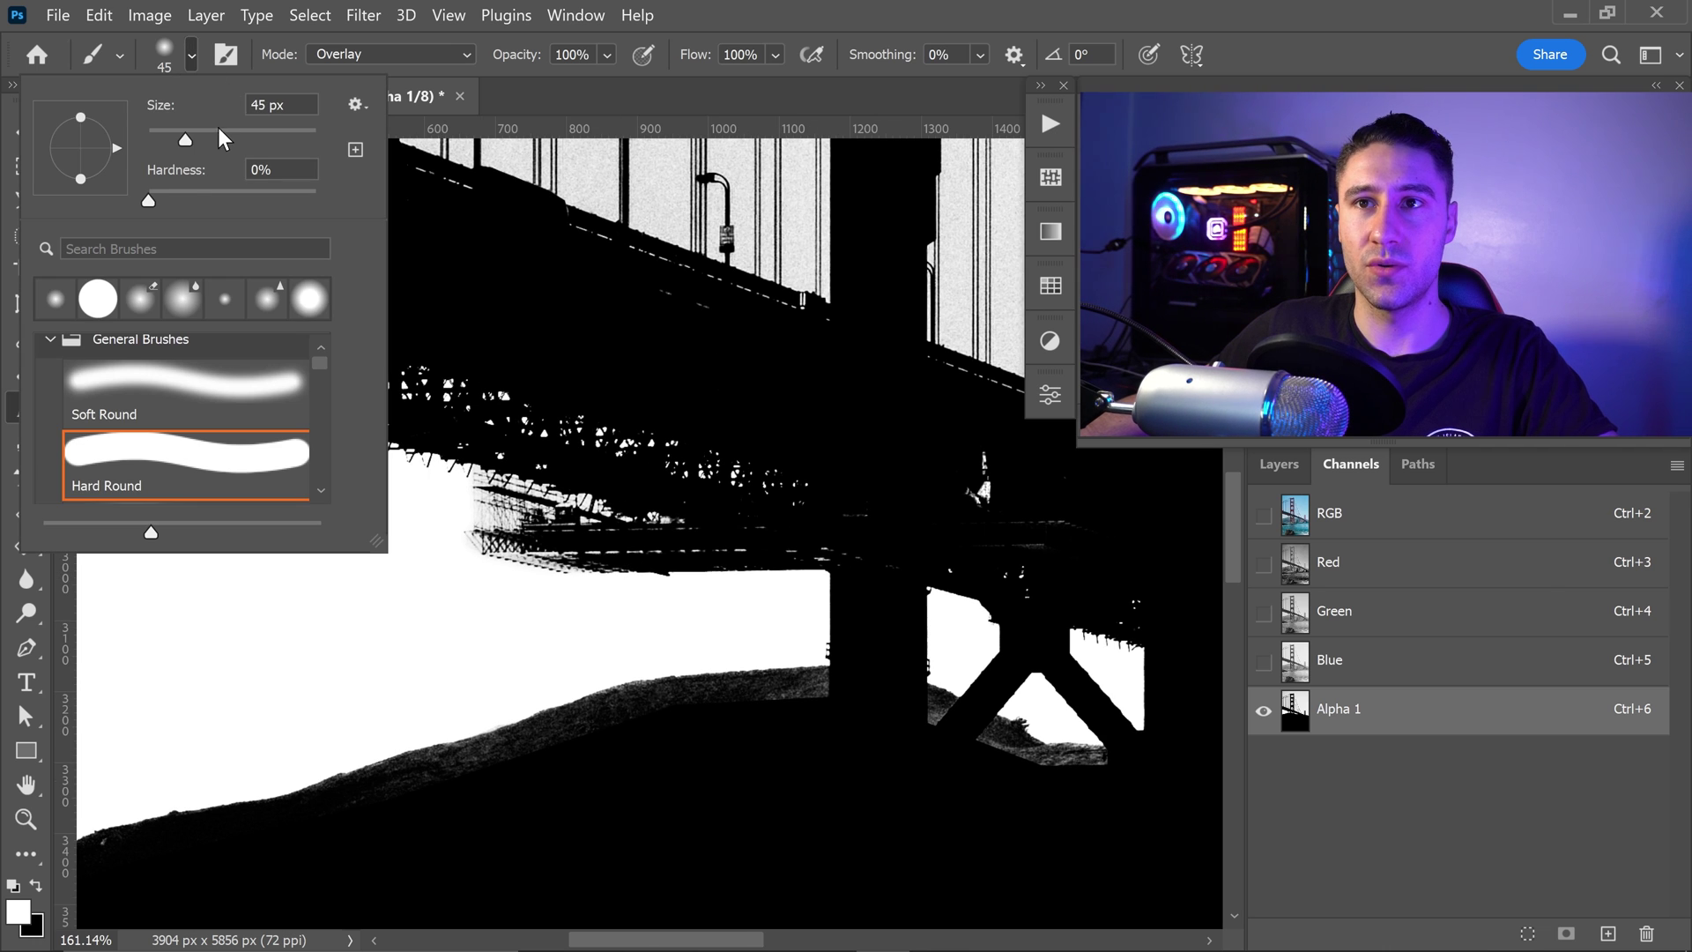
{"action": "left_click_drag", "start_coordinate": [155, 203], "coordinate": [370, 198]}
{"action": "key", "text": "Return"}
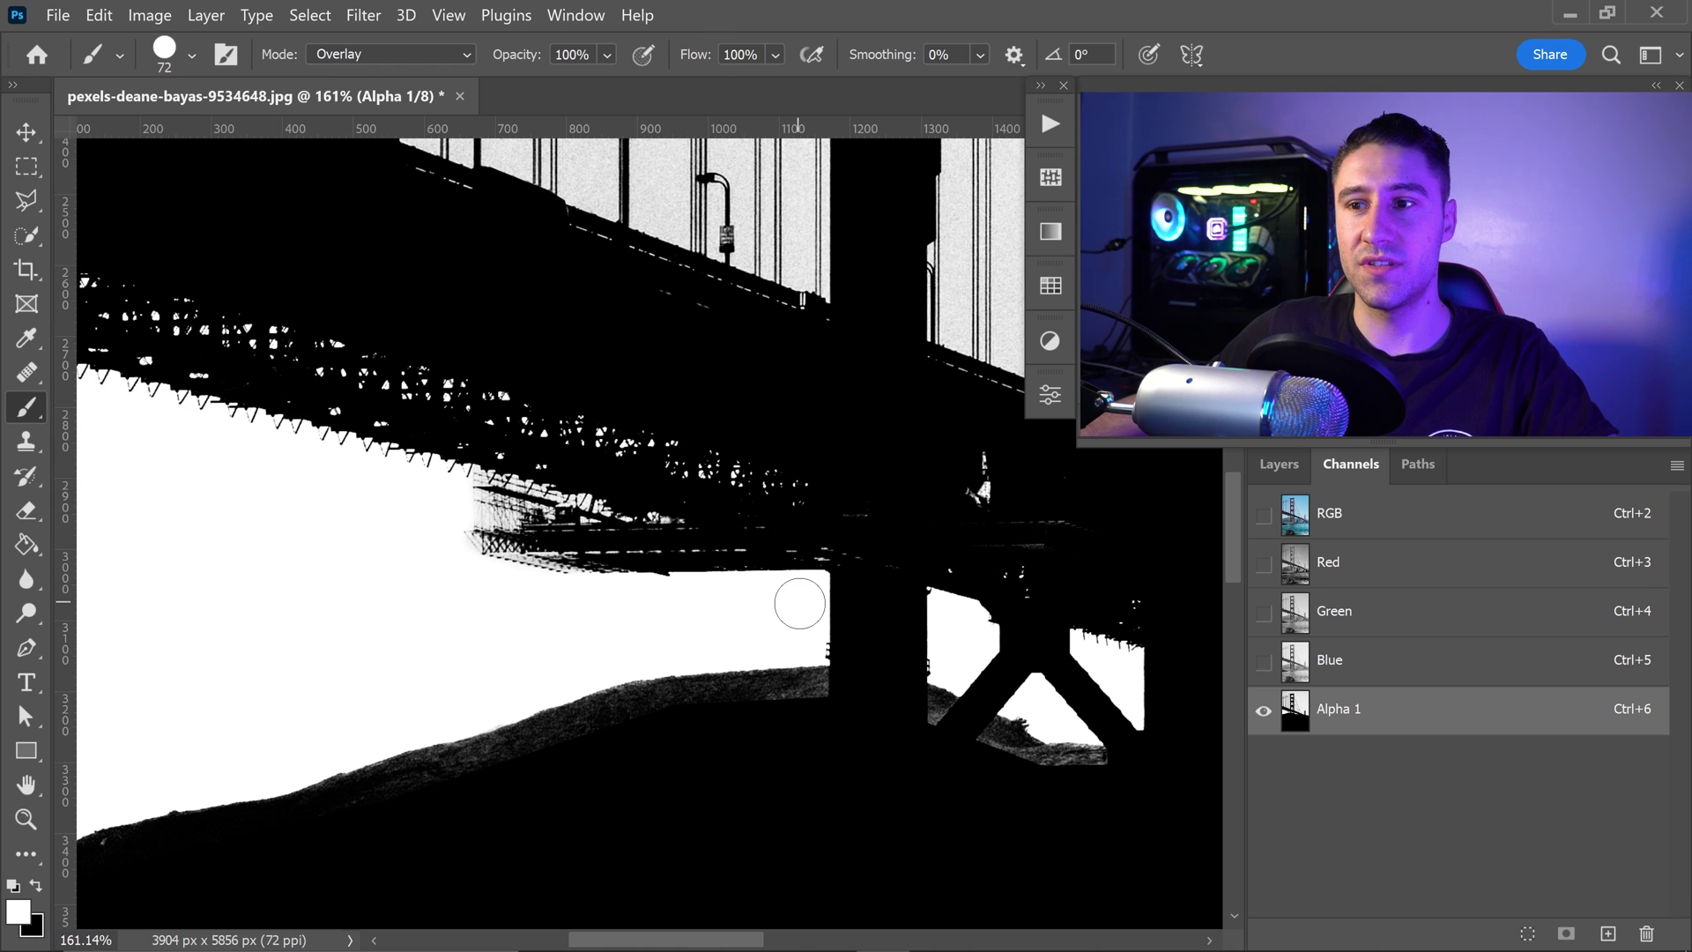
{"action": "left_click_drag", "start_coordinate": [724, 558], "coordinate": [447, 448]}
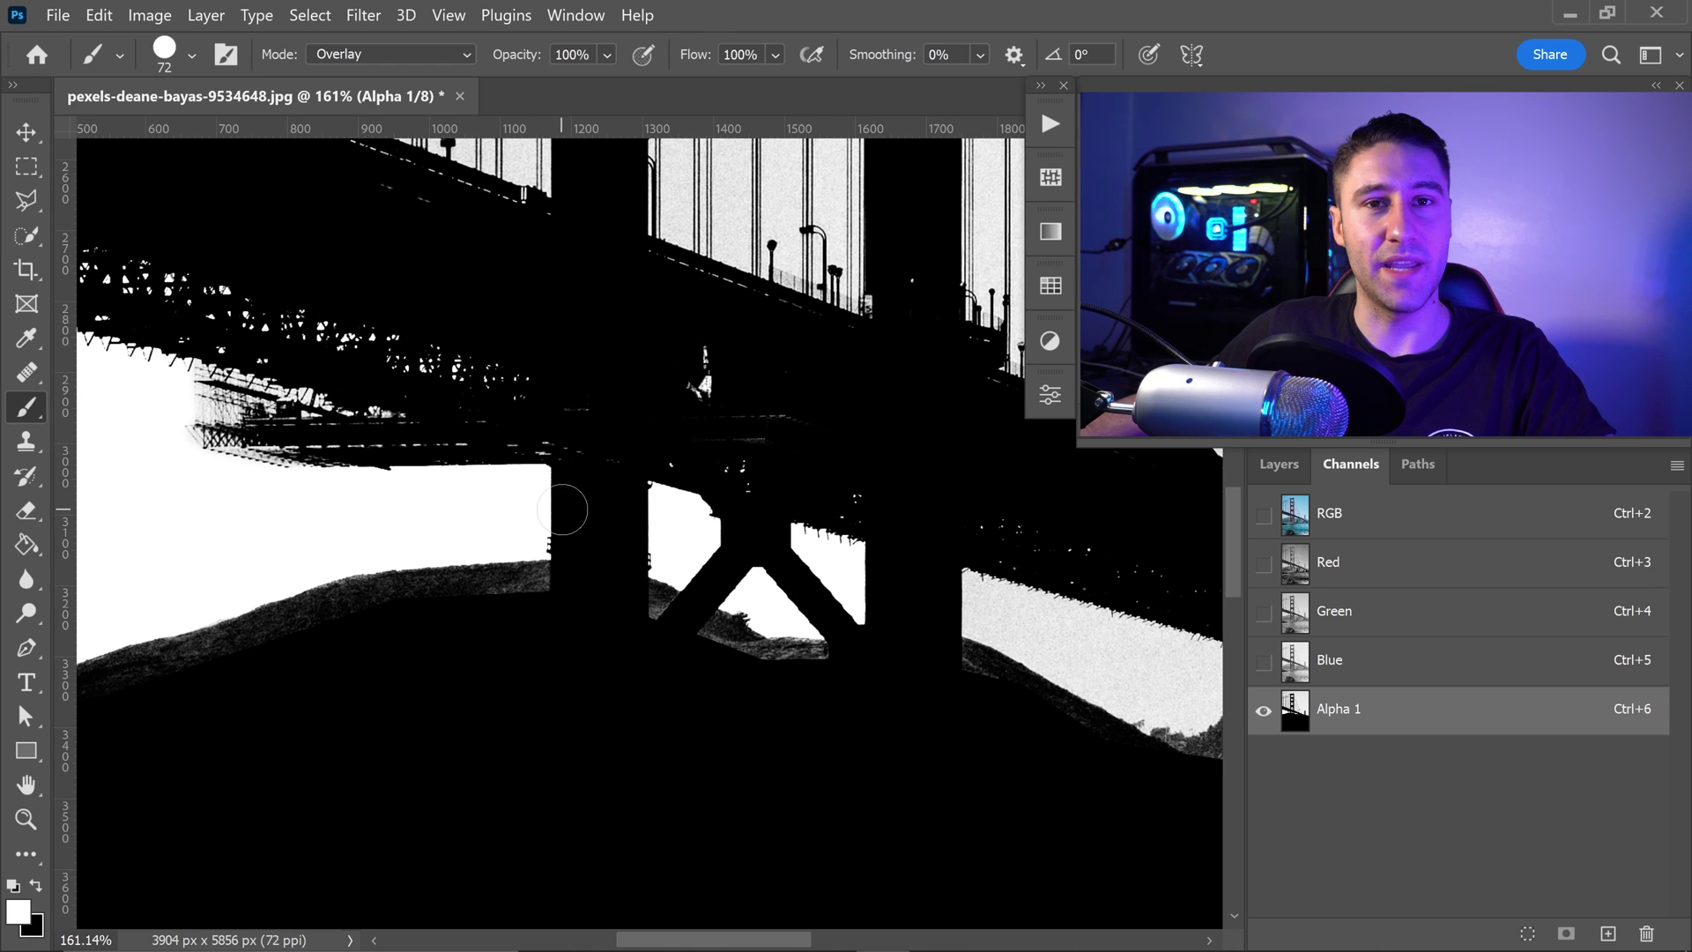
- Switch to black, enlarge the brush to 125 px, and paint the gray hillside solid black up to and between the main tower's legs
{"action": "scroll", "coordinate": [719, 534], "scroll_direction": "down", "scroll_amount": 3}
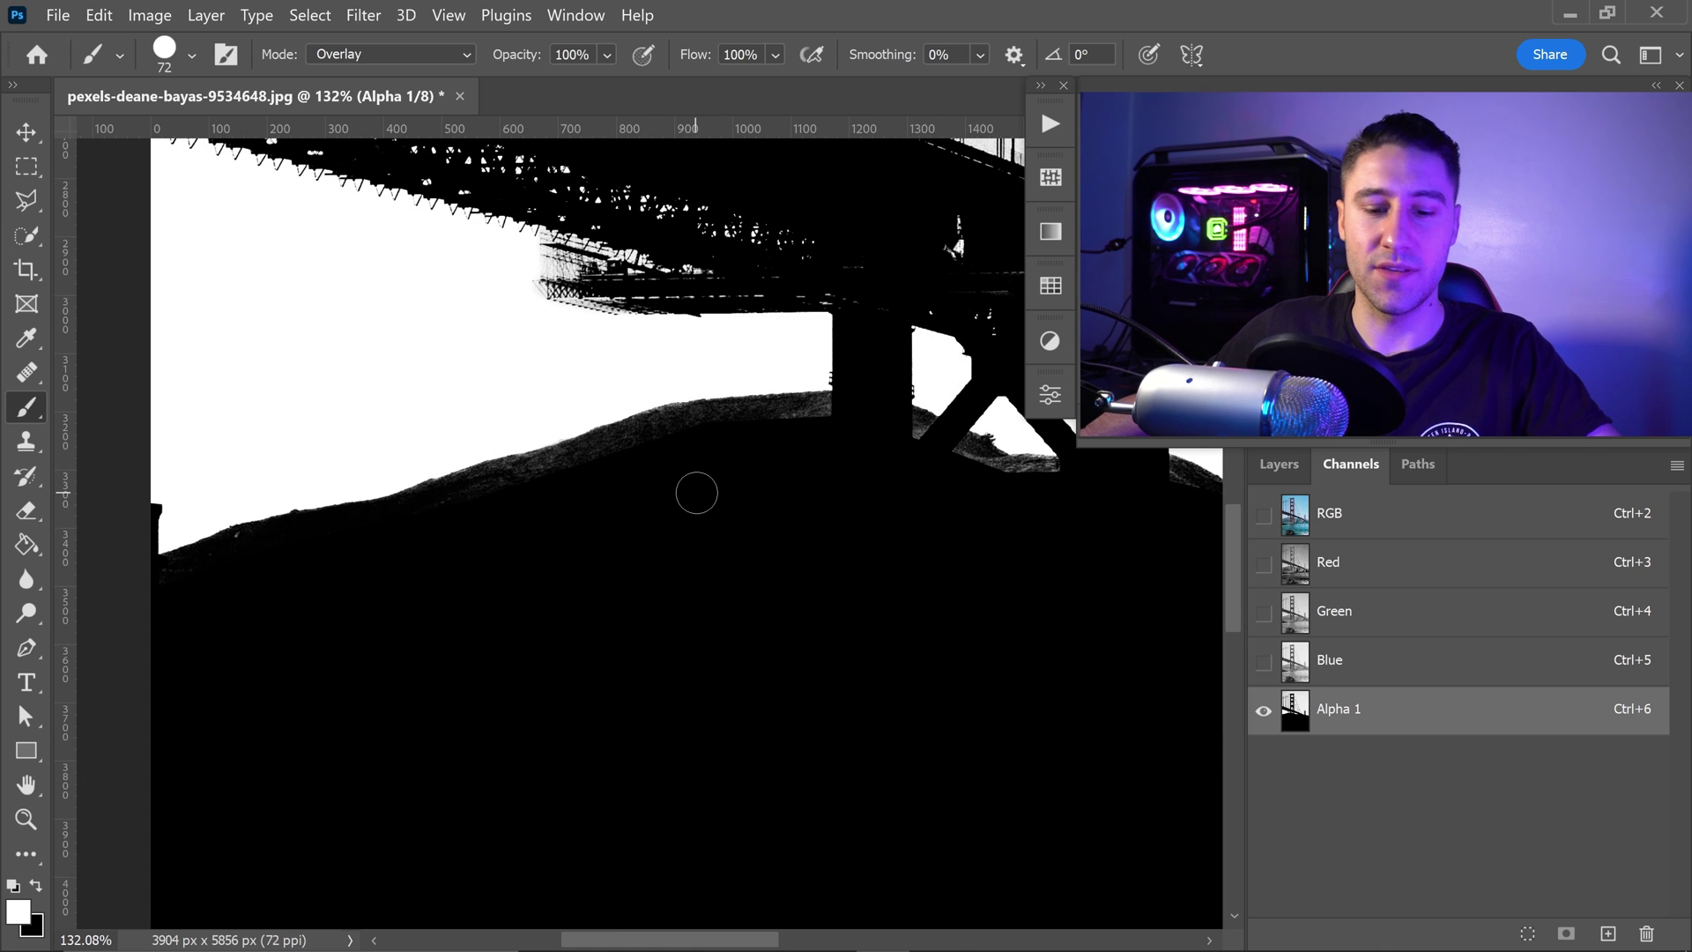
{"action": "key", "text": "x"}
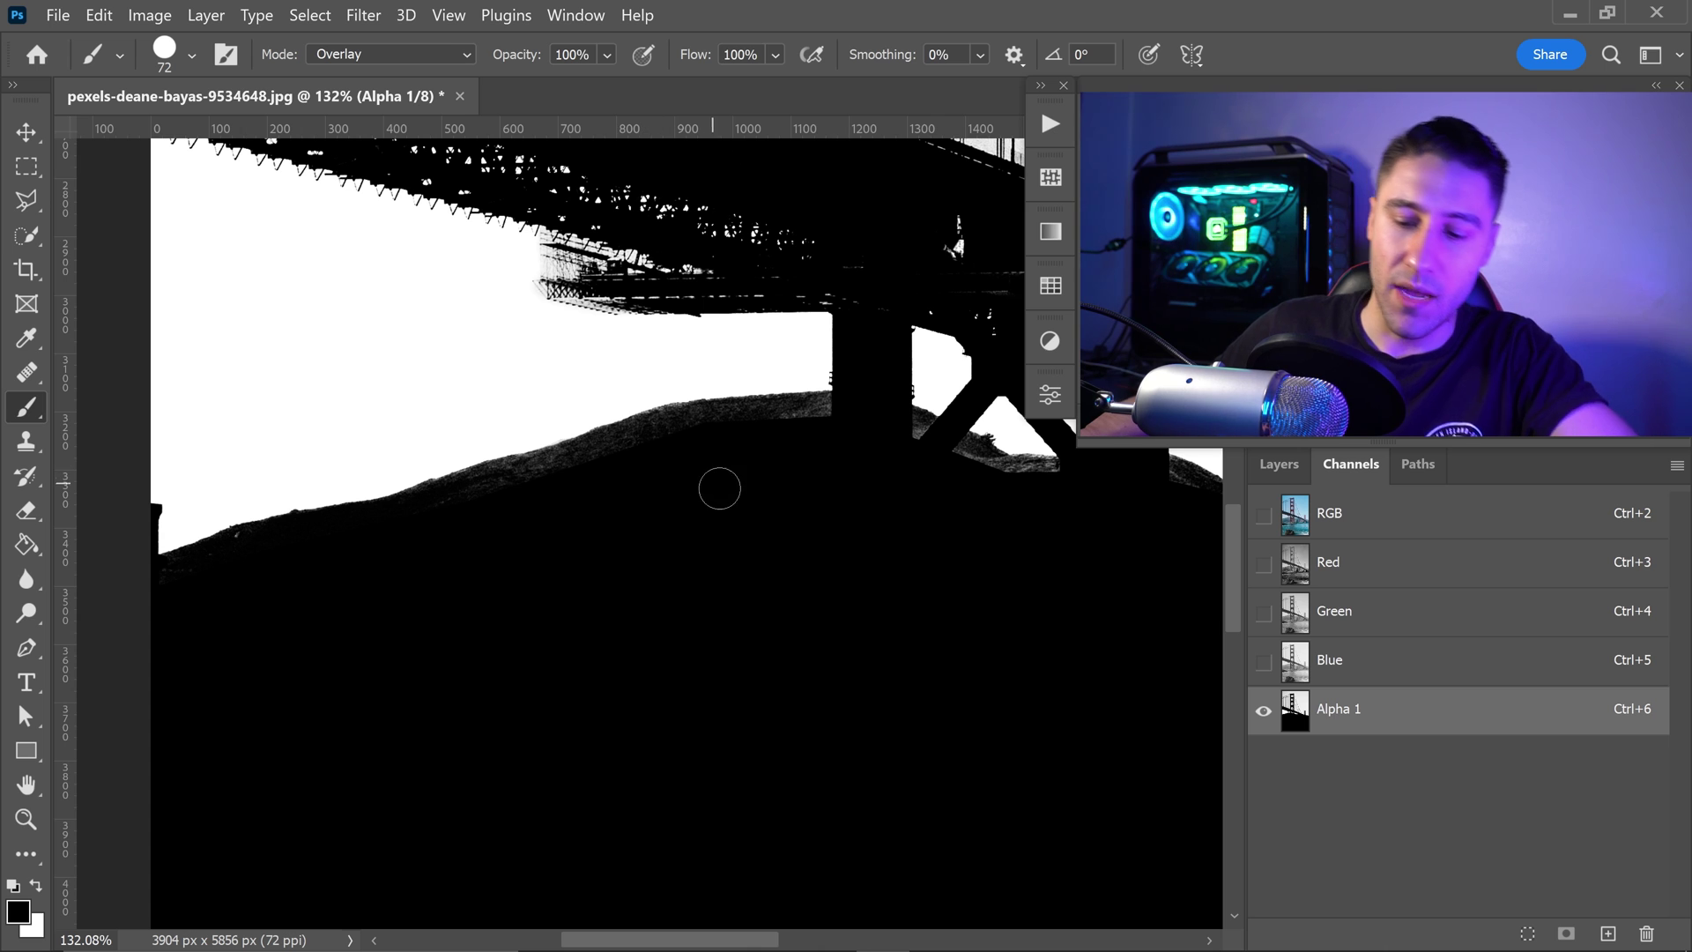
{"action": "key", "text": "bracketleft"}
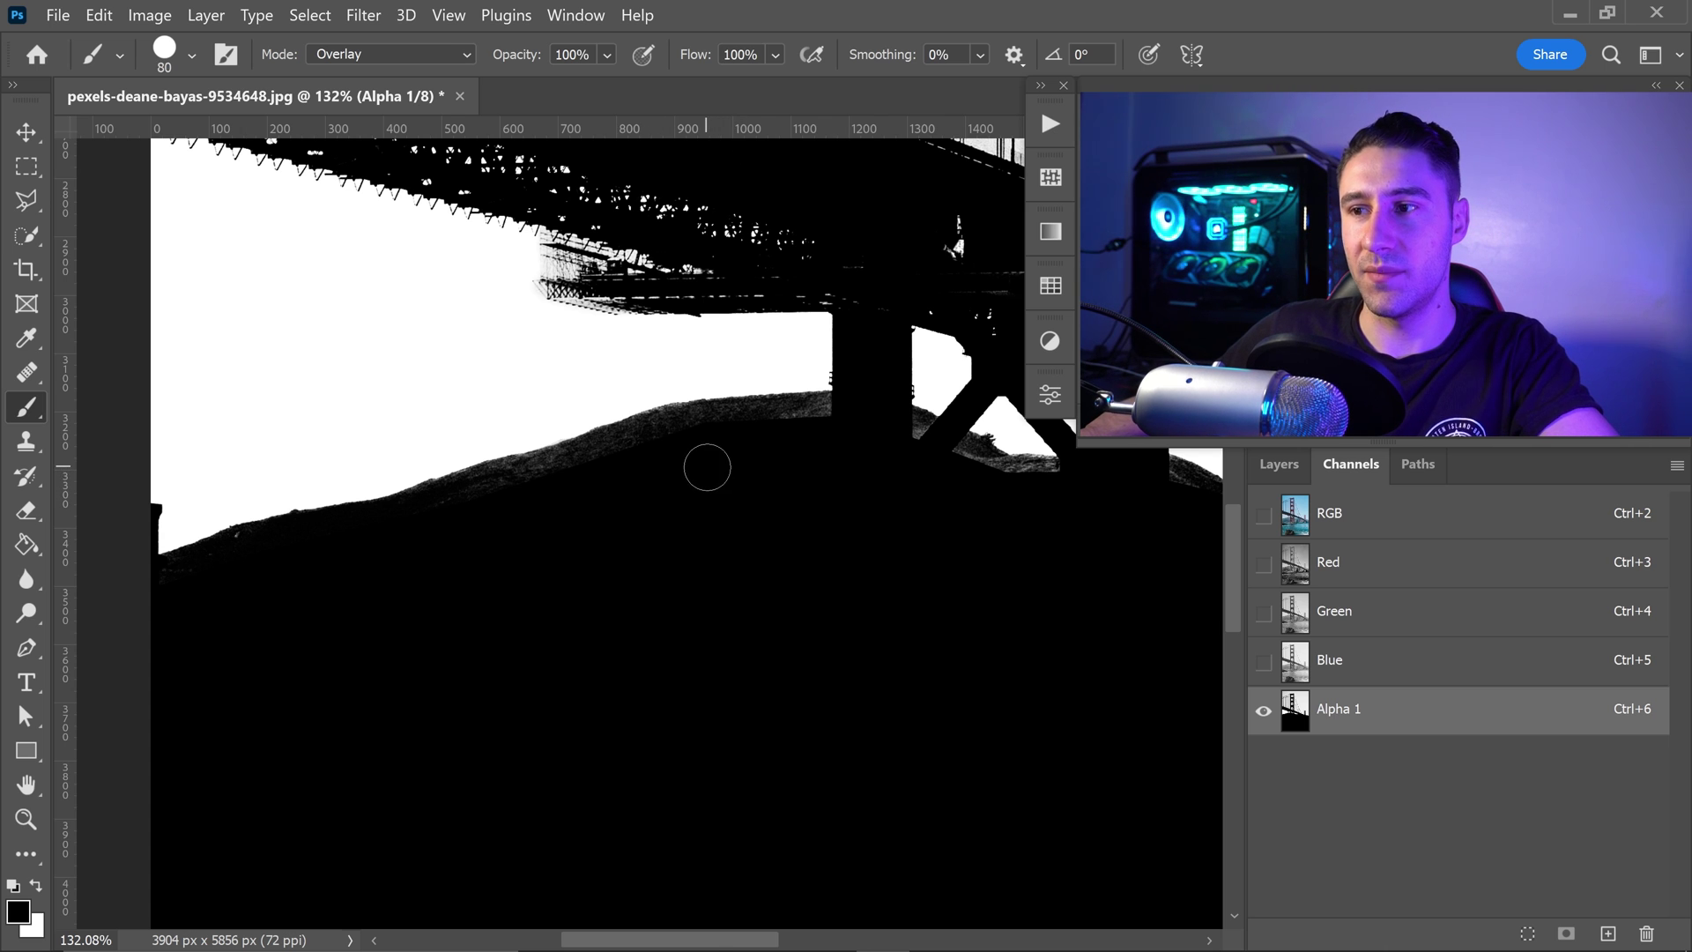
{"action": "key", "text": "bracketright"}
{"action": "key", "text": "bracketright"}
{"action": "key", "text": "bracketright"}
{"action": "key", "text": "bracketright"}
{"action": "mouse_move", "coordinate": [580, 517]}
{"action": "left_mouse_down"}
{"action": "mouse_move", "coordinate": [495, 471]}
{"action": "mouse_move", "coordinate": [671, 437]}
{"action": "mouse_move", "coordinate": [194, 573]}
{"action": "left_mouse_up"}
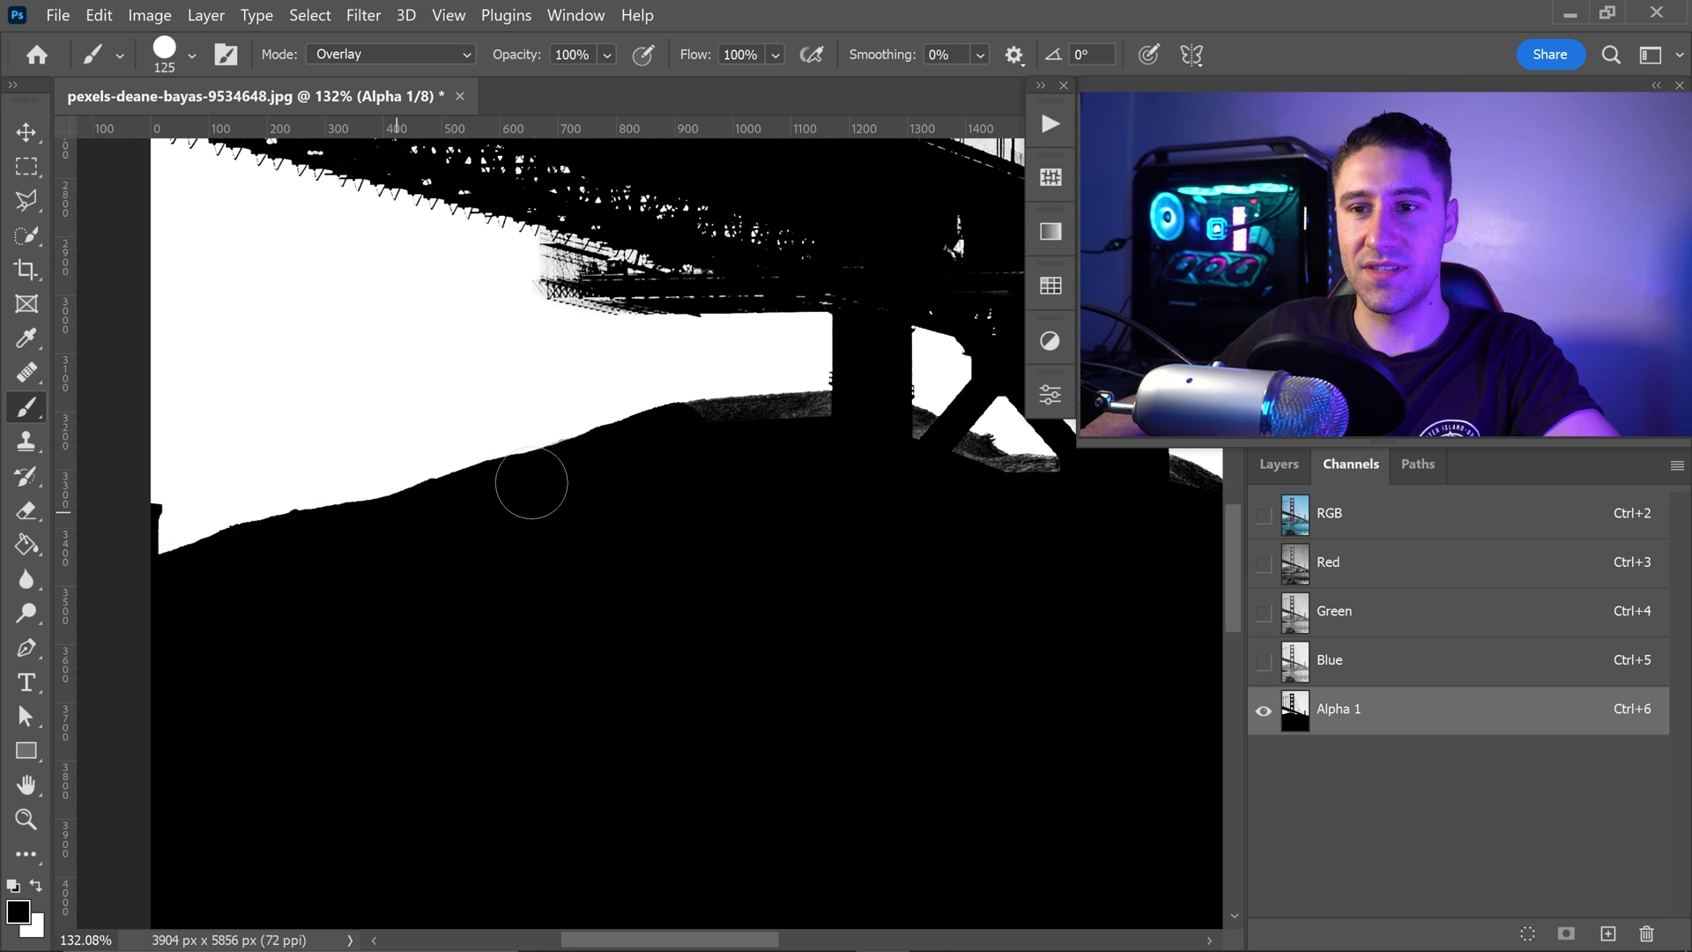
{"action": "mouse_move", "coordinate": [708, 411]}
{"action": "left_mouse_down"}
{"action": "mouse_move", "coordinate": [772, 412]}
{"action": "mouse_move", "coordinate": [720, 442]}
{"action": "mouse_move", "coordinate": [790, 414]}
{"action": "mouse_move", "coordinate": [839, 420]}
{"action": "mouse_move", "coordinate": [780, 433]}
{"action": "mouse_move", "coordinate": [839, 433]}
{"action": "mouse_move", "coordinate": [891, 468]}
{"action": "mouse_move", "coordinate": [919, 446]}
{"action": "mouse_move", "coordinate": [910, 431]}
{"action": "mouse_move", "coordinate": [1027, 480]}
{"action": "mouse_move", "coordinate": [943, 459]}
{"action": "mouse_move", "coordinate": [988, 462]}
{"action": "left_mouse_up"}
- Paint the remaining gray slope and trees black between the main tower and the distant hill
{"action": "left_click_drag", "start_coordinate": [967, 642], "coordinate": [612, 552]}
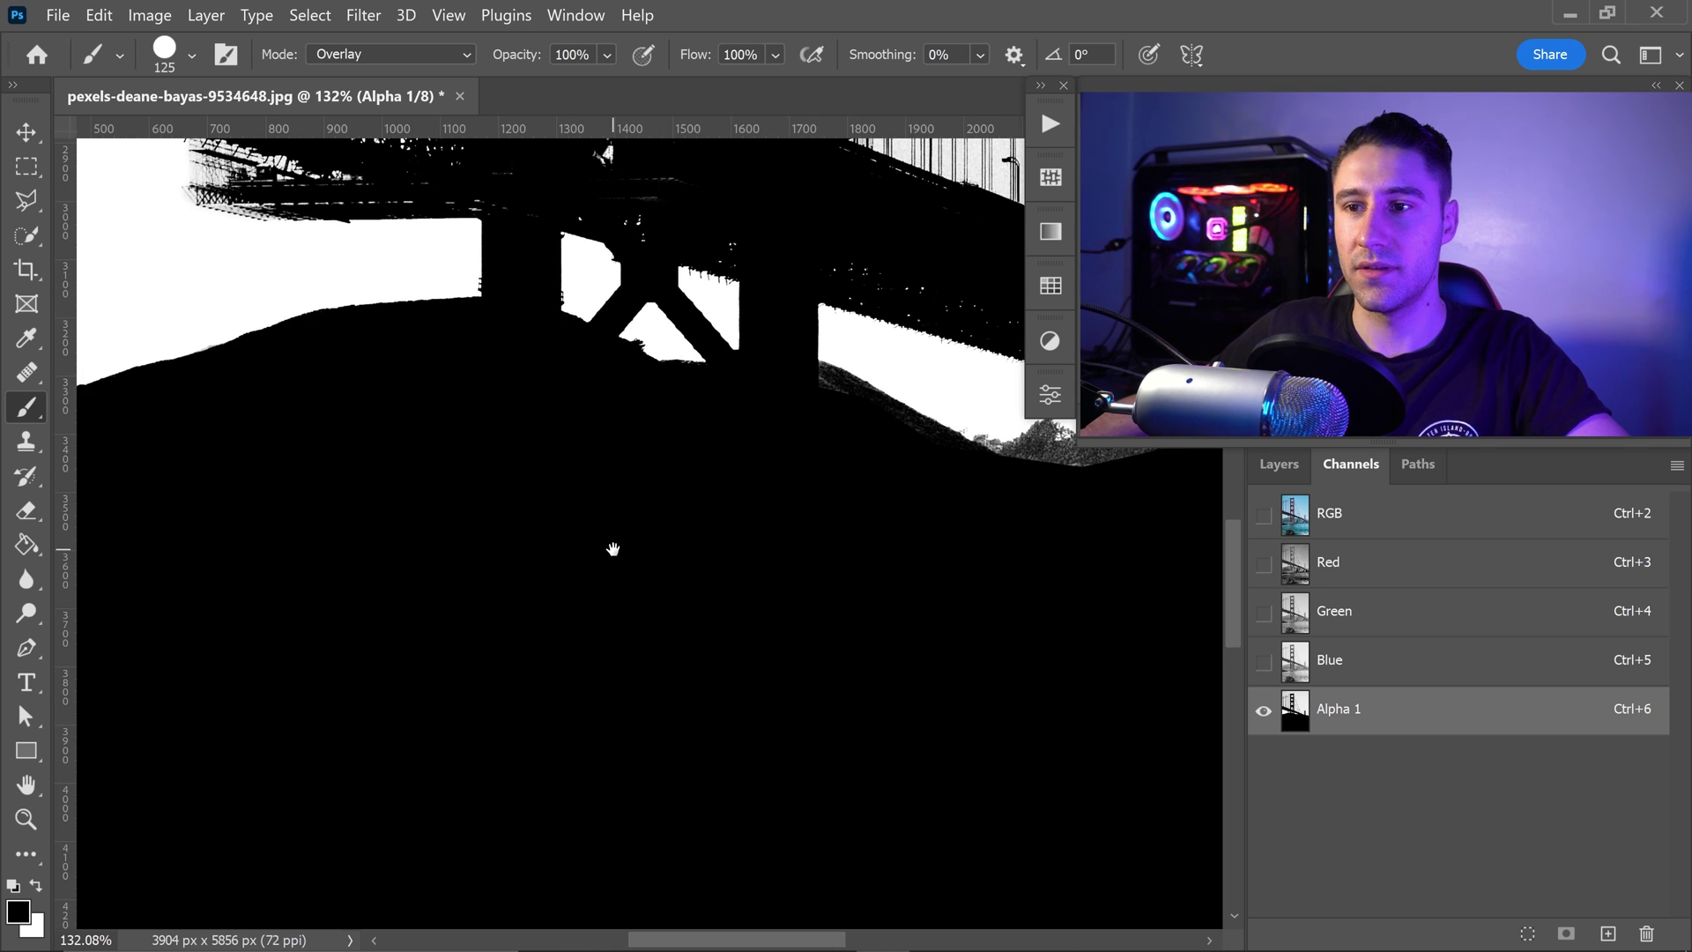
{"action": "left_click_drag", "start_coordinate": [884, 484], "coordinate": [686, 521]}
{"action": "mouse_move", "coordinate": [599, 445]}
{"action": "left_mouse_down"}
{"action": "mouse_move", "coordinate": [660, 430]}
{"action": "mouse_move", "coordinate": [729, 462]}
{"action": "mouse_move", "coordinate": [452, 515]}
{"action": "left_mouse_up"}
{"action": "mouse_move", "coordinate": [641, 559]}
{"action": "left_mouse_down"}
{"action": "mouse_move", "coordinate": [623, 555]}
{"action": "mouse_move", "coordinate": [737, 559]}
{"action": "mouse_move", "coordinate": [706, 552]}
{"action": "left_mouse_up"}
{"action": "scroll", "coordinate": [705, 551], "scroll_direction": "down", "scroll_amount": 6}
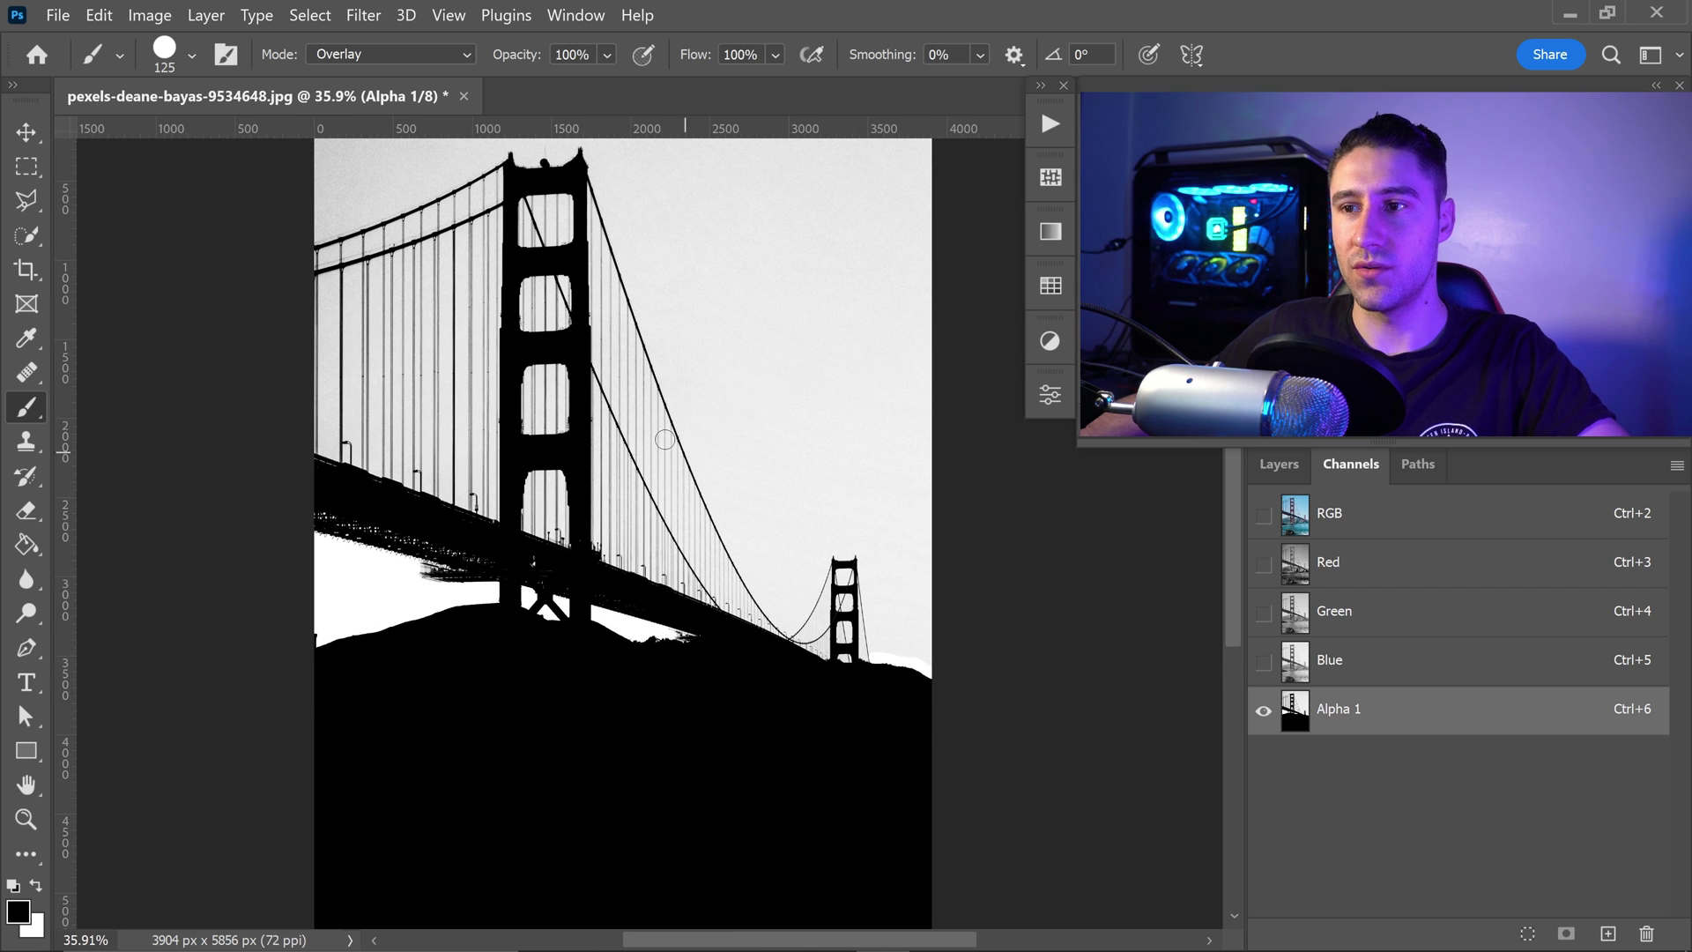
- Switch to white, enlarge the brush to 600 px, and paint the gray sky above the deck pure white around the cables and towers
{"action": "left_click_drag", "start_coordinate": [664, 439], "coordinate": [625, 546]}
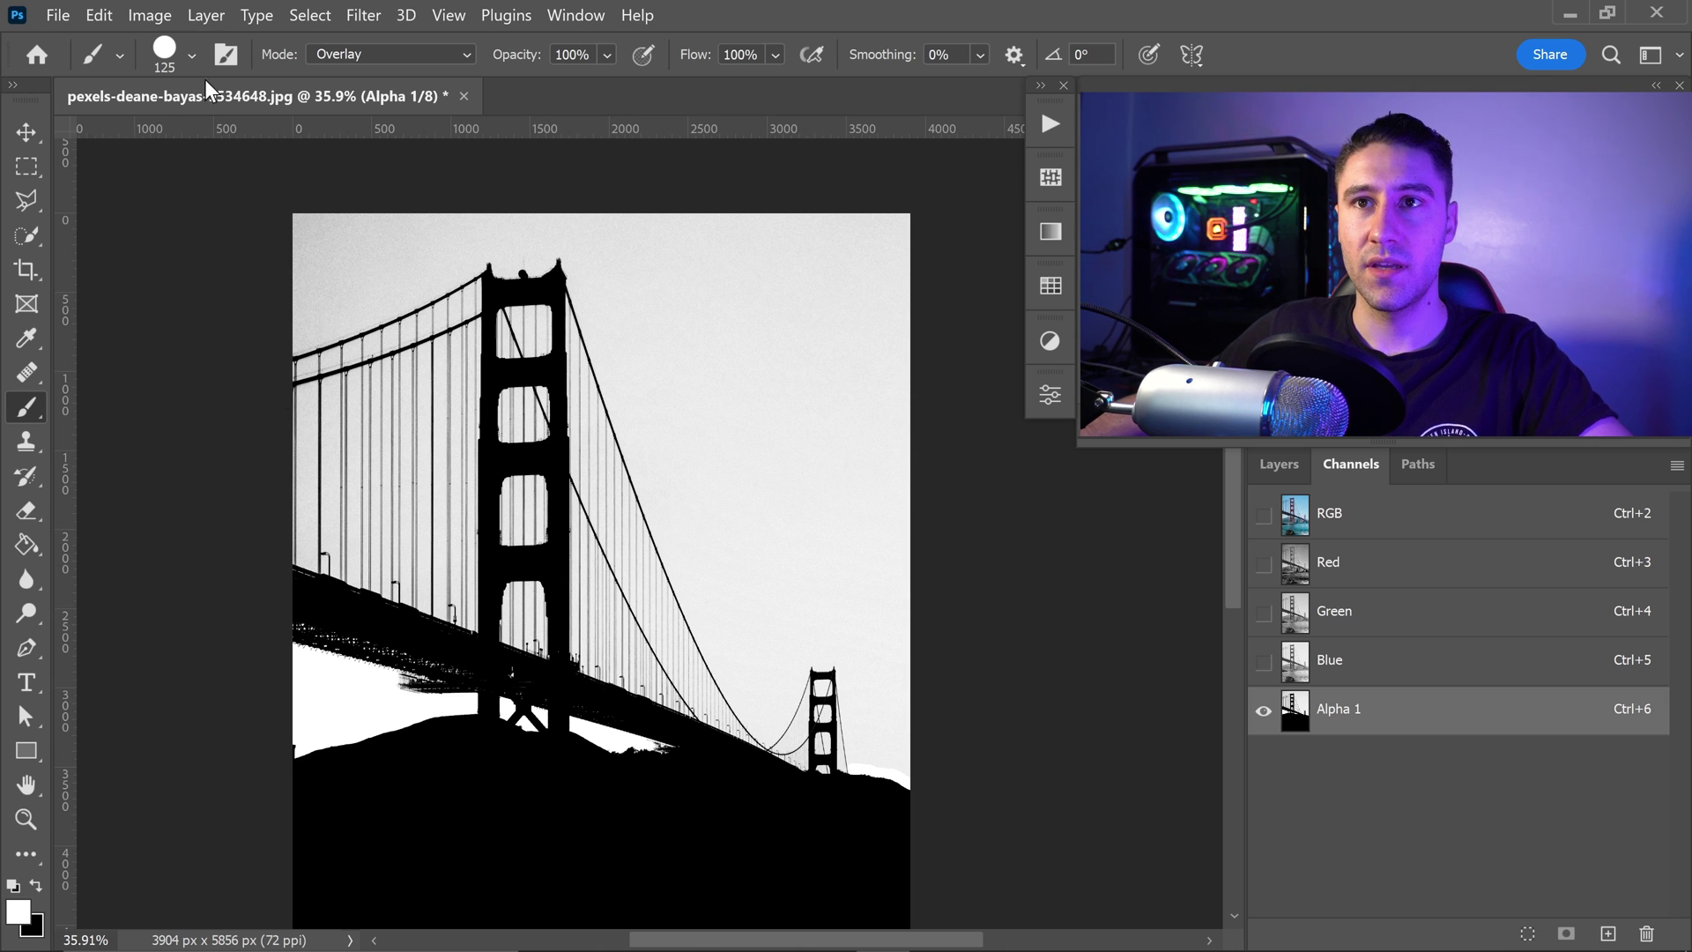
{"action": "left_click", "coordinate": [189, 59]}
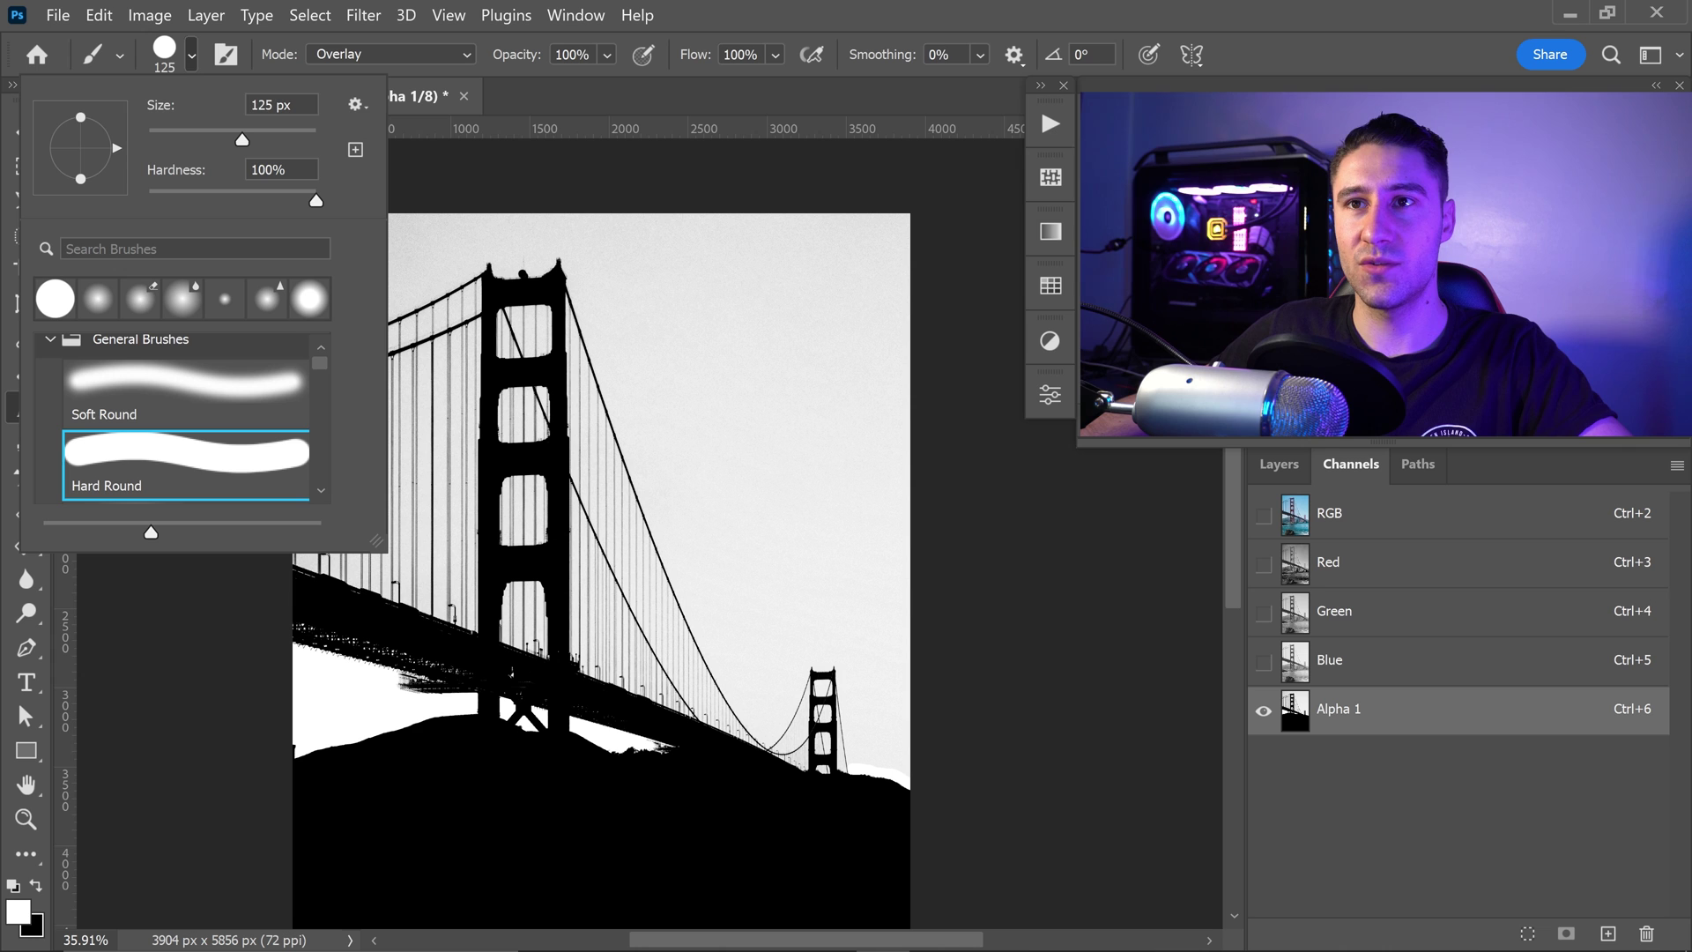
{"action": "type", "text": "600"}
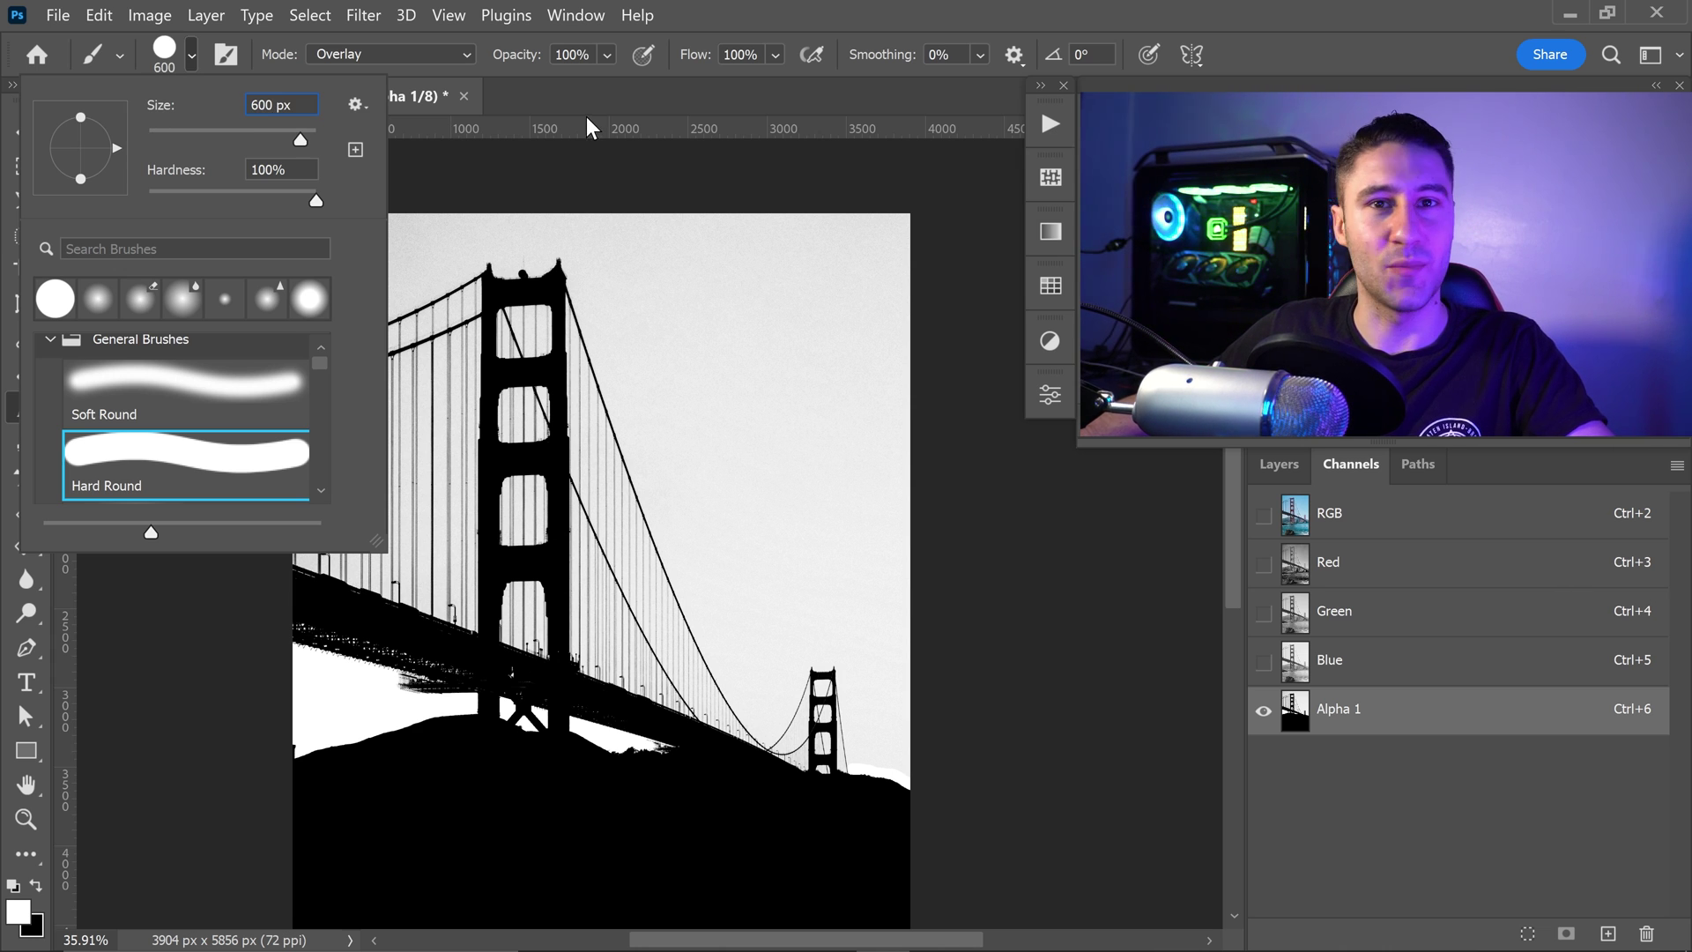
{"action": "left_click", "coordinate": [685, 23]}
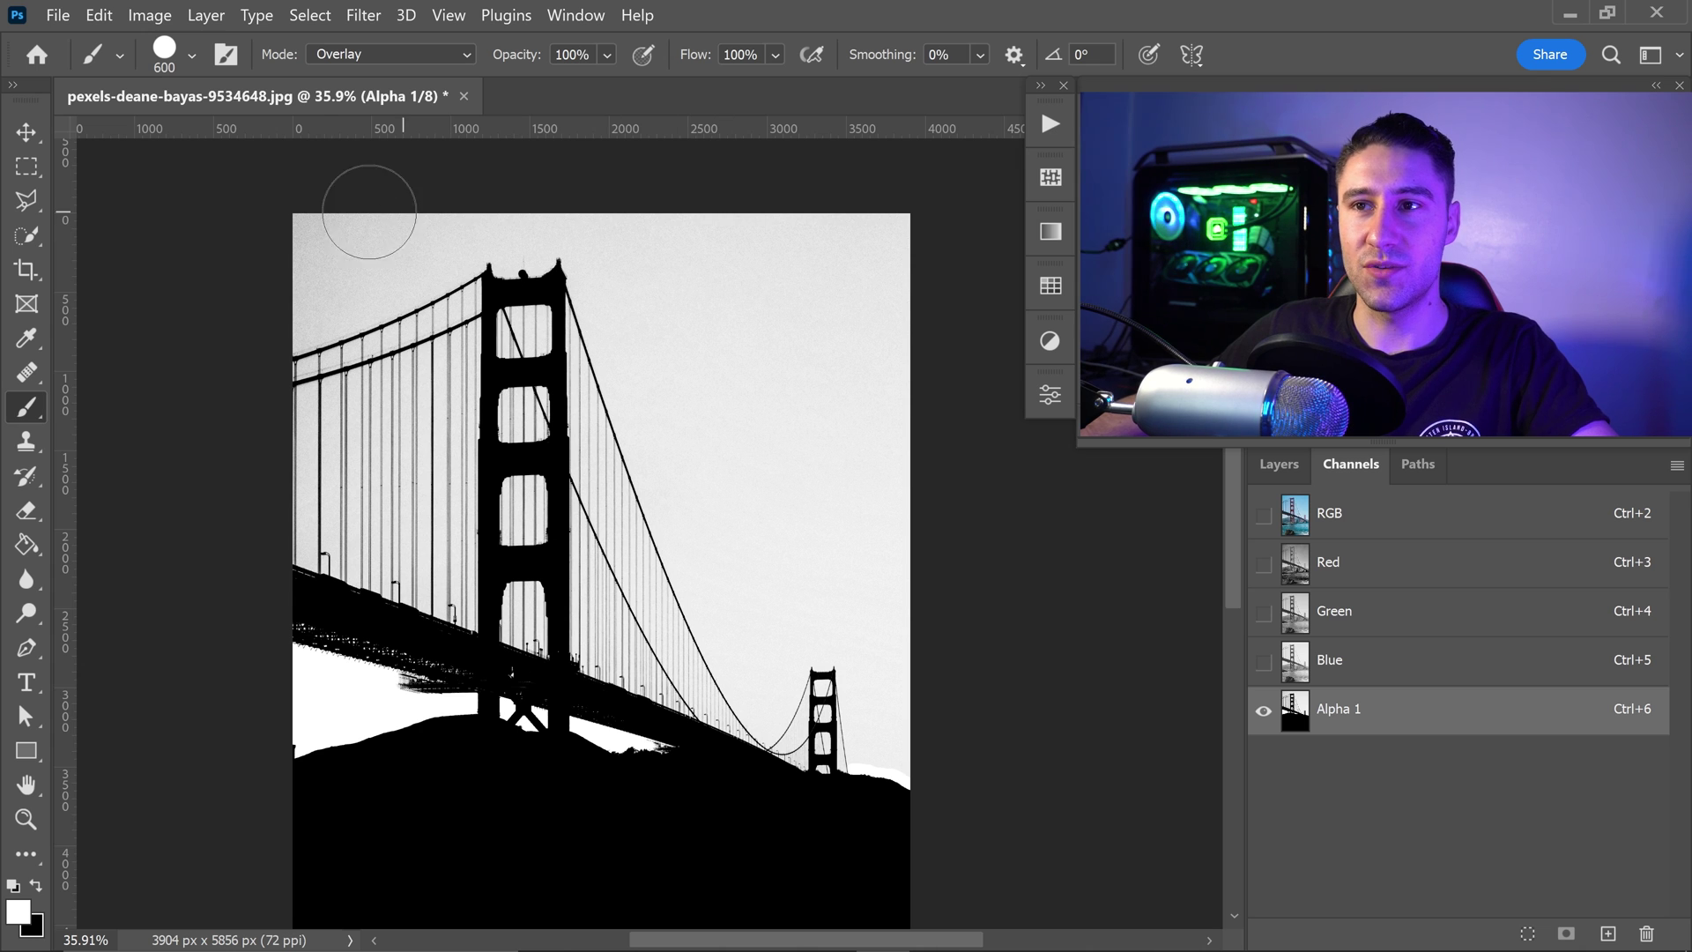
{"action": "left_click", "coordinate": [321, 208]}
{"action": "mouse_move", "coordinate": [259, 210]}
{"action": "left_mouse_down"}
{"action": "mouse_move", "coordinate": [508, 202]}
{"action": "mouse_move", "coordinate": [910, 243]}
{"action": "mouse_move", "coordinate": [697, 281]}
{"action": "mouse_move", "coordinate": [245, 263]}
{"action": "mouse_move", "coordinate": [207, 275]}
{"action": "mouse_move", "coordinate": [933, 330]}
{"action": "mouse_move", "coordinate": [708, 366]}
{"action": "mouse_move", "coordinate": [237, 373]}
{"action": "mouse_move", "coordinate": [156, 414]}
{"action": "mouse_move", "coordinate": [527, 431]}
{"action": "mouse_move", "coordinate": [928, 420]}
{"action": "mouse_move", "coordinate": [928, 448]}
{"action": "mouse_move", "coordinate": [779, 488]}
{"action": "mouse_move", "coordinate": [238, 474]}
{"action": "mouse_move", "coordinate": [372, 506]}
{"action": "mouse_move", "coordinate": [951, 540]}
{"action": "mouse_move", "coordinate": [873, 563]}
{"action": "mouse_move", "coordinate": [717, 566]}
{"action": "mouse_move", "coordinate": [274, 521]}
{"action": "mouse_move", "coordinate": [555, 622]}
{"action": "mouse_move", "coordinate": [679, 645]}
{"action": "mouse_move", "coordinate": [598, 611]}
{"action": "mouse_move", "coordinate": [755, 646]}
{"action": "mouse_move", "coordinate": [610, 633]}
{"action": "mouse_move", "coordinate": [711, 676]}
{"action": "mouse_move", "coordinate": [688, 680]}
{"action": "mouse_move", "coordinate": [743, 688]}
{"action": "mouse_move", "coordinate": [824, 614]}
{"action": "mouse_move", "coordinate": [935, 638]}
{"action": "mouse_move", "coordinate": [870, 661]}
{"action": "mouse_move", "coordinate": [786, 650]}
{"action": "mouse_move", "coordinate": [943, 738]}
{"action": "mouse_move", "coordinate": [860, 724]}
{"action": "mouse_move", "coordinate": [758, 665]}
{"action": "mouse_move", "coordinate": [842, 706]}
{"action": "mouse_move", "coordinate": [798, 731]}
{"action": "mouse_move", "coordinate": [743, 709]}
{"action": "mouse_move", "coordinate": [539, 569]}
{"action": "mouse_move", "coordinate": [565, 500]}
{"action": "mouse_move", "coordinate": [630, 455]}
{"action": "left_mouse_up"}
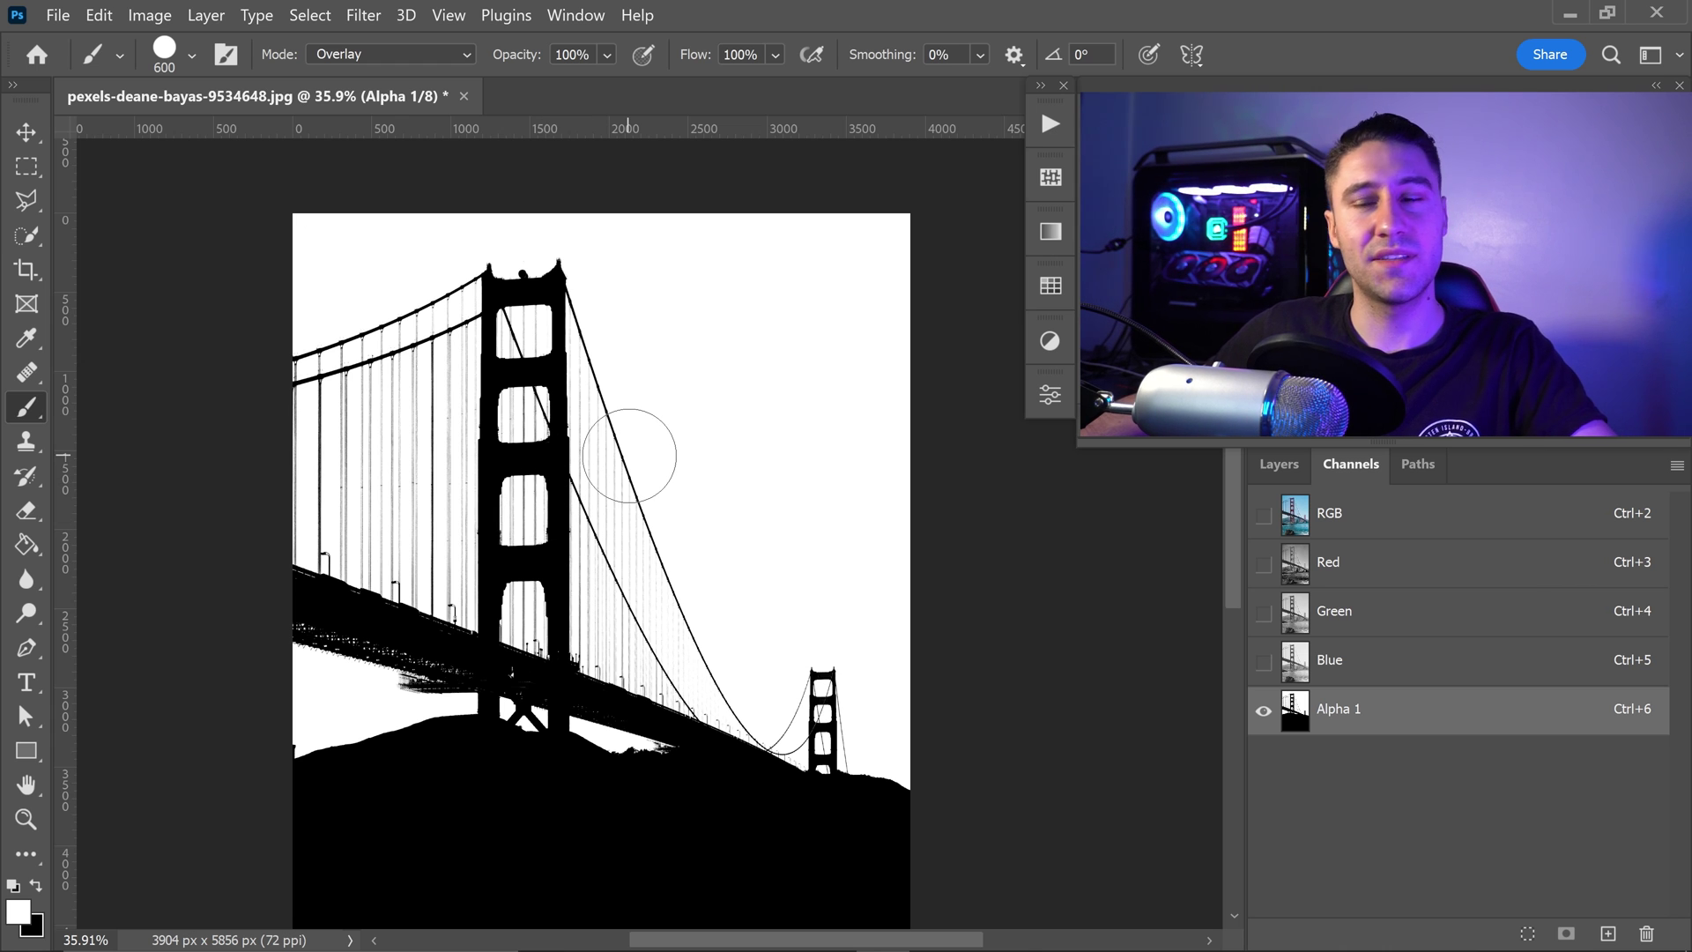
- Draw a polygonal lasso selection along the bridge deck and around both towers, enclosing all the suspension cables
{"action": "scroll", "coordinate": [435, 468], "scroll_direction": "up", "scroll_amount": 4}
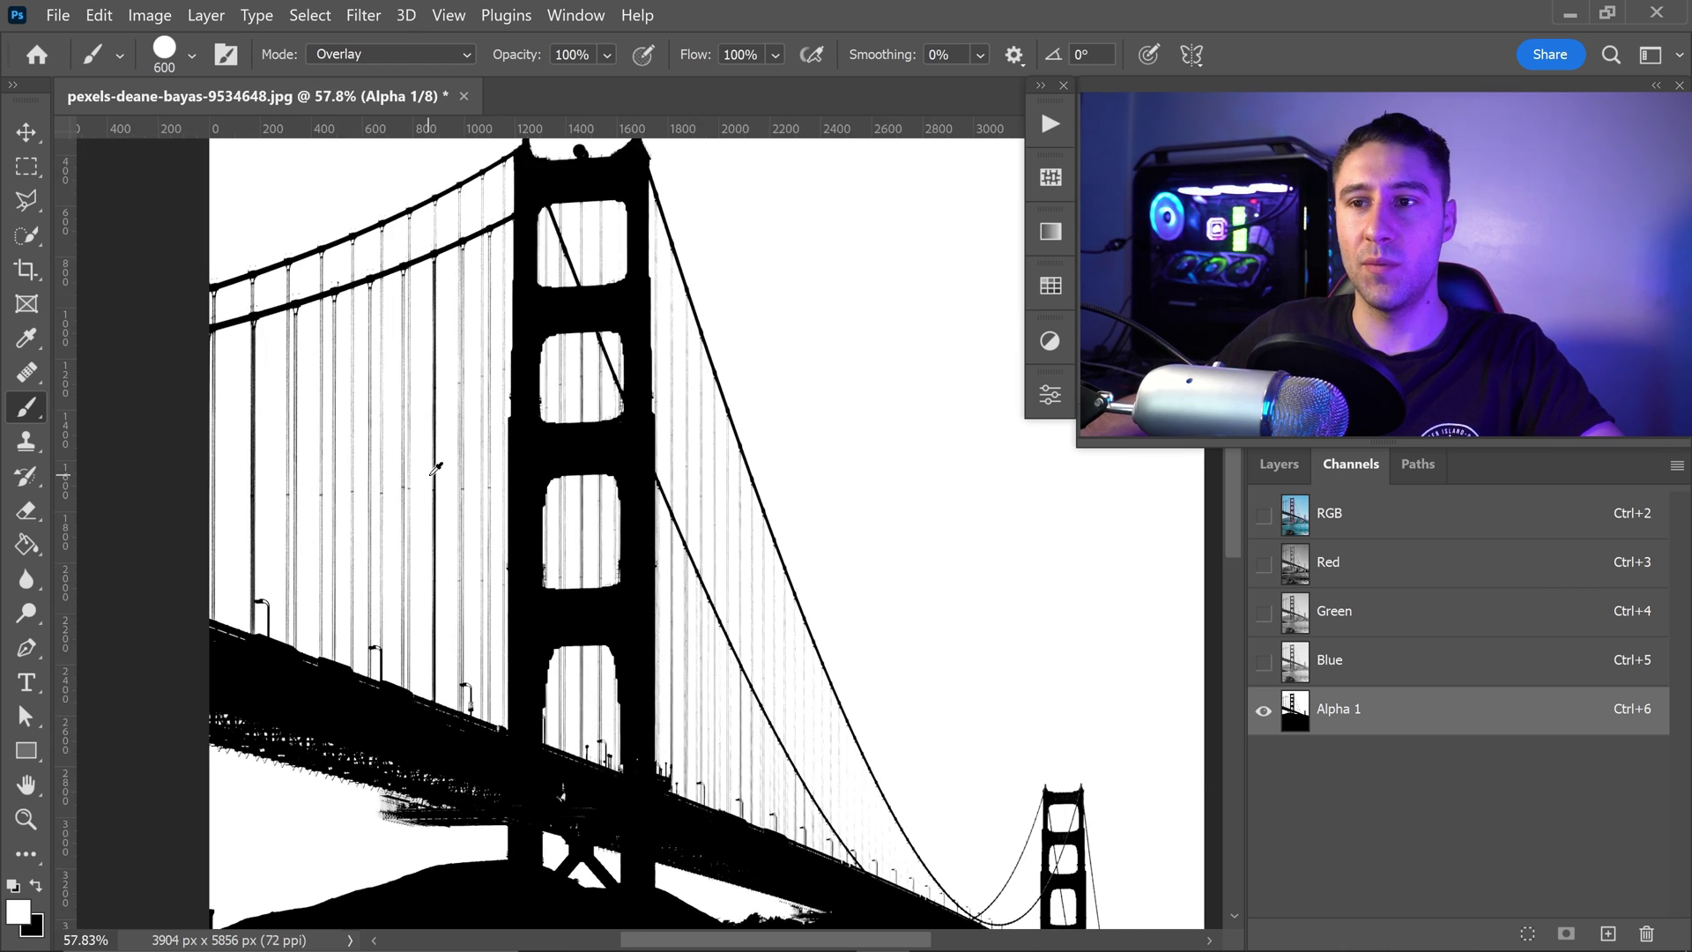
{"action": "scroll", "coordinate": [265, 416], "scroll_direction": "up", "scroll_amount": 2}
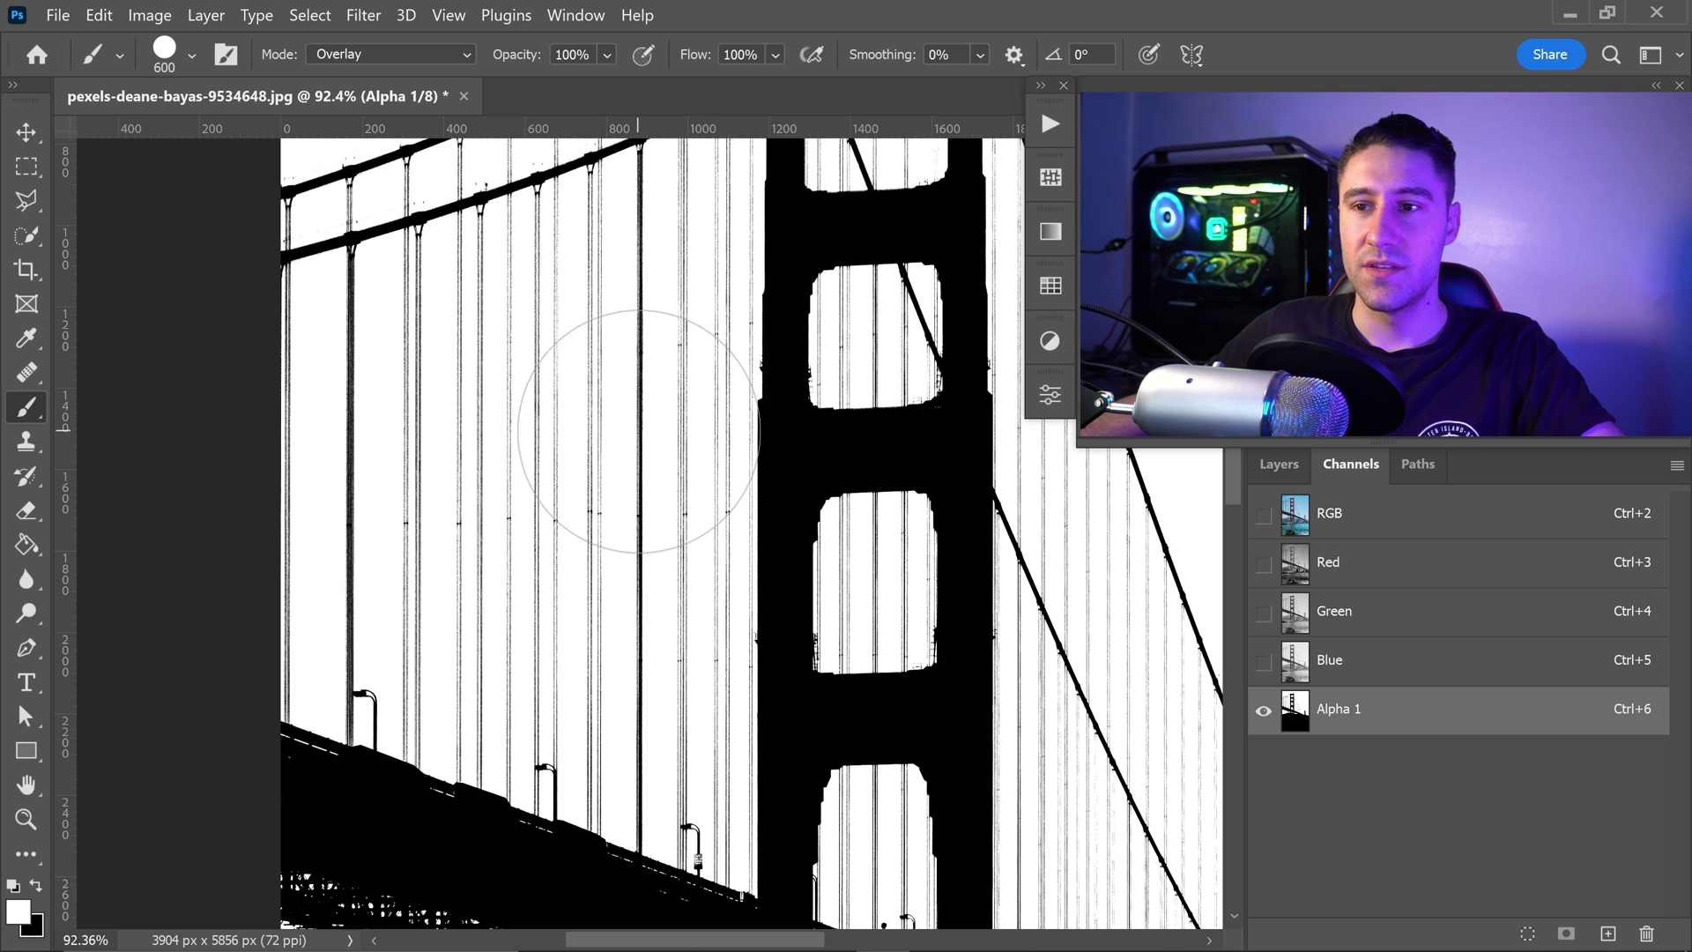
{"action": "scroll", "coordinate": [654, 450], "scroll_direction": "down", "scroll_amount": 3}
{"action": "scroll", "coordinate": [654, 450], "scroll_direction": "down", "scroll_amount": 1}
{"action": "mouse_move", "coordinate": [793, 441]}
{"action": "left_mouse_down"}
{"action": "mouse_move", "coordinate": [512, 486]}
{"action": "mouse_move", "coordinate": [495, 460]}
{"action": "left_mouse_up"}
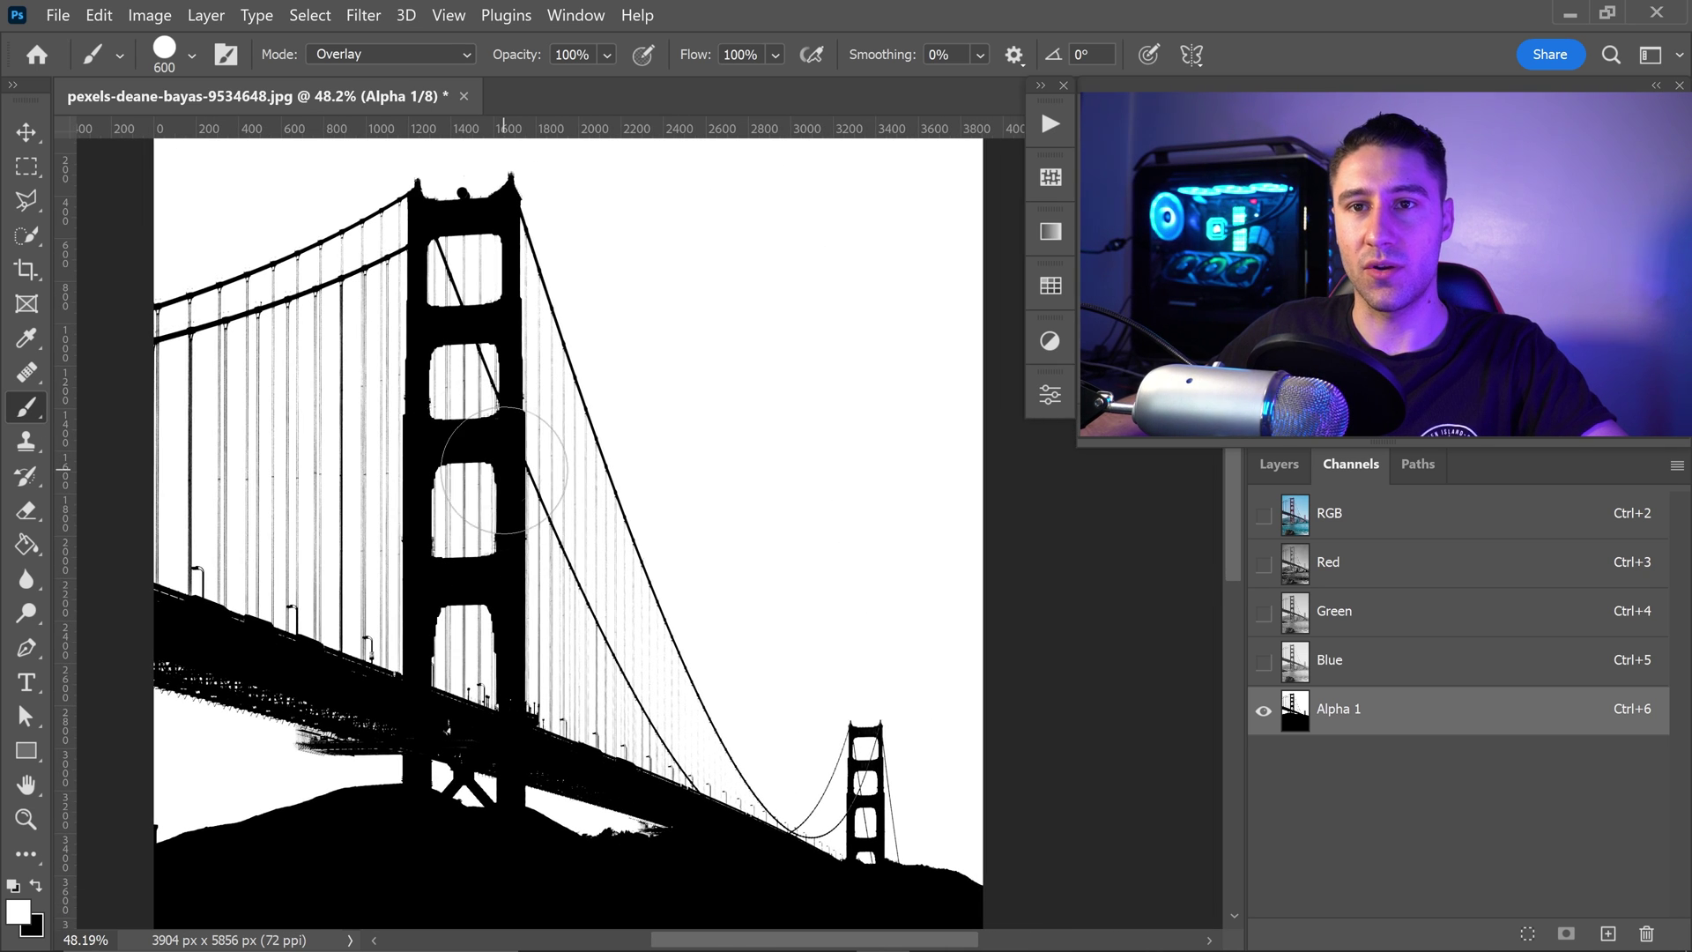
{"action": "left_click", "coordinate": [27, 200]}
{"action": "scroll", "coordinate": [564, 523], "scroll_direction": "down", "scroll_amount": 1}
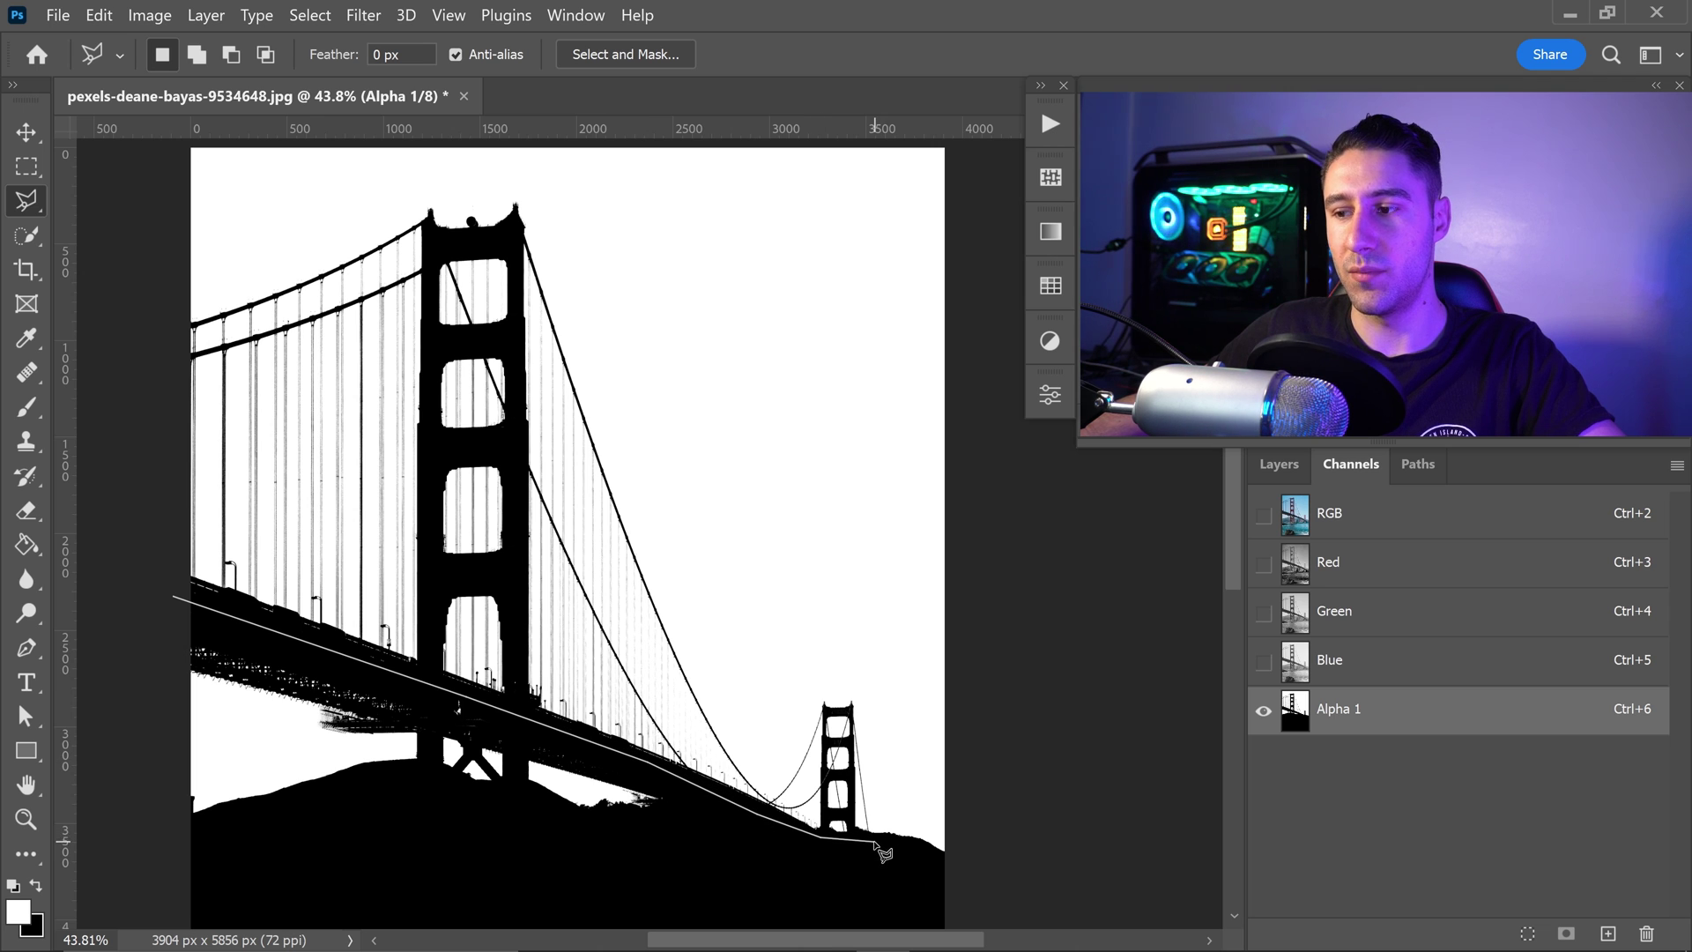
{"action": "left_click", "coordinate": [885, 785]}
{"action": "left_click", "coordinate": [872, 659]}
{"action": "left_click", "coordinate": [818, 617]}
{"action": "left_click", "coordinate": [748, 663]}
{"action": "left_click", "coordinate": [589, 273]}
{"action": "left_click", "coordinate": [534, 169]}
{"action": "left_click", "coordinate": [394, 164]}
{"action": "left_click", "coordinate": [177, 238]}
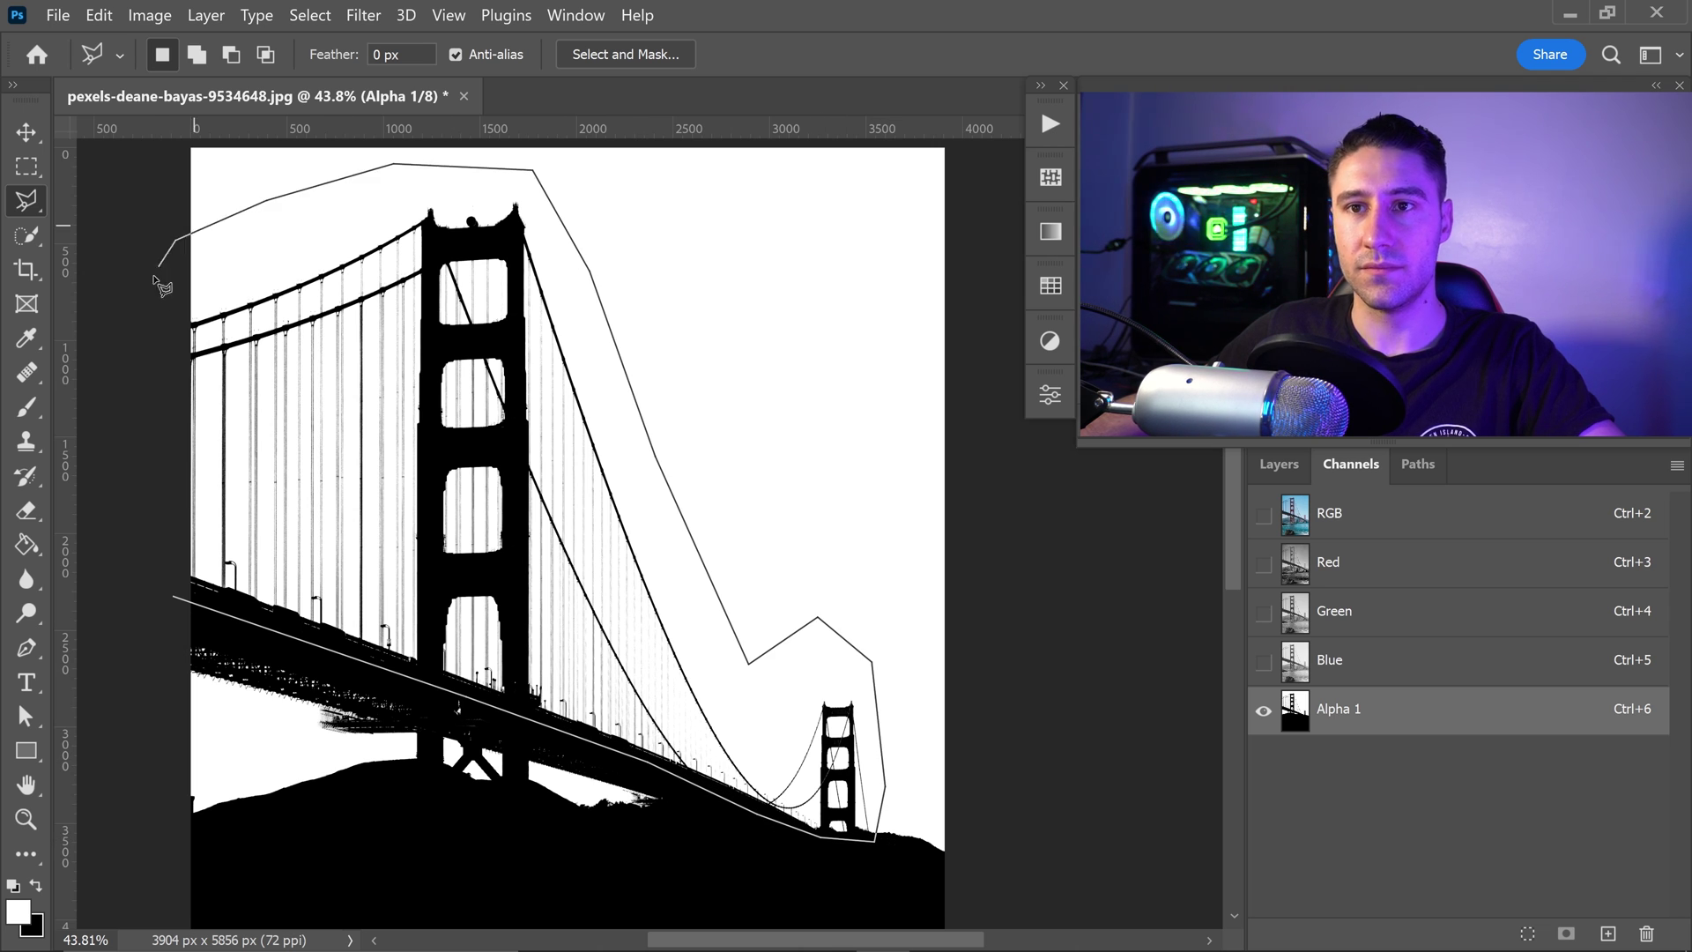
{"action": "left_click", "coordinate": [178, 599]}
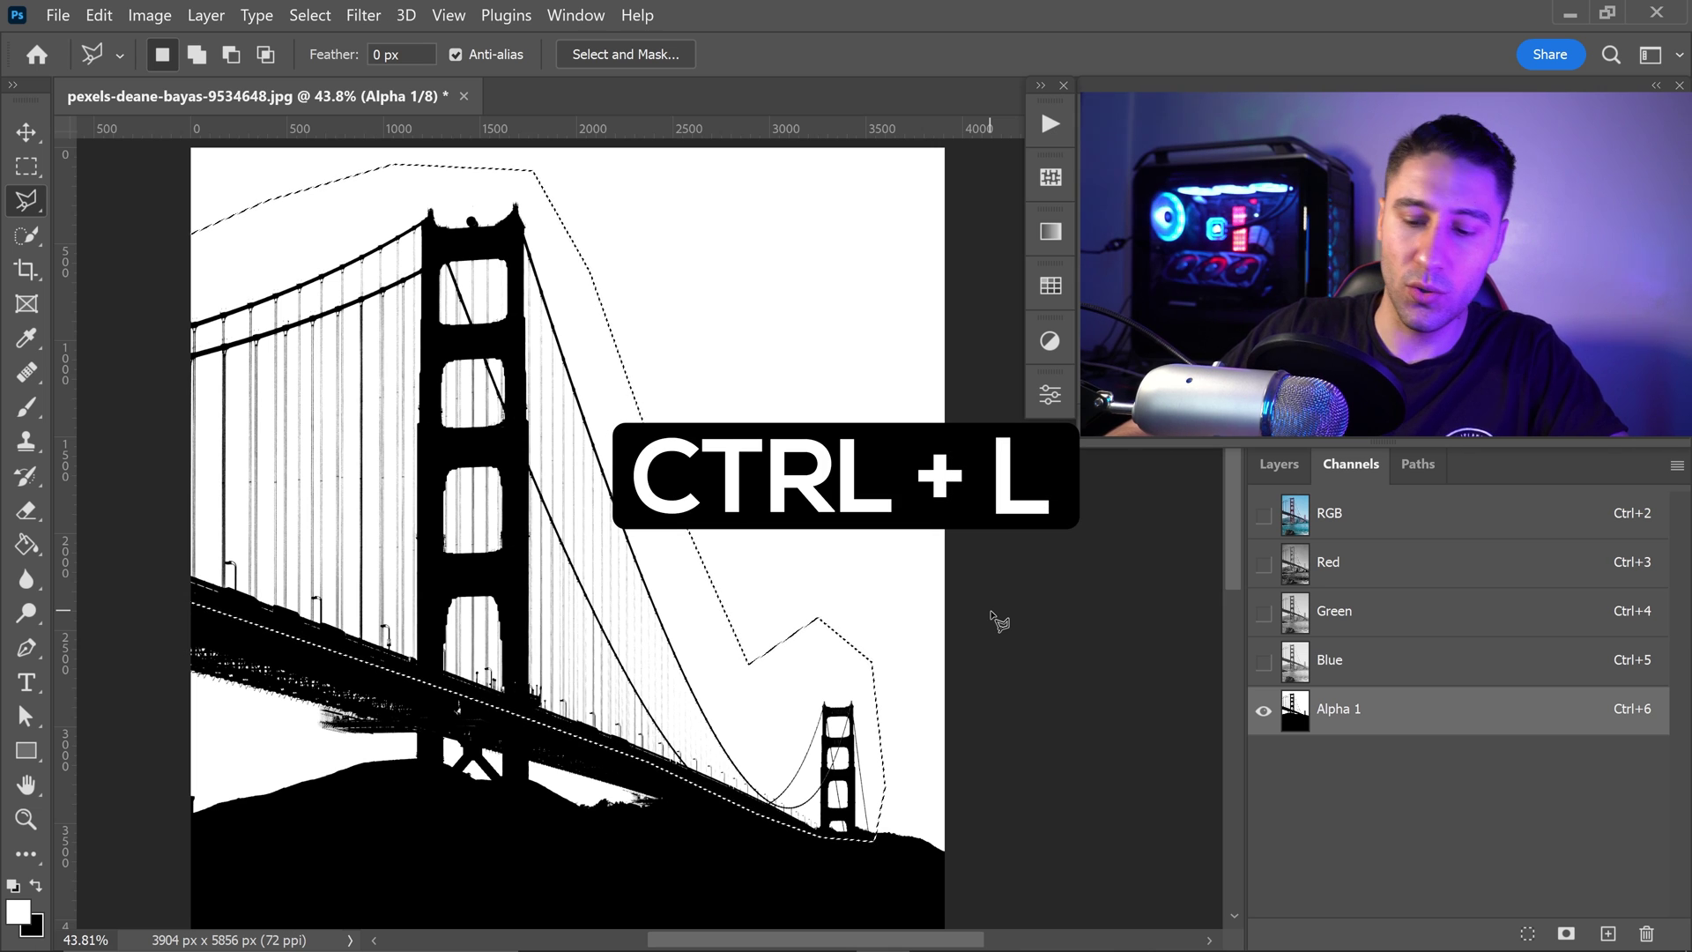
- Darken the selected cables with Levels by setting the midtone input to 0.07, compare with the preview off, apply, and deselect
{"action": "key", "text": "ctrl+l"}
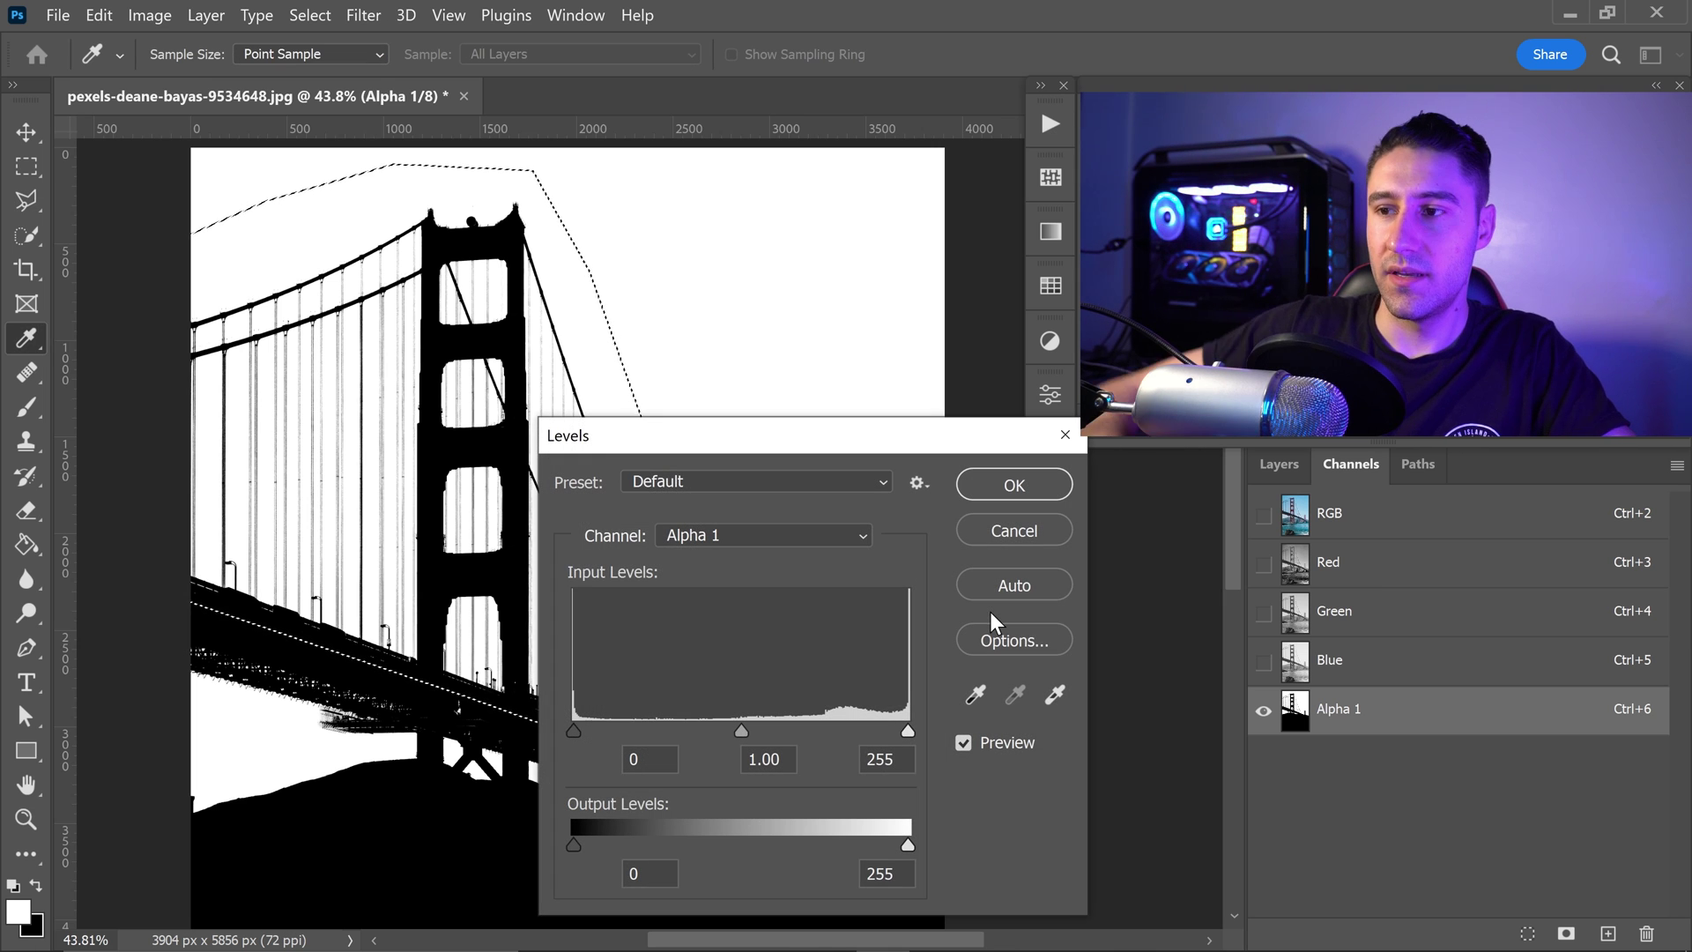
{"action": "left_click_drag", "start_coordinate": [380, 485], "coordinate": [326, 461]}
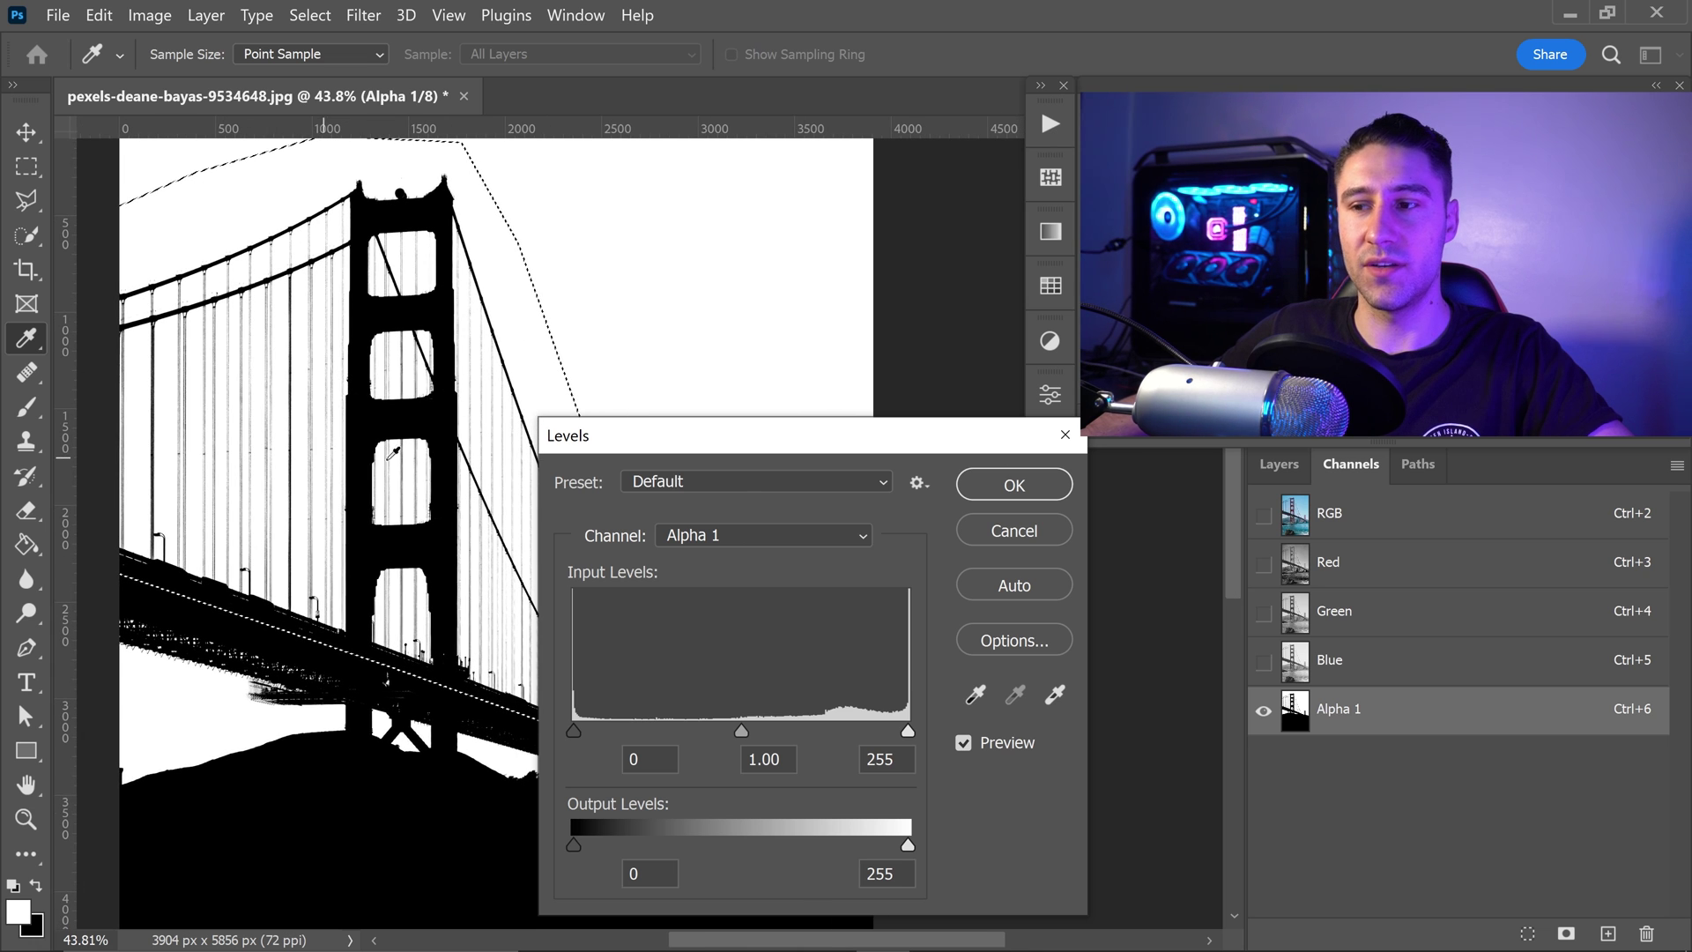
{"action": "left_click_drag", "start_coordinate": [722, 439], "coordinate": [806, 439]}
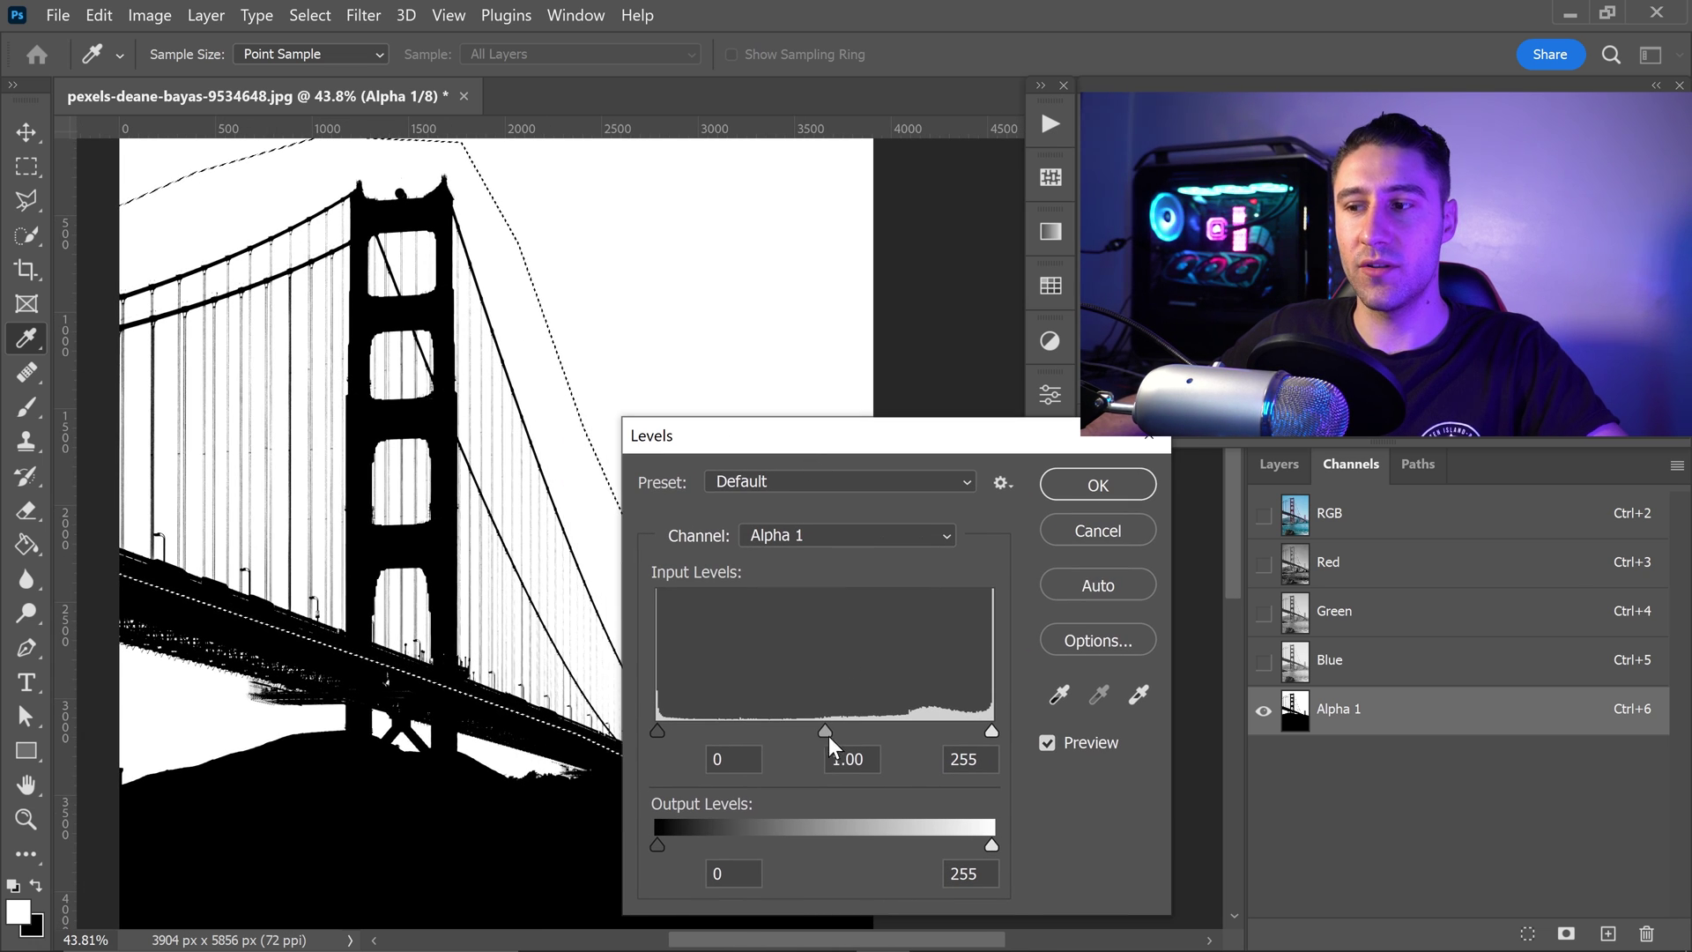
{"action": "left_click_drag", "start_coordinate": [823, 731], "coordinate": [825, 731]}
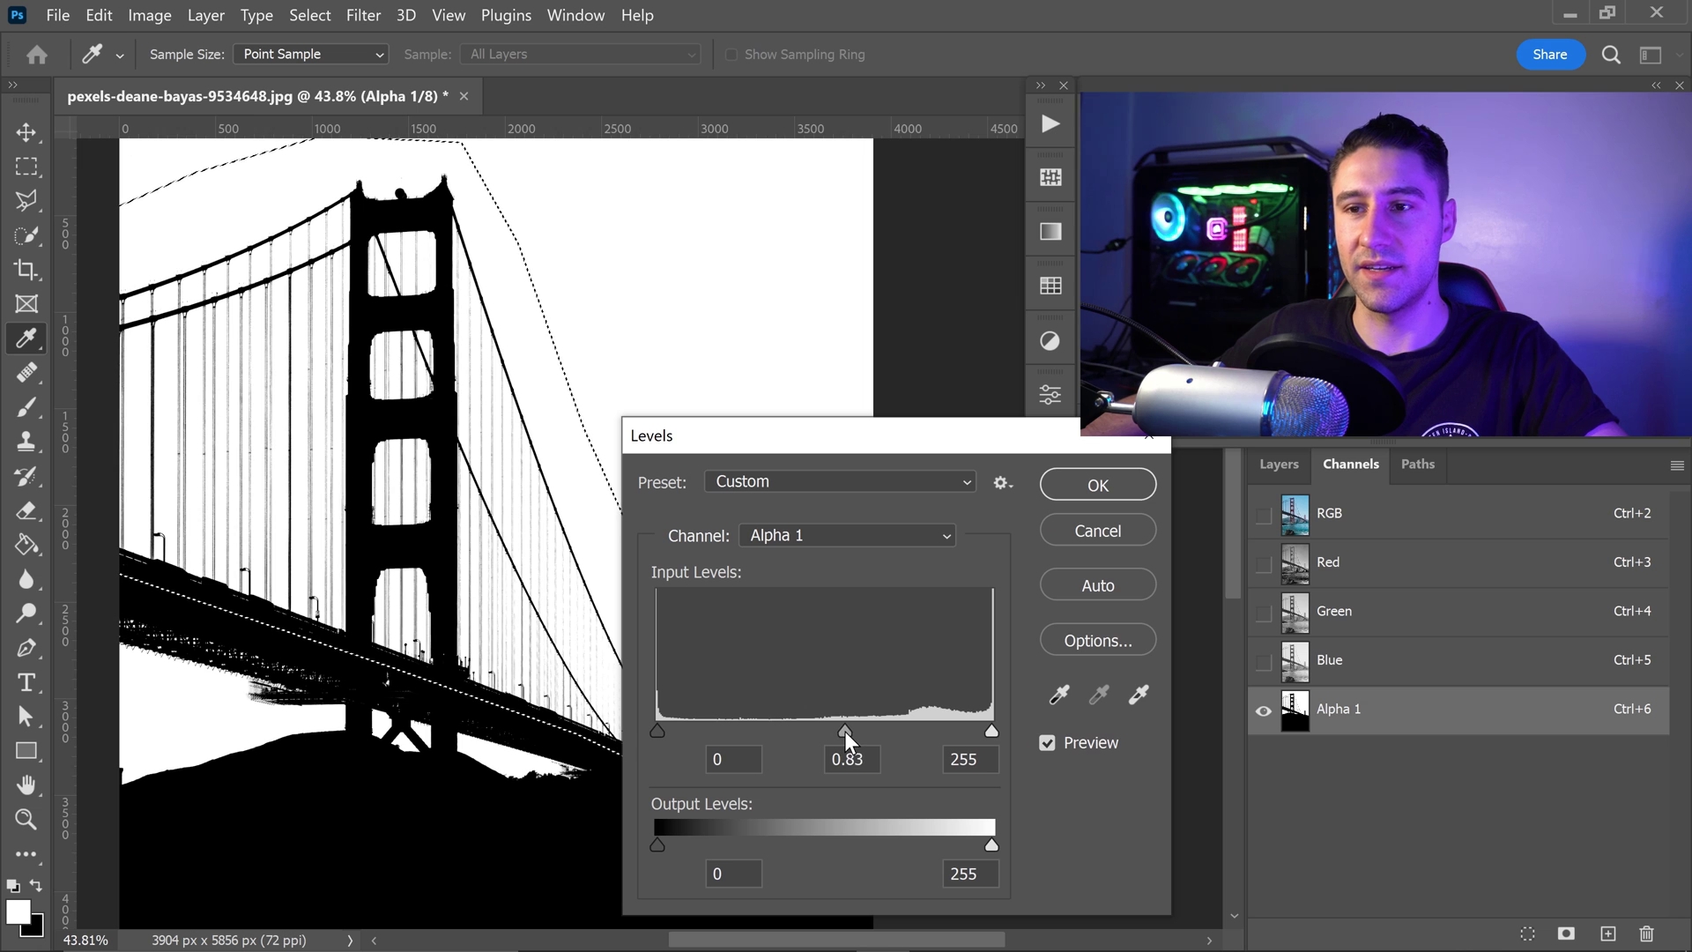
{"action": "left_click_drag", "start_coordinate": [895, 724], "coordinate": [973, 724]}
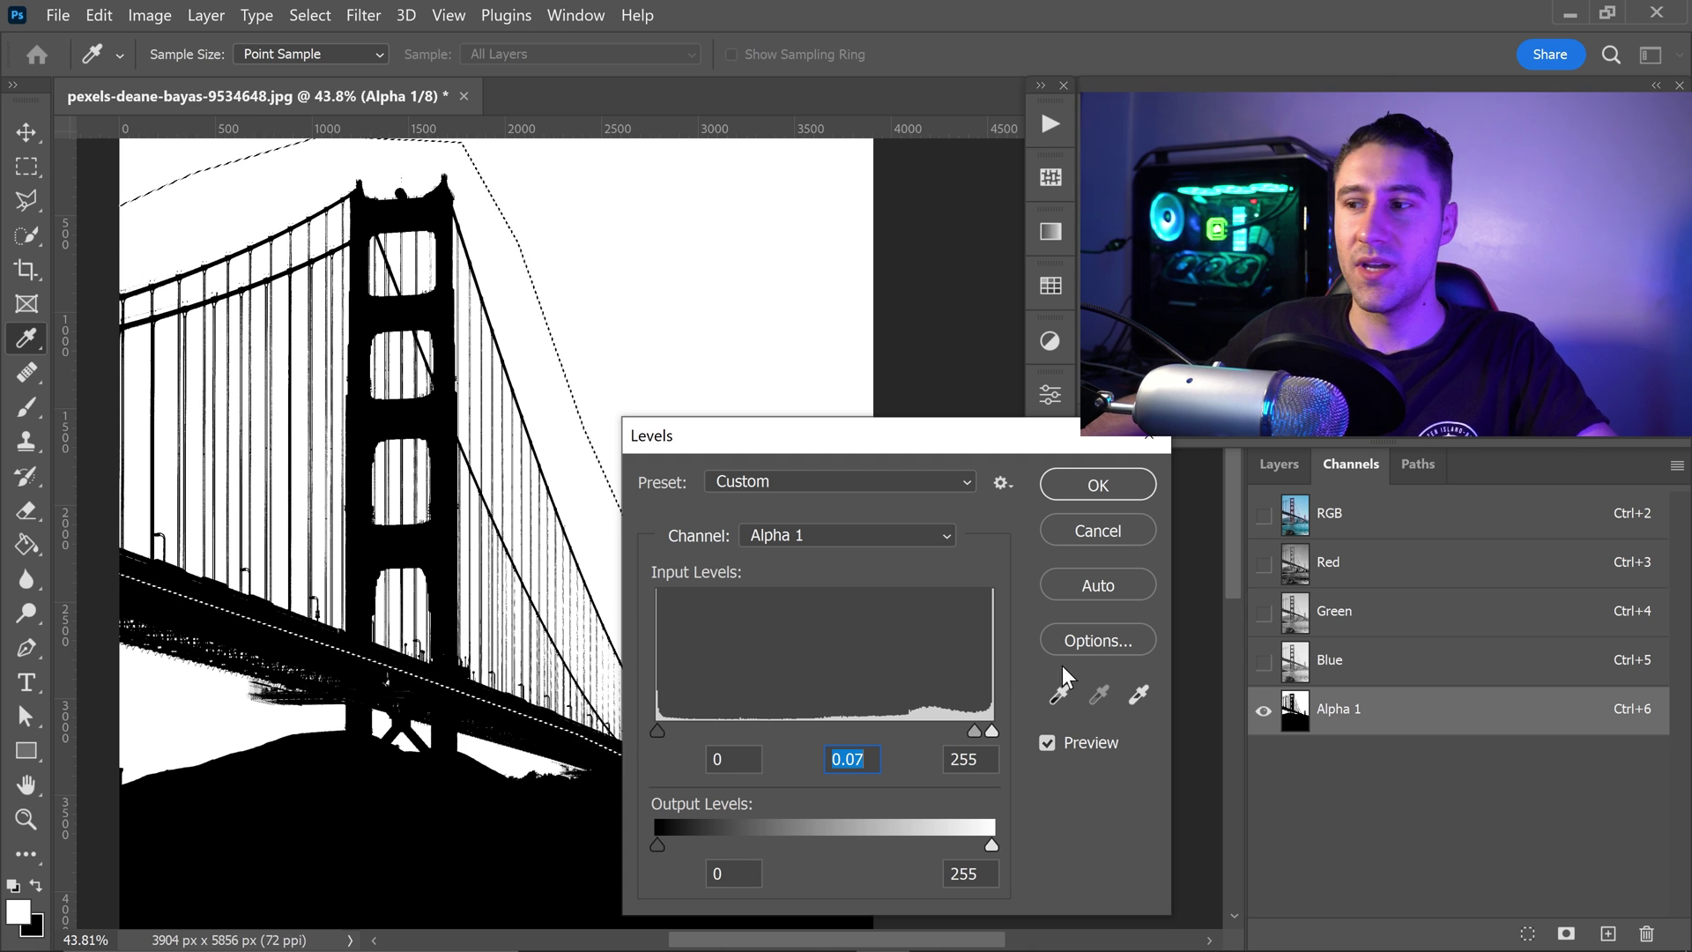
{"action": "left_click", "coordinate": [1048, 743]}
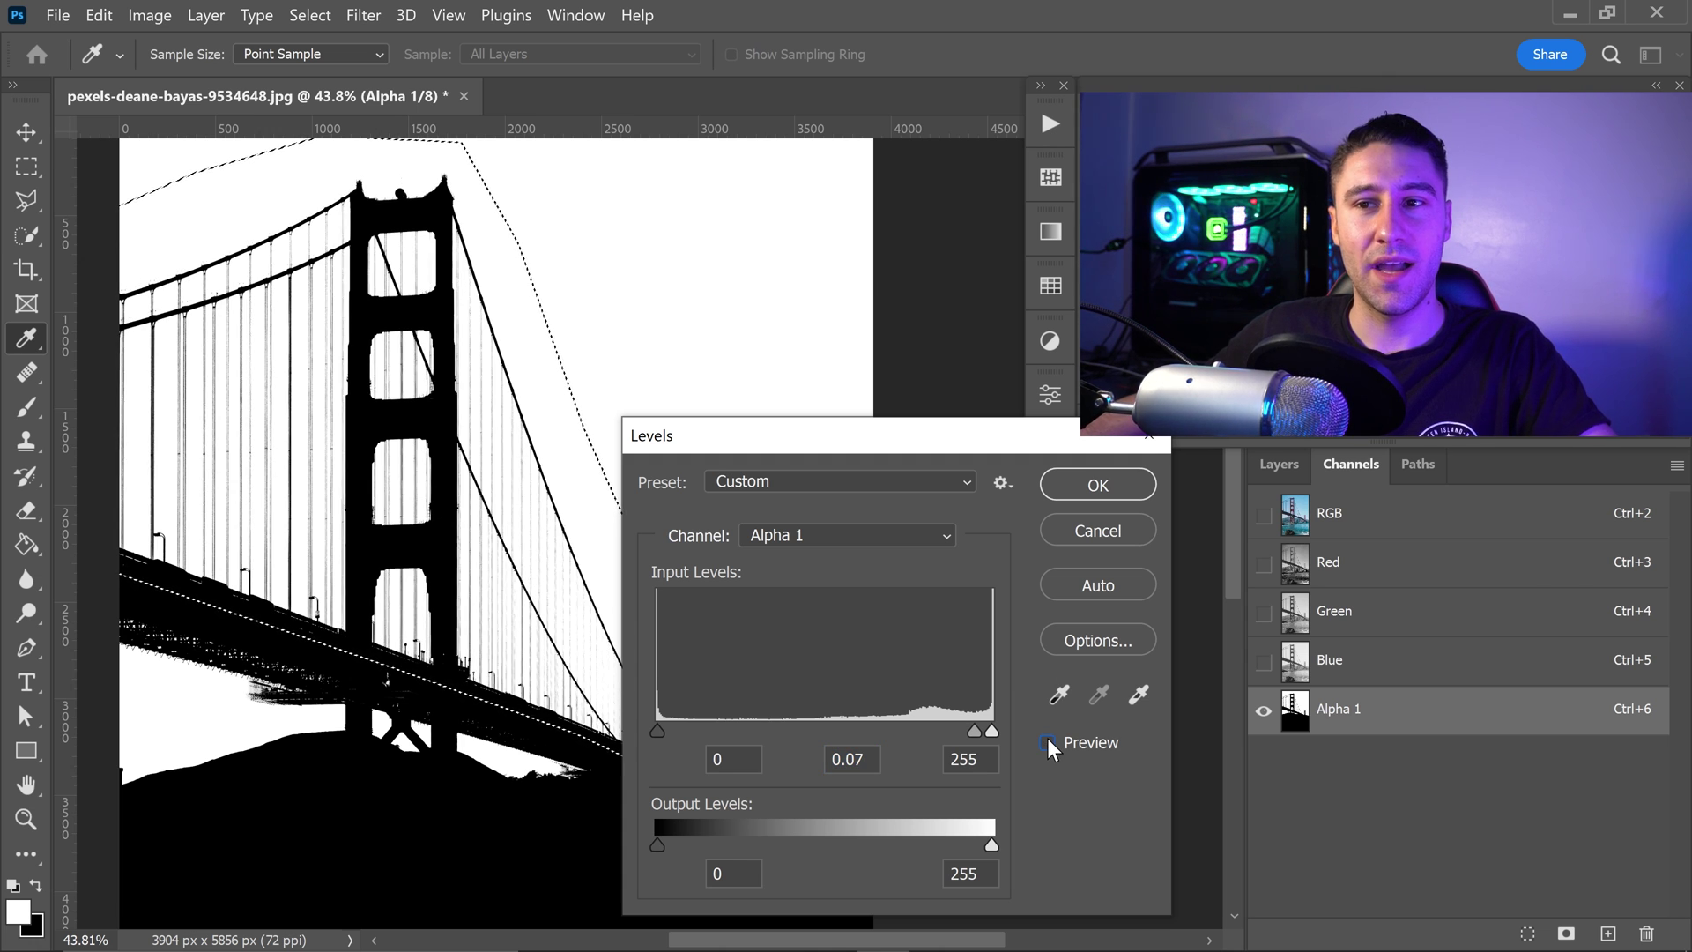
{"action": "left_click", "coordinate": [1048, 742]}
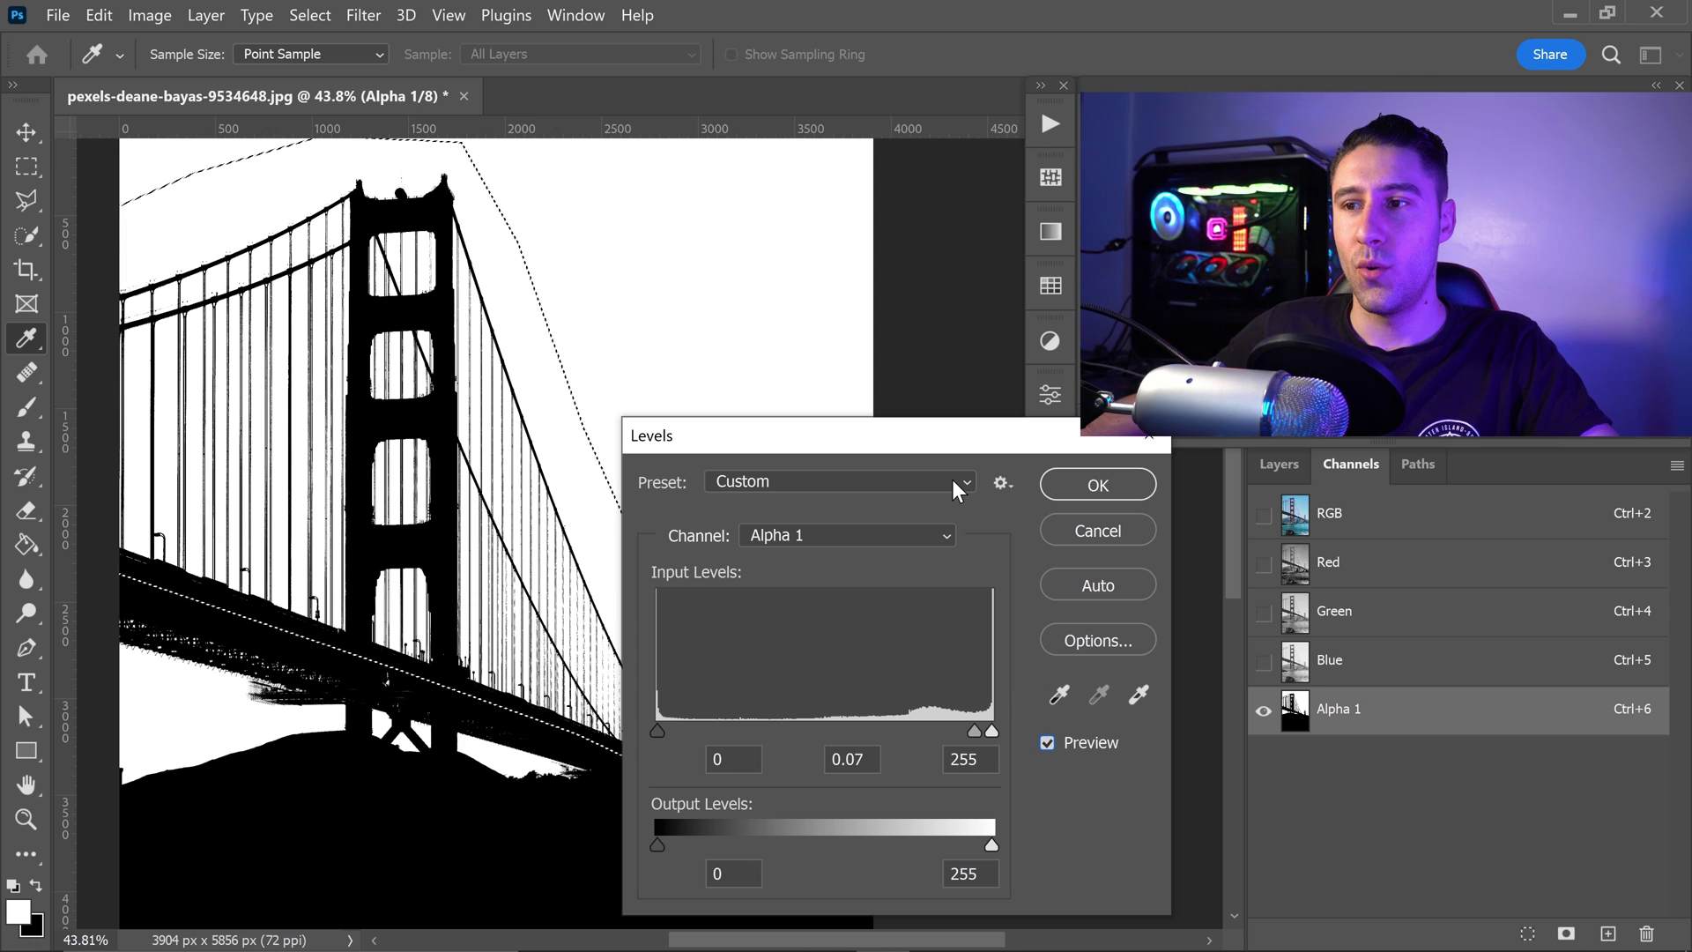
{"action": "left_click_drag", "start_coordinate": [961, 437], "coordinate": [781, 404]}
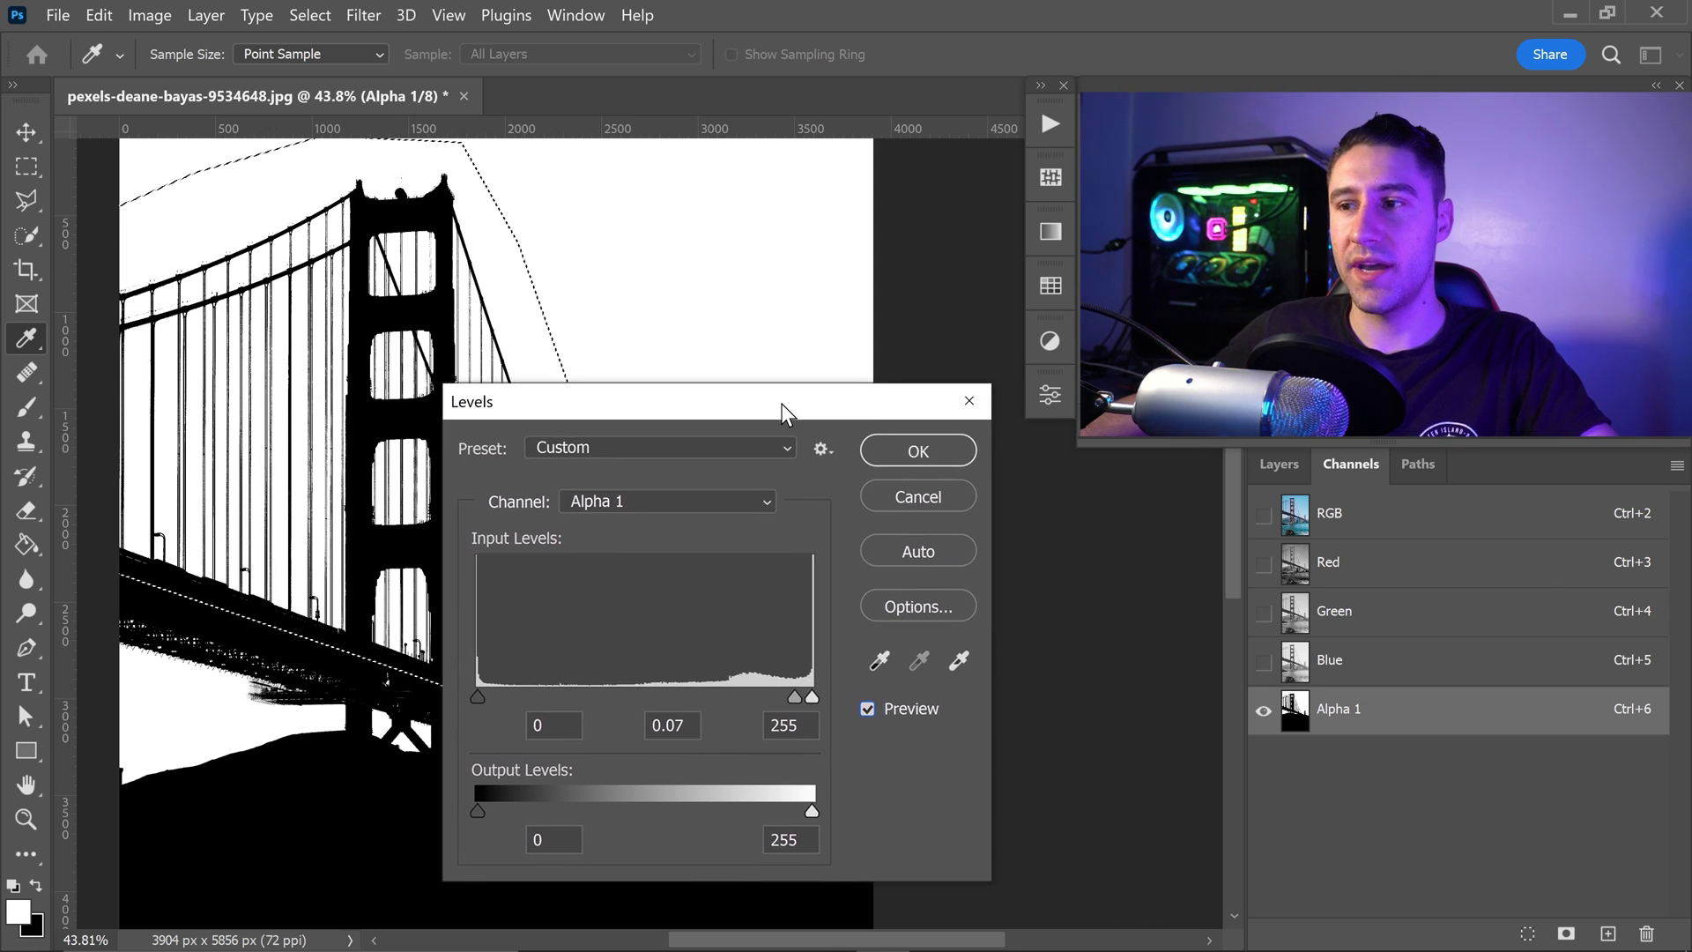
{"action": "left_click", "coordinate": [898, 437]}
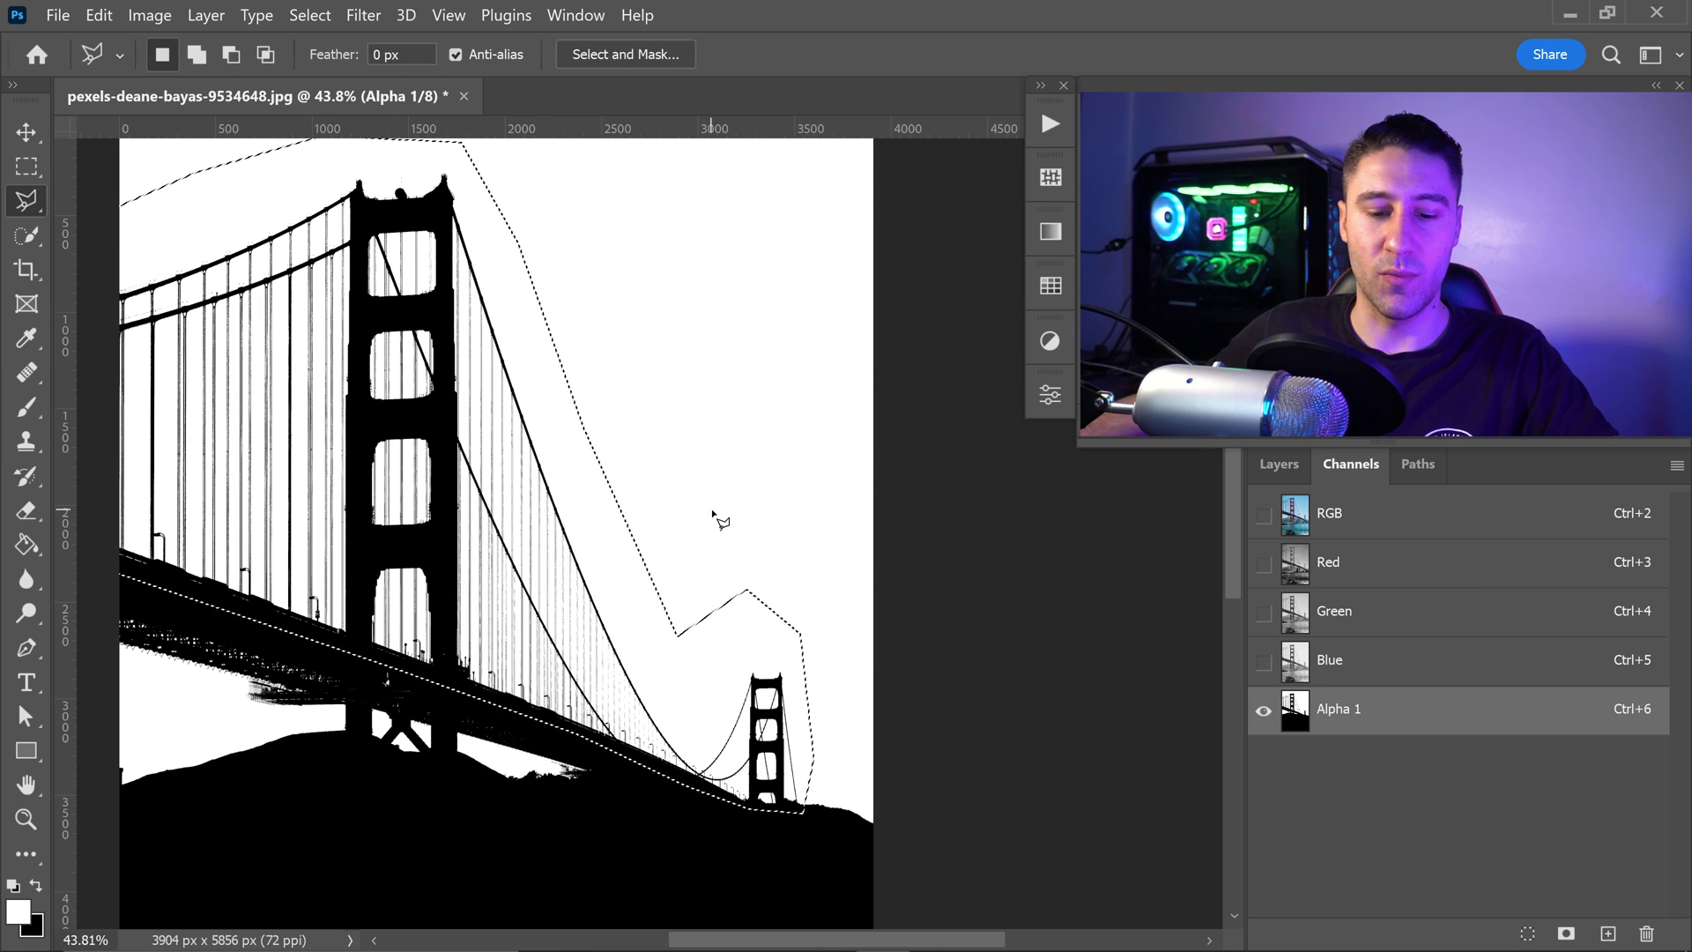
{"action": "key", "text": "ctrl+d"}
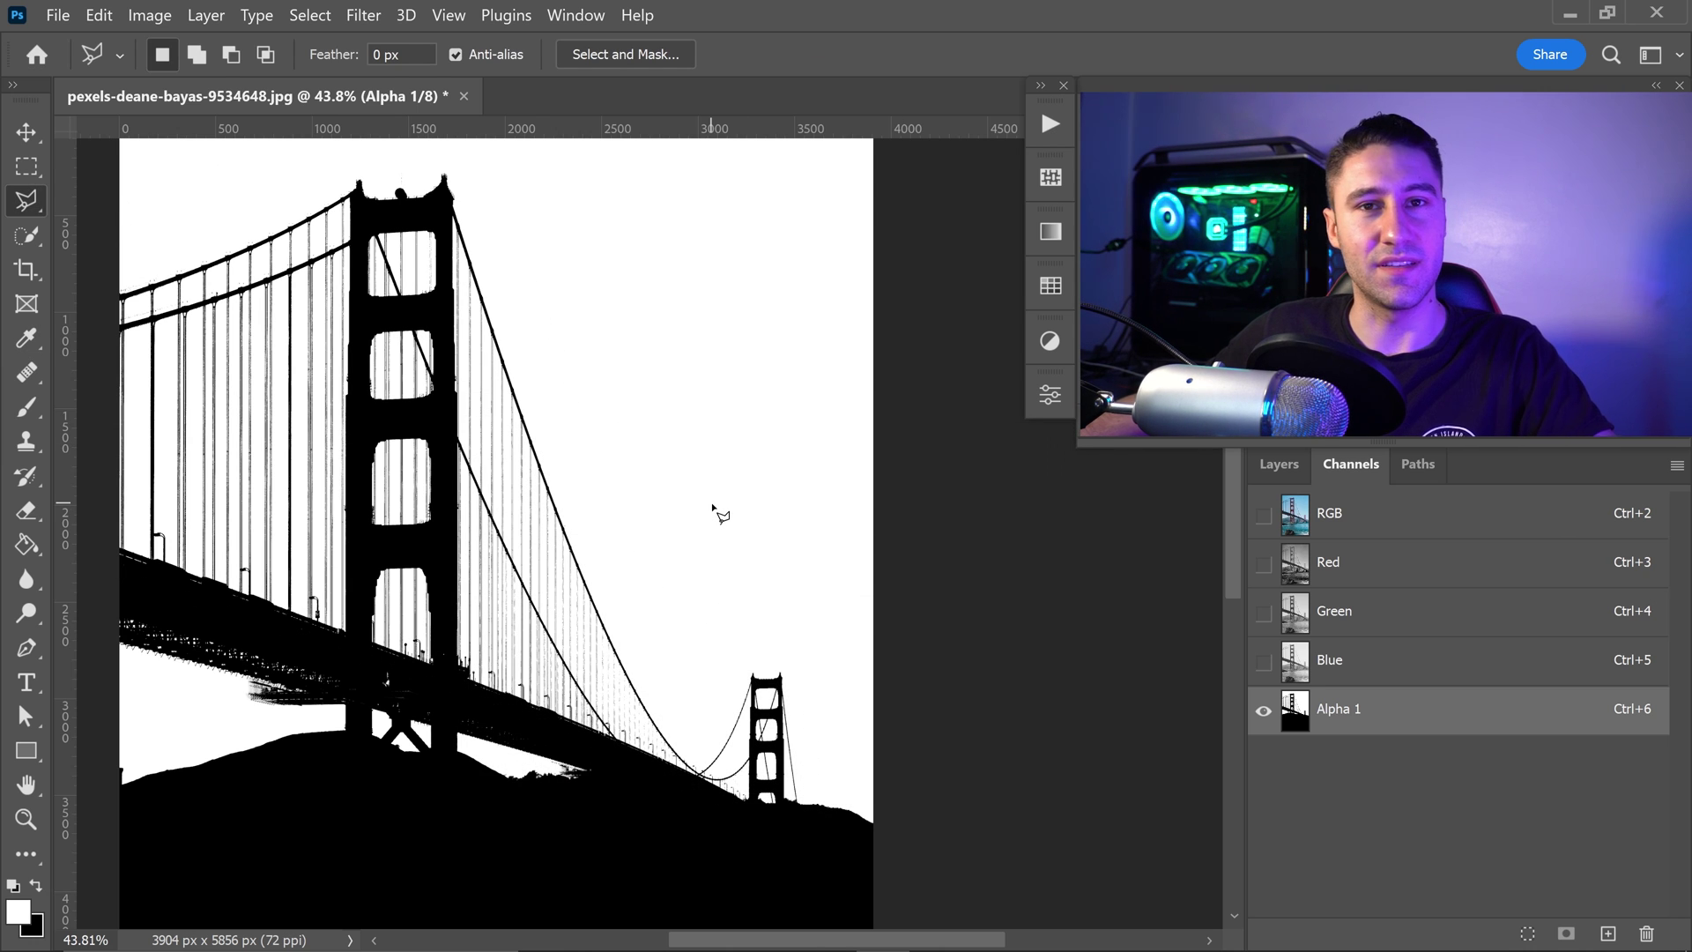
- Activate the Move tool and examine the channel's cable and edge detail around the small distant tower
{"action": "scroll", "coordinate": [721, 516], "scroll_direction": "down", "scroll_amount": 3}
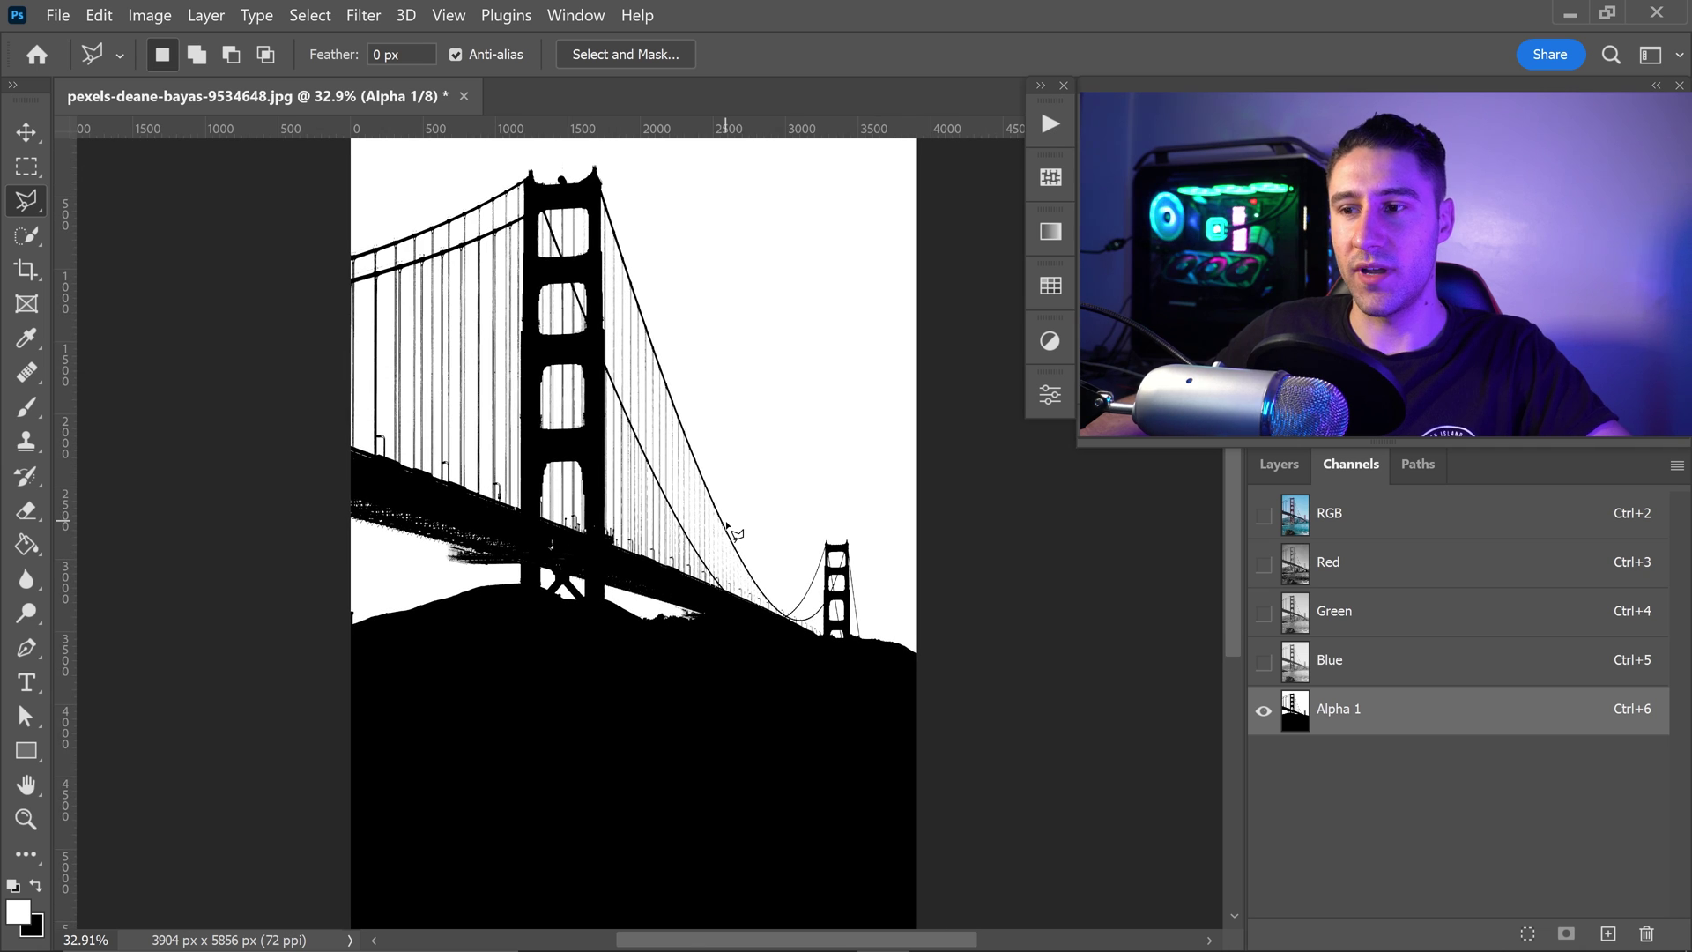
{"action": "scroll", "coordinate": [738, 533], "scroll_direction": "down", "scroll_amount": 1}
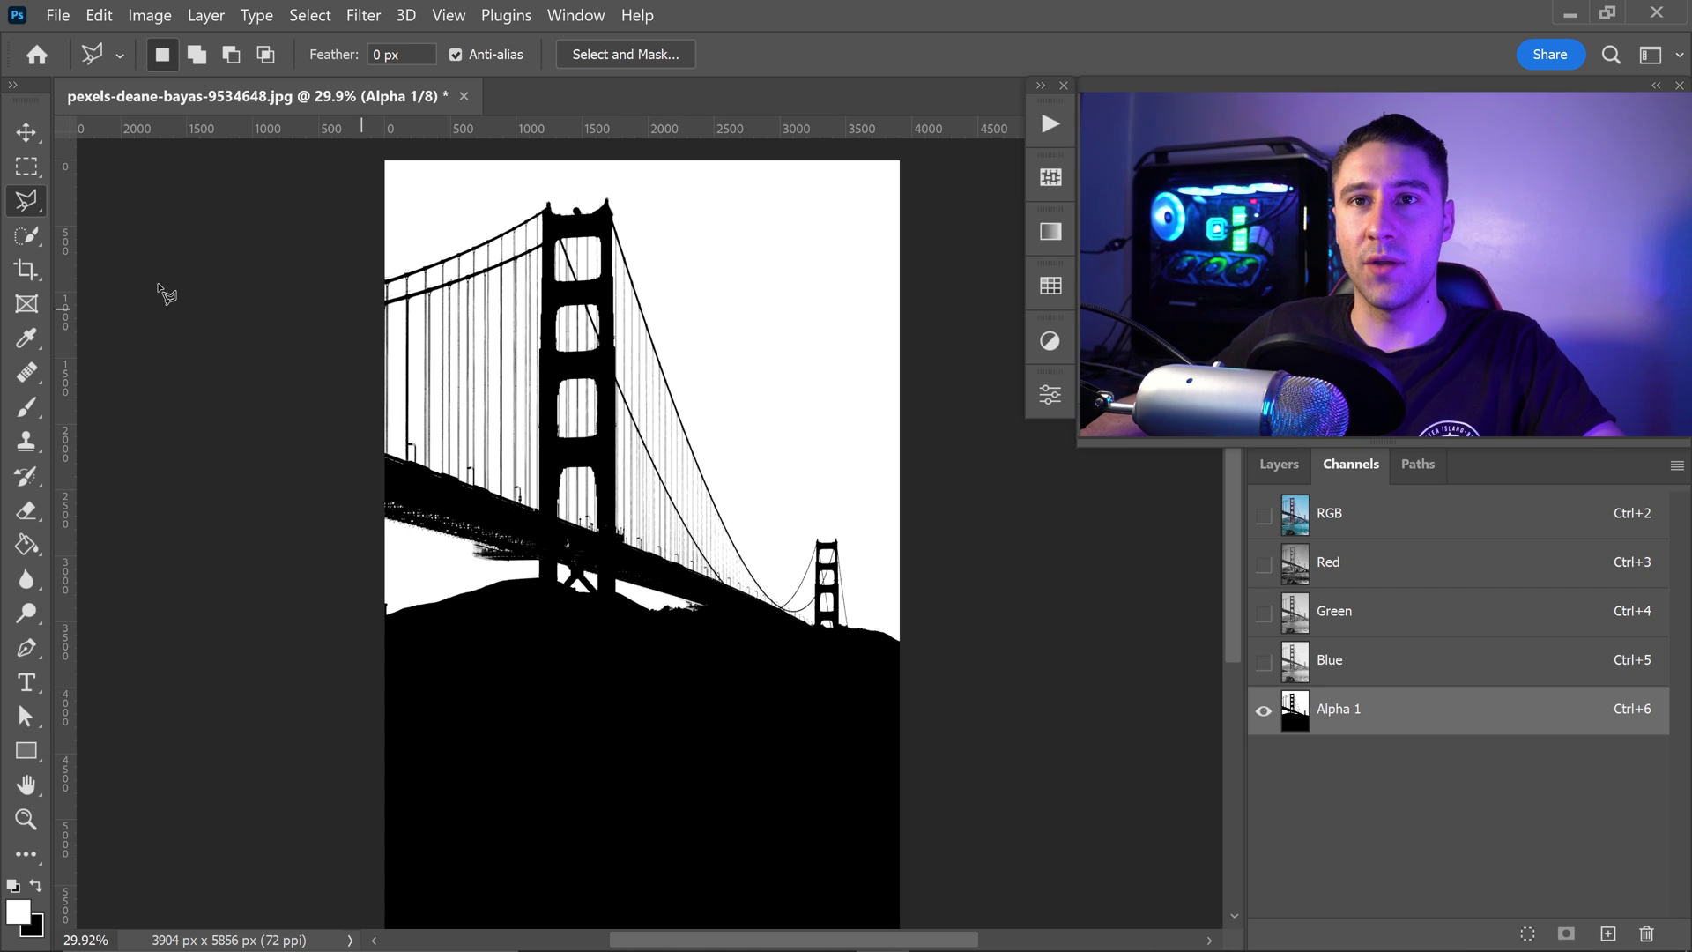
{"action": "left_click", "coordinate": [28, 132]}
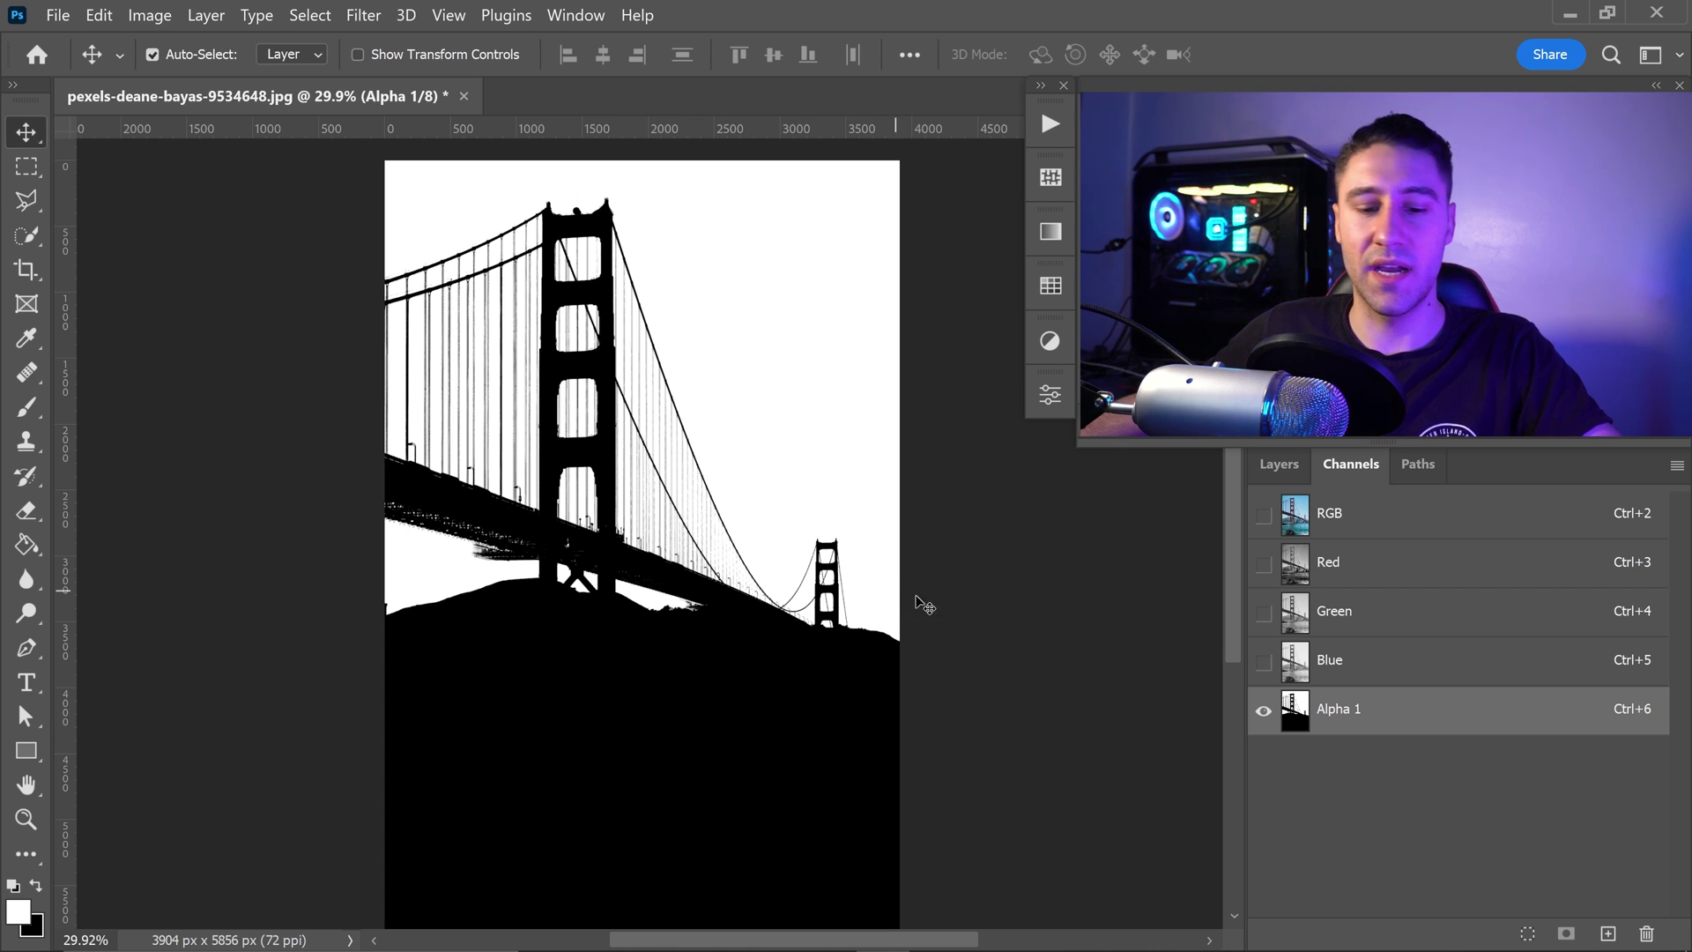
{"action": "scroll", "coordinate": [934, 607], "scroll_direction": "up", "scroll_amount": 4}
{"action": "scroll", "coordinate": [868, 582], "scroll_direction": "up", "scroll_amount": 5}
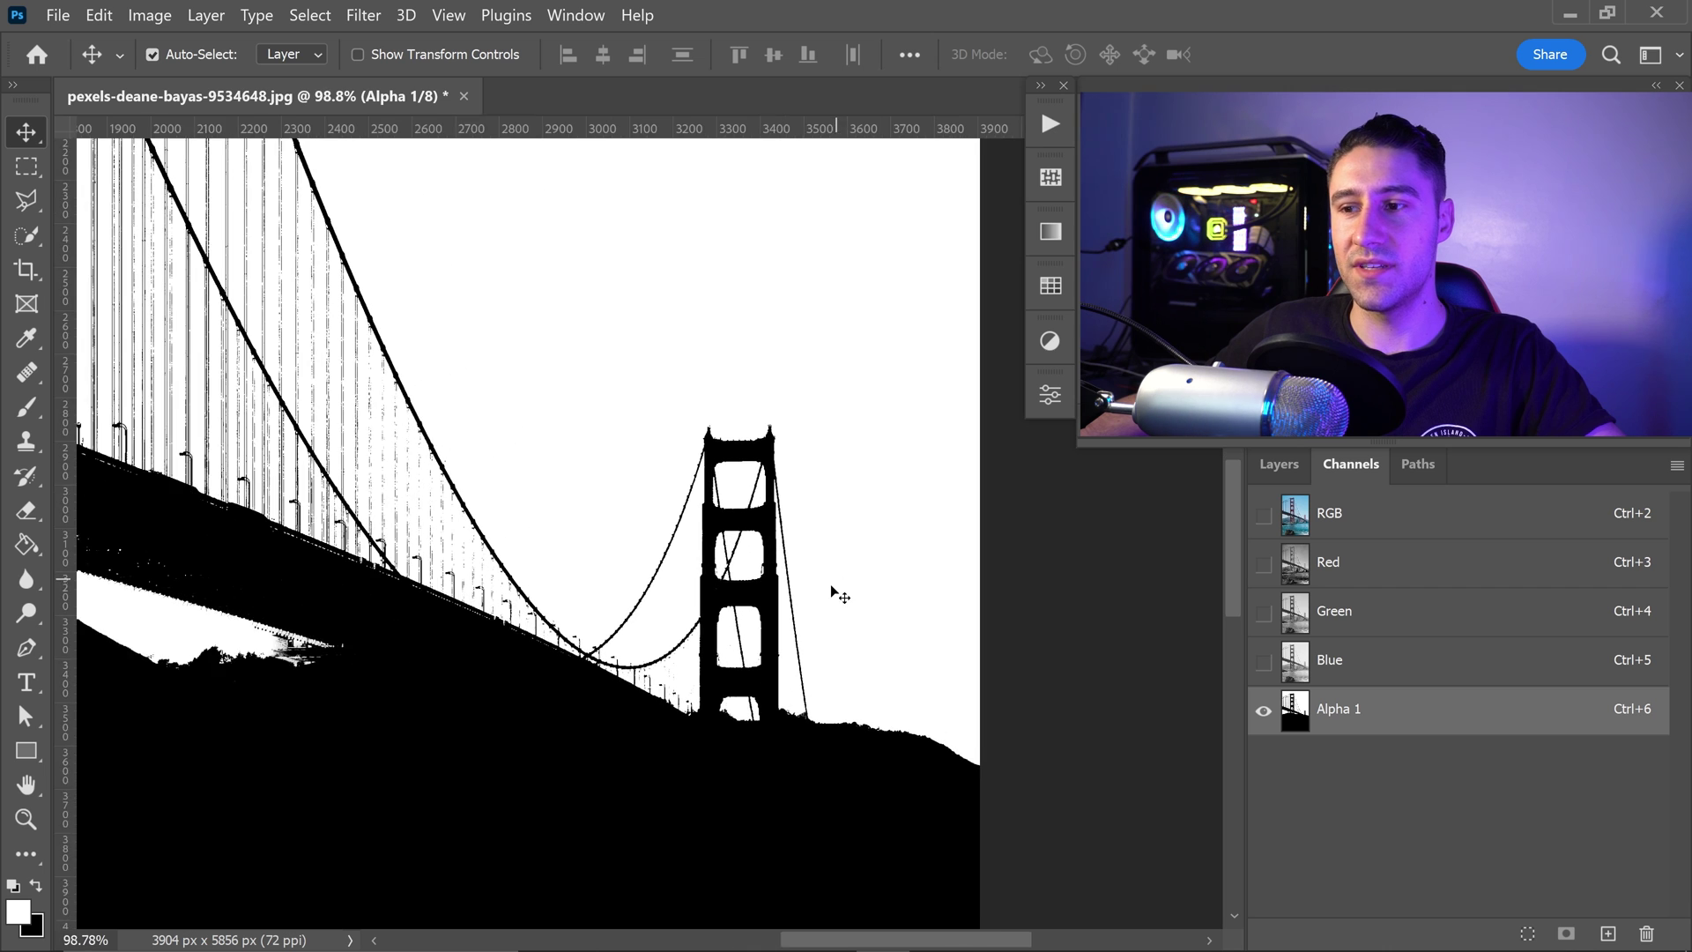
{"action": "scroll", "coordinate": [696, 602], "scroll_direction": "up", "scroll_amount": 2}
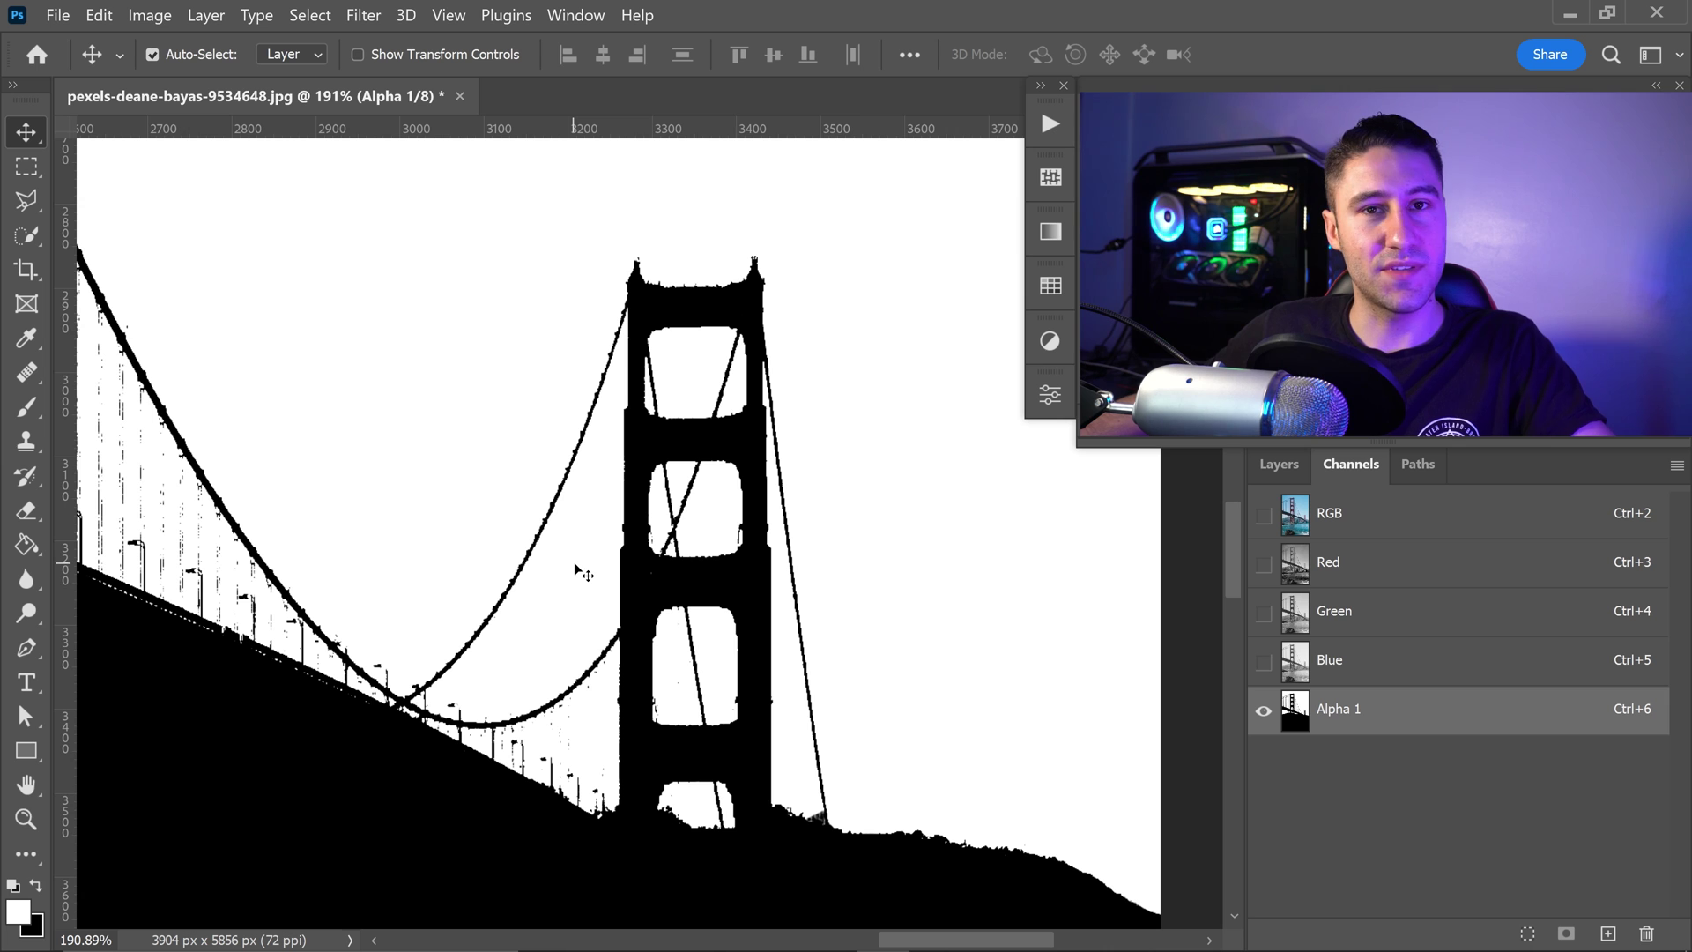
- Show the RGB composite, hide the Alpha 1 channel, and add a new empty layer above the Background
{"action": "scroll", "coordinate": [782, 489], "scroll_direction": "down", "scroll_amount": 3}
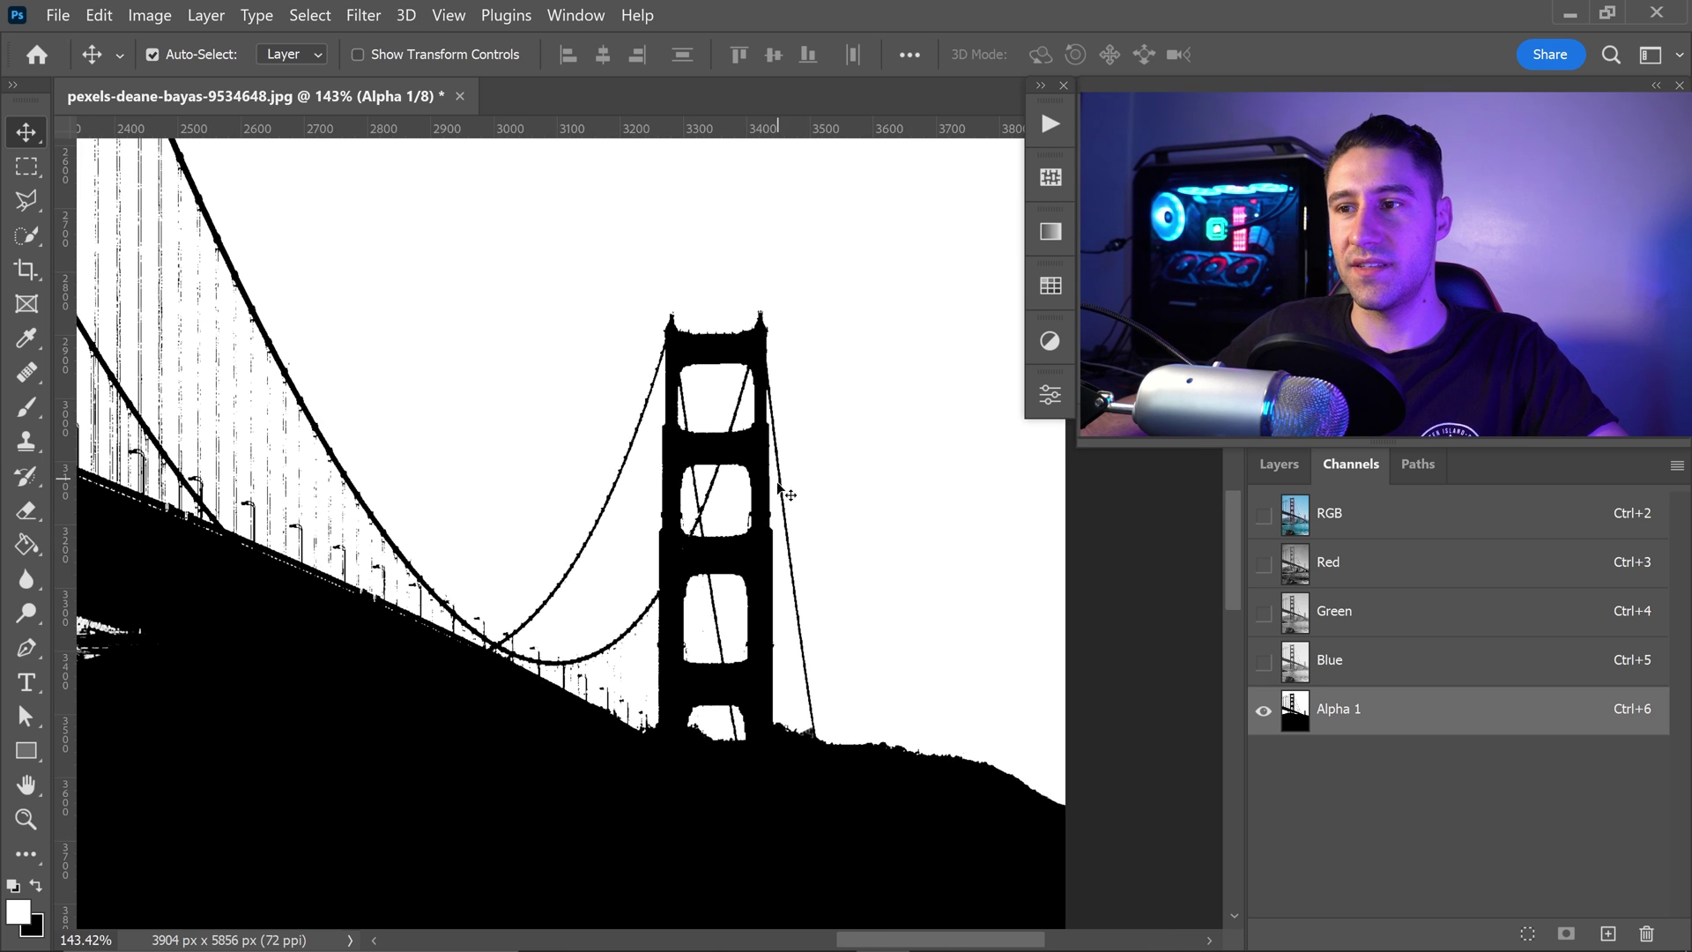
{"action": "scroll", "coordinate": [748, 524], "scroll_direction": "down", "scroll_amount": 3}
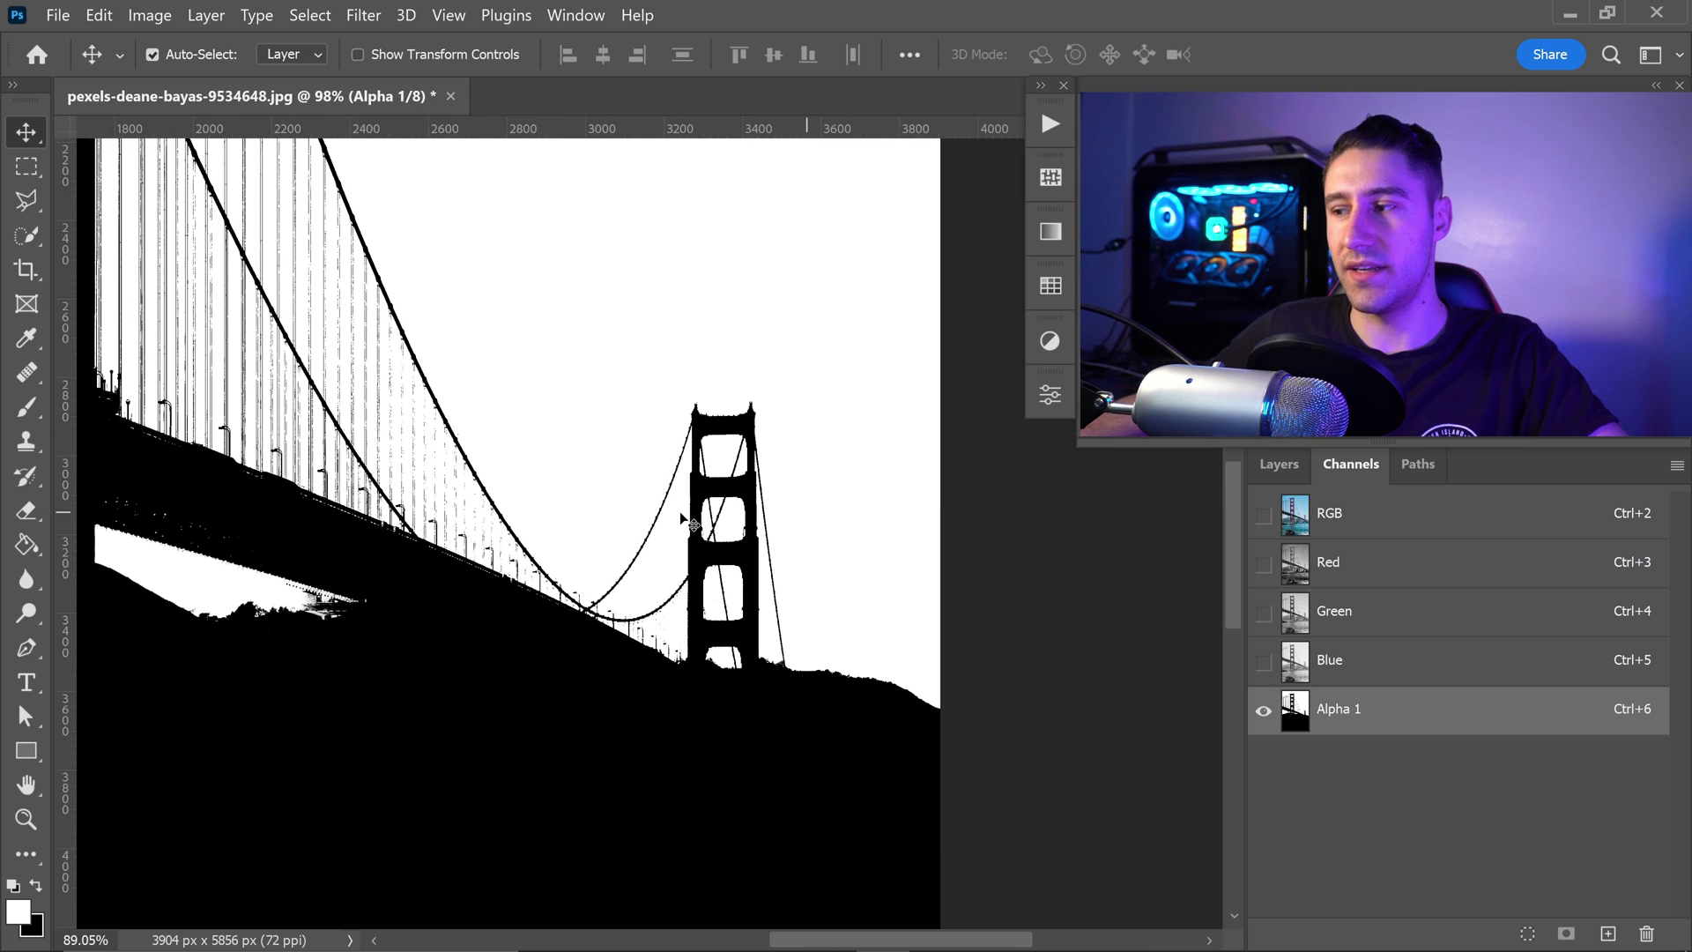
{"action": "left_click", "coordinate": [1261, 519]}
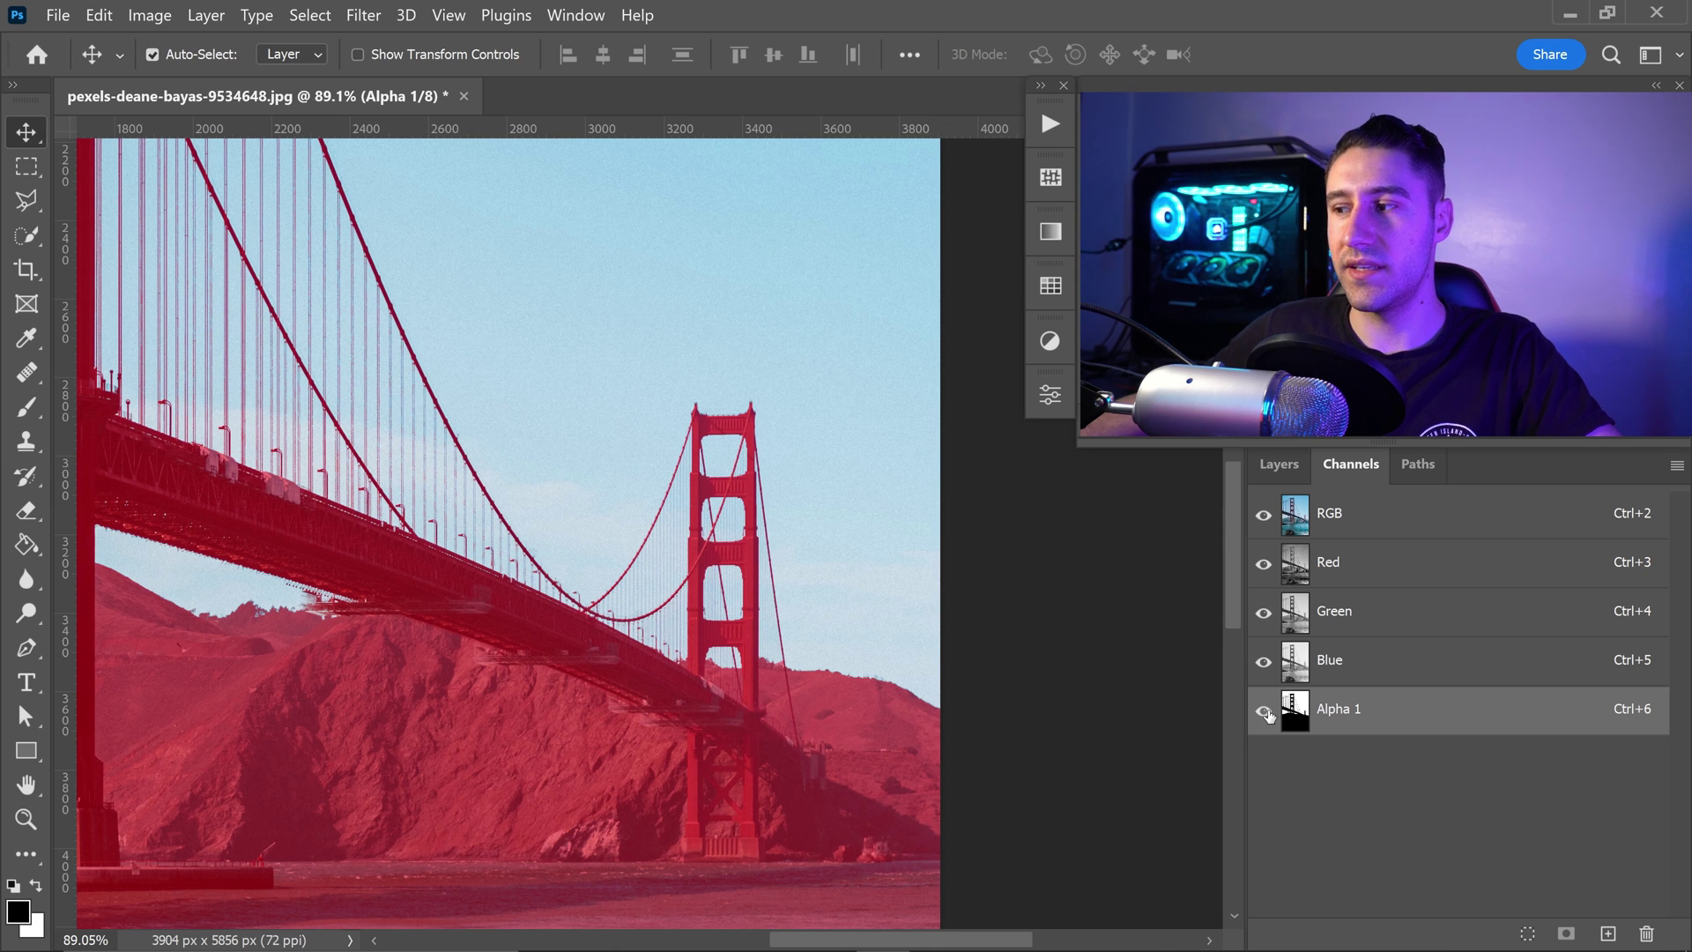
{"action": "left_click", "coordinate": [1264, 710]}
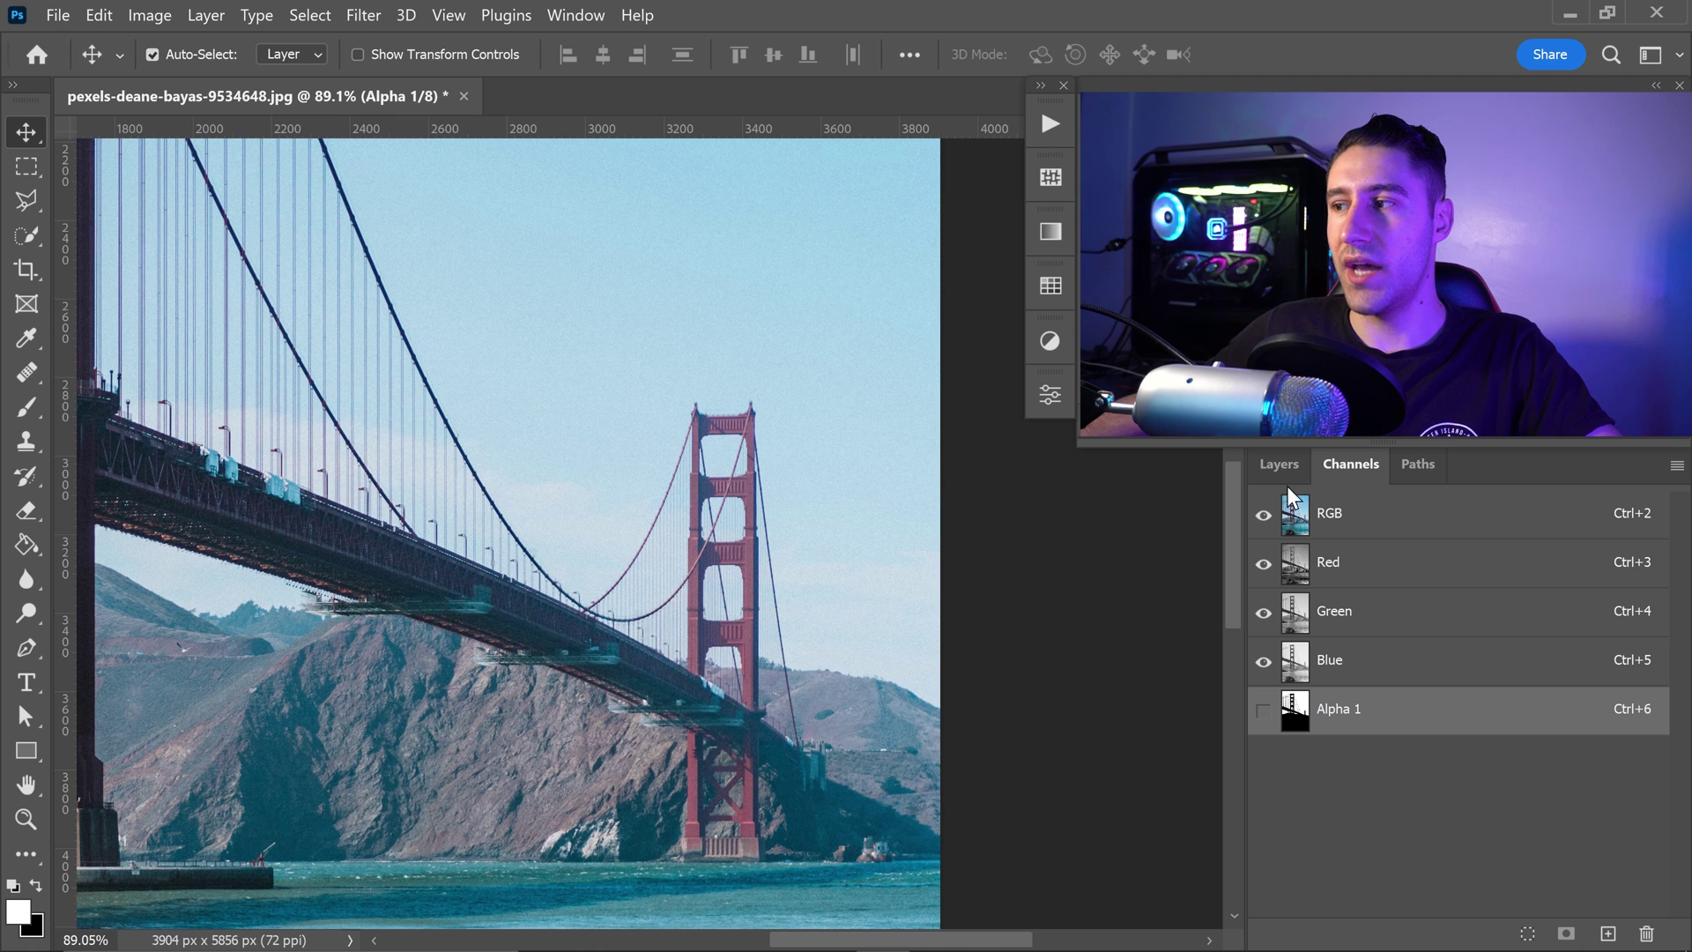
{"action": "left_click", "coordinate": [1277, 469]}
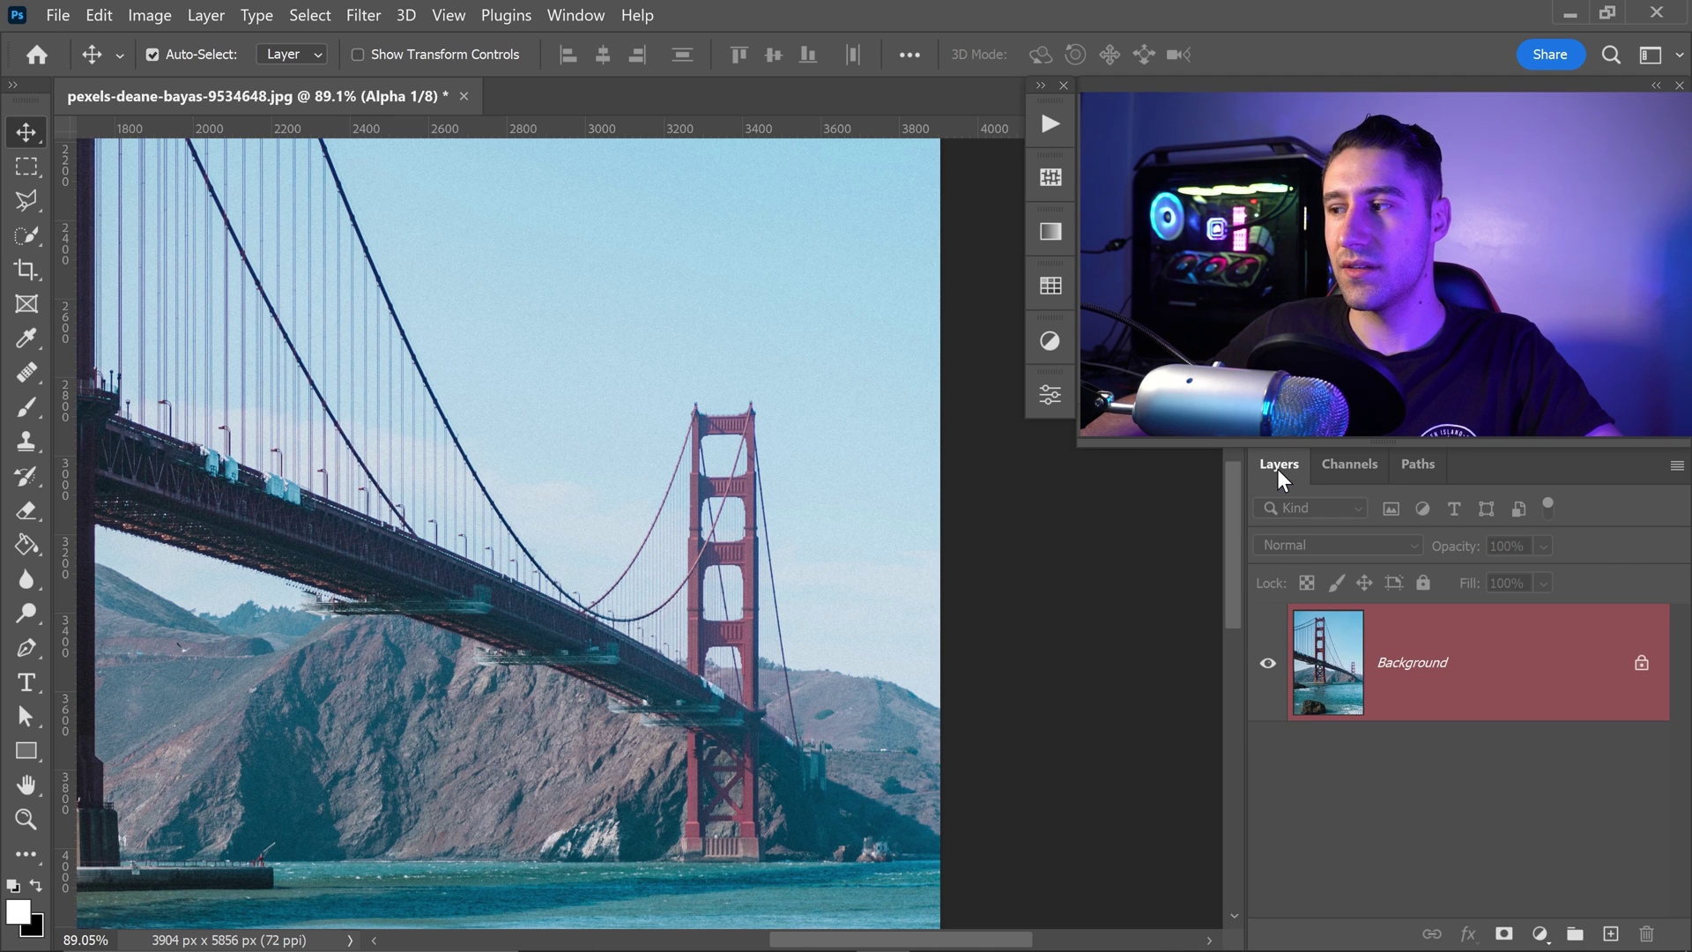
{"action": "left_click", "coordinate": [1612, 934]}
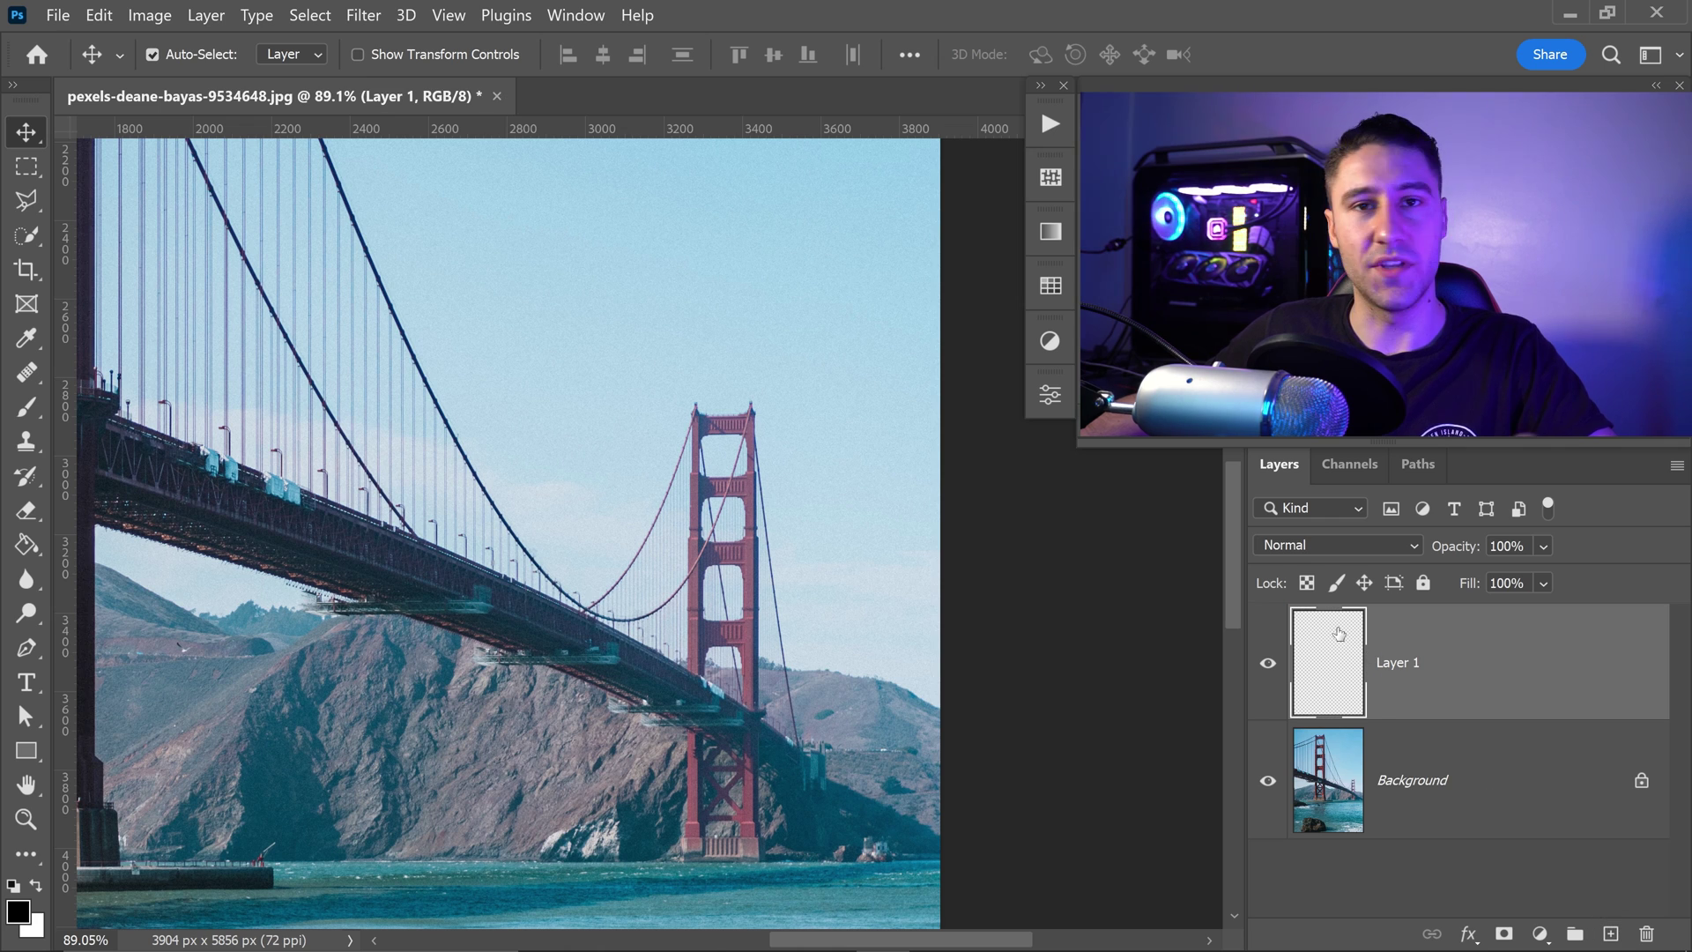
- Draw a thin vertical rectangle shape about 6 px wide and 642 px tall along the left side of the distant tower
{"action": "scroll", "coordinate": [731, 542], "scroll_direction": "up", "scroll_amount": 3}
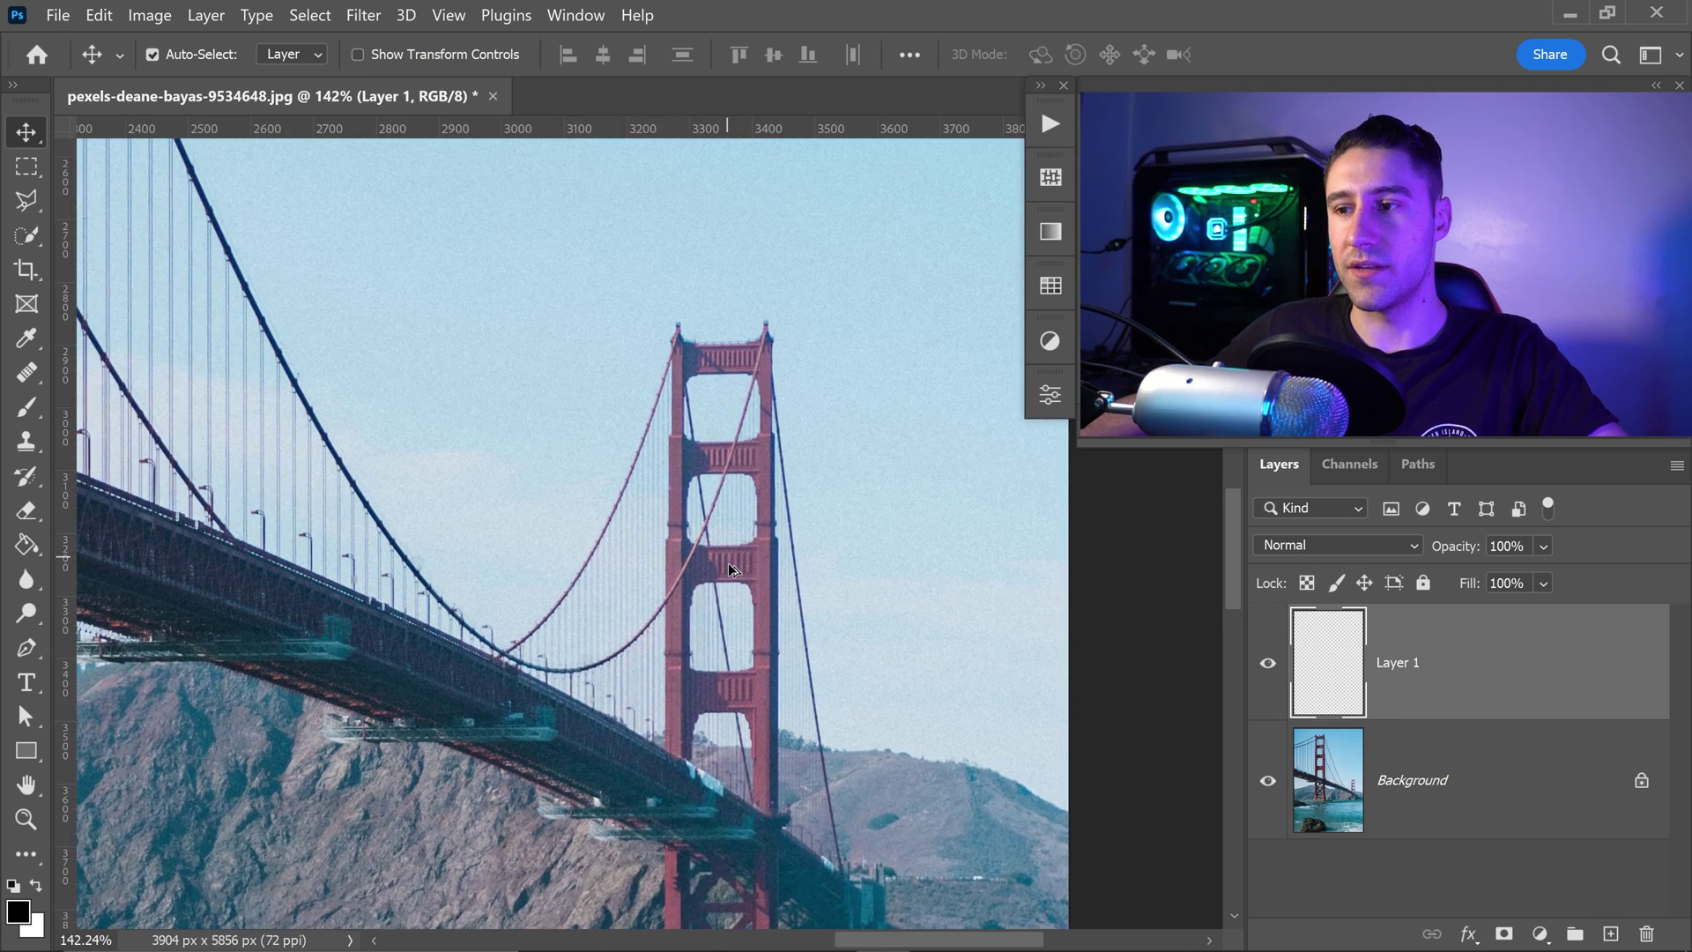
{"action": "scroll", "coordinate": [729, 564], "scroll_direction": "up", "scroll_amount": 3}
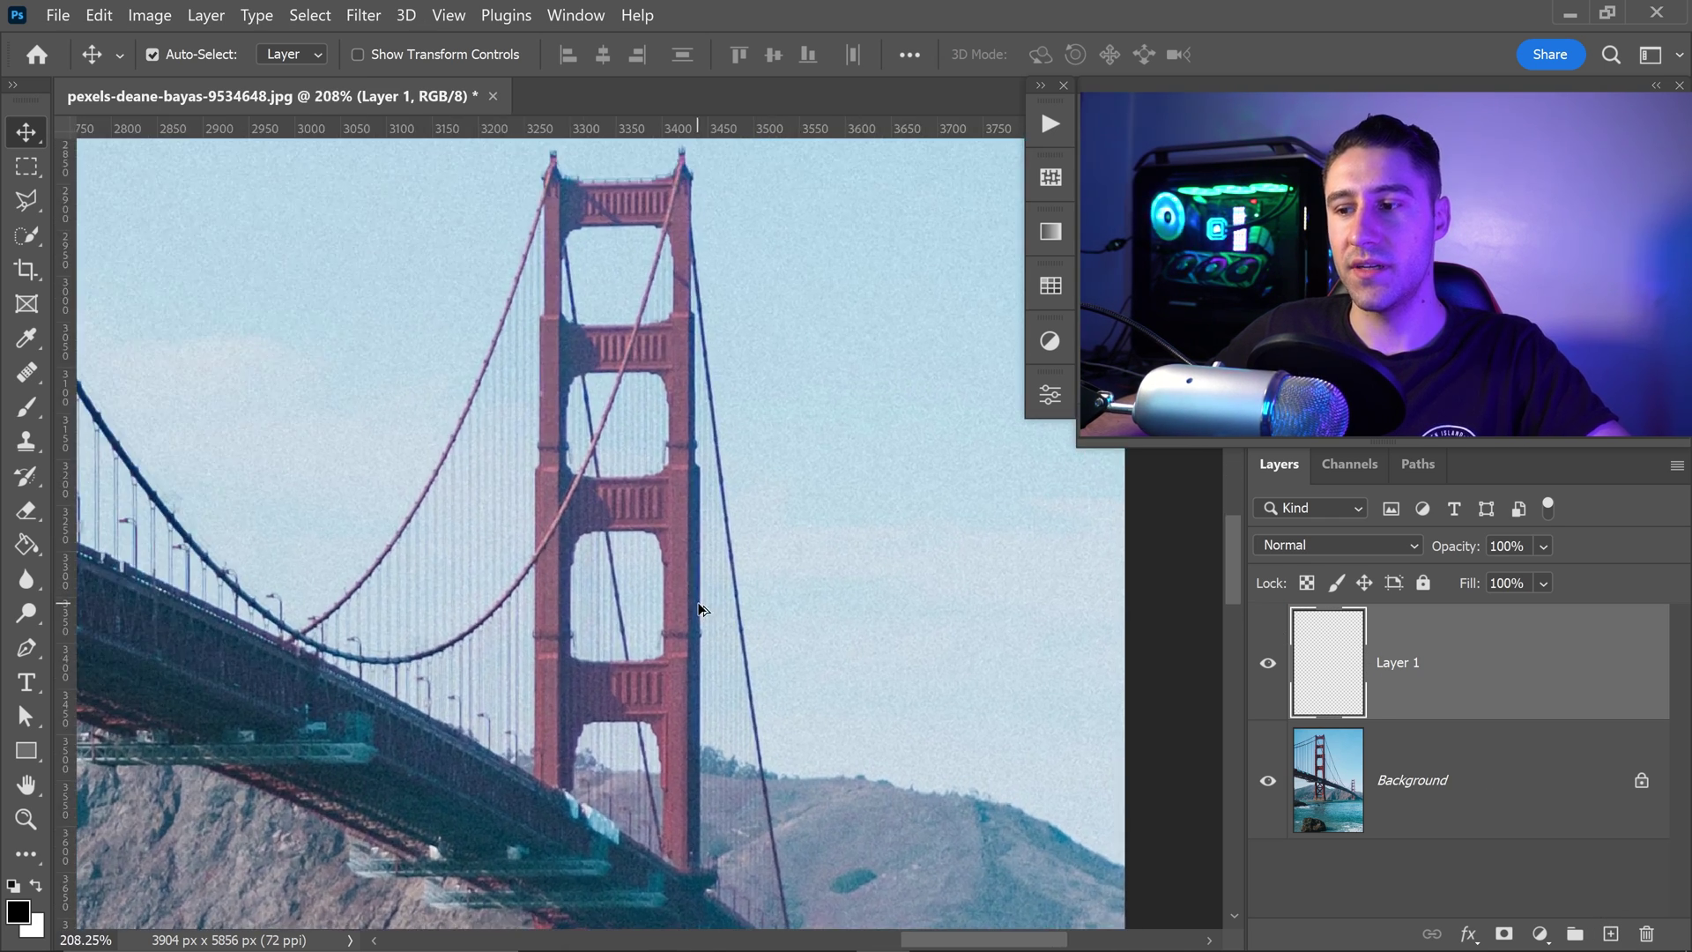
{"action": "scroll", "coordinate": [706, 615], "scroll_direction": "down", "scroll_amount": 1}
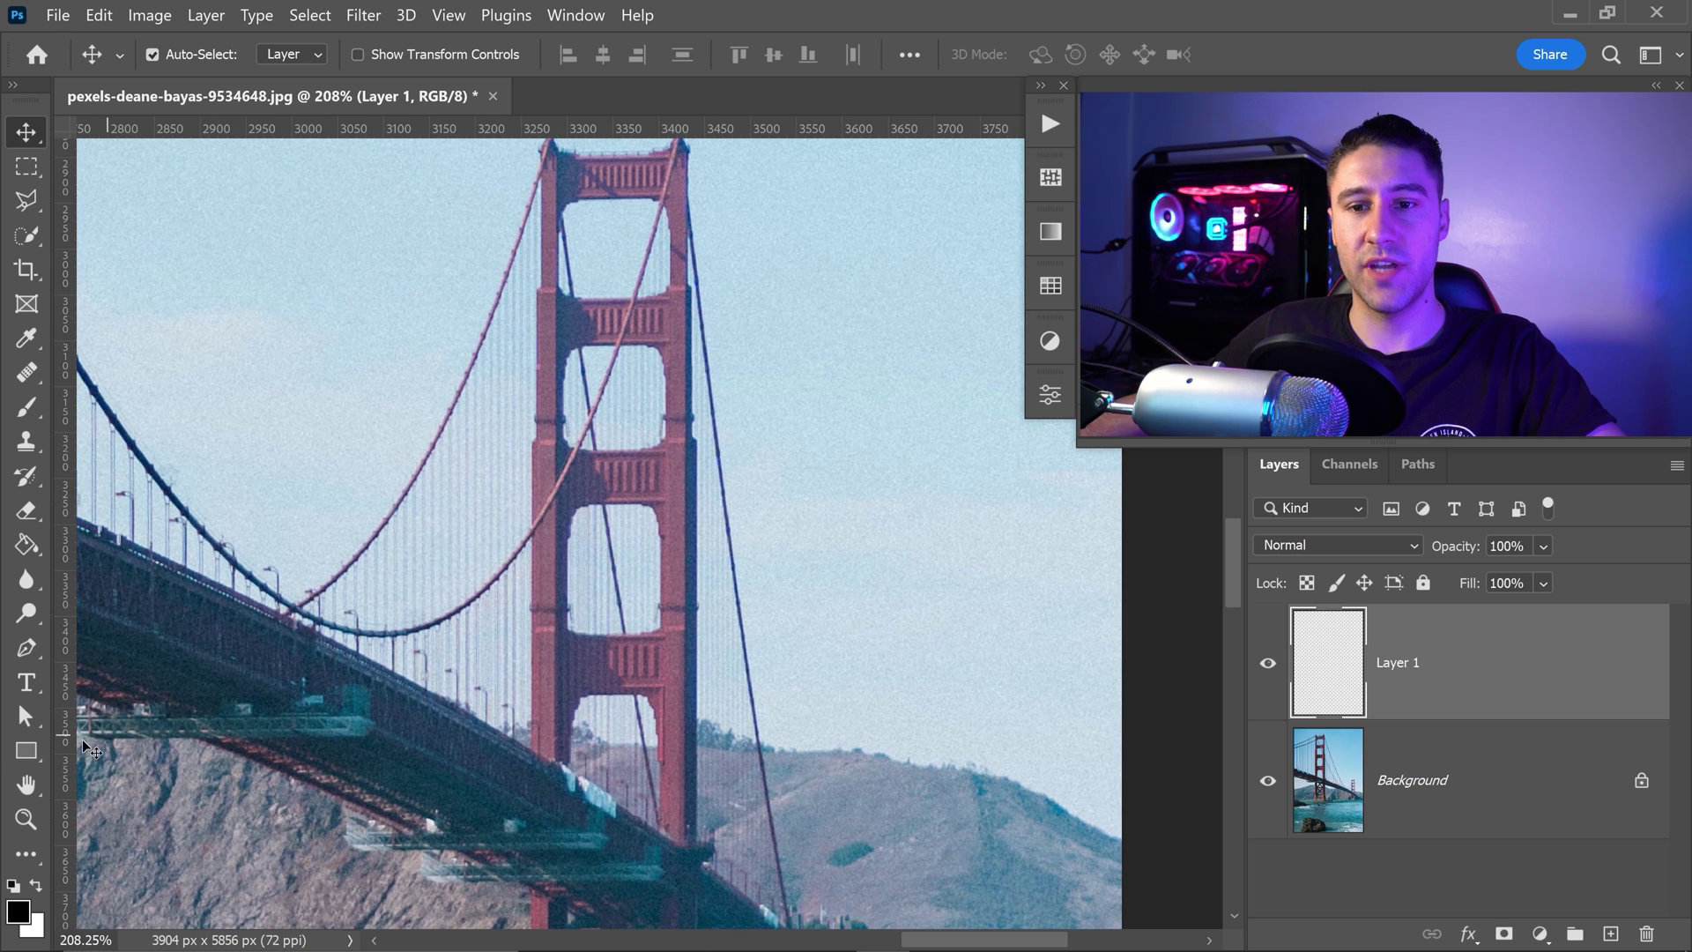
{"action": "left_click", "coordinate": [29, 747]}
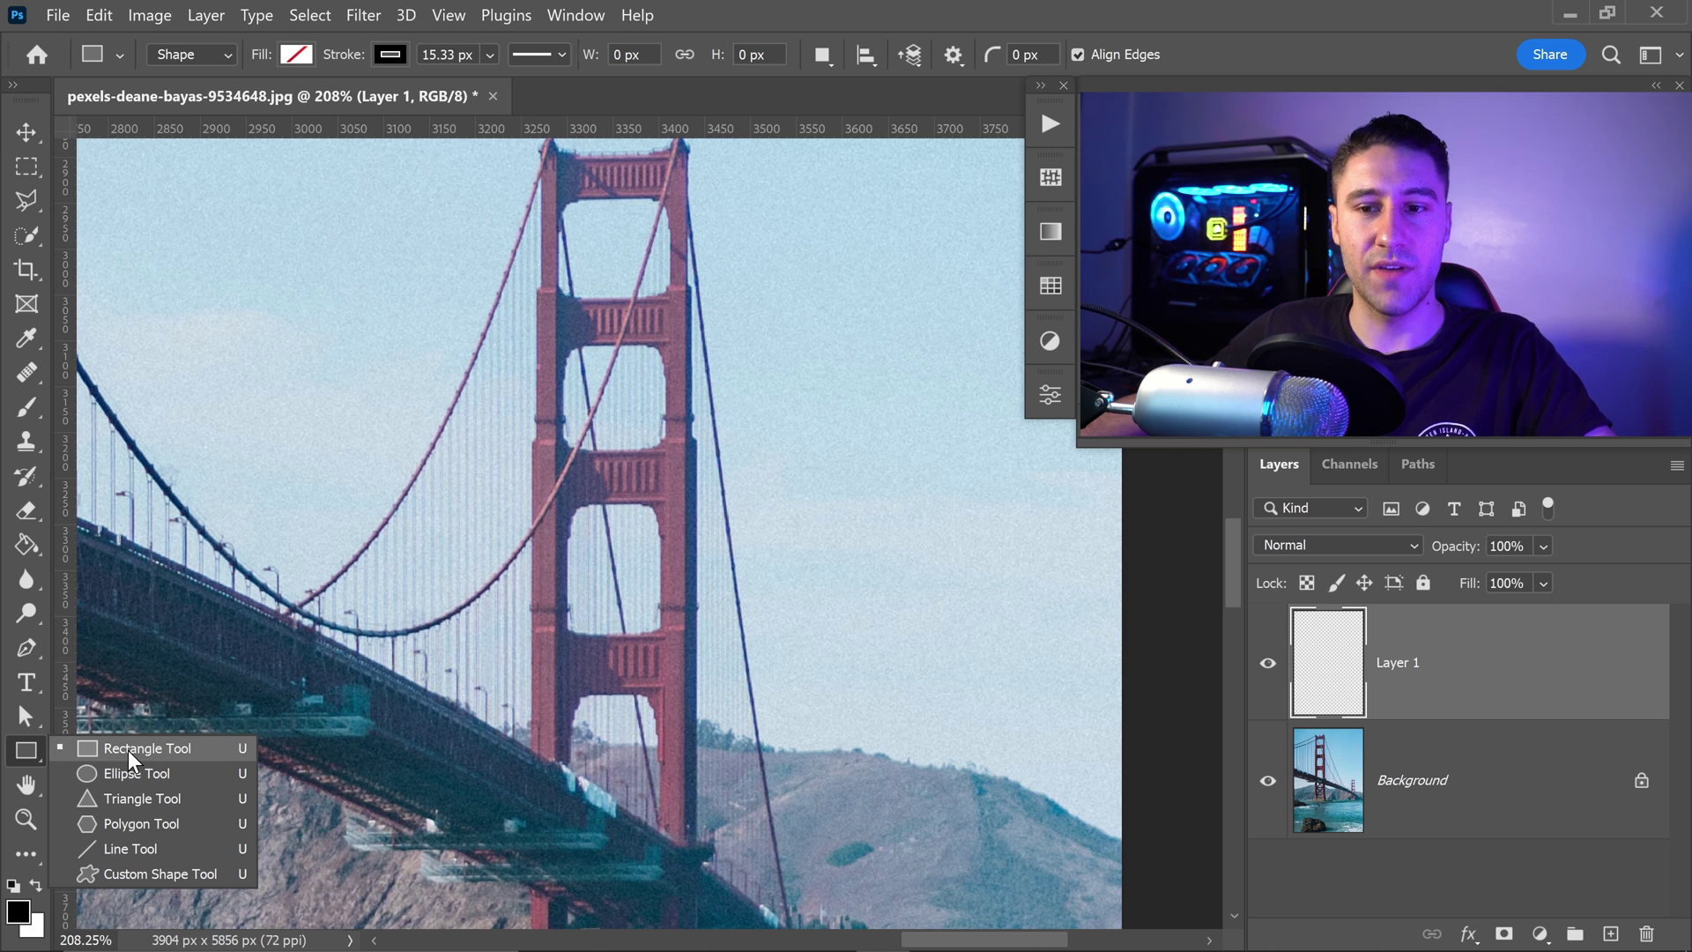
{"action": "left_click", "coordinate": [132, 749]}
{"action": "scroll", "coordinate": [653, 462], "scroll_direction": "up", "scroll_amount": 2}
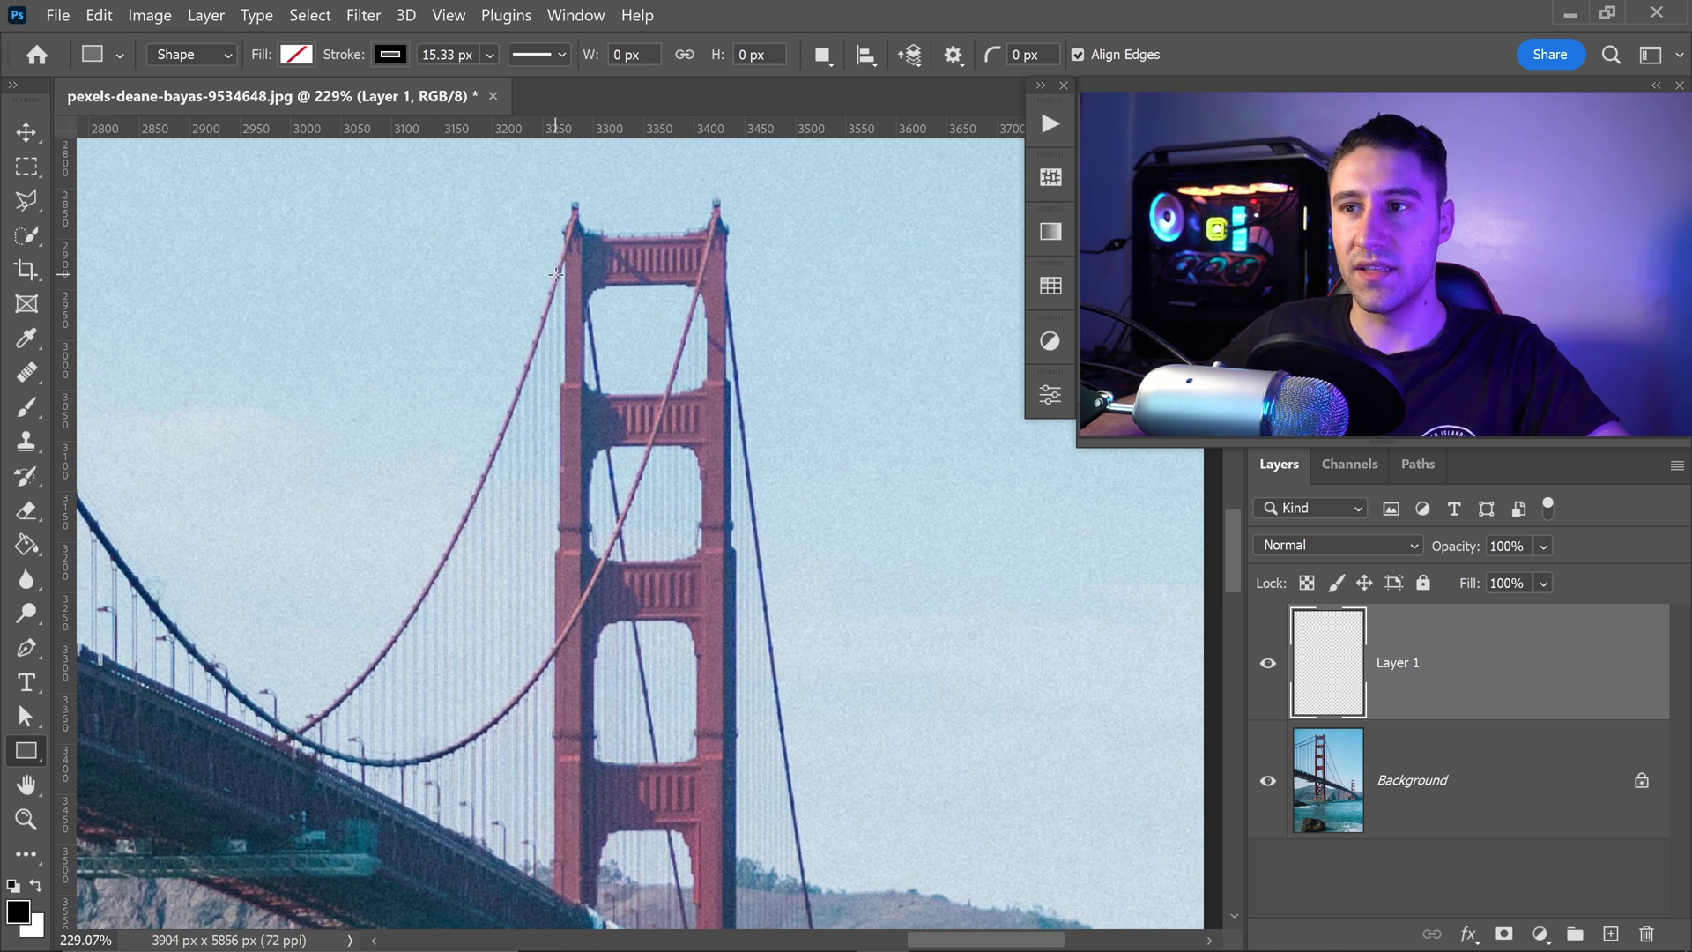
{"action": "left_click_drag", "start_coordinate": [556, 274], "coordinate": [560, 921]}
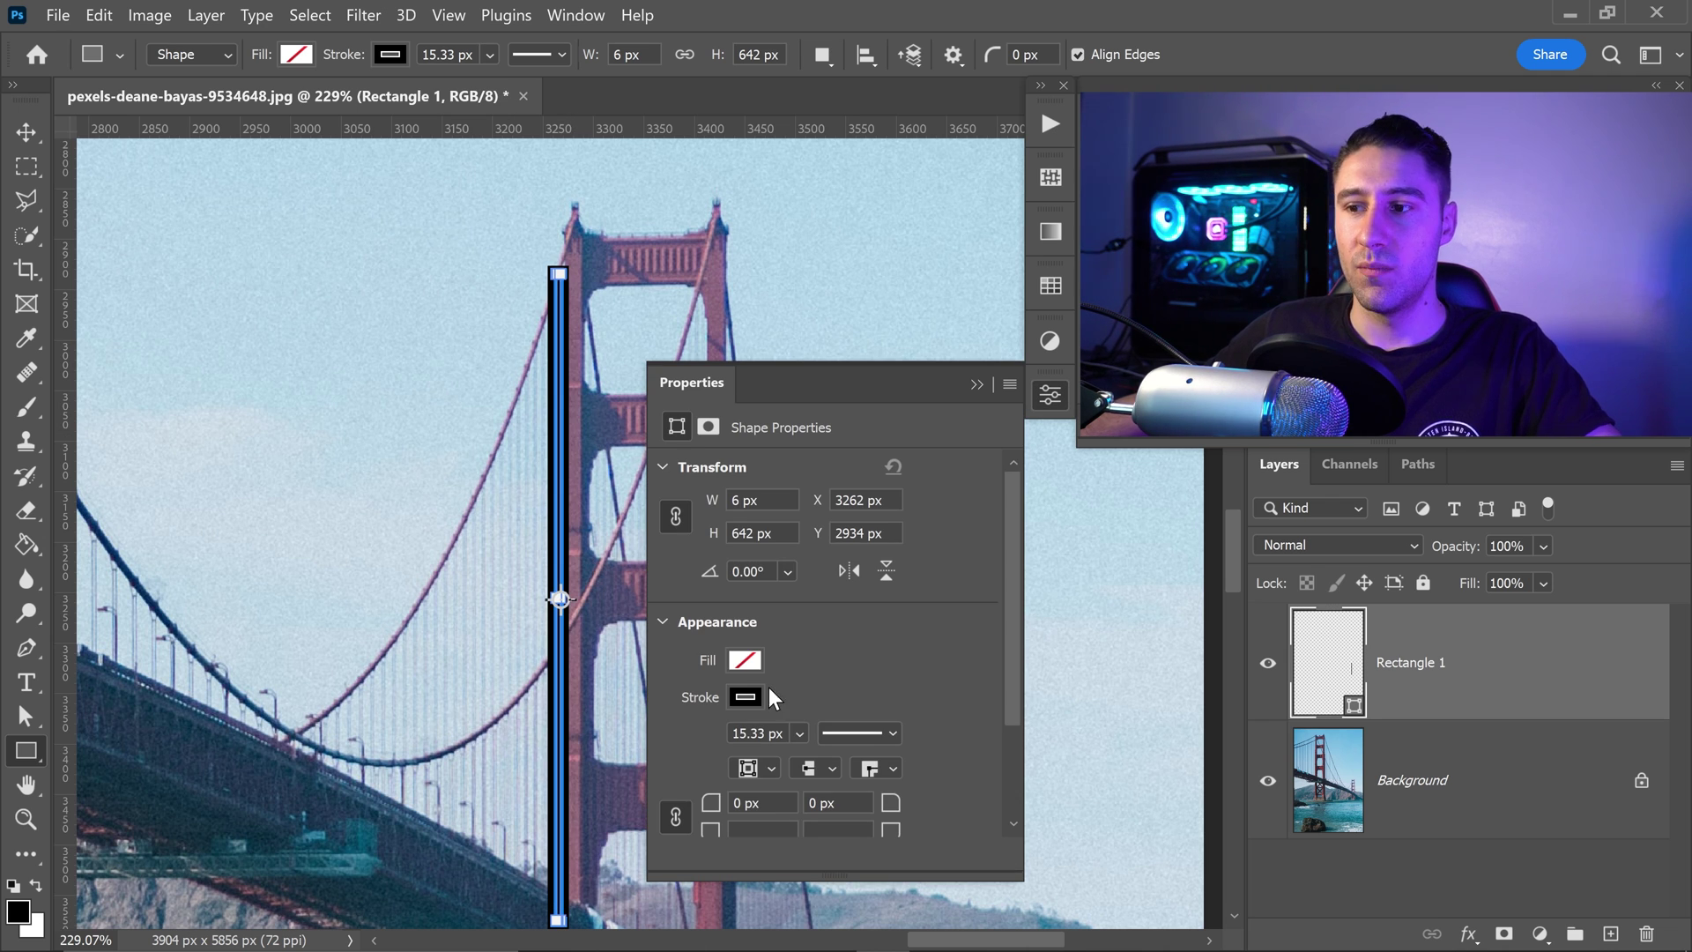
- Remove the rectangle's stroke and fill it with the recently used red
{"action": "left_click", "coordinate": [749, 695]}
{"action": "left_click", "coordinate": [691, 523]}
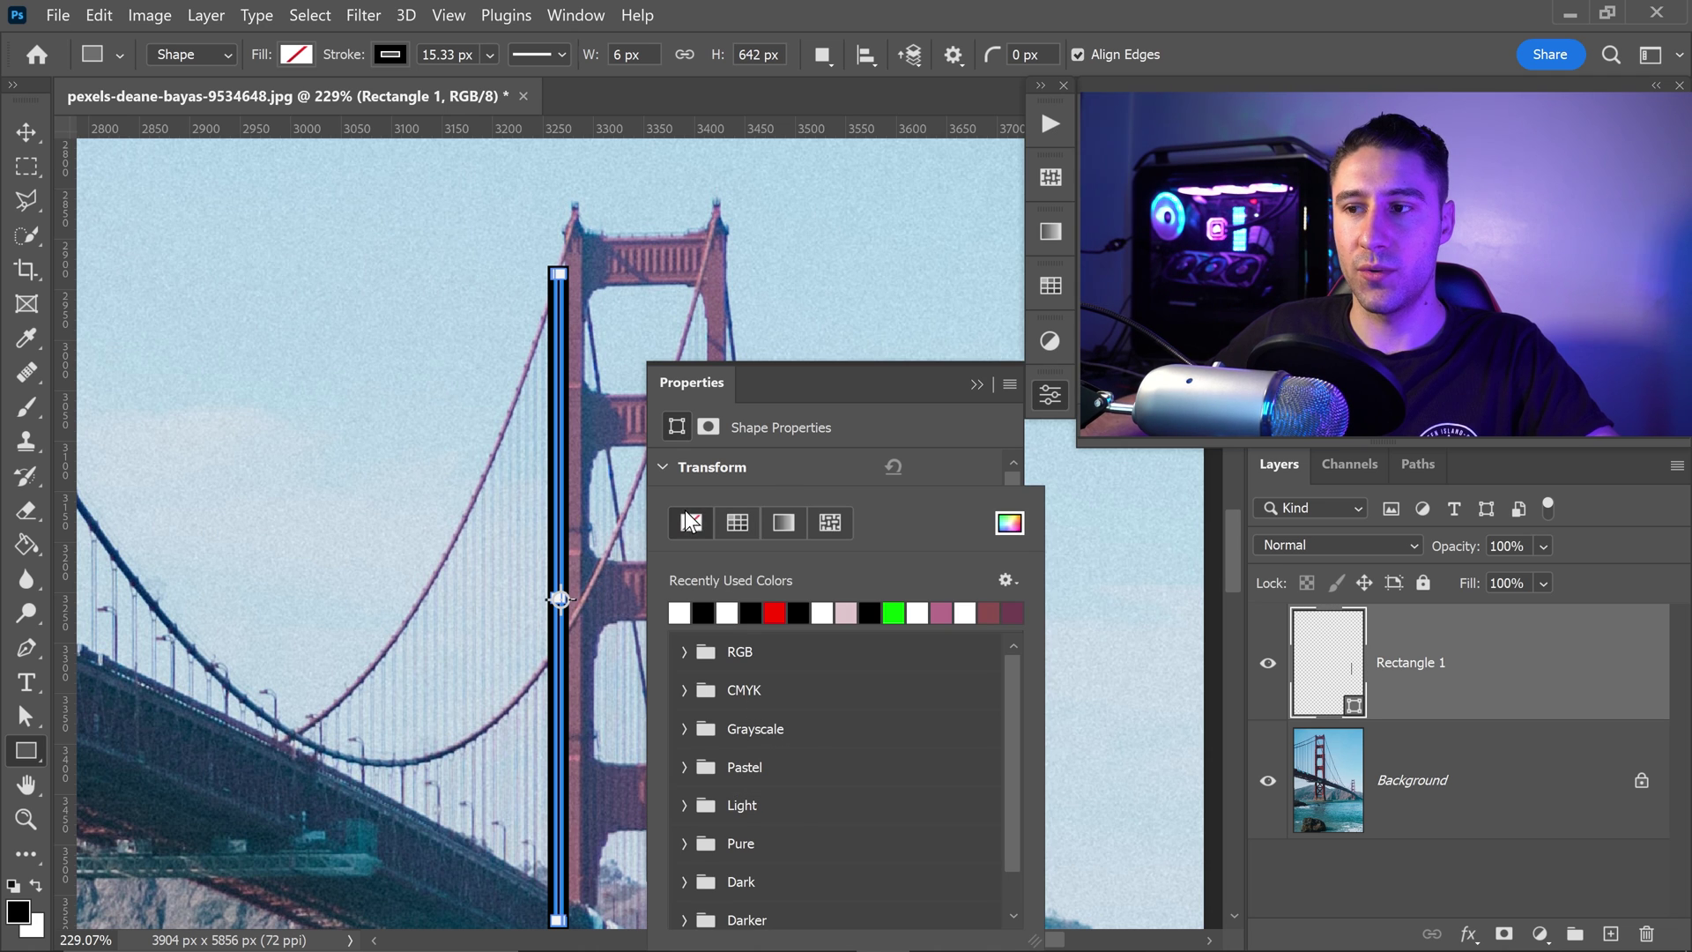
{"action": "left_click", "coordinate": [774, 465]}
{"action": "left_click", "coordinate": [746, 661]}
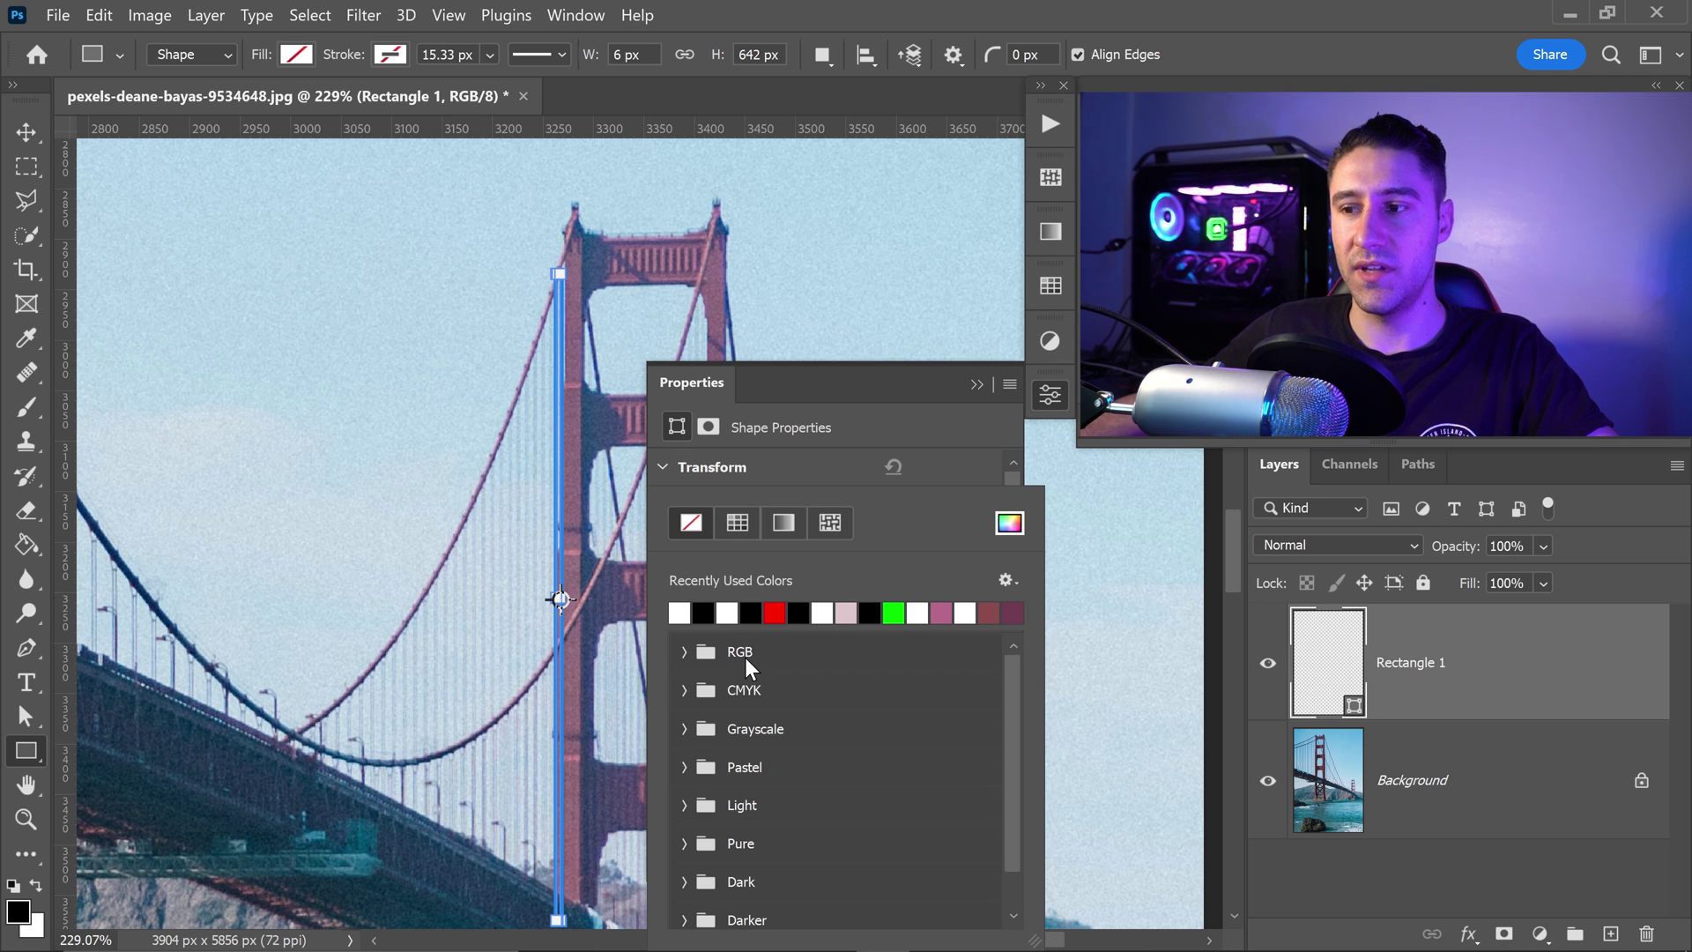
{"action": "left_click", "coordinate": [778, 612]}
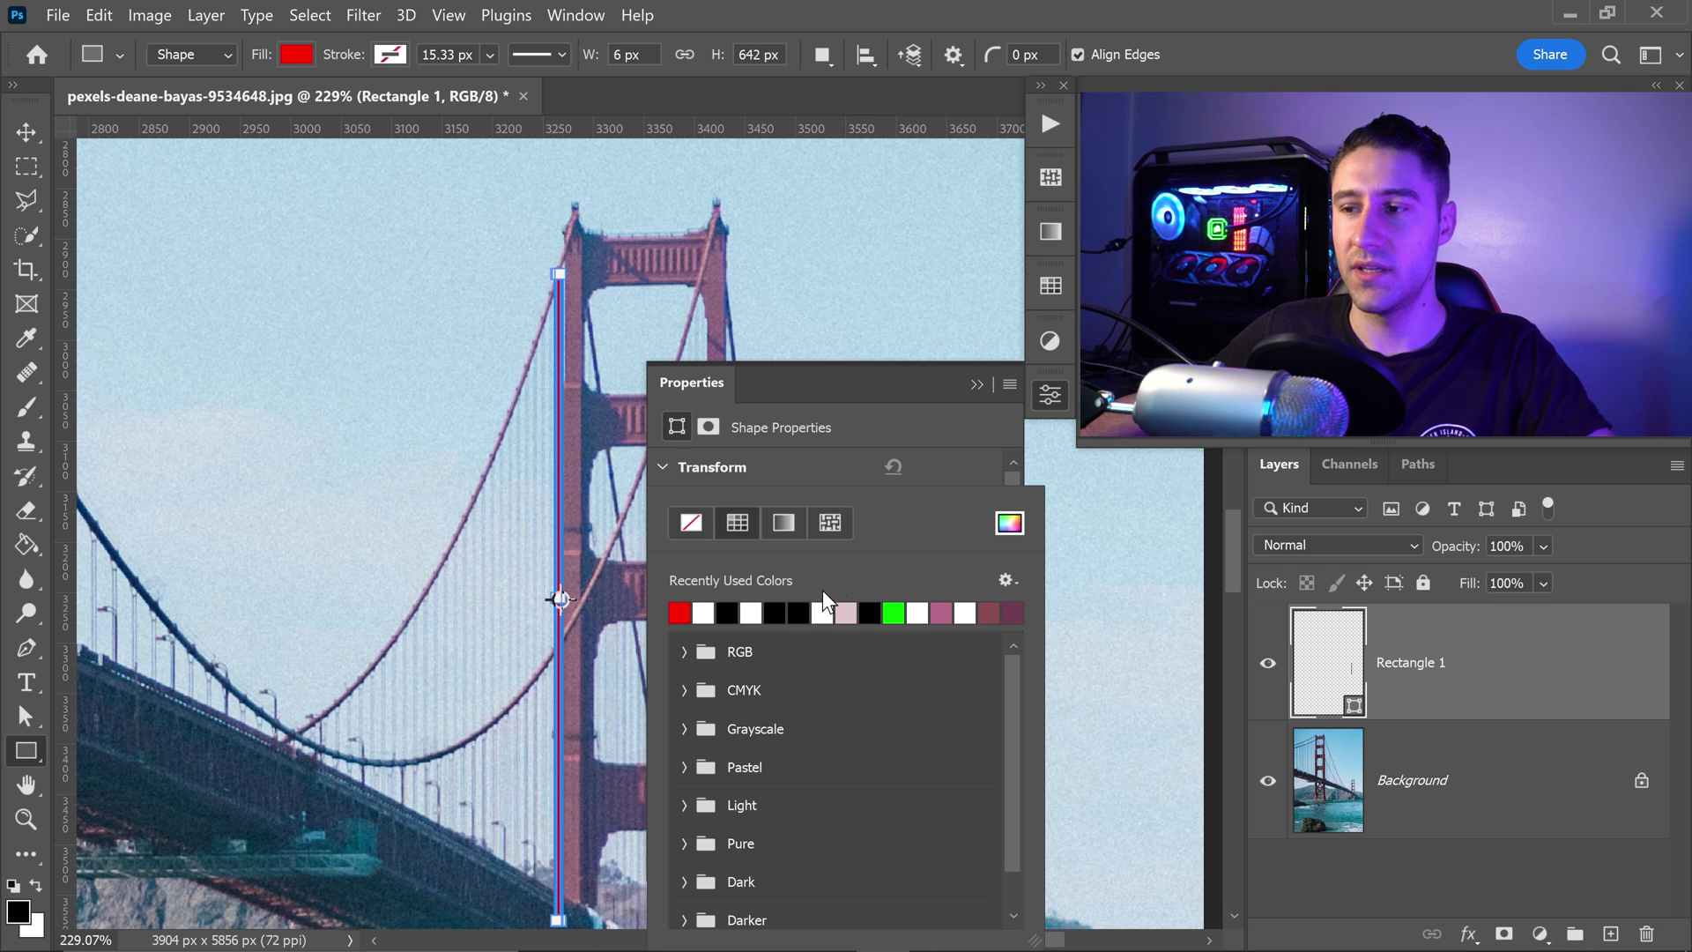
{"action": "left_click", "coordinate": [978, 386]}
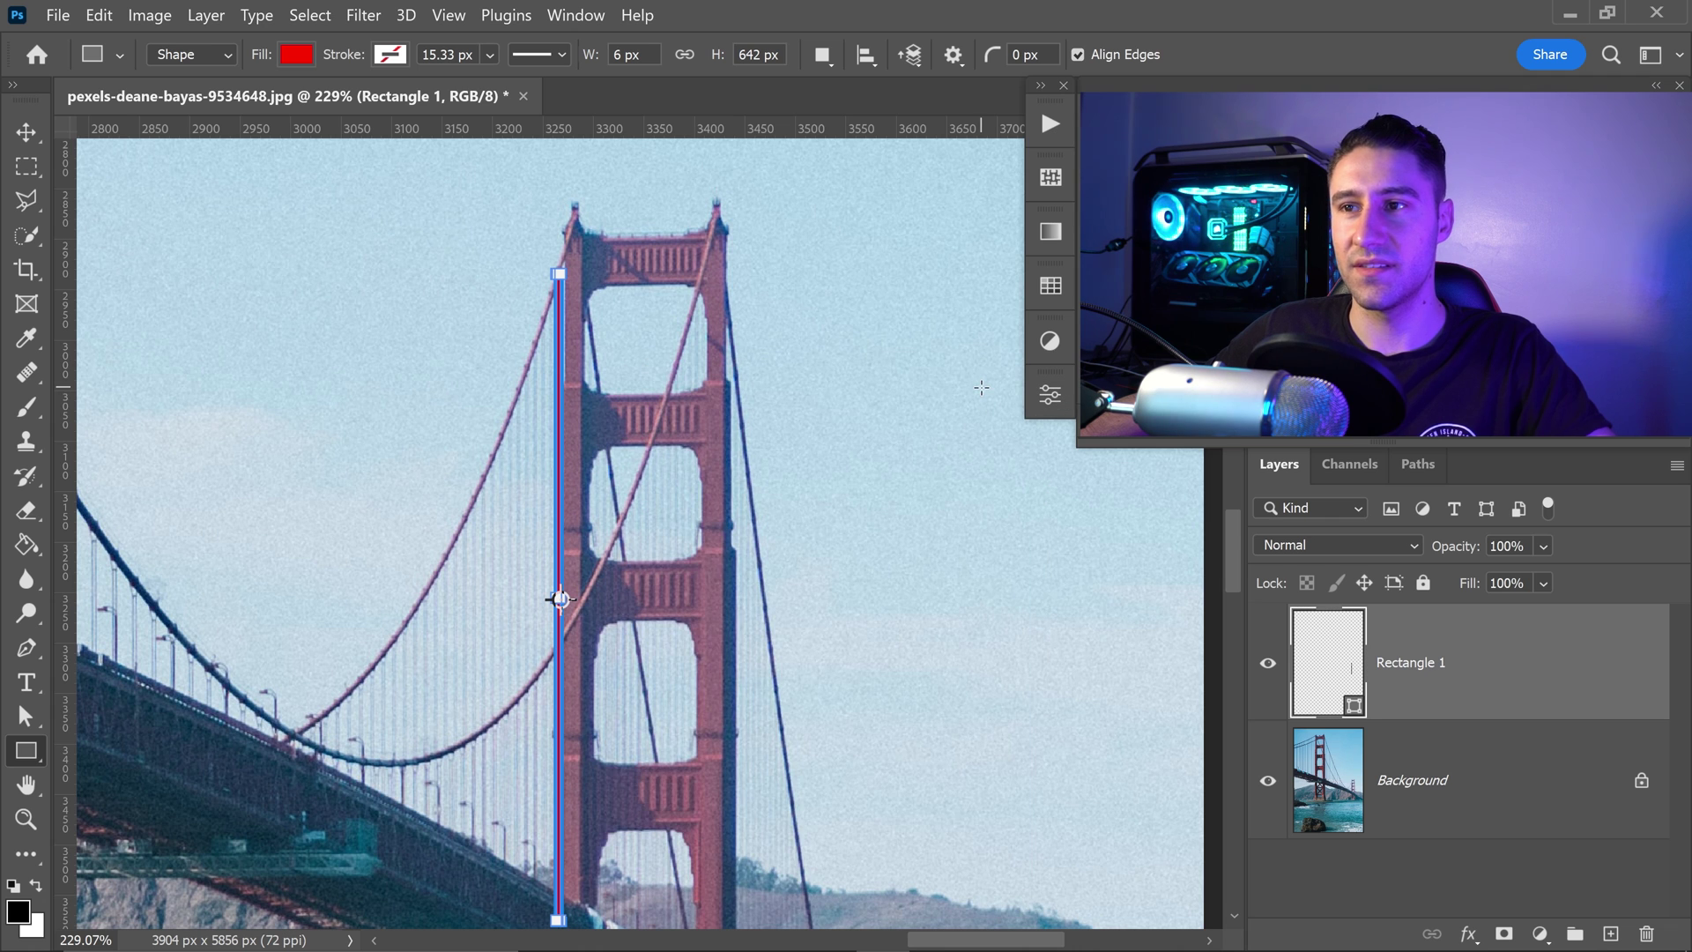
- Lower the red rectangle's opacity to 20% to compare it with the vertical cable beneath
{"action": "left_click", "coordinate": [36, 129]}
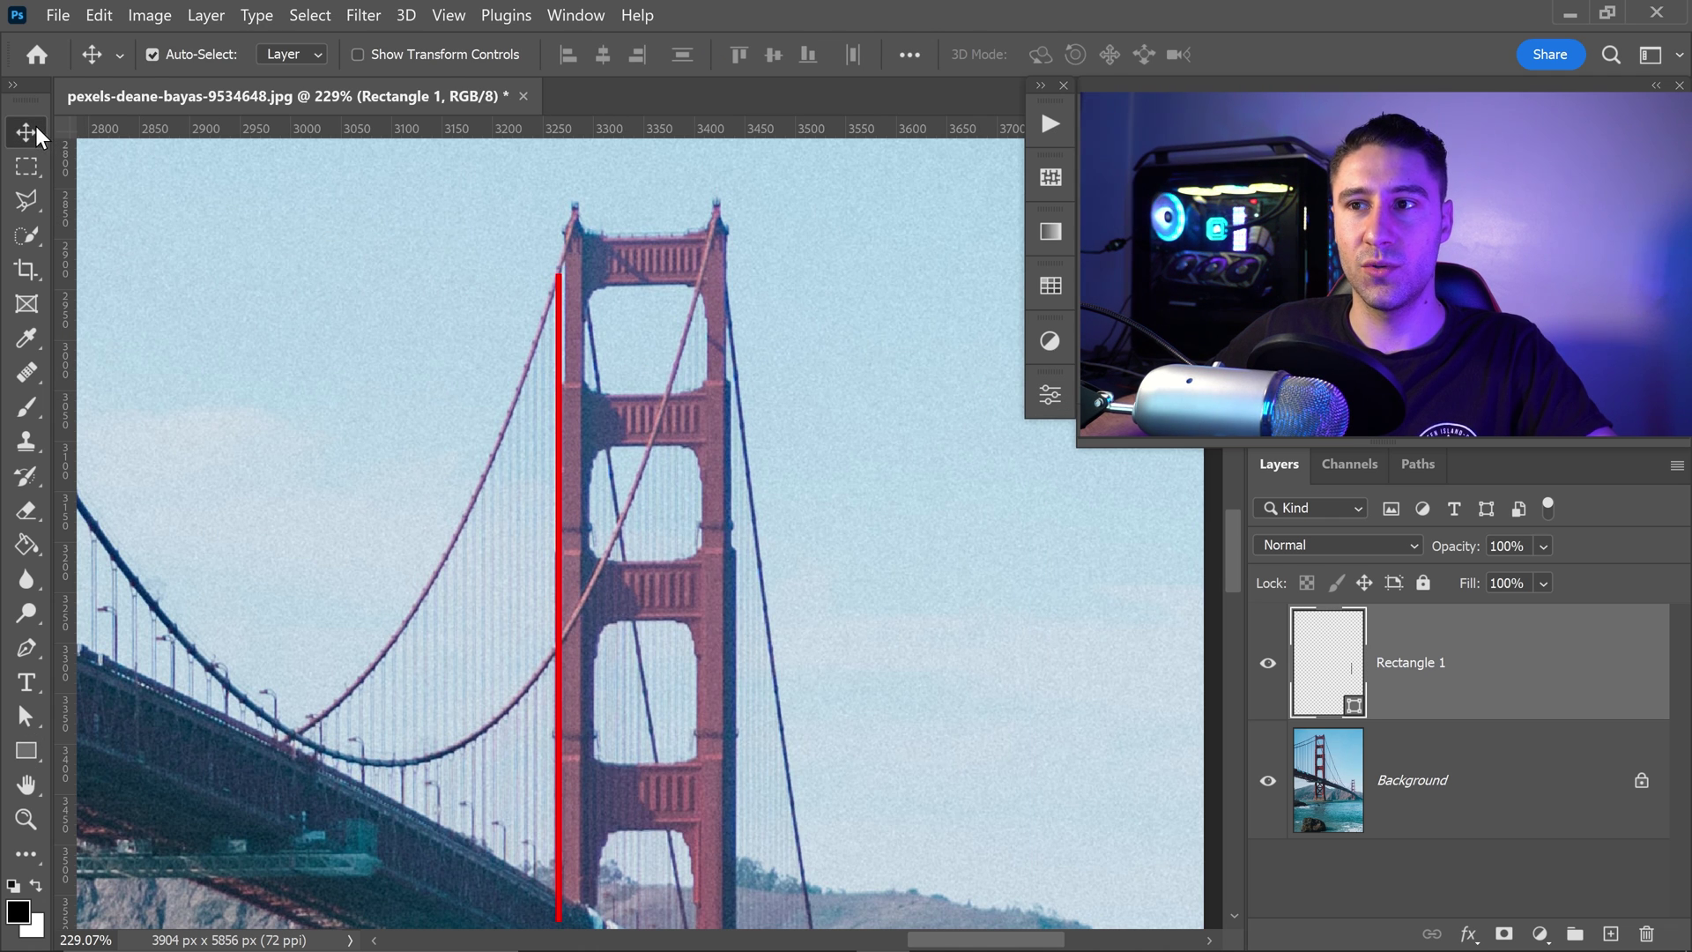
{"action": "key", "text": "2"}
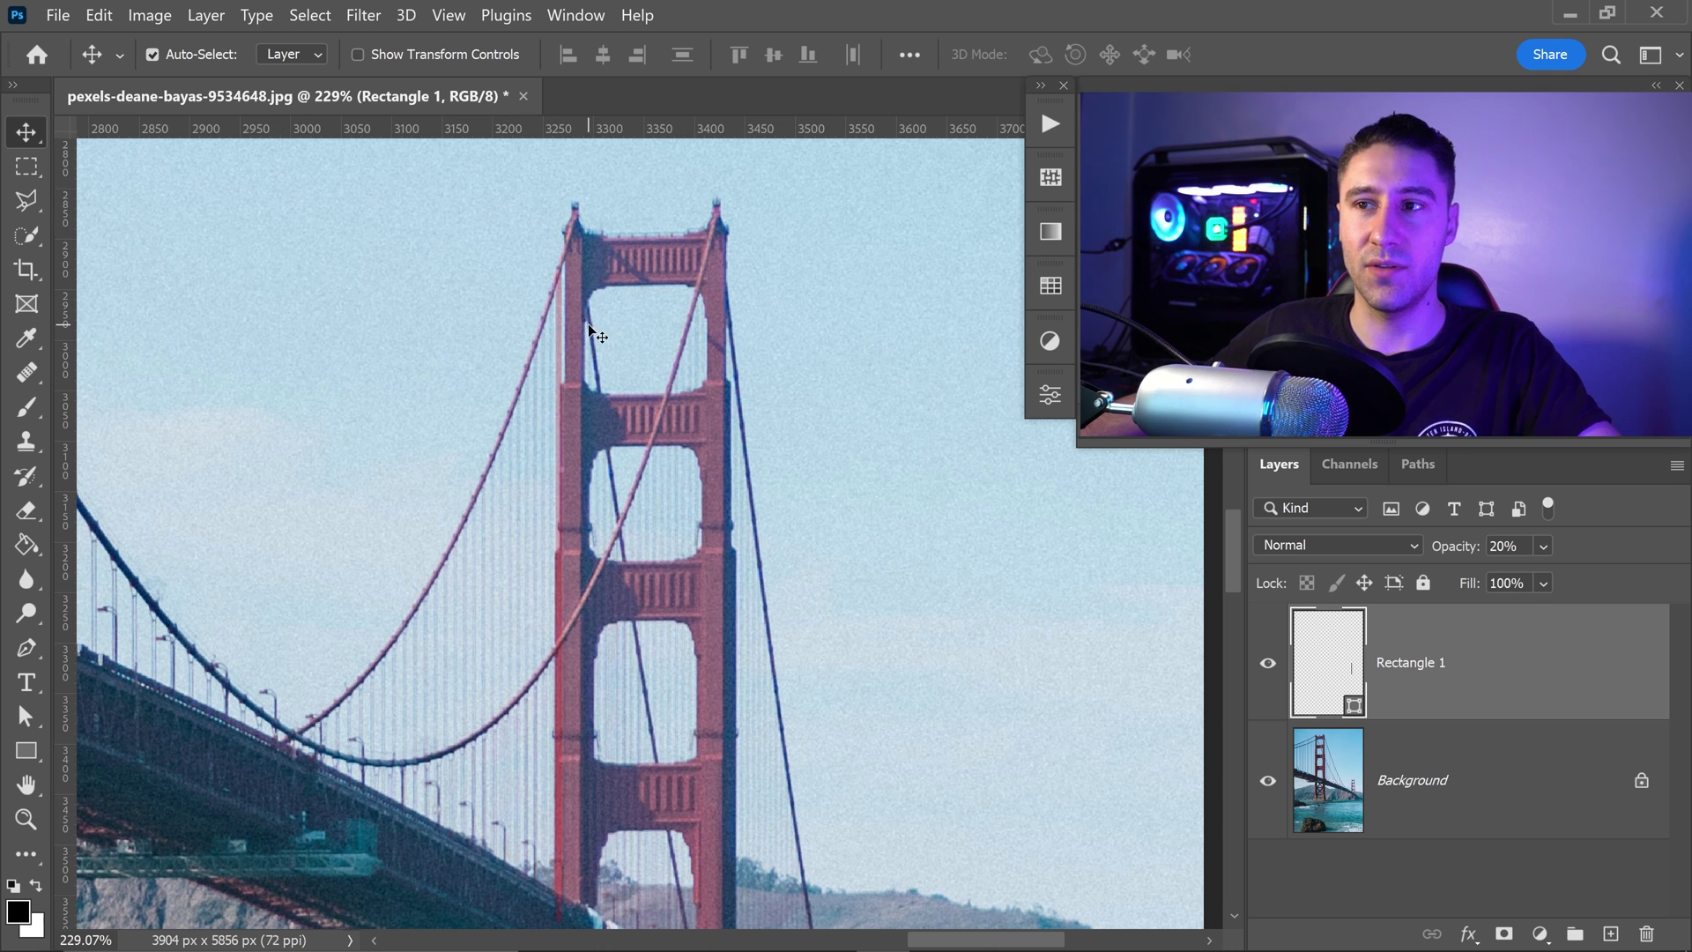
{"action": "scroll", "coordinate": [529, 291], "scroll_direction": "up", "scroll_amount": 2}
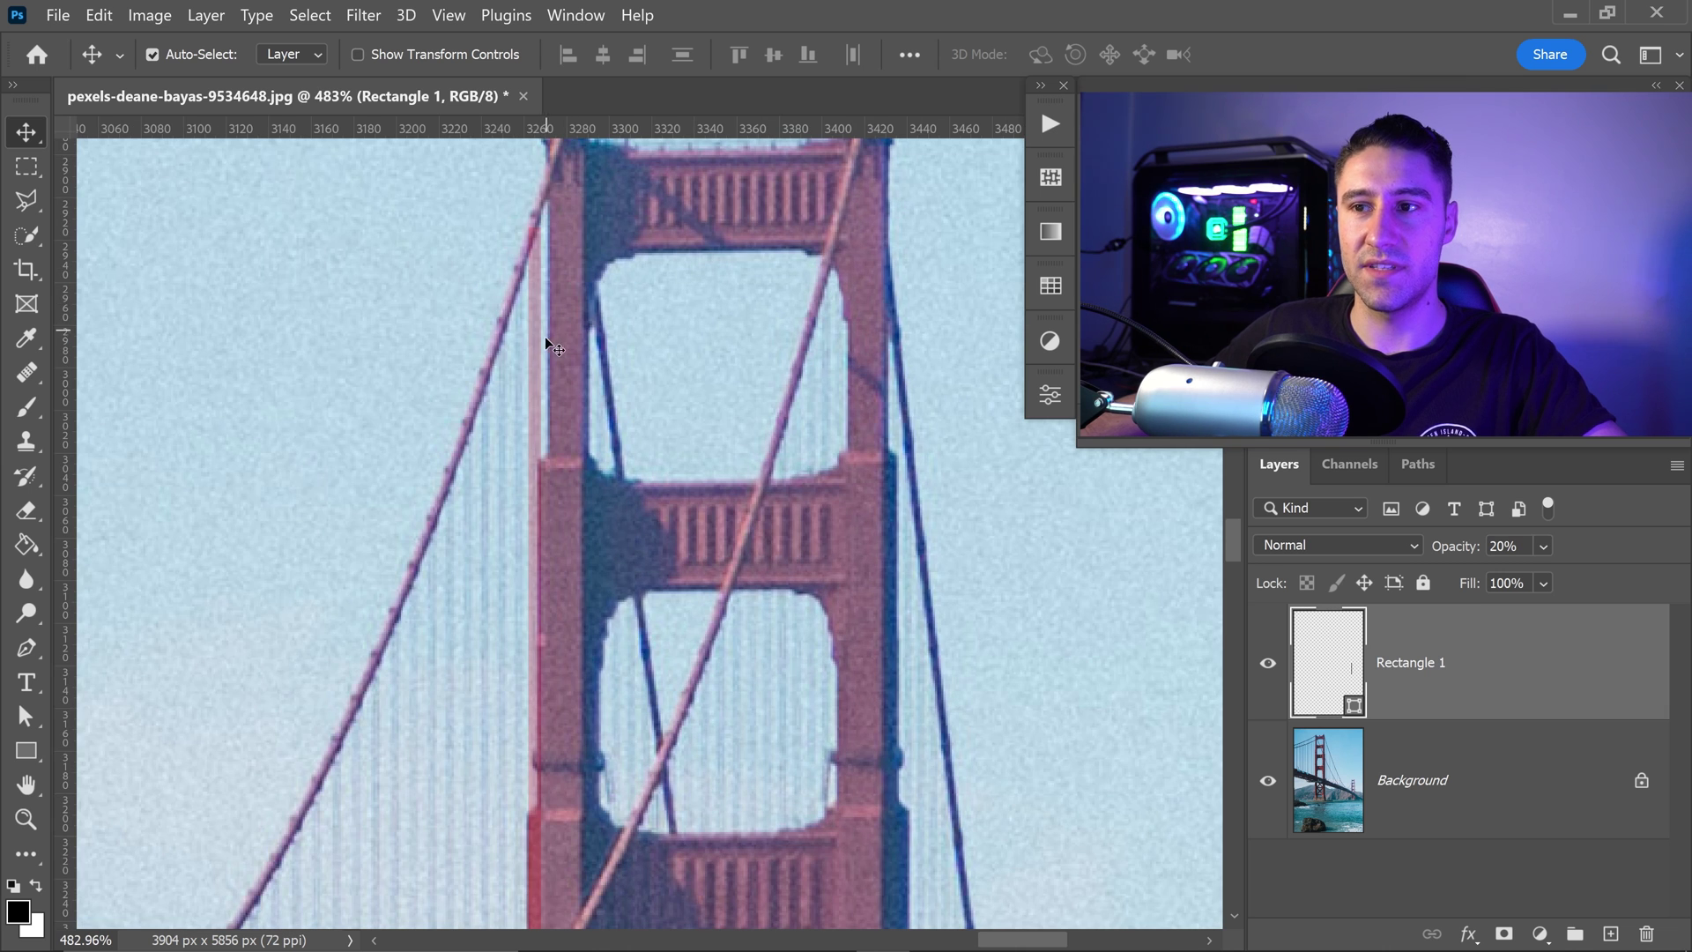
{"action": "scroll", "coordinate": [531, 344], "scroll_direction": "up", "scroll_amount": 1}
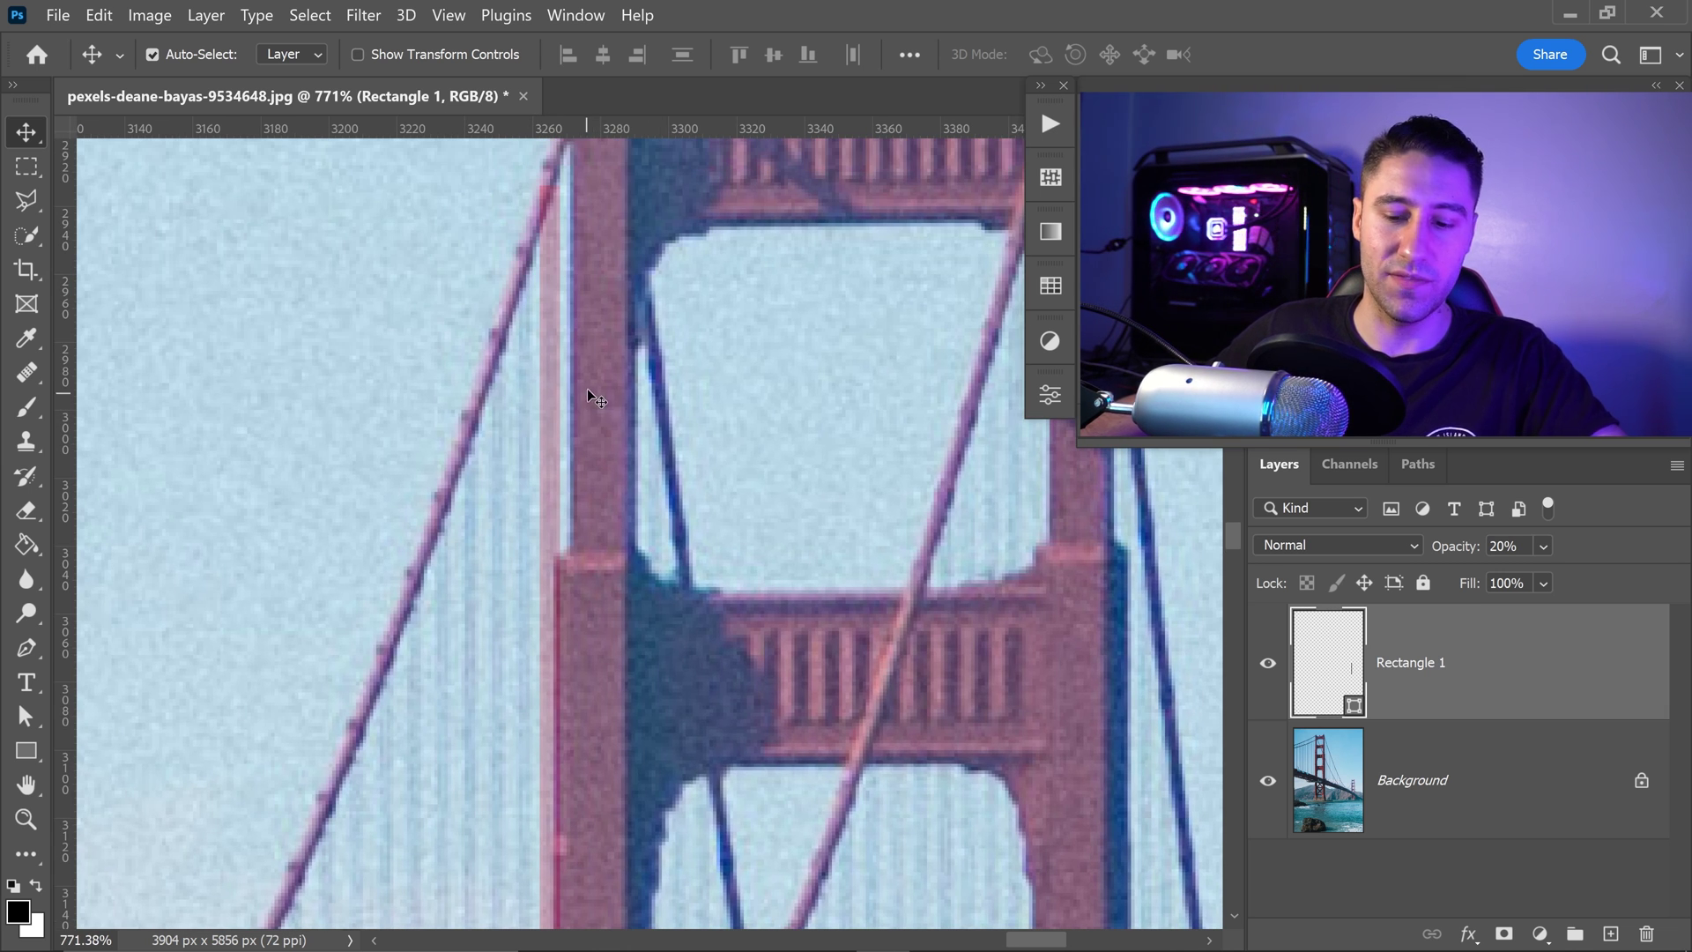
- Narrow the rectangle to 66.67% of its width to match the vertical cable and set its opacity back to 100%
{"action": "key", "text": "ctrl+t"}
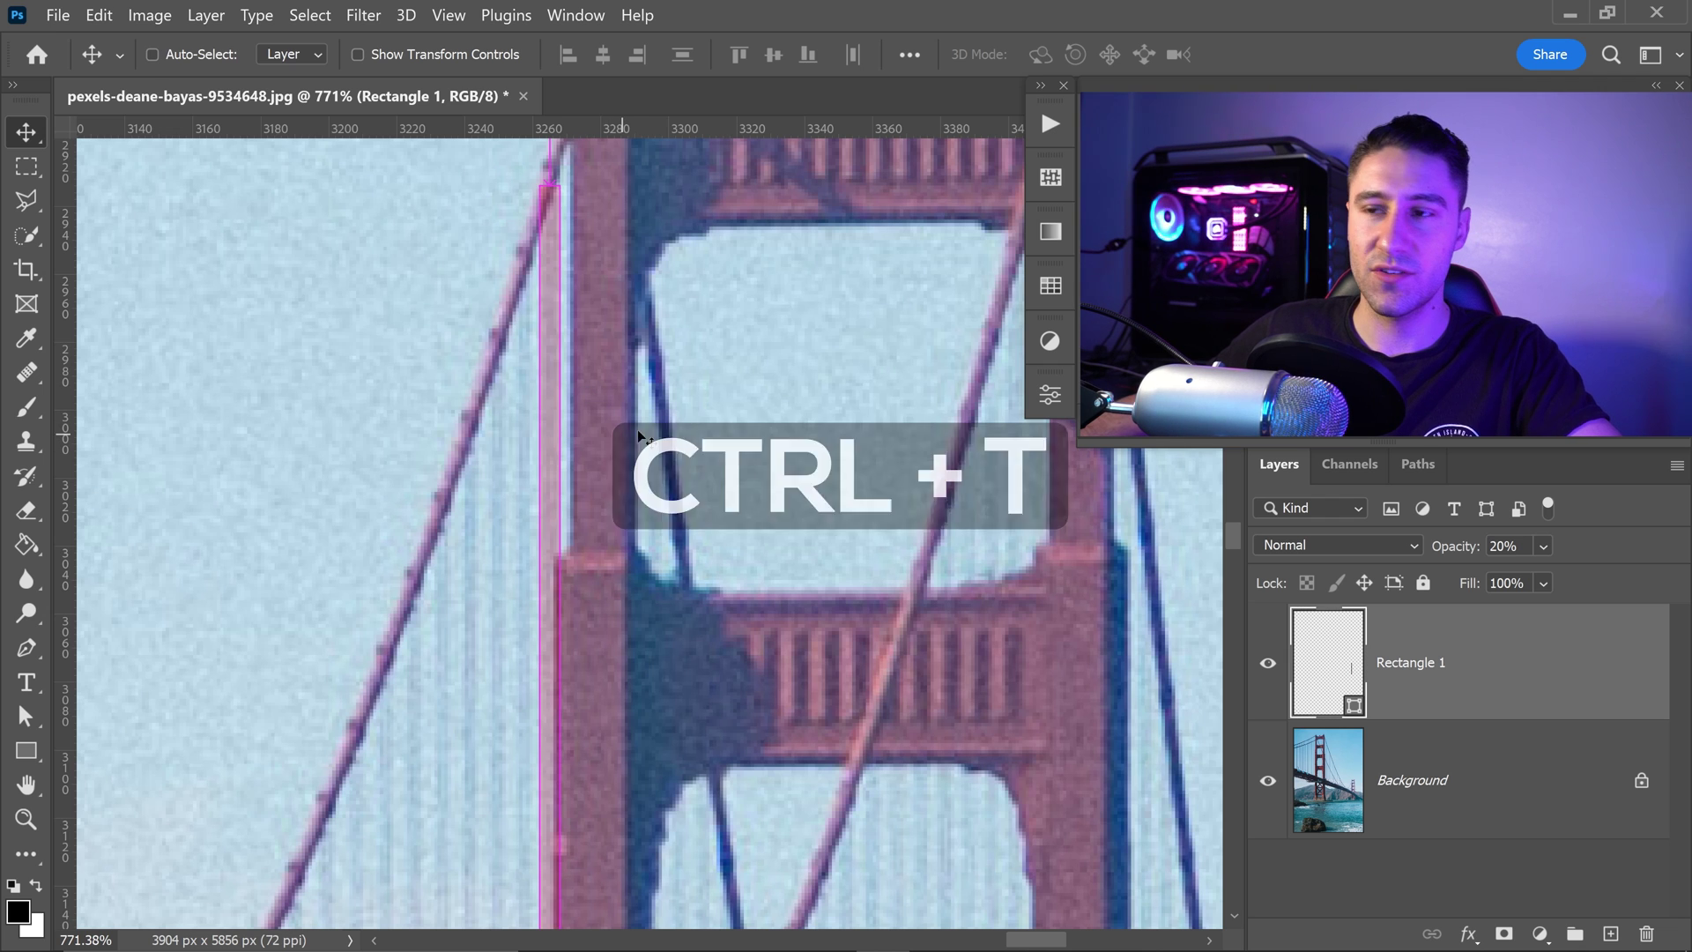
{"action": "left_click_drag", "start_coordinate": [567, 467], "coordinate": [545, 451]}
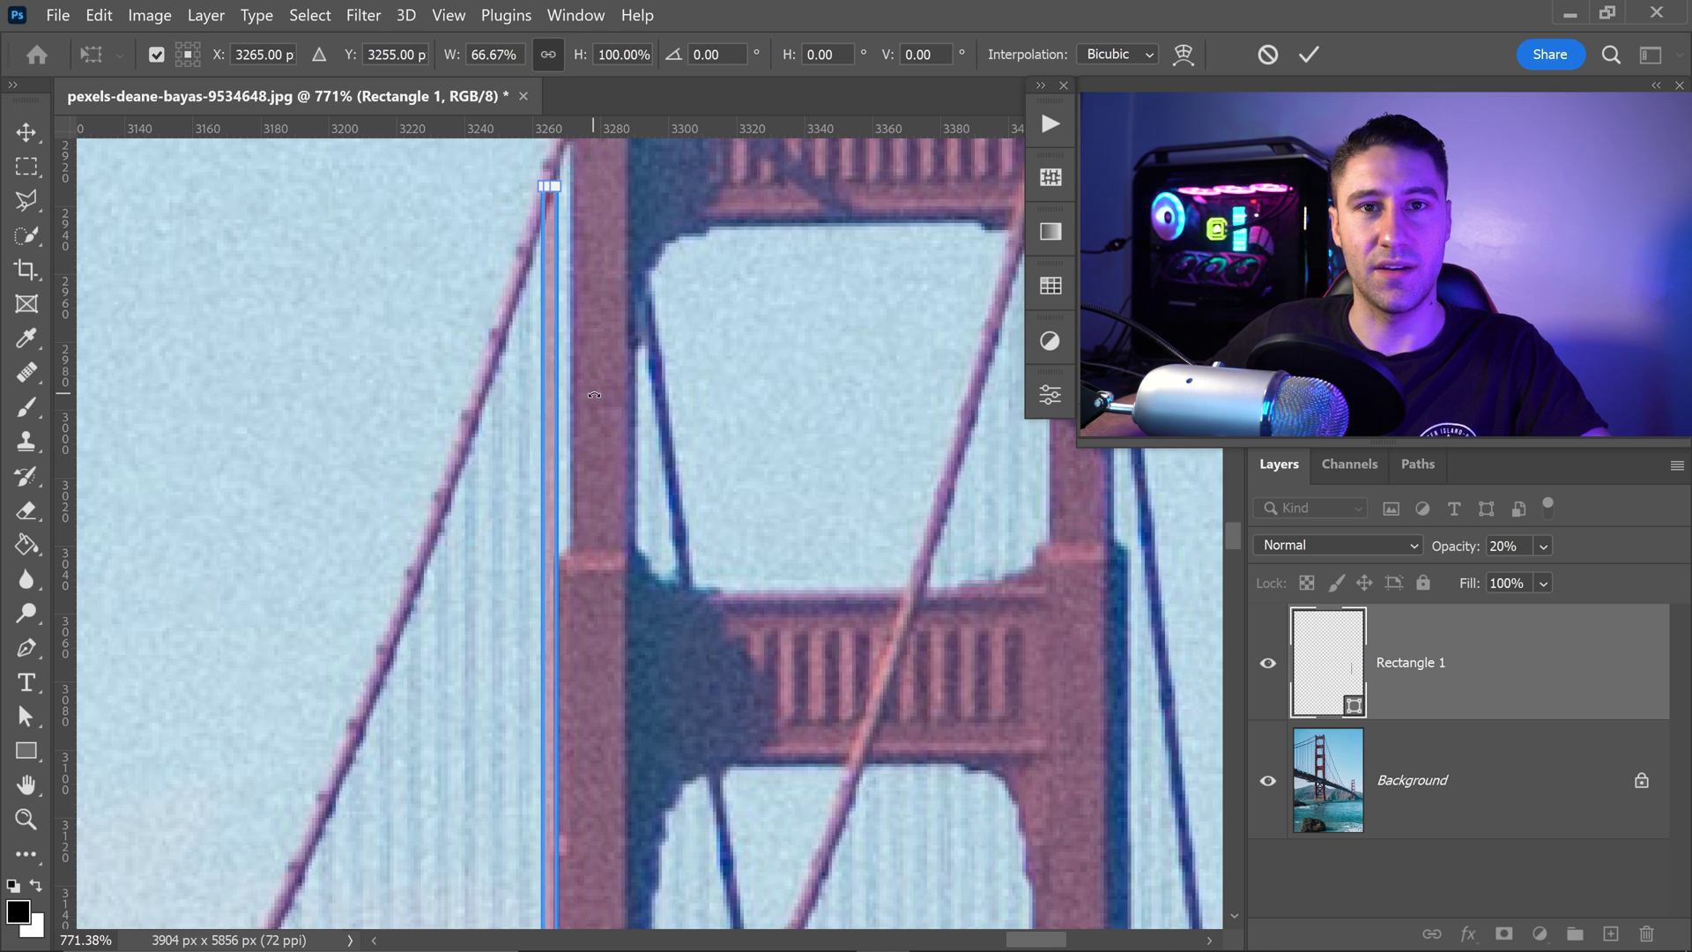
{"action": "left_click", "coordinate": [27, 124]}
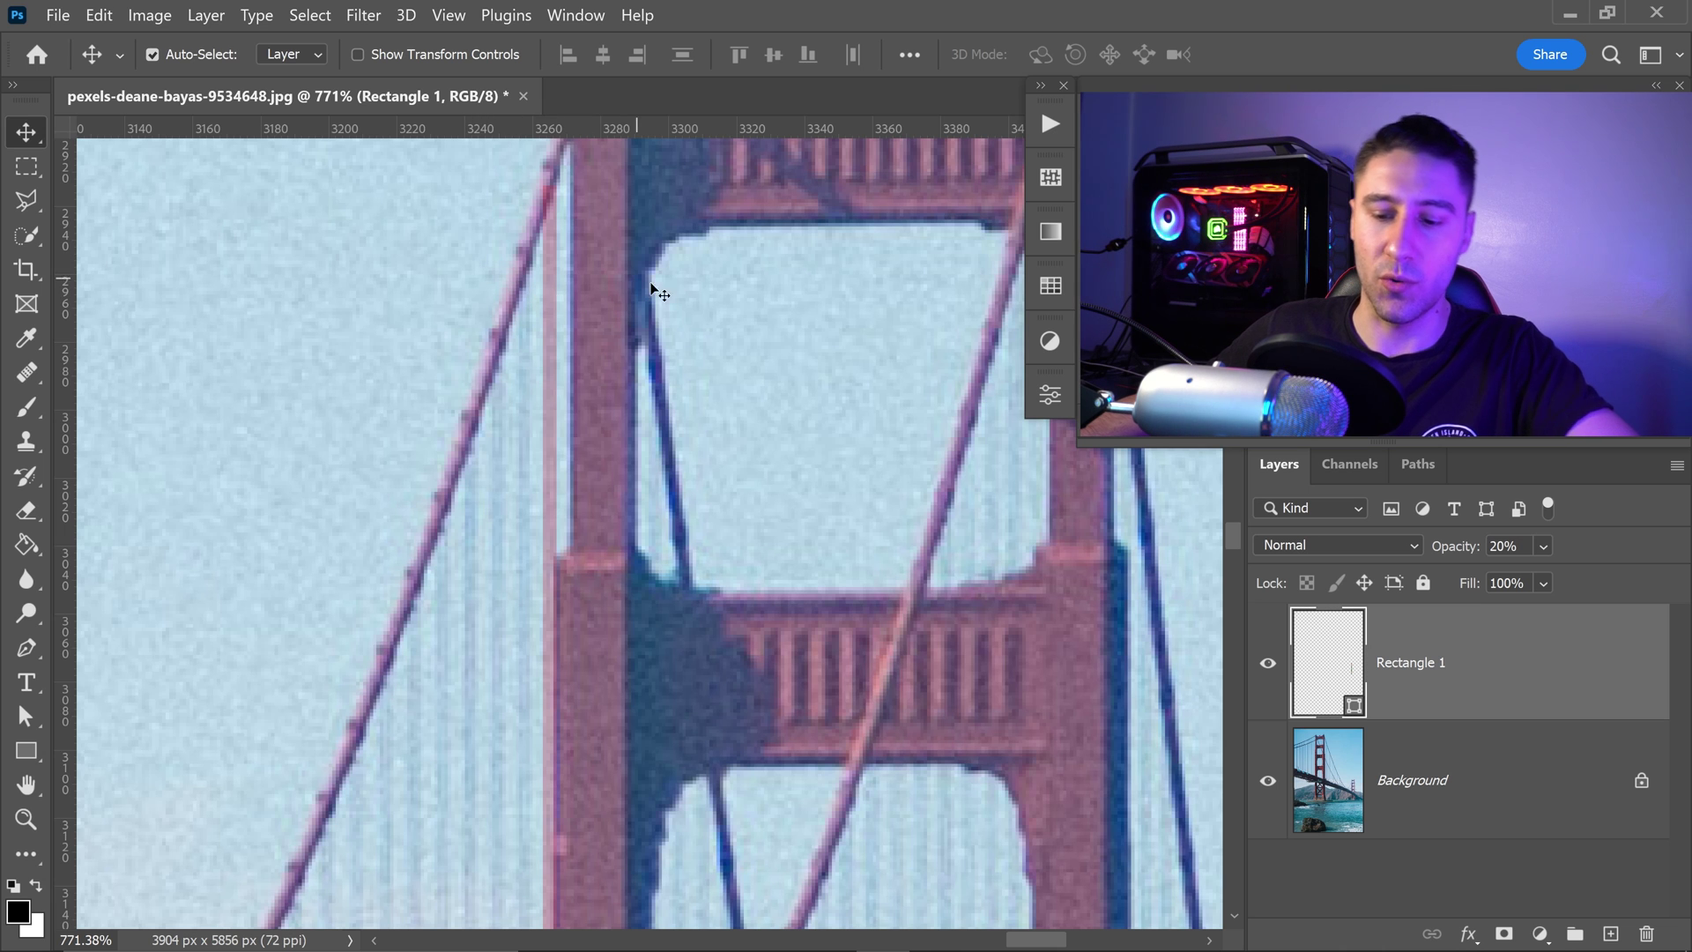
{"action": "key", "text": "0"}
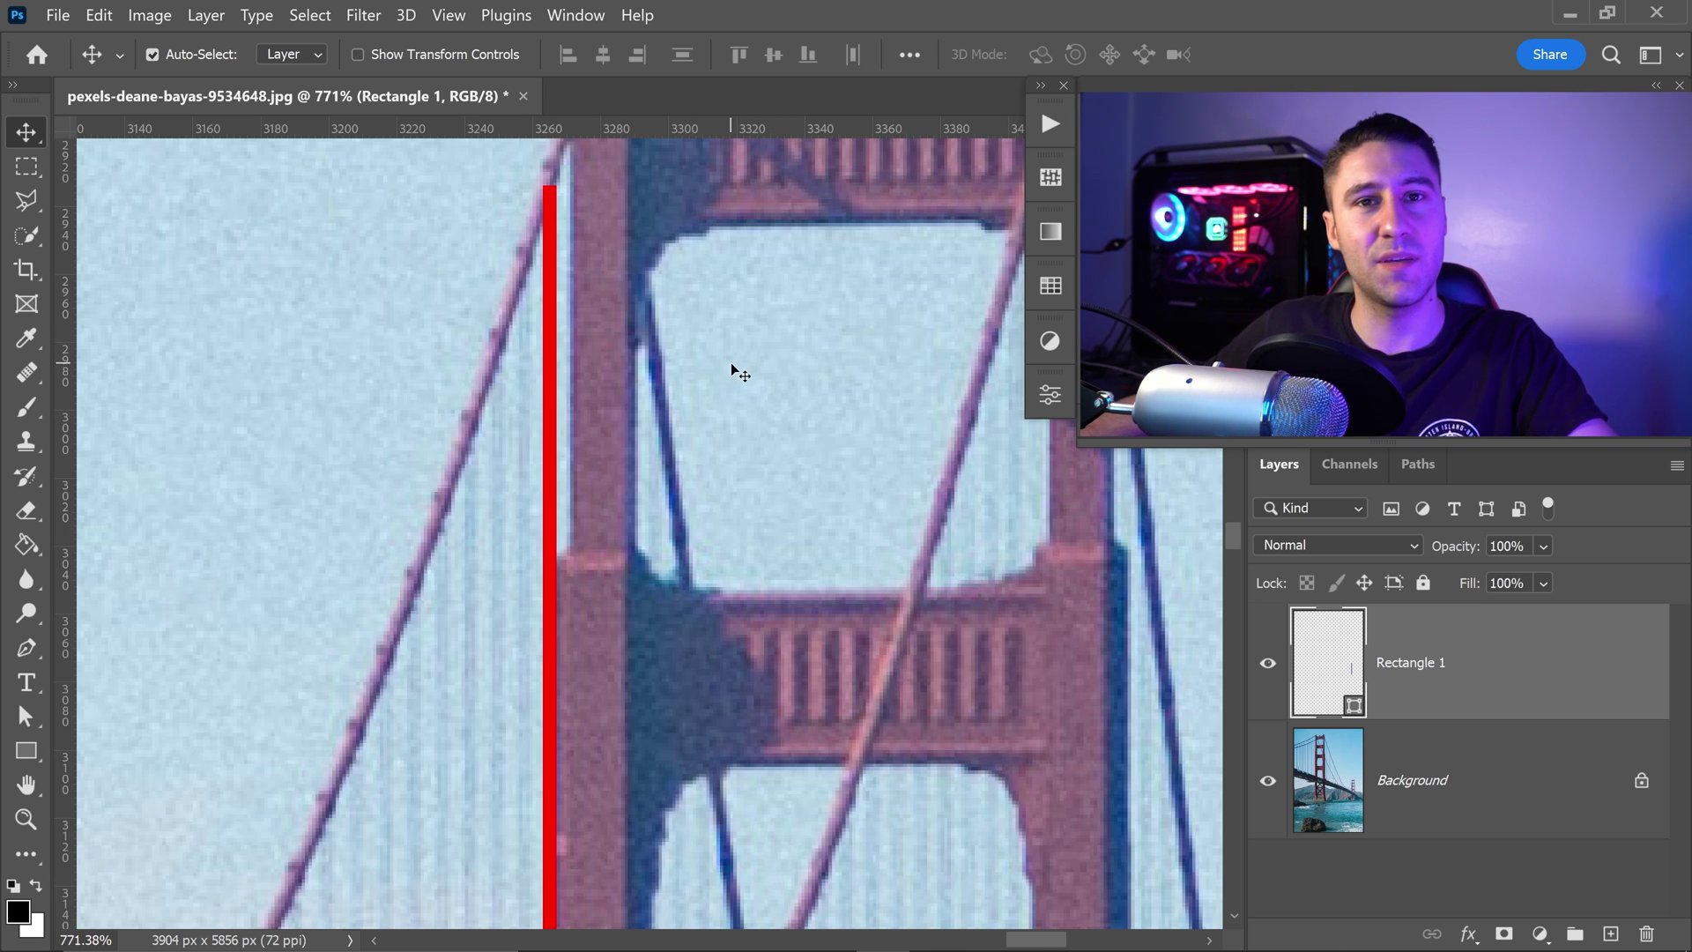
- Duplicate the red line twice, placing each copy over the next vertical cable to the left of the tower
{"action": "scroll", "coordinate": [628, 407], "scroll_direction": "down", "scroll_amount": 3}
{"action": "scroll", "coordinate": [638, 521], "scroll_direction": "down", "scroll_amount": 2}
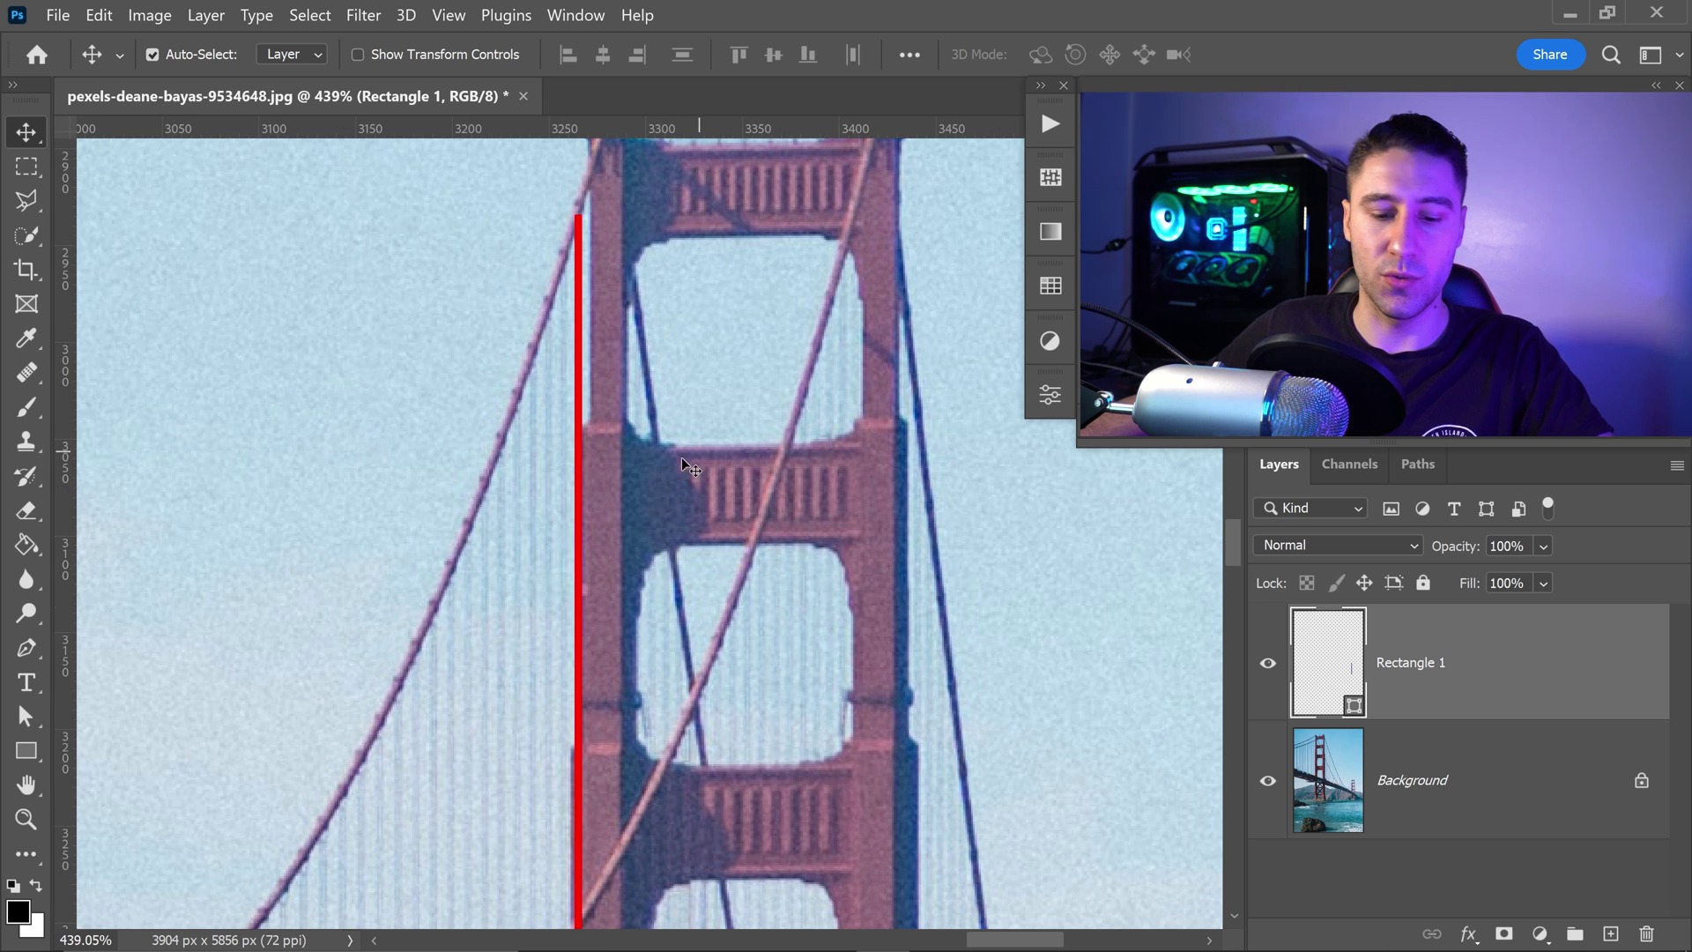
{"action": "scroll", "coordinate": [569, 465], "scroll_direction": "up", "scroll_amount": 2}
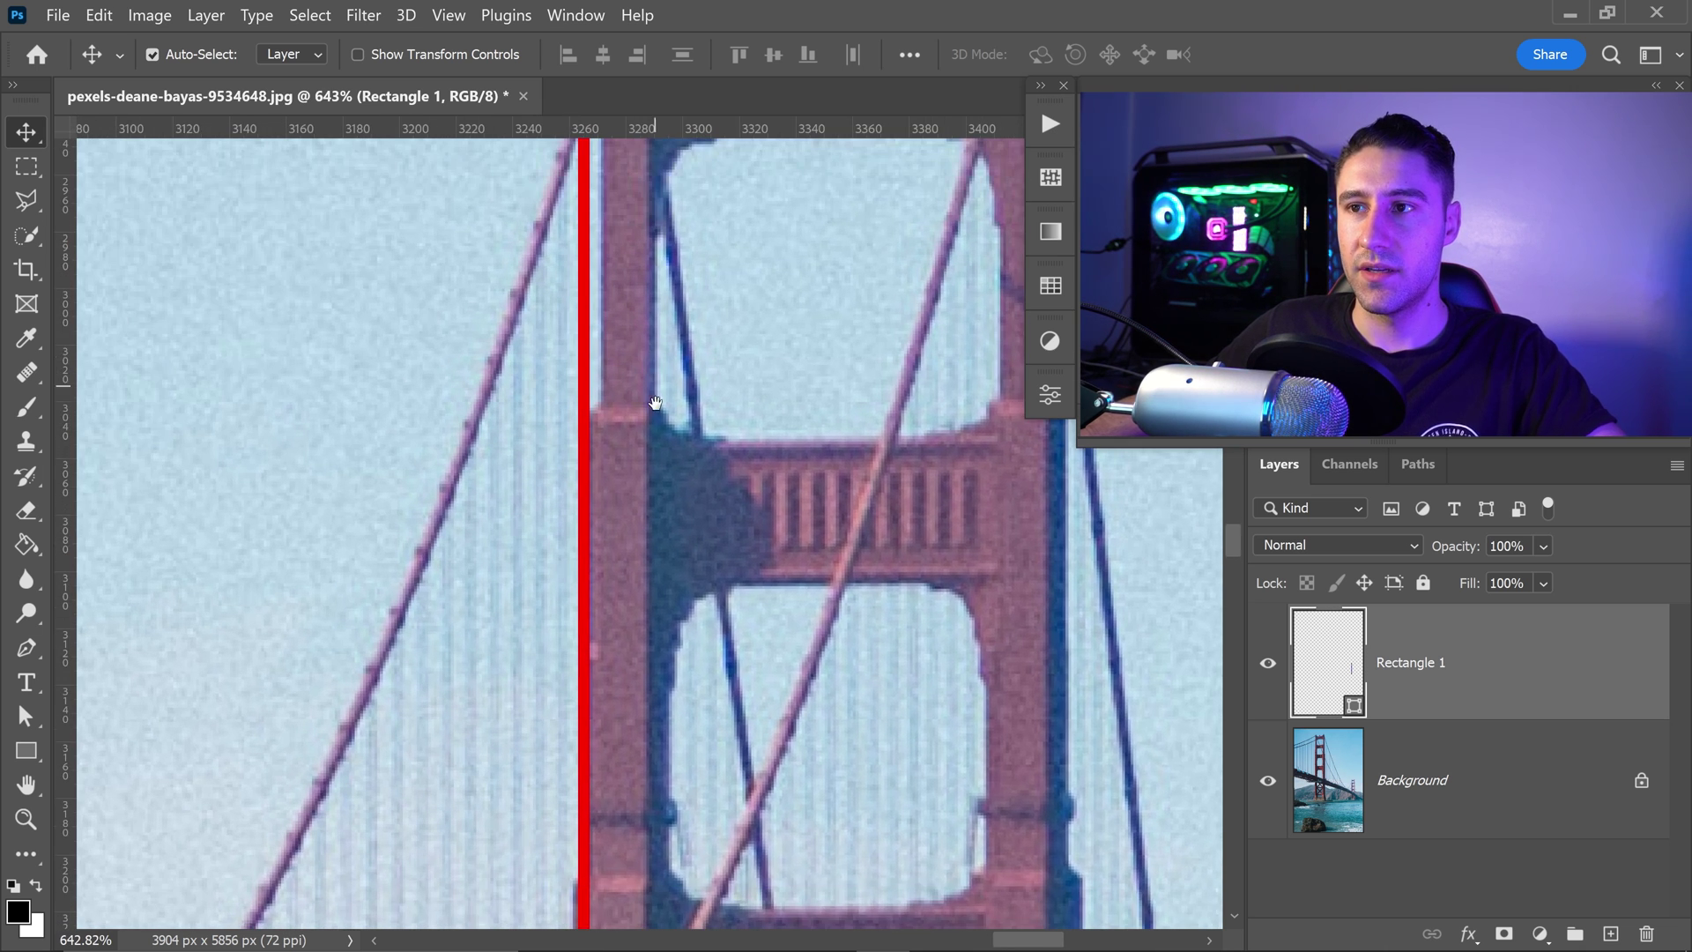
{"action": "left_click_drag", "start_coordinate": [656, 403], "coordinate": [654, 409]}
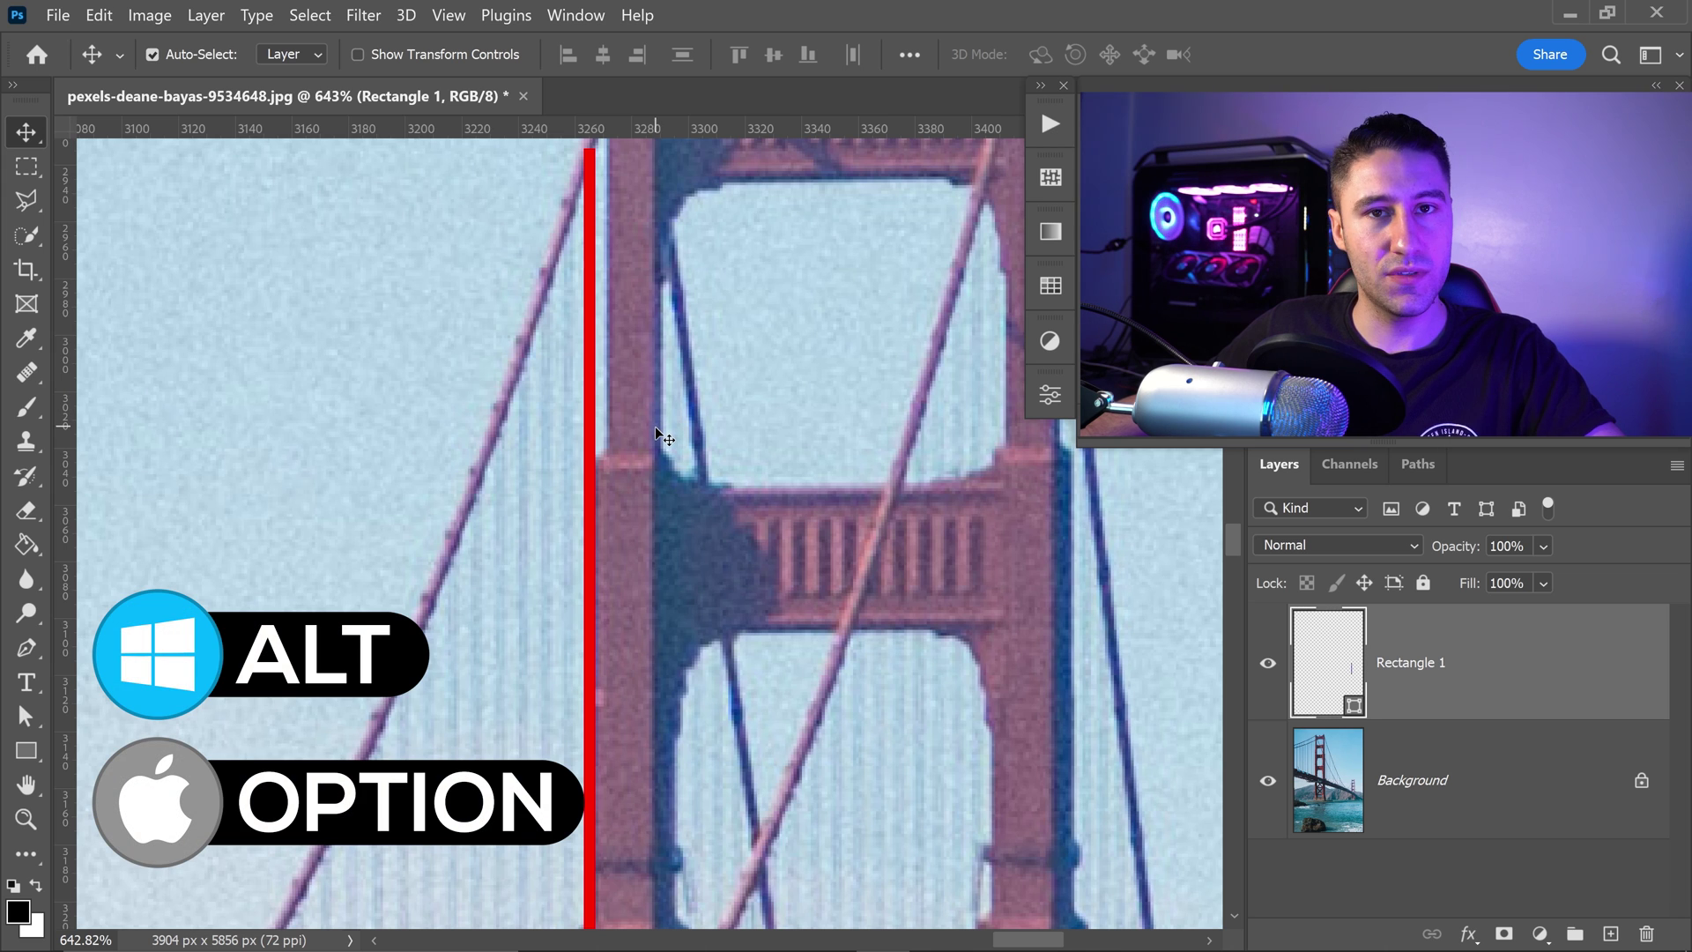
{"action": "key", "text": "alt"}
{"action": "left_click_drag", "start_coordinate": [589, 391], "coordinate": [569, 398]}
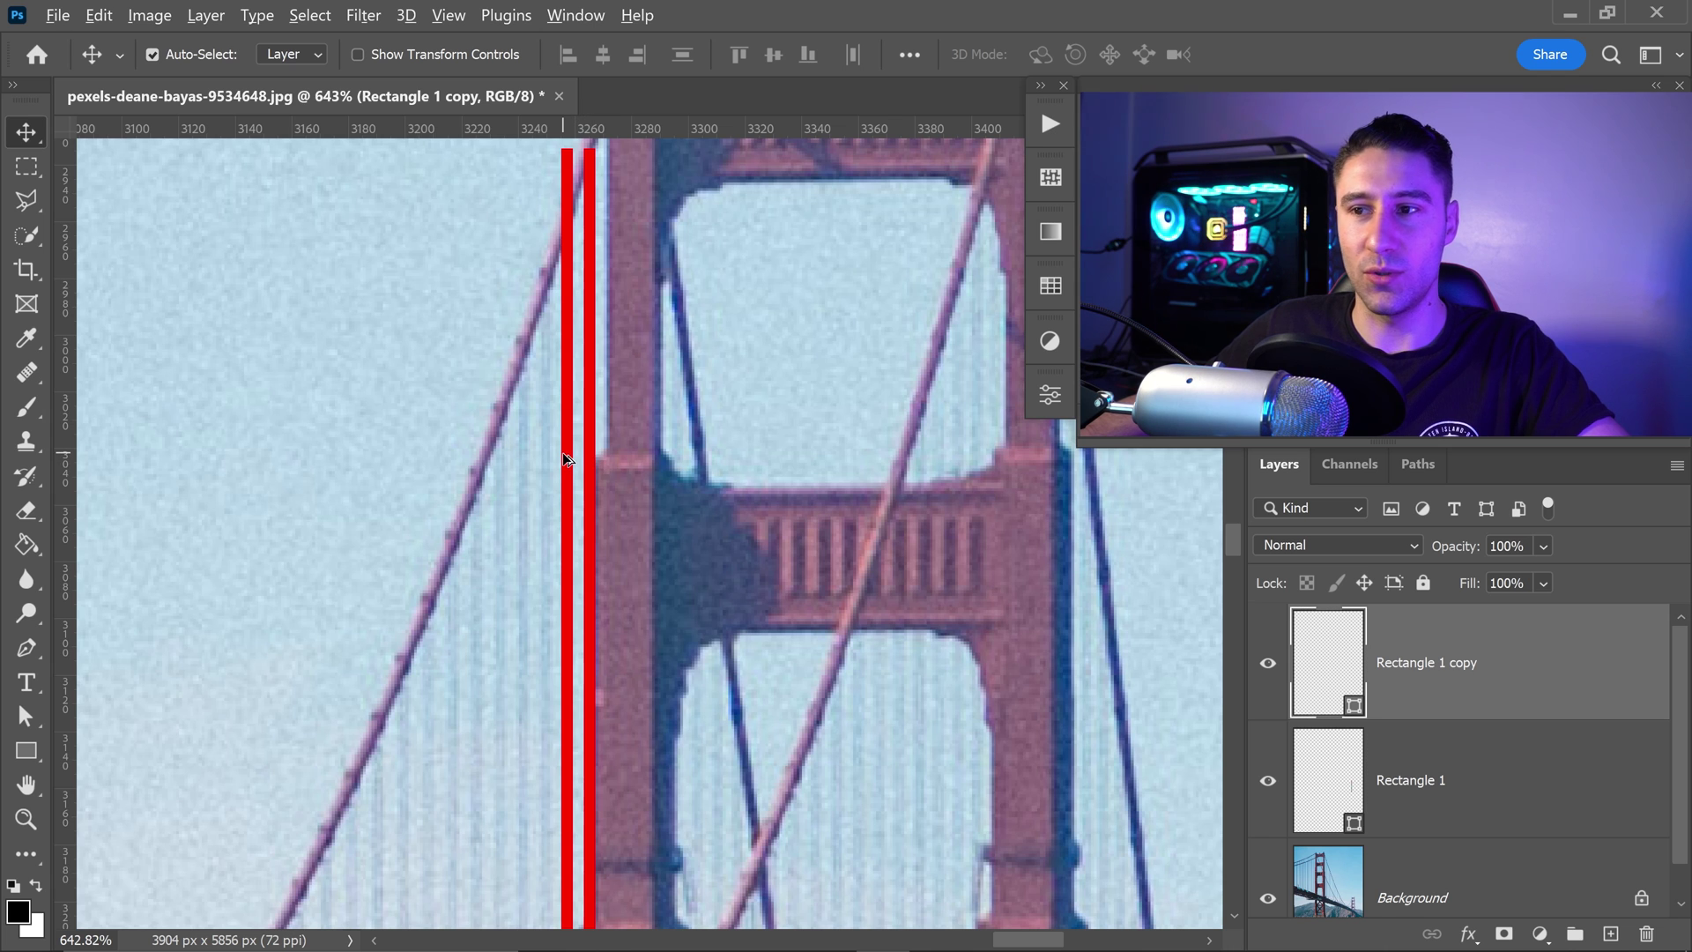
{"action": "left_click_drag", "start_coordinate": [563, 460], "coordinate": [541, 460]}
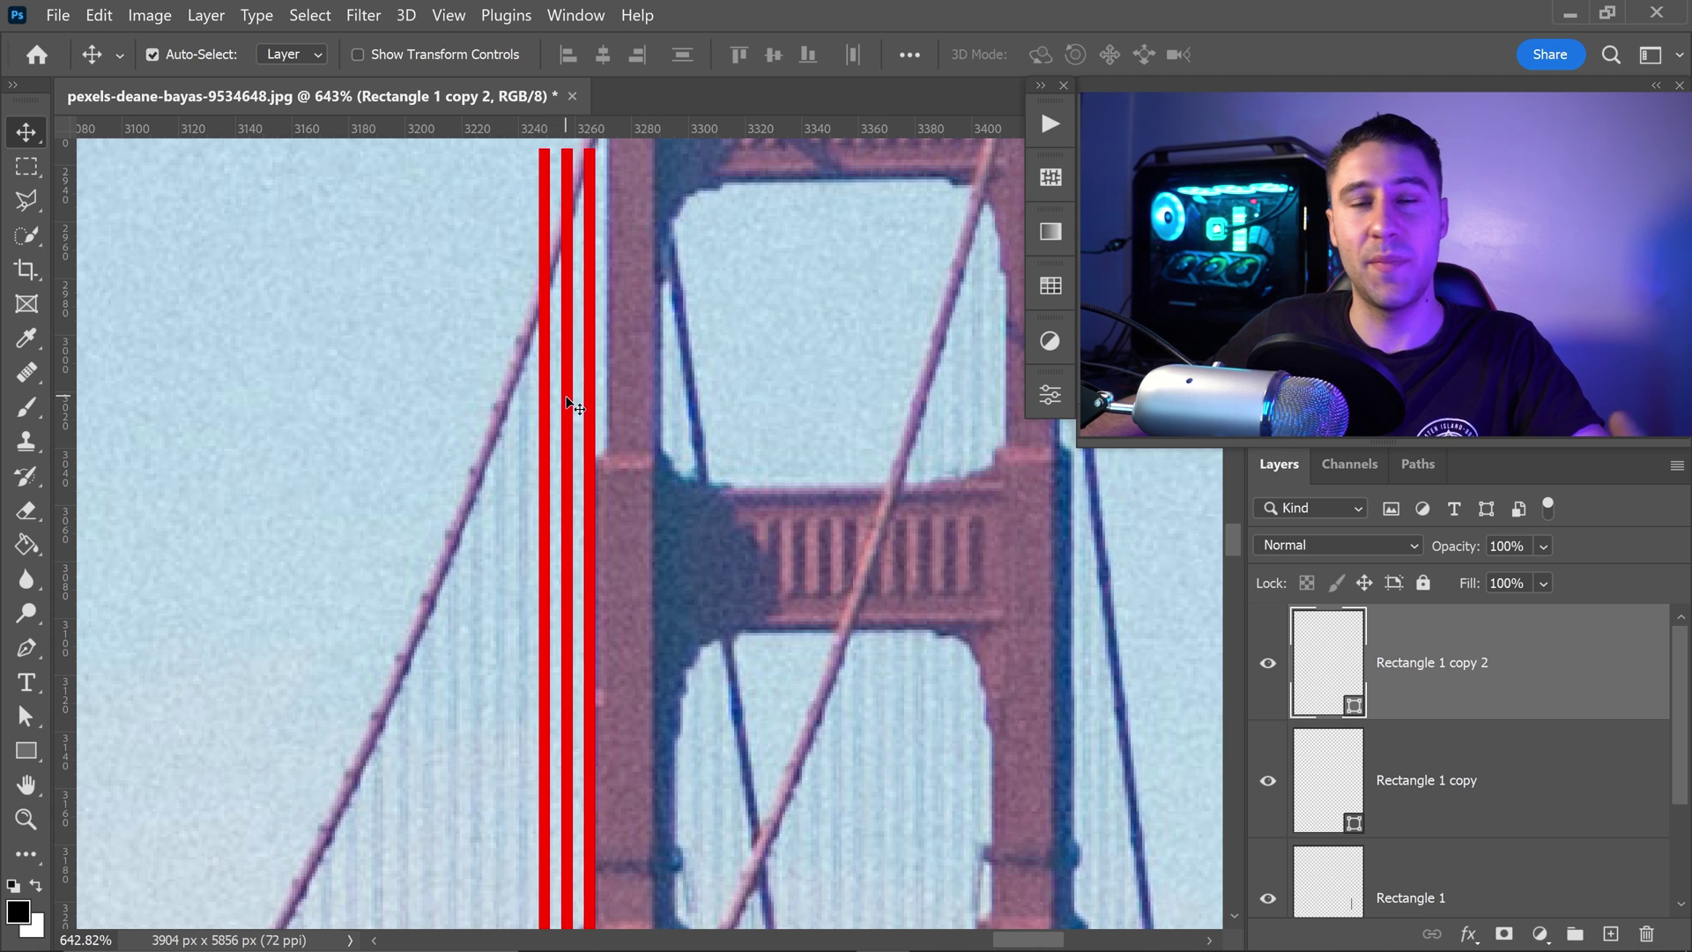
- Duplicate the red lines over the remaining vertical cables left of the tower, inside its openings and to its right
{"action": "left_click_drag", "start_coordinate": [548, 453], "coordinate": [650, 381], "text": "alt"}
{"action": "mouse_move", "coordinate": [606, 457]}
{"action": "left_mouse_down", "text": "alt"}
{"action": "mouse_move", "coordinate": [621, 451]}
{"action": "mouse_move", "coordinate": [584, 458]}
{"action": "left_mouse_up", "text": "alt"}
{"action": "left_click_drag", "start_coordinate": [607, 579], "coordinate": [578, 529]}
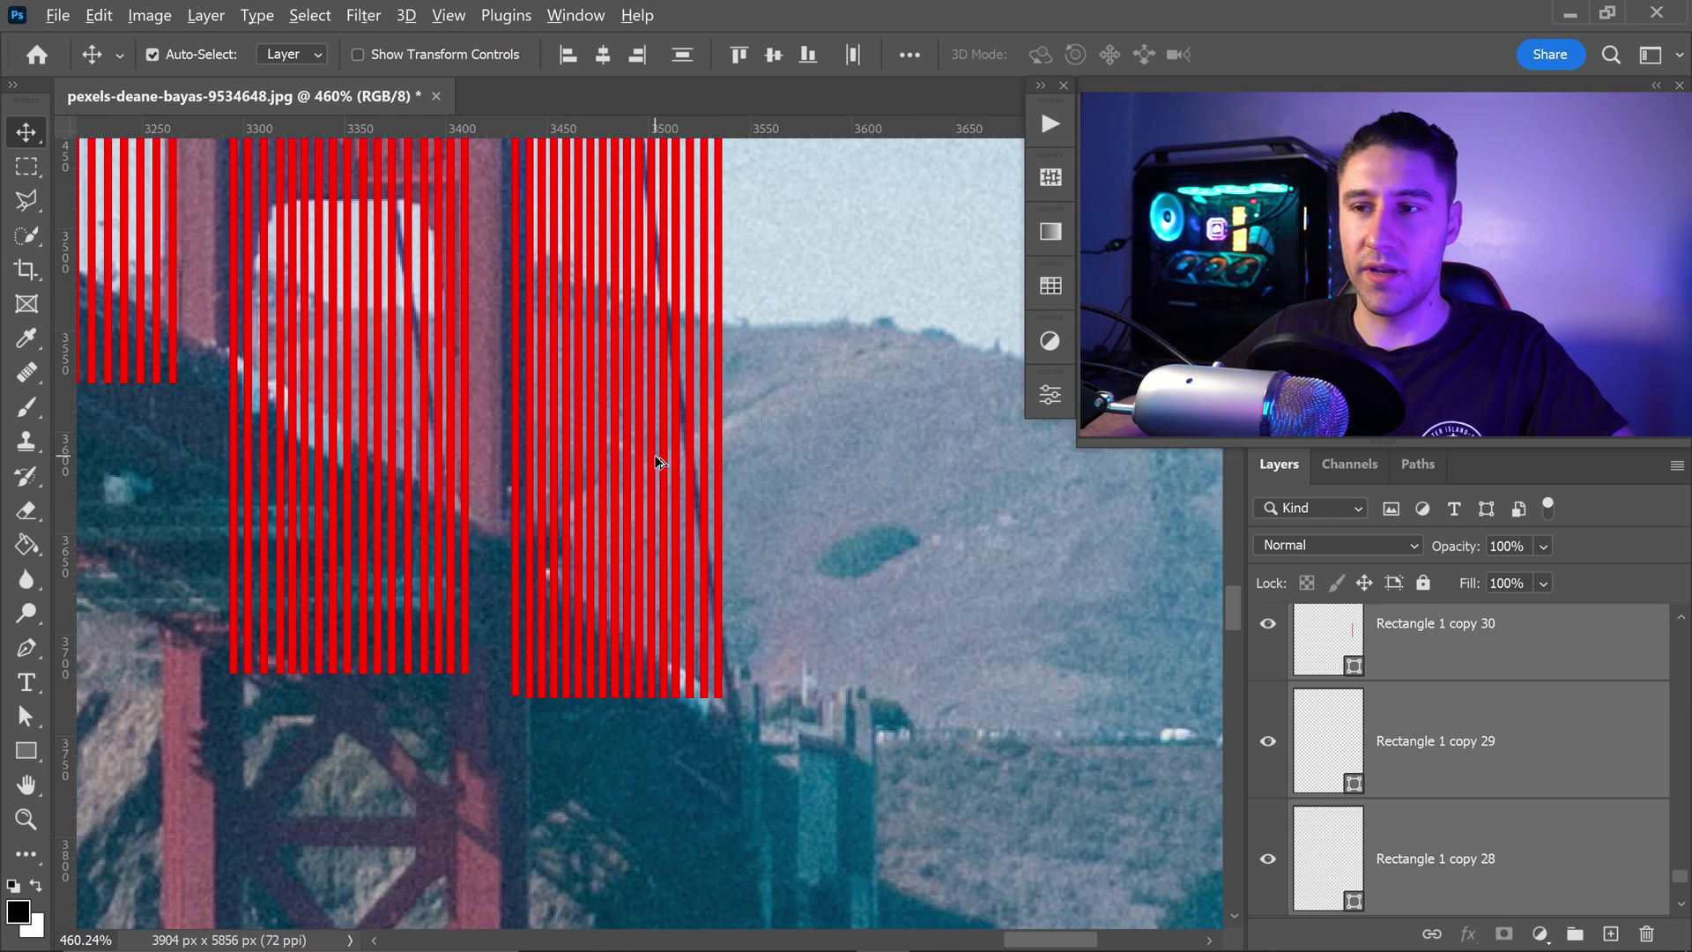
- Select all the red rectangle layers, from Rectangle 1 to Rectangle 1 copy 26, and convert them into one smart object
{"action": "scroll", "coordinate": [653, 461], "scroll_direction": "down", "scroll_amount": 5}
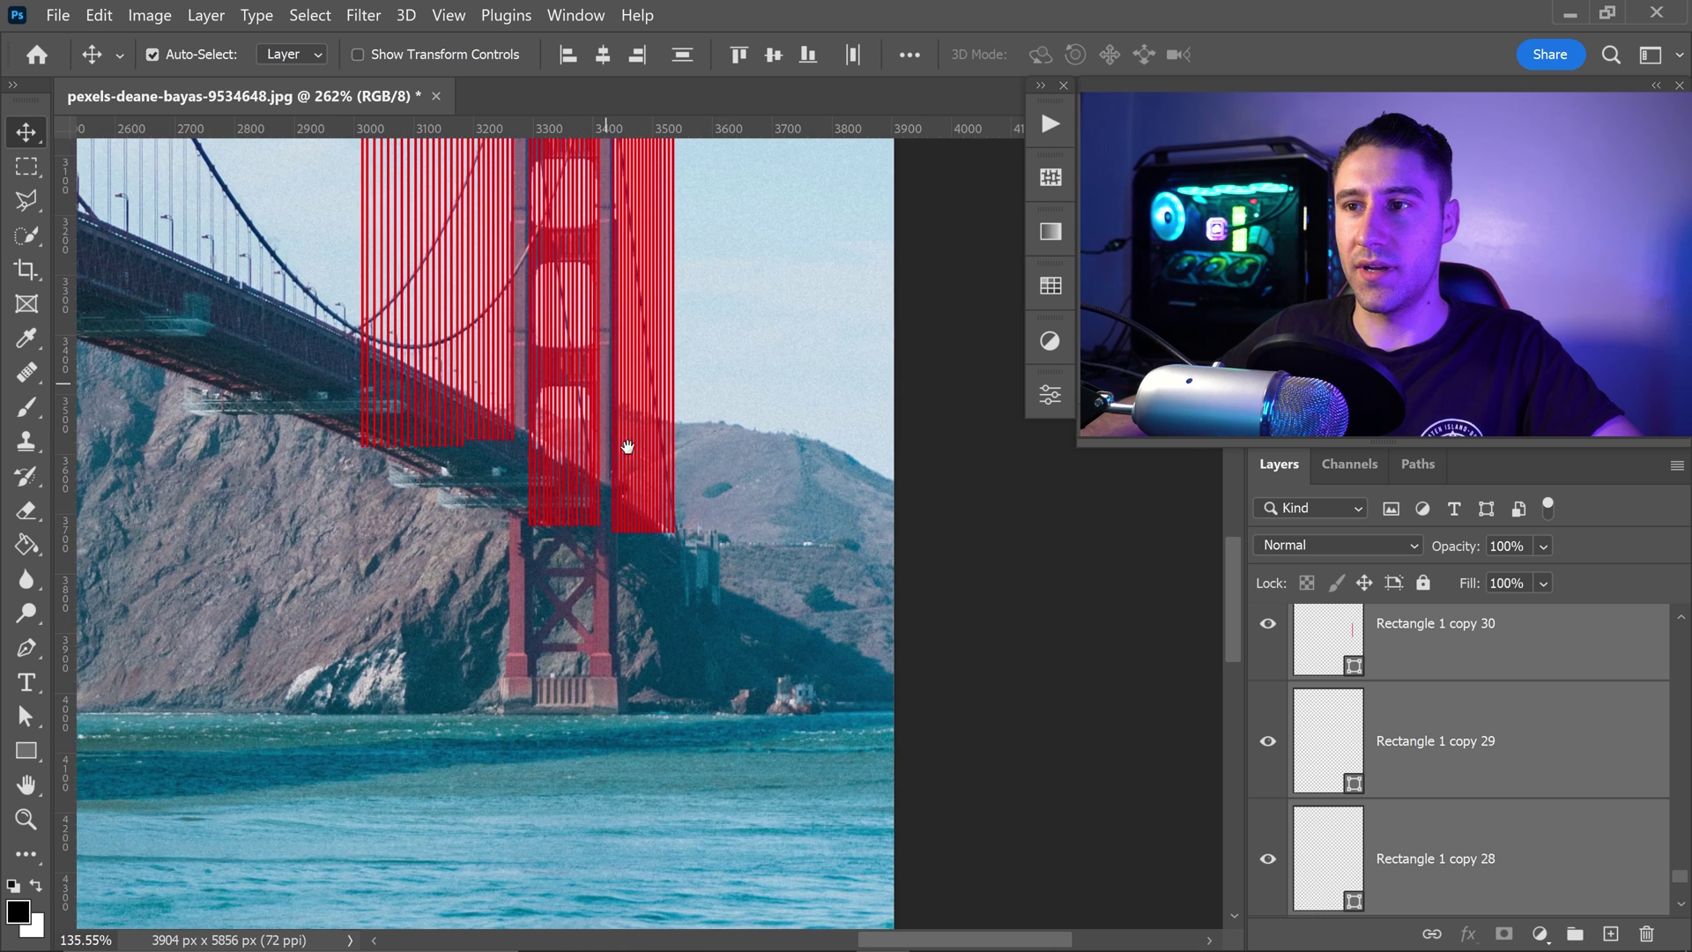
{"action": "scroll", "coordinate": [627, 447], "scroll_direction": "down", "scroll_amount": 3}
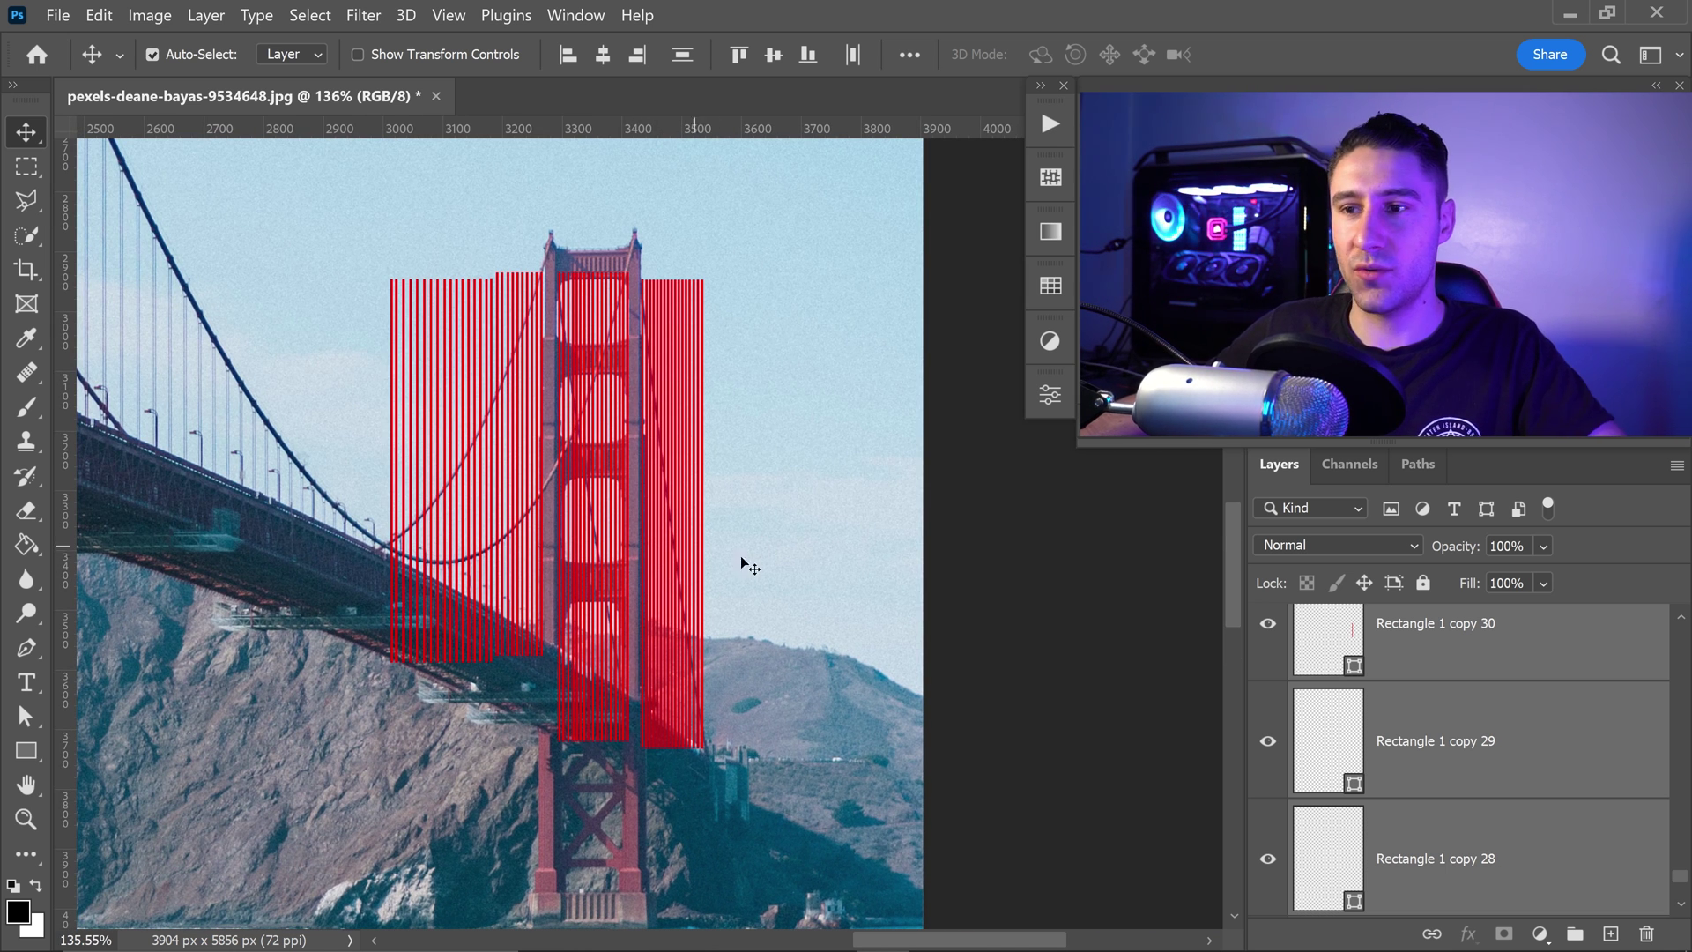
{"action": "scroll", "coordinate": [1454, 757], "scroll_direction": "down", "scroll_amount": 5}
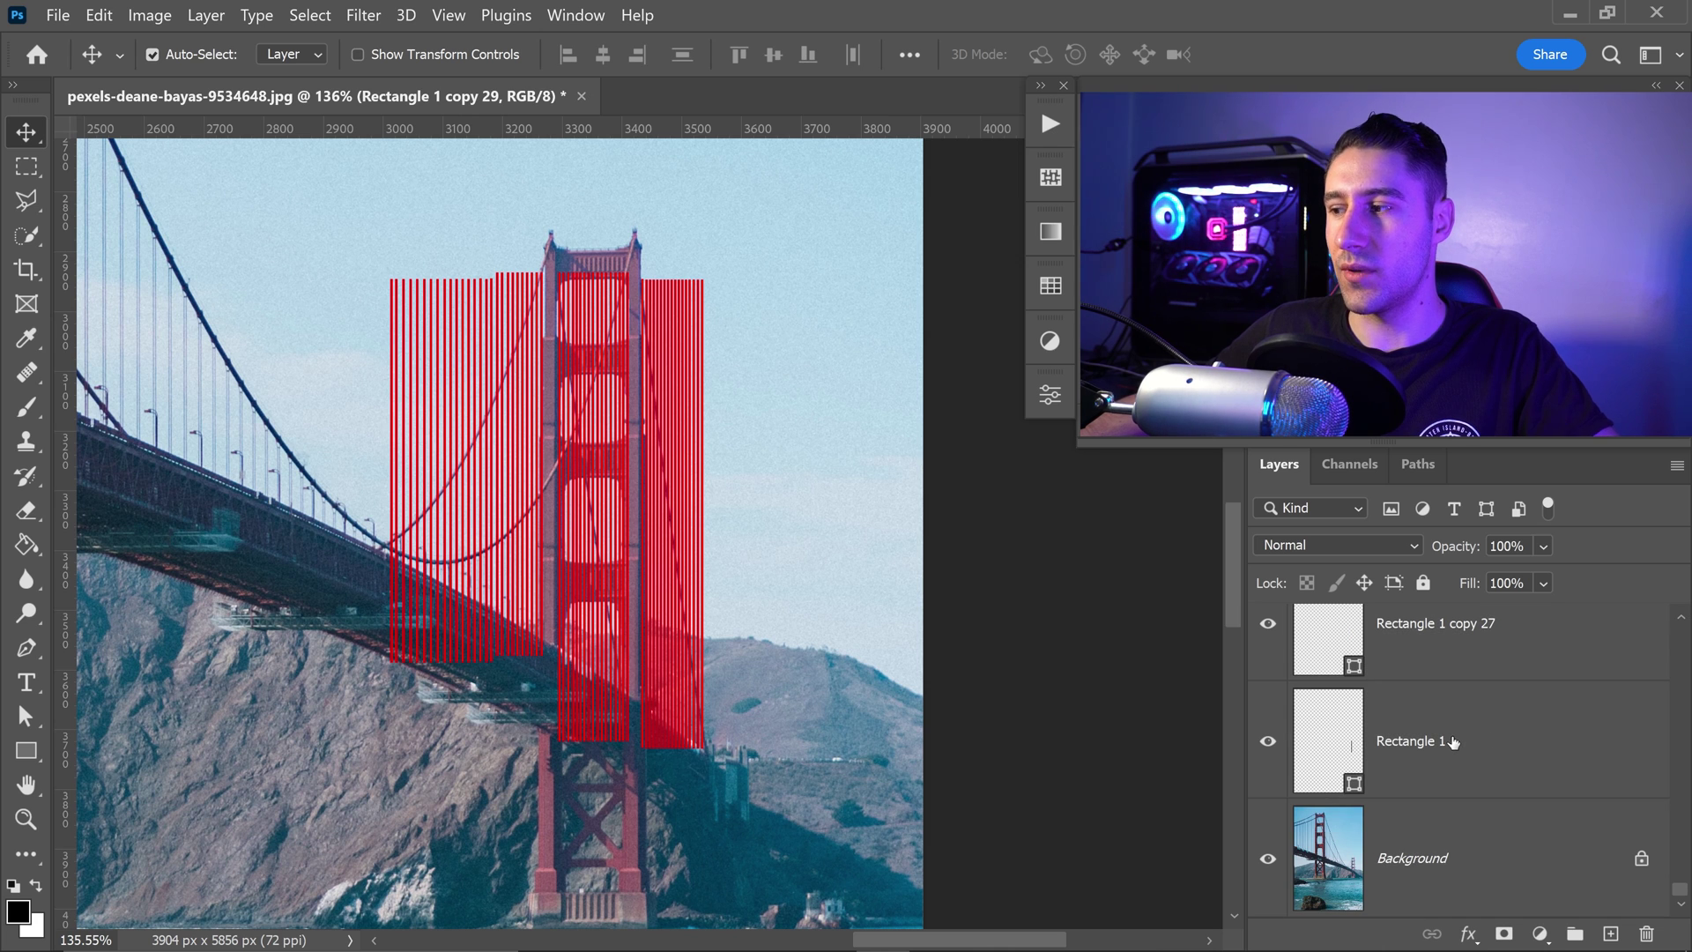
{"action": "left_click", "coordinate": [1453, 743]}
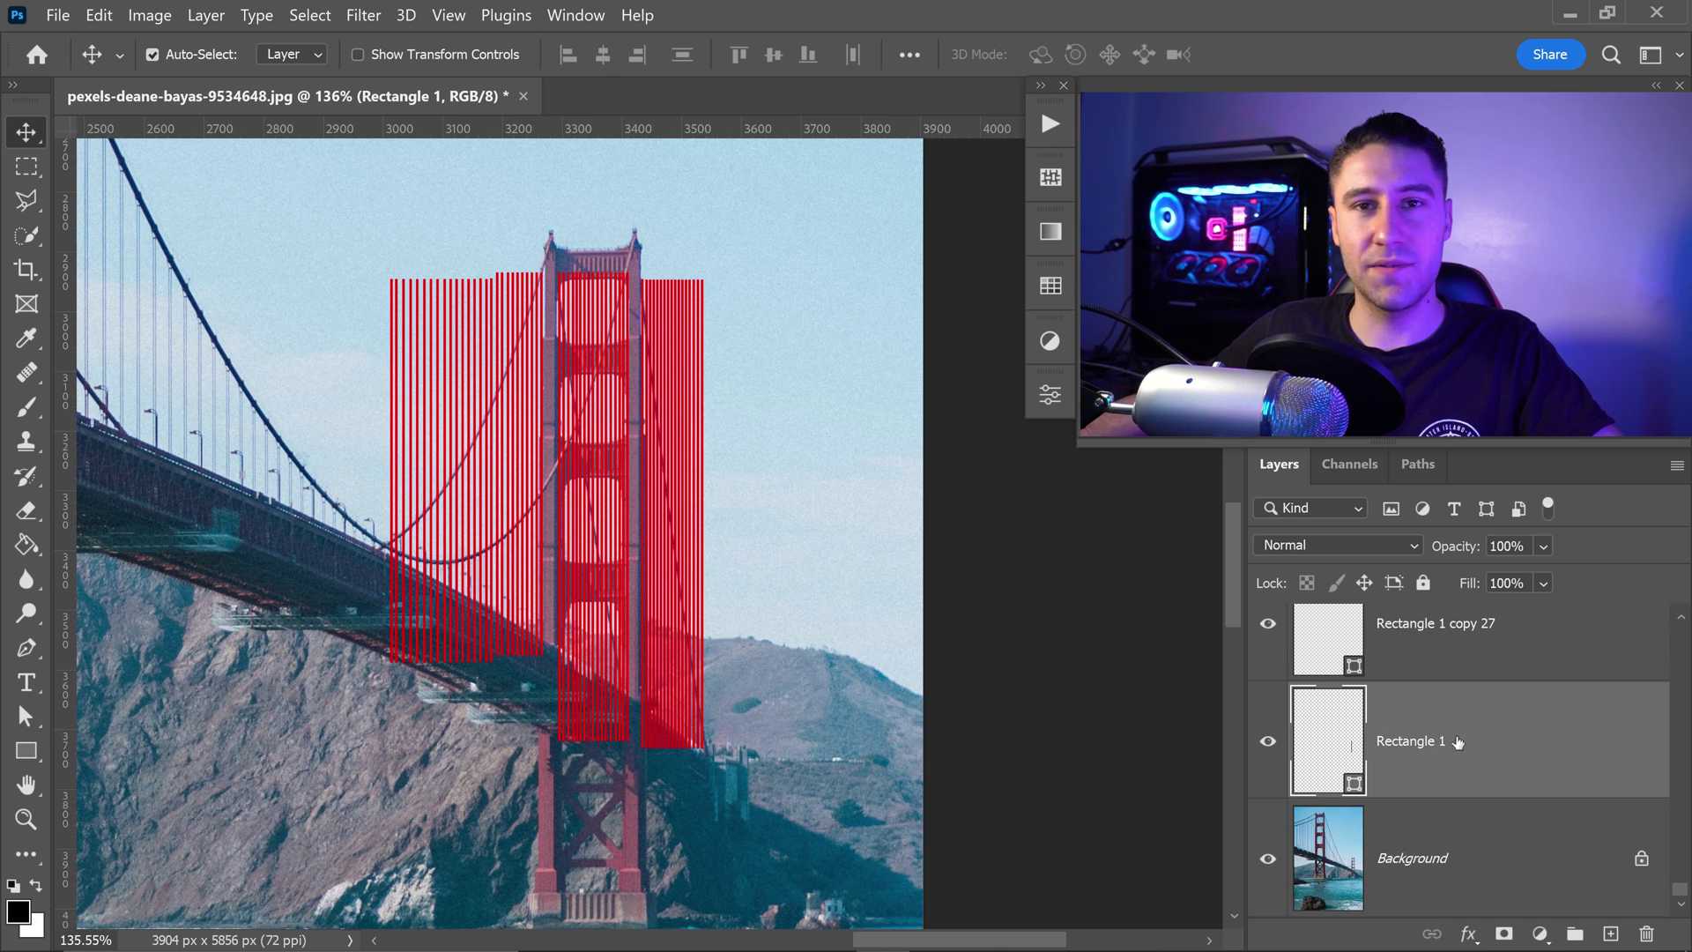
{"action": "left_click_drag", "start_coordinate": [1680, 892], "coordinate": [1688, 624]}
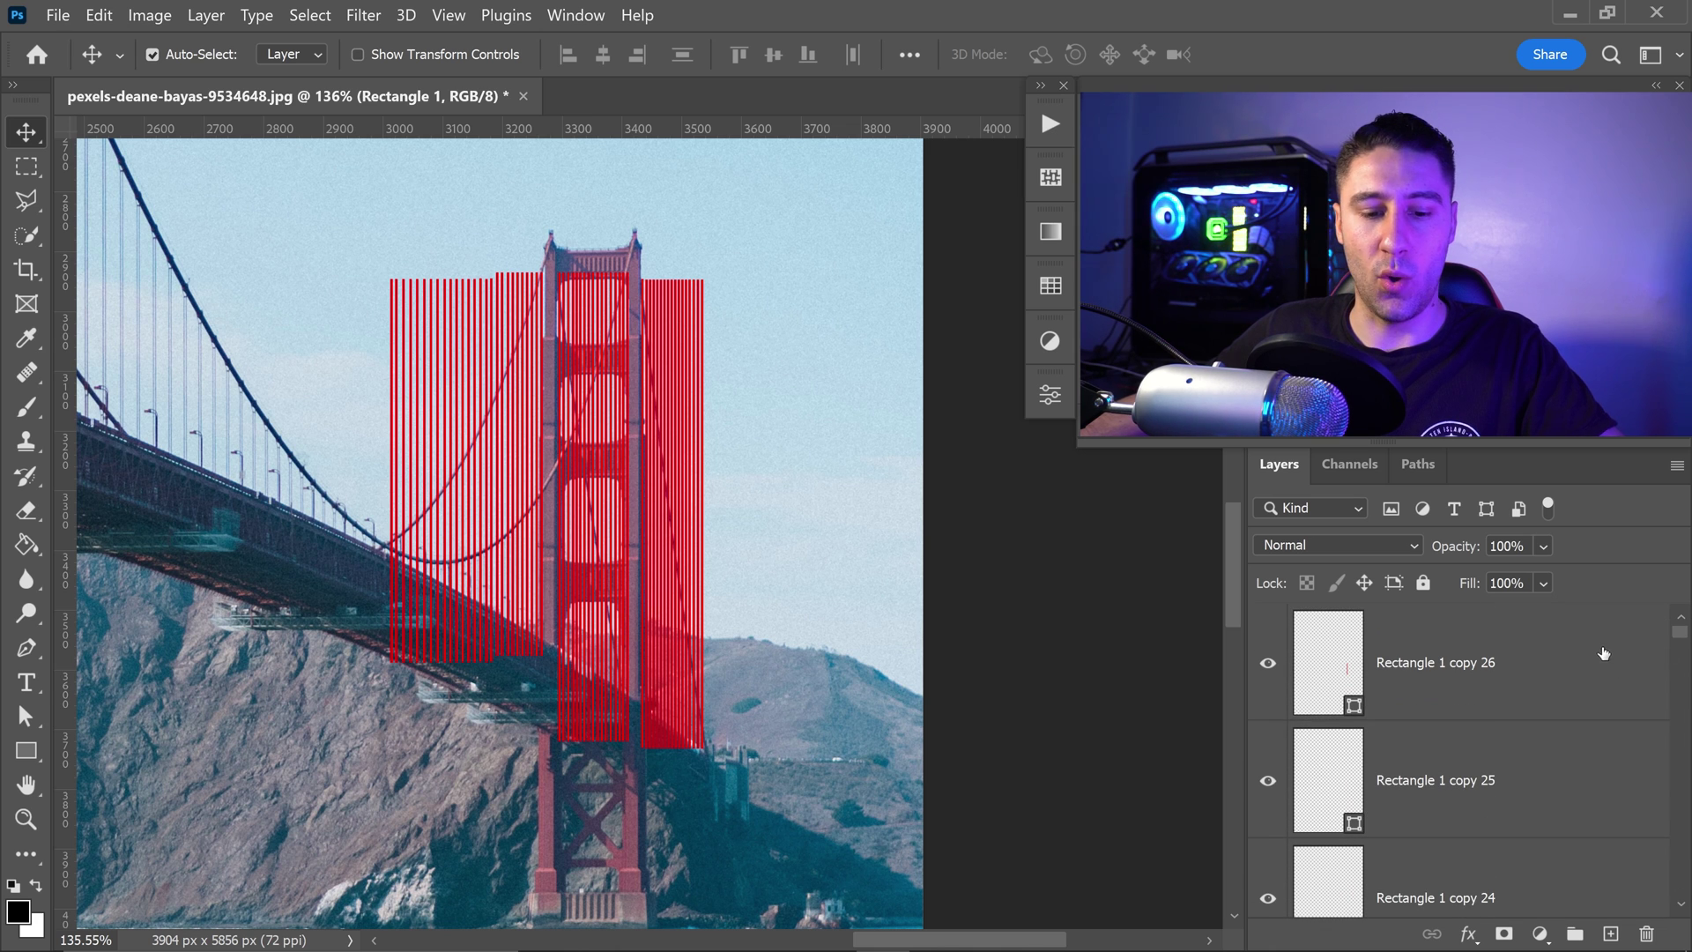
{"action": "left_click", "coordinate": [1422, 662], "text": "shift"}
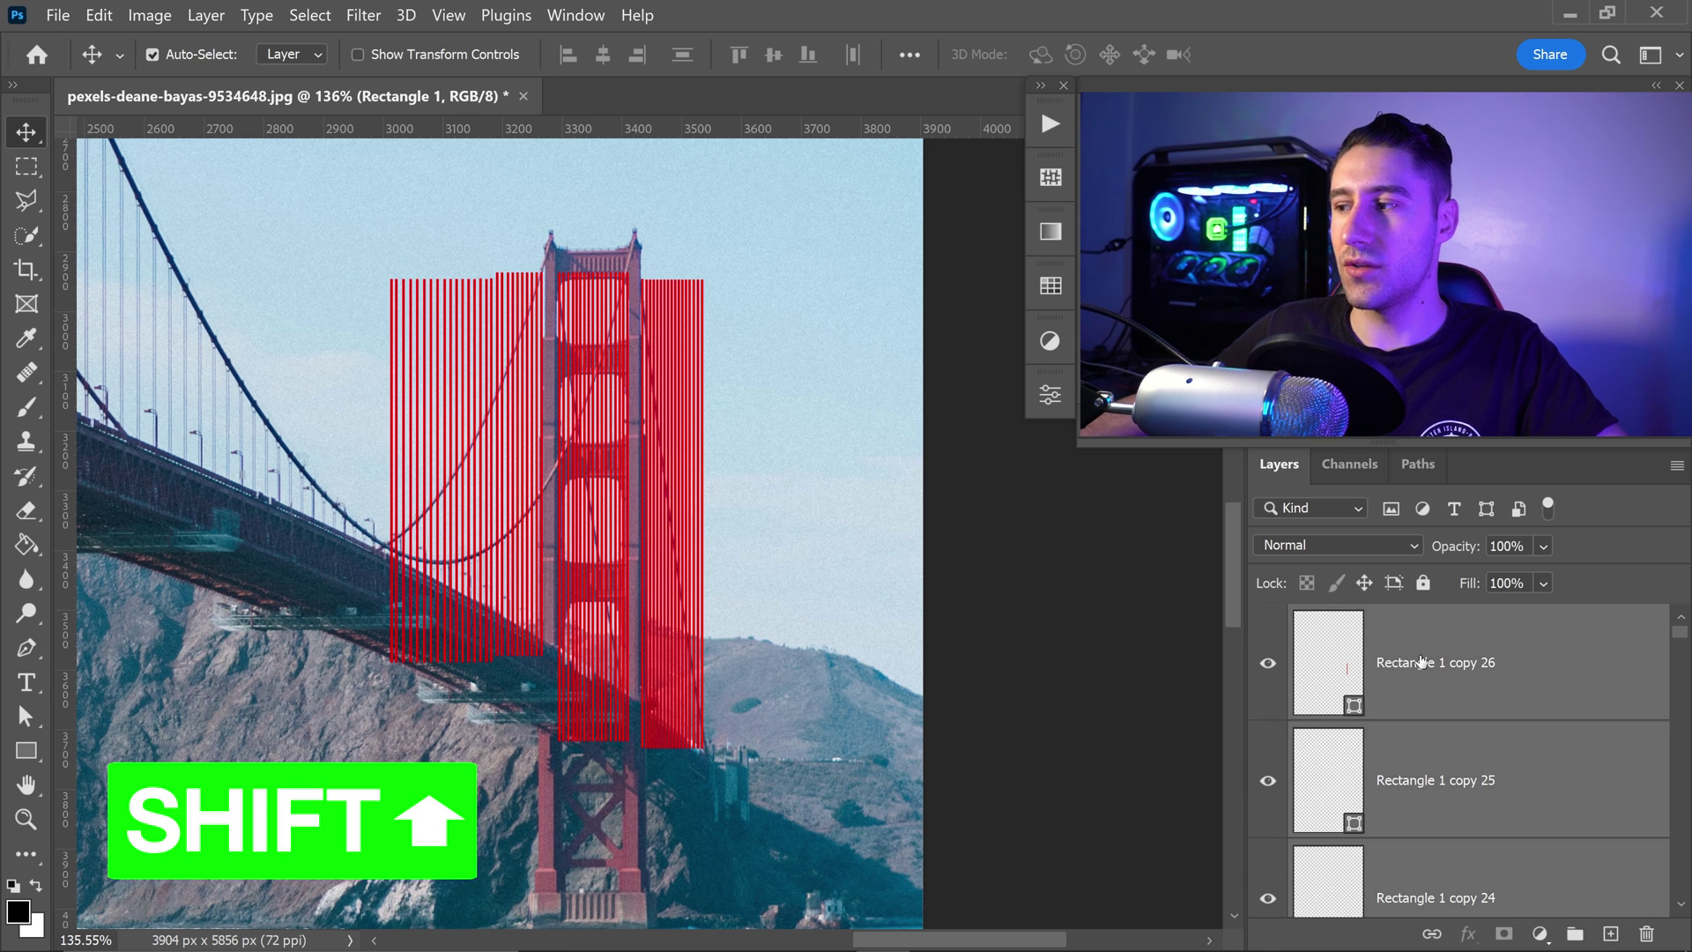
{"action": "right_click", "coordinate": [1422, 663]}
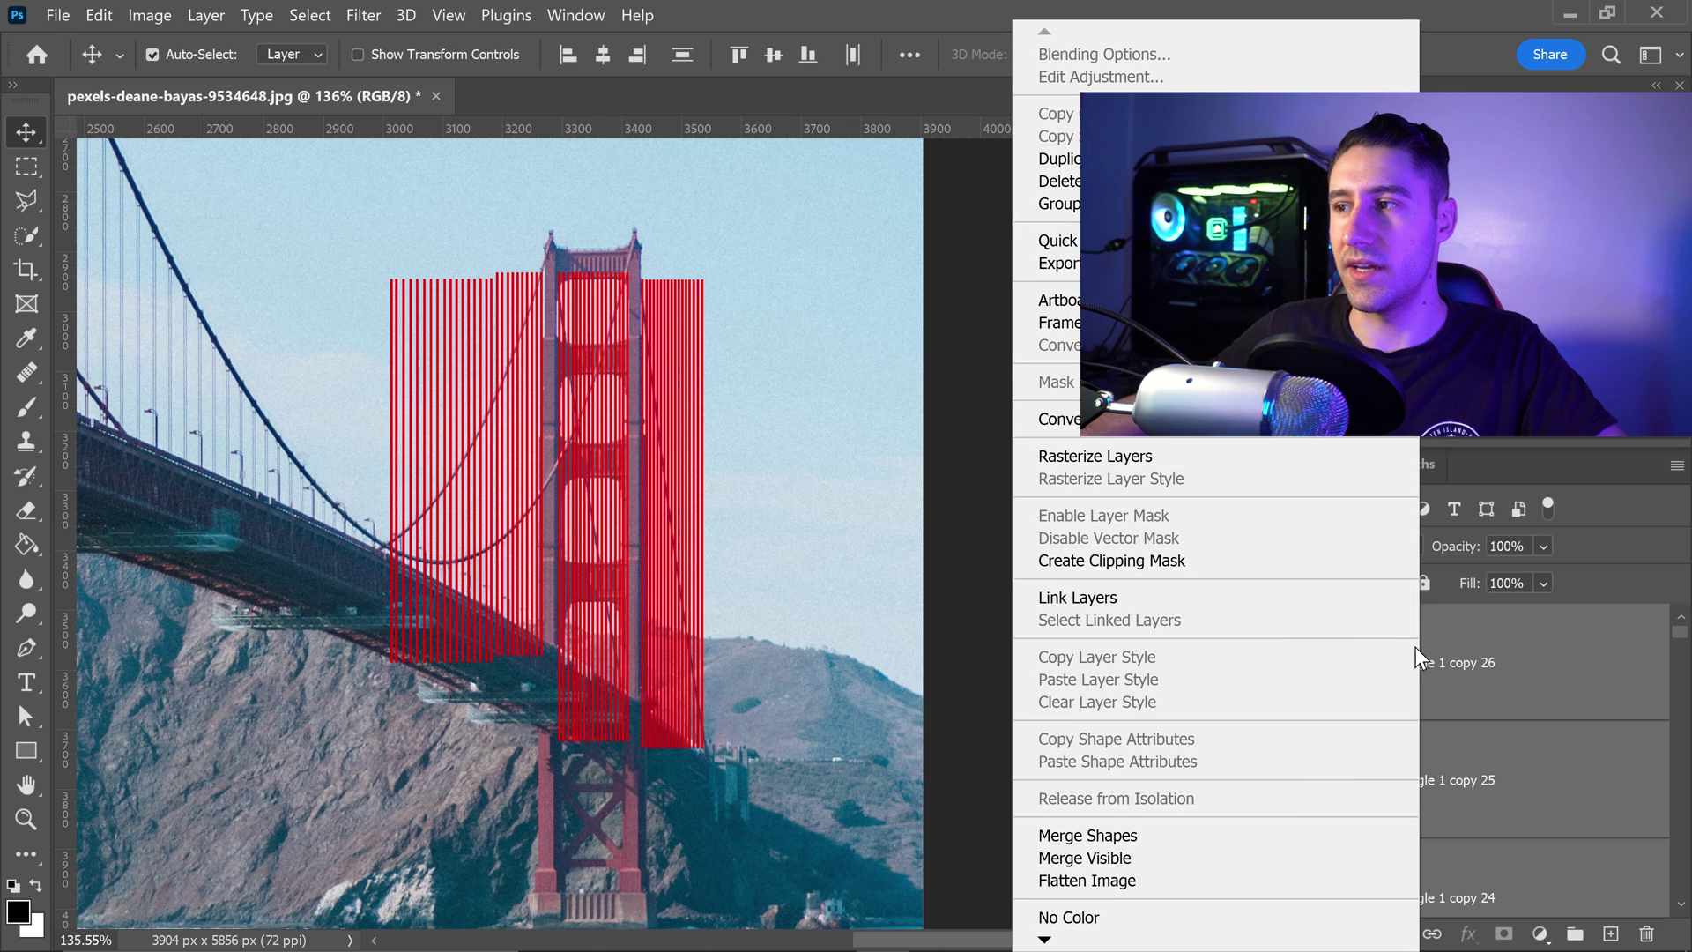
{"action": "left_click", "coordinate": [1195, 426]}
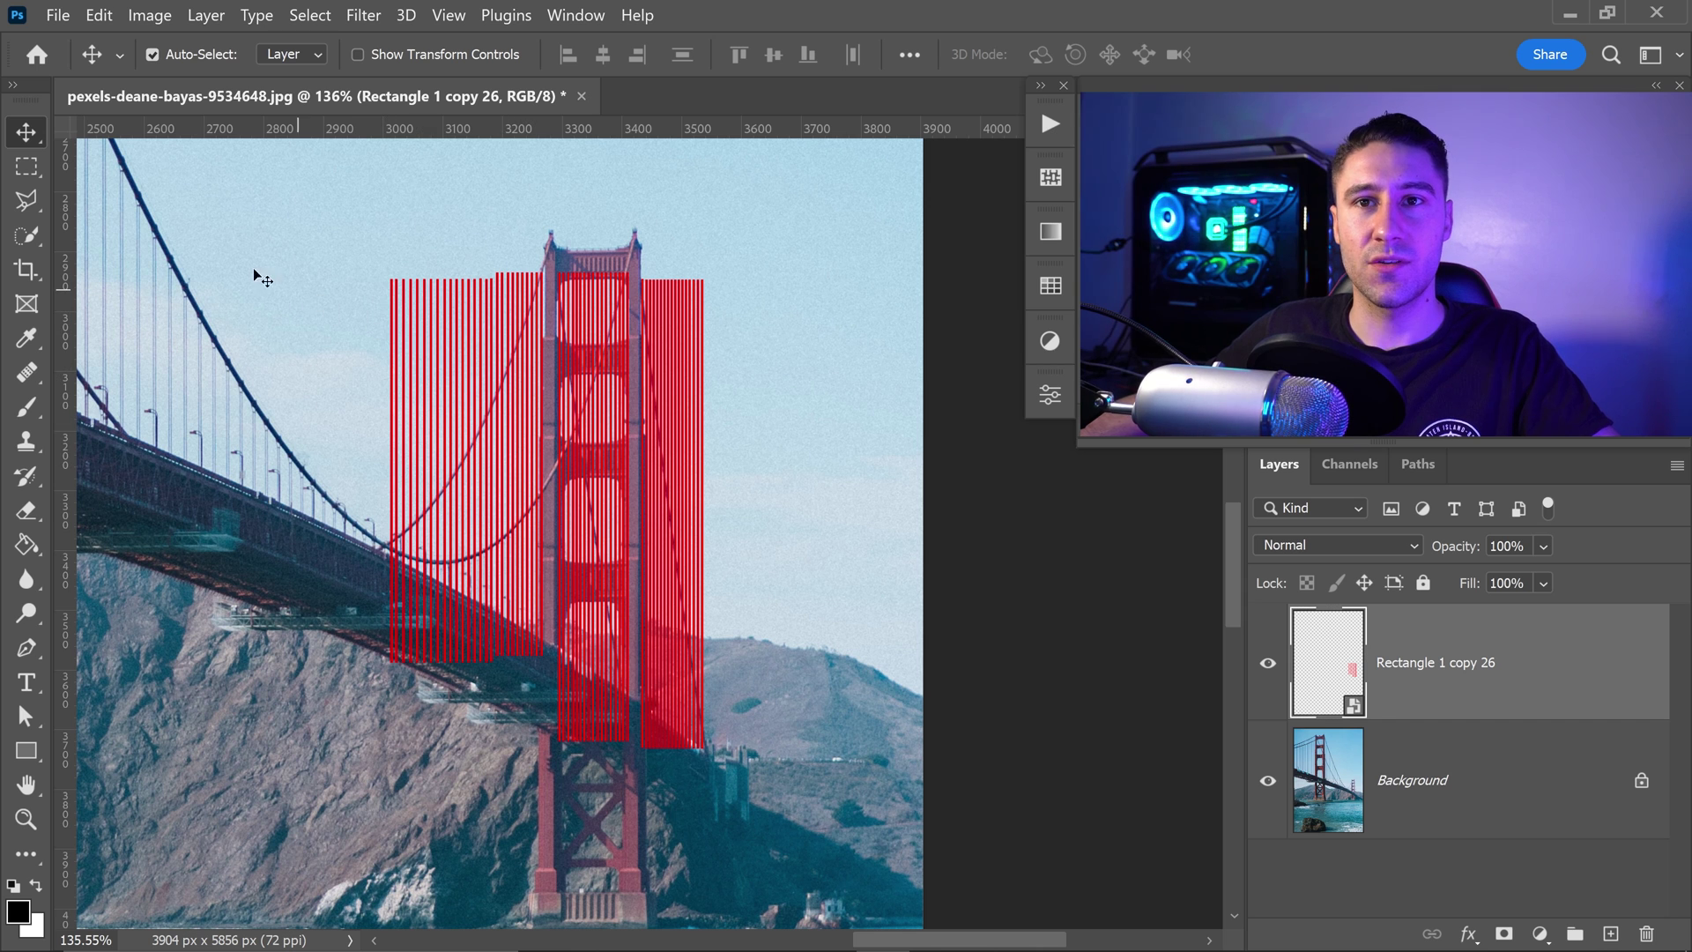
- Outline the area between the main suspension cables and the bridge deck around the distant tower with the Polygonal Lasso
{"action": "left_click", "coordinate": [31, 200]}
{"action": "scroll", "coordinate": [516, 457], "scroll_direction": "up", "scroll_amount": 3}
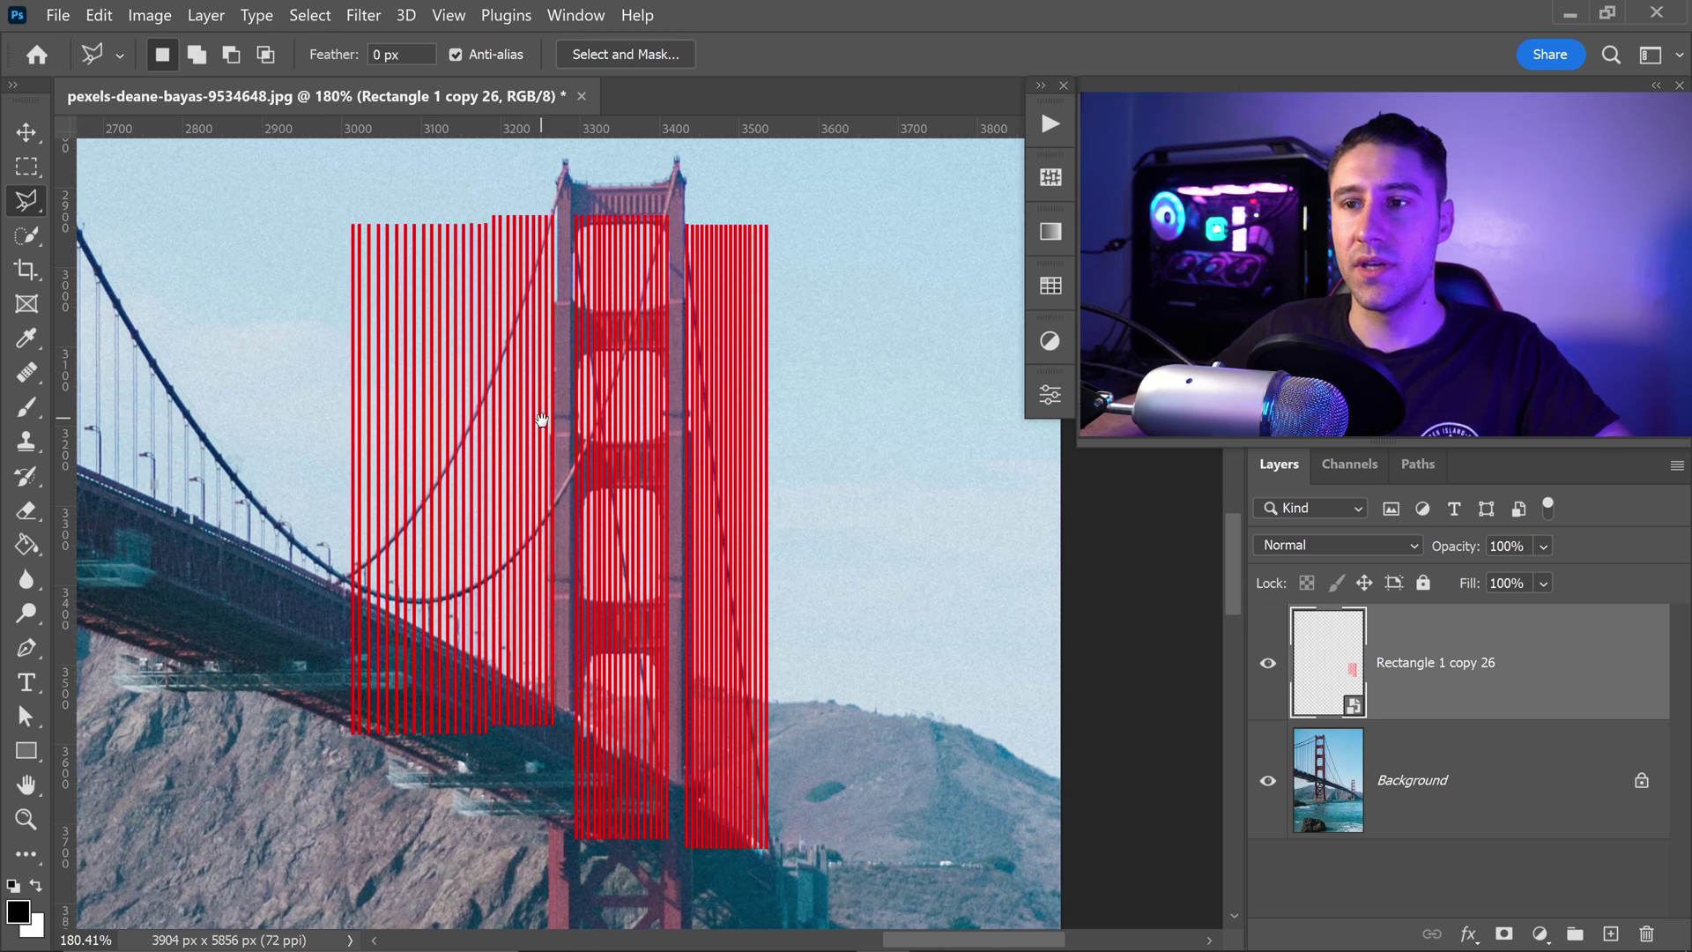
{"action": "scroll", "coordinate": [309, 653], "scroll_direction": "up", "scroll_amount": 1}
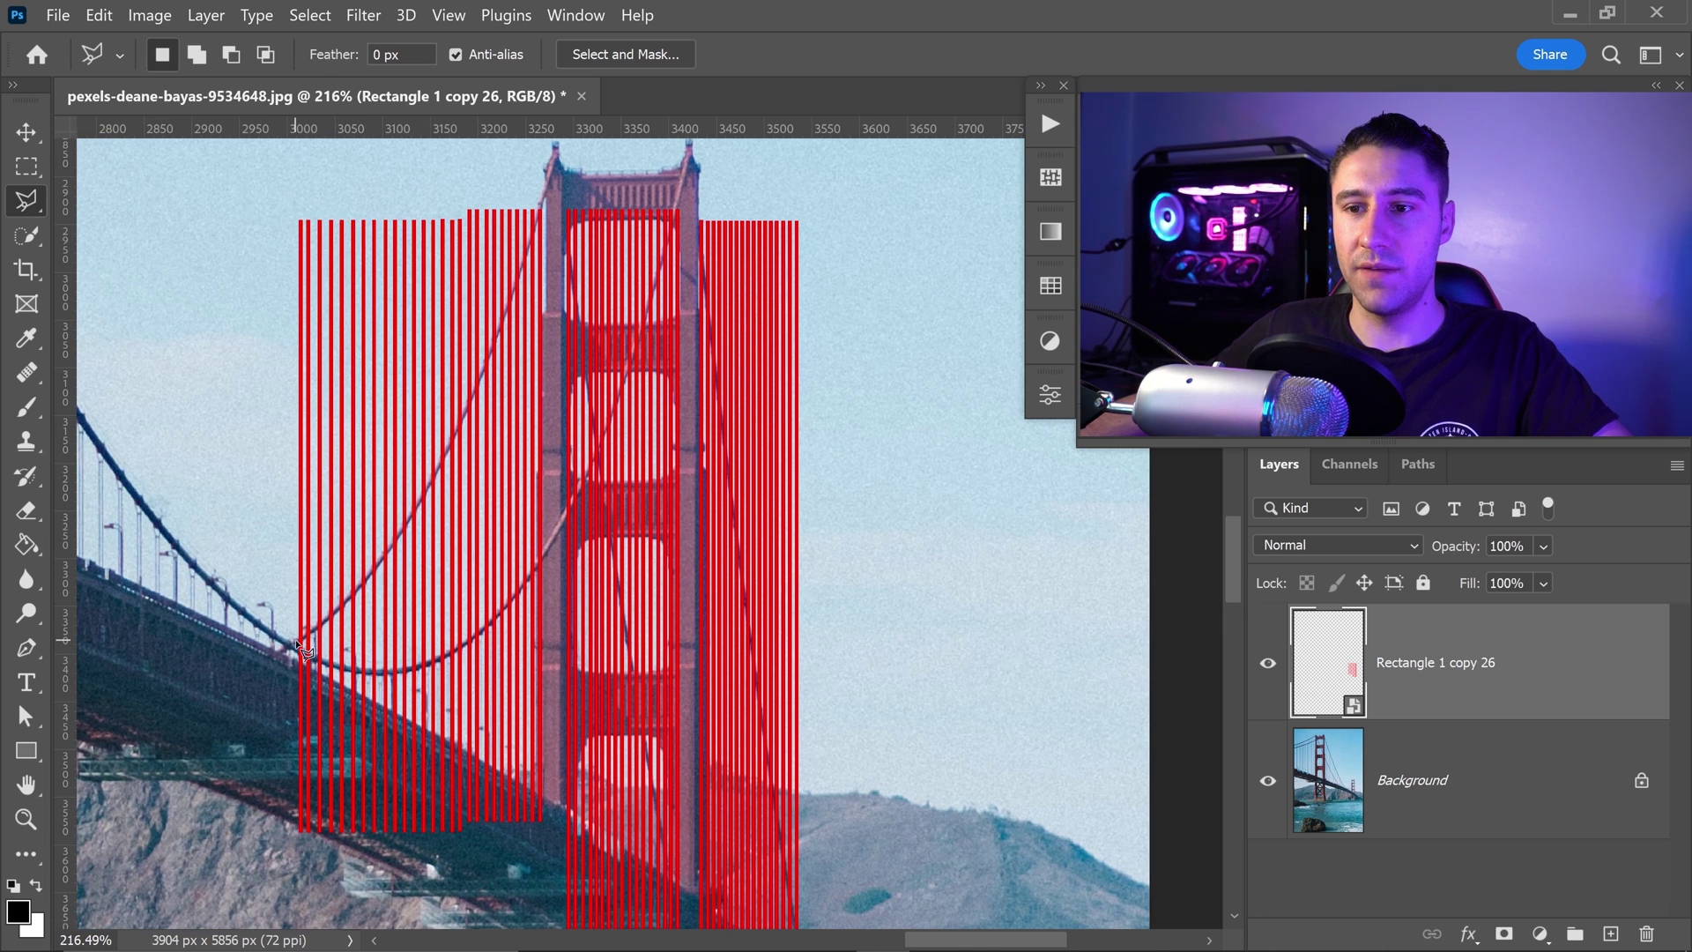
{"action": "left_click", "coordinate": [382, 578]}
{"action": "left_click", "coordinate": [421, 509]}
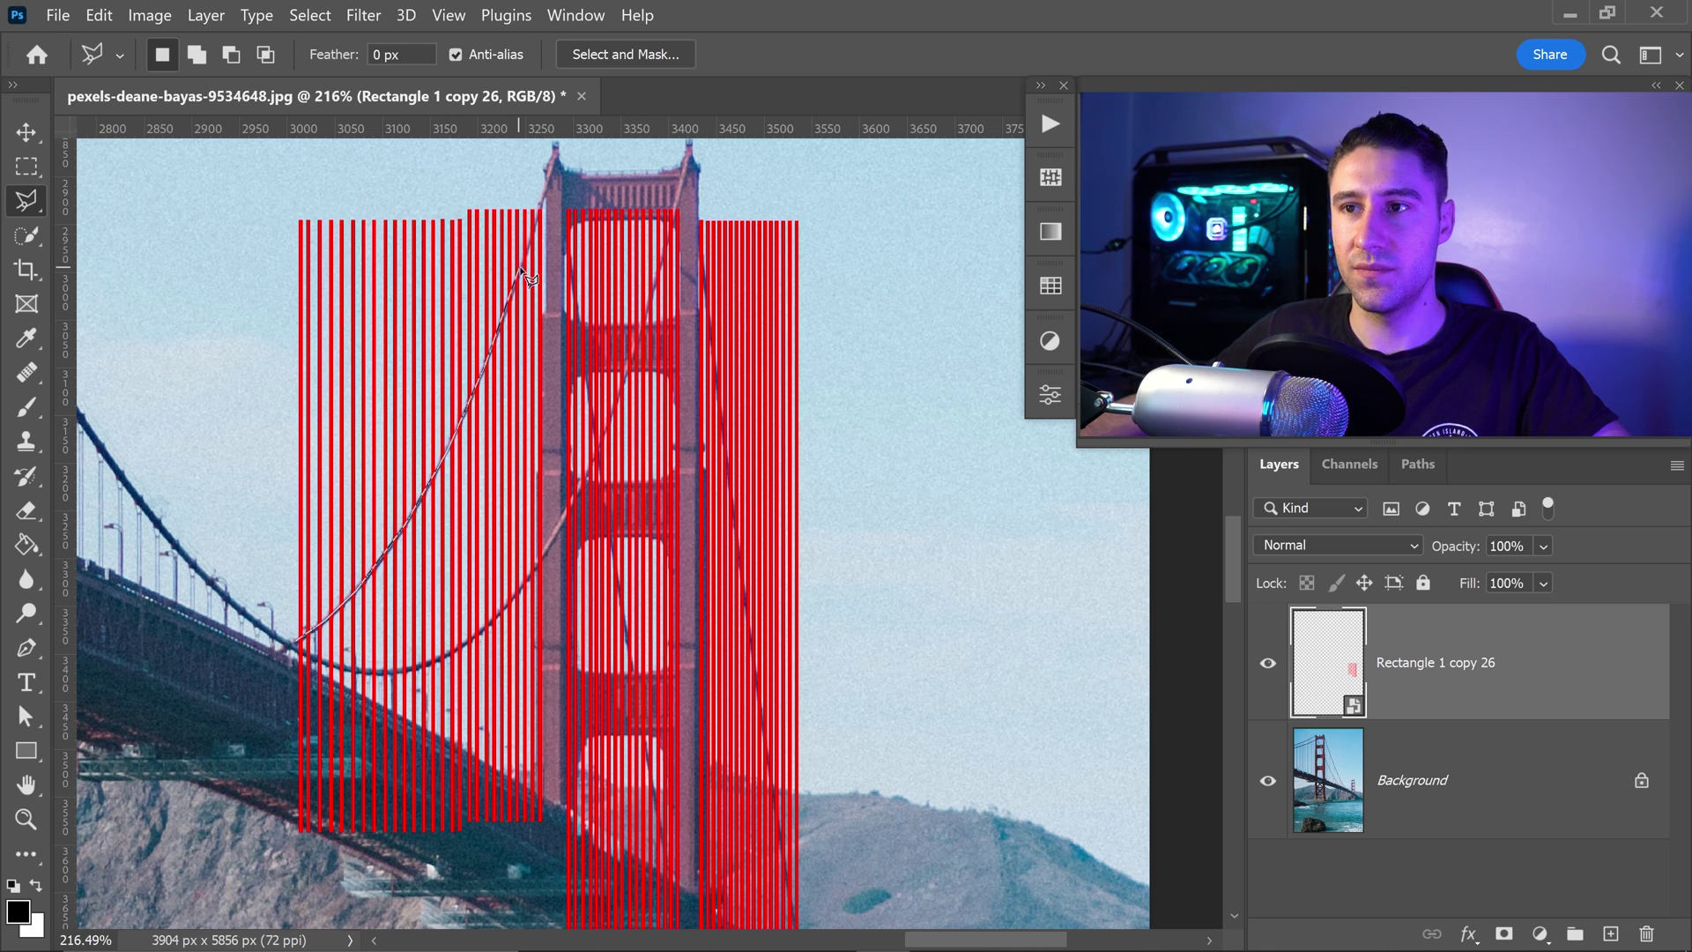
{"action": "left_click", "coordinate": [689, 172]}
{"action": "left_click", "coordinate": [624, 617]}
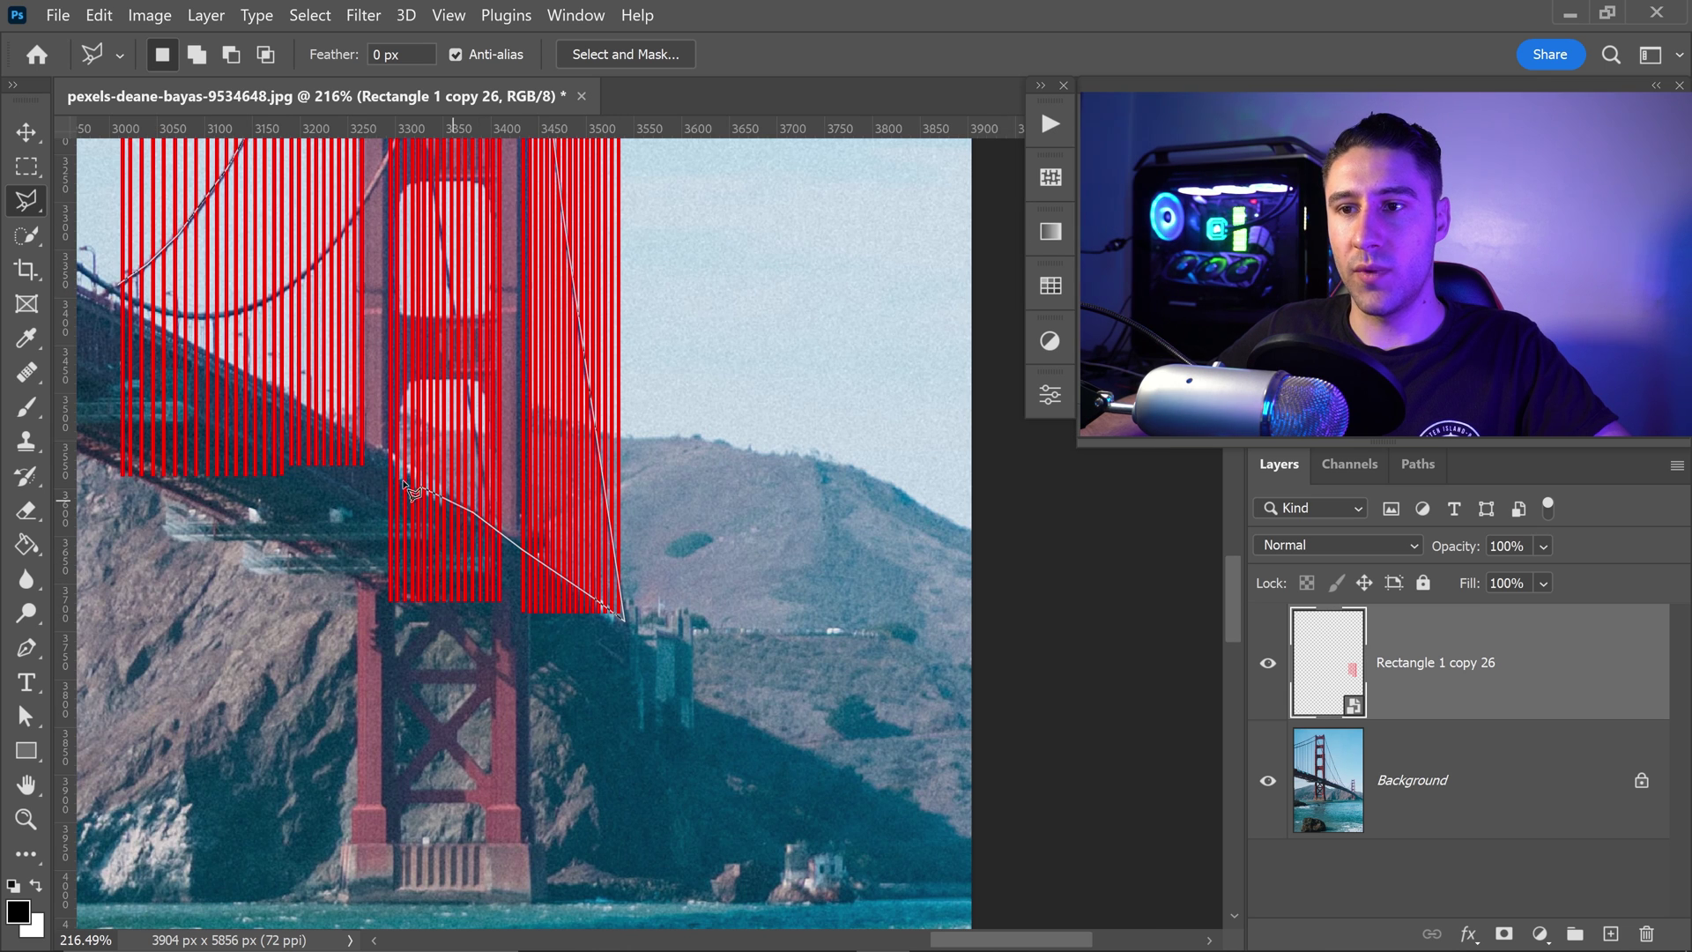
{"action": "left_click_drag", "start_coordinate": [146, 316], "coordinate": [430, 522]}
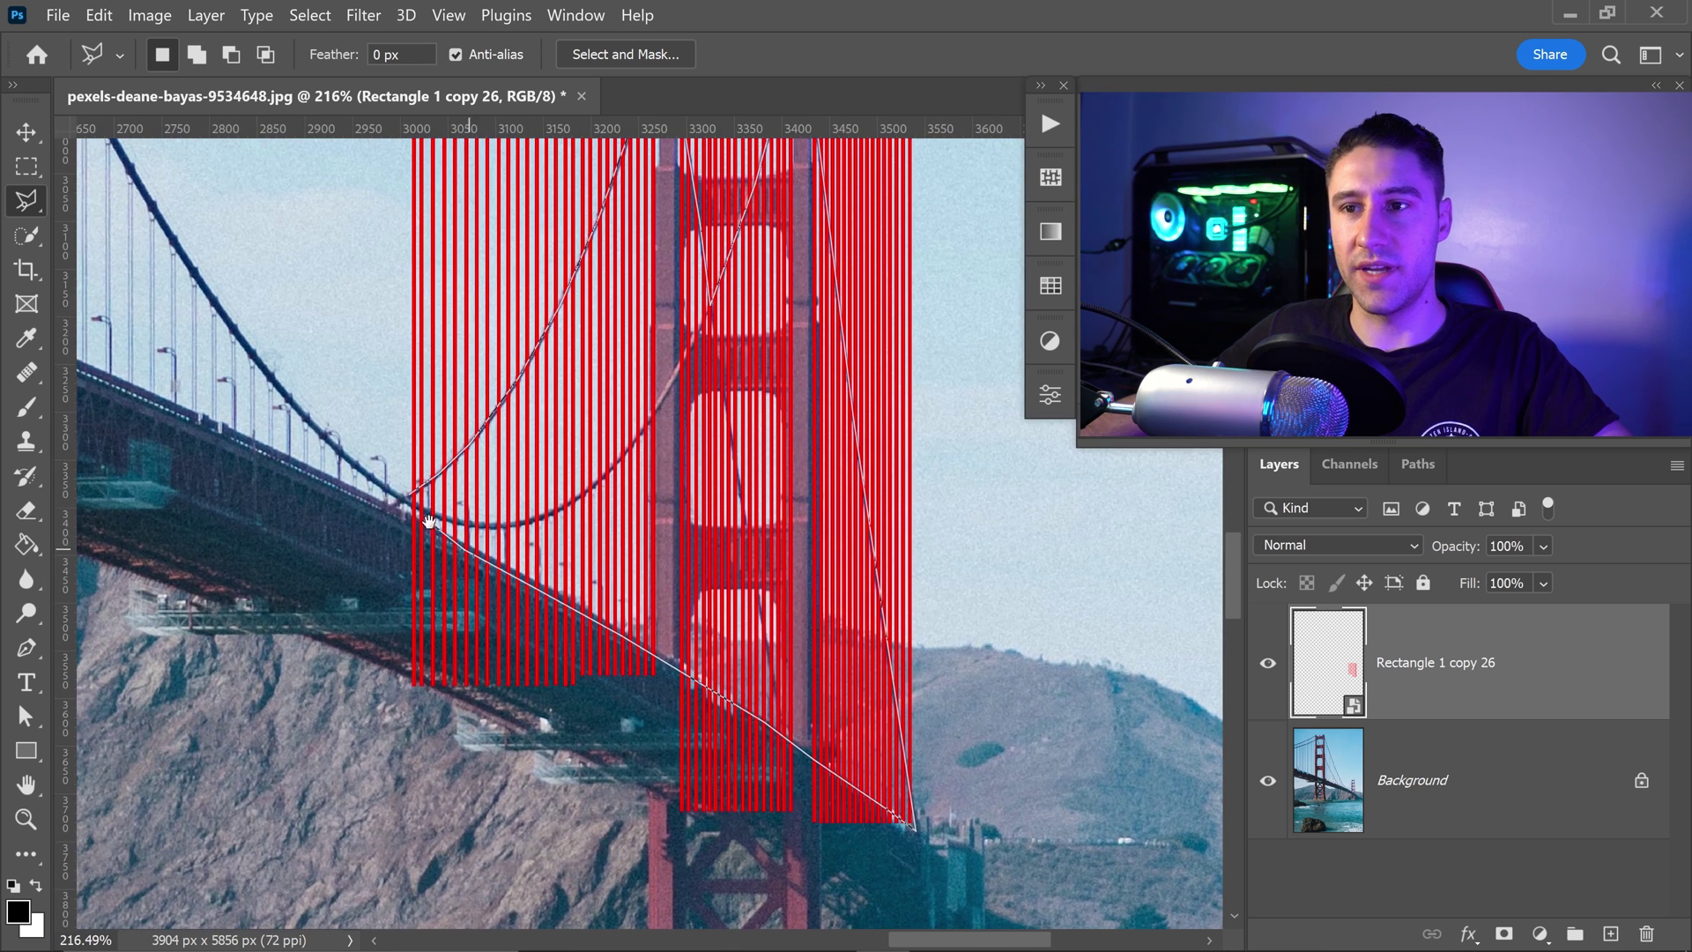
{"action": "left_click", "coordinate": [419, 506]}
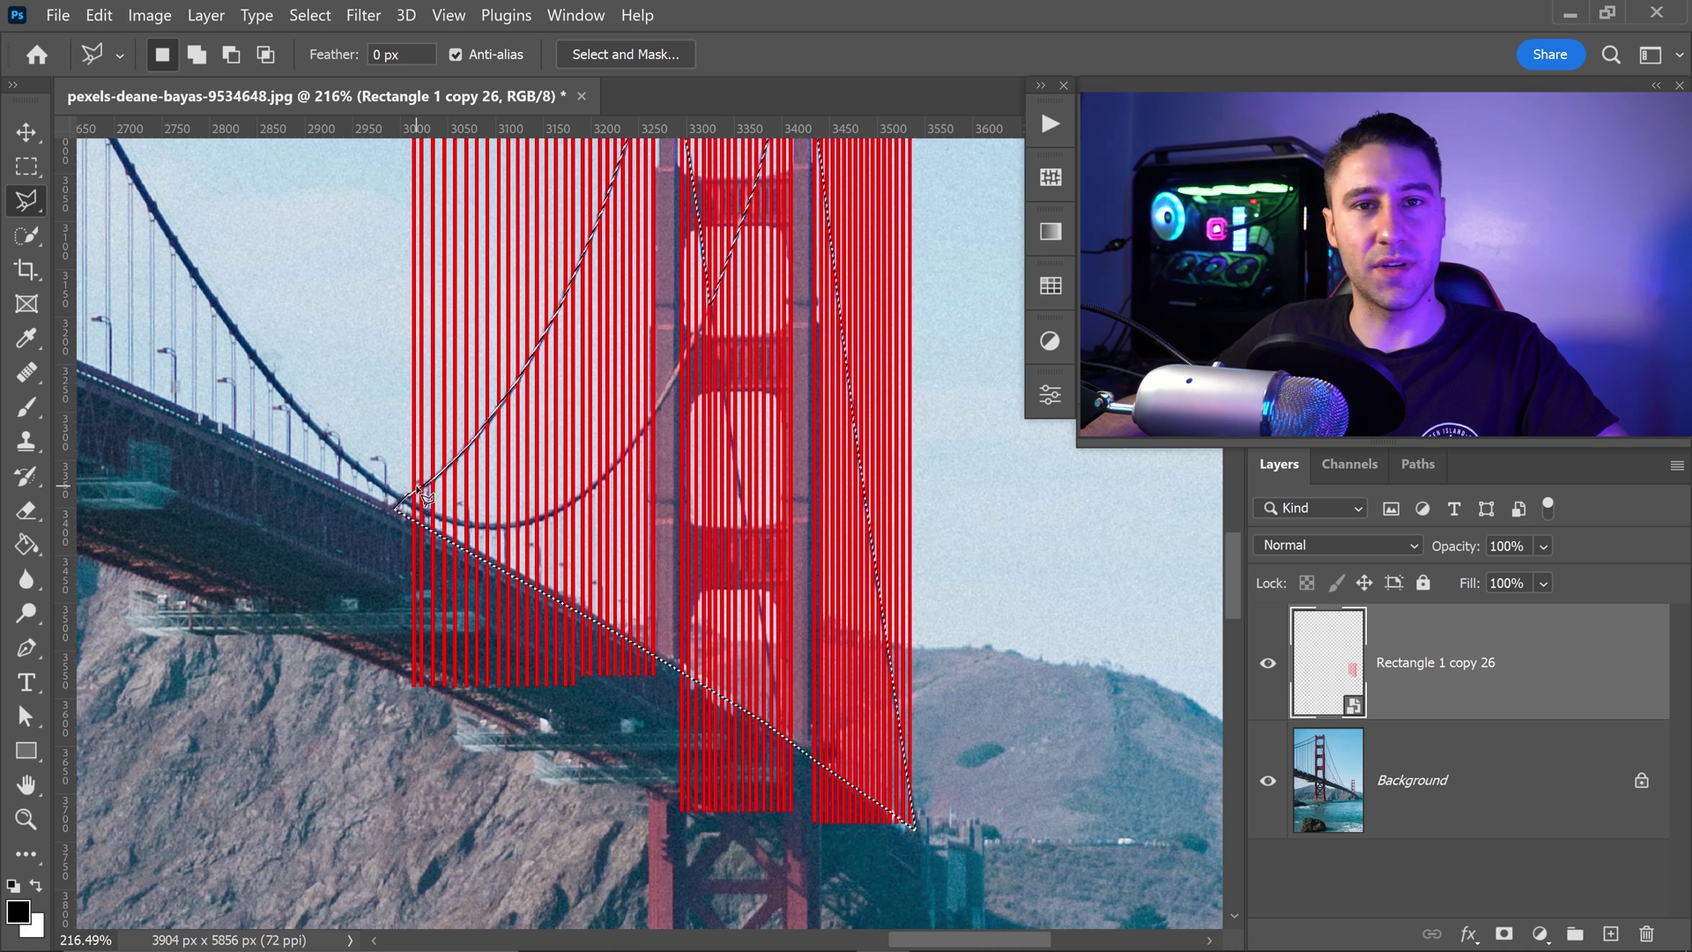
- Copy the selected part of the red lines to a new layer and hide the original Rectangle 1 copy 26 smart object
{"action": "scroll", "coordinate": [811, 529], "scroll_direction": "down", "scroll_amount": 3}
{"action": "scroll", "coordinate": [860, 511], "scroll_direction": "right", "scroll_amount": 3}
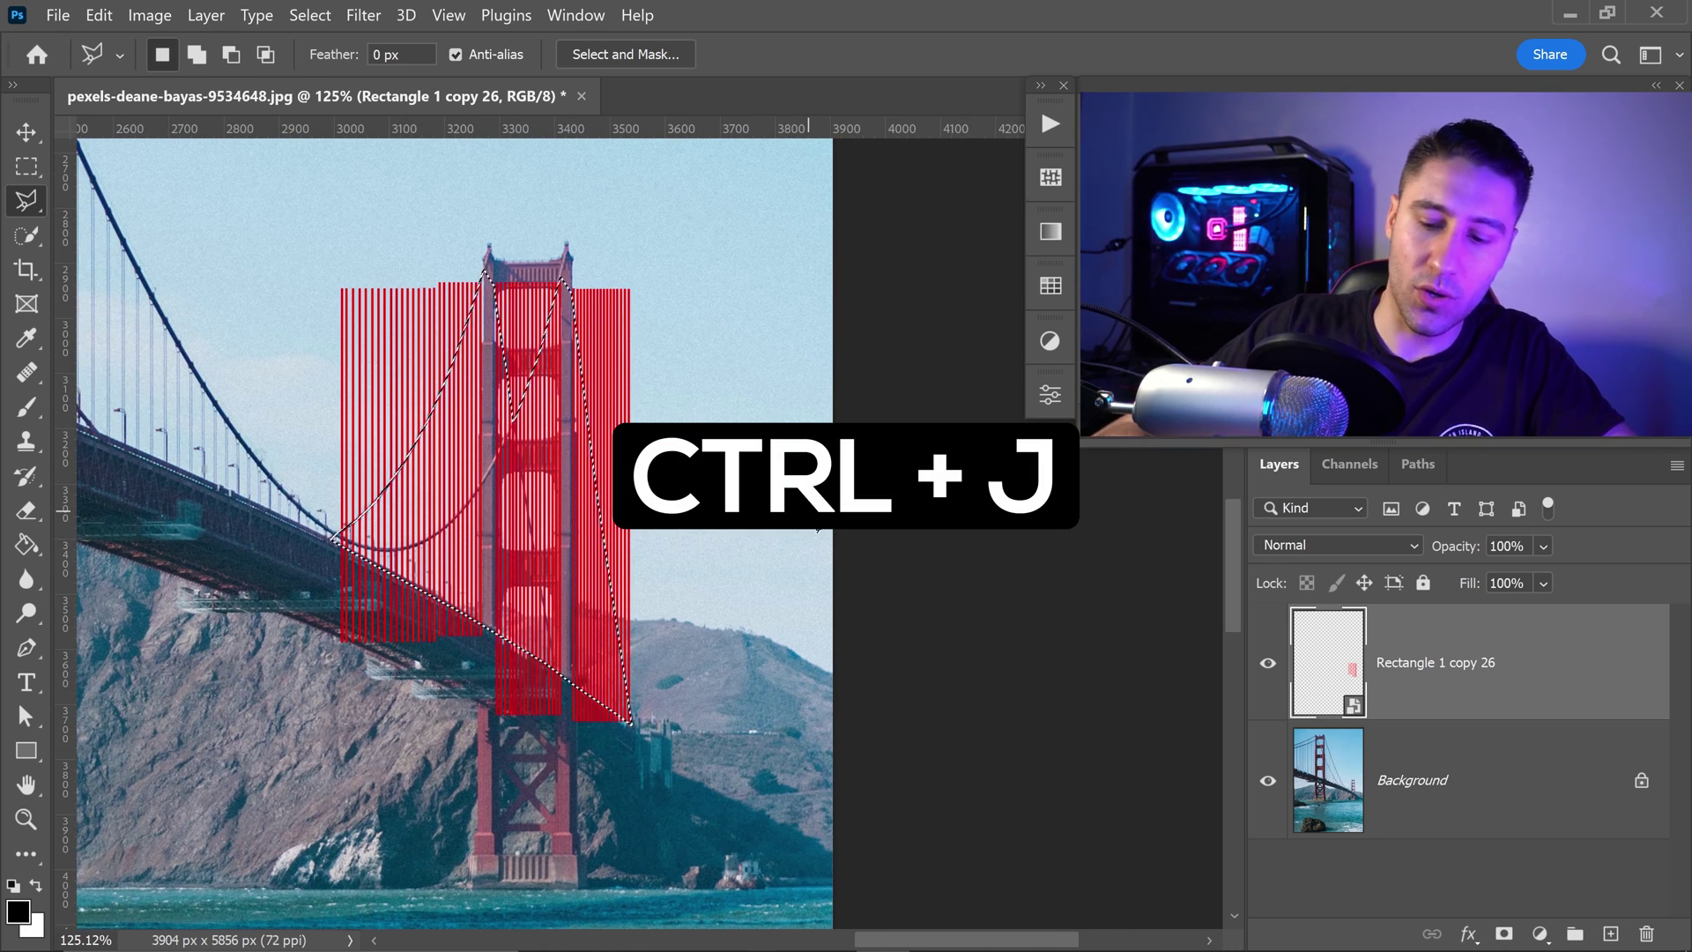
{"action": "key", "text": "ctrl+j"}
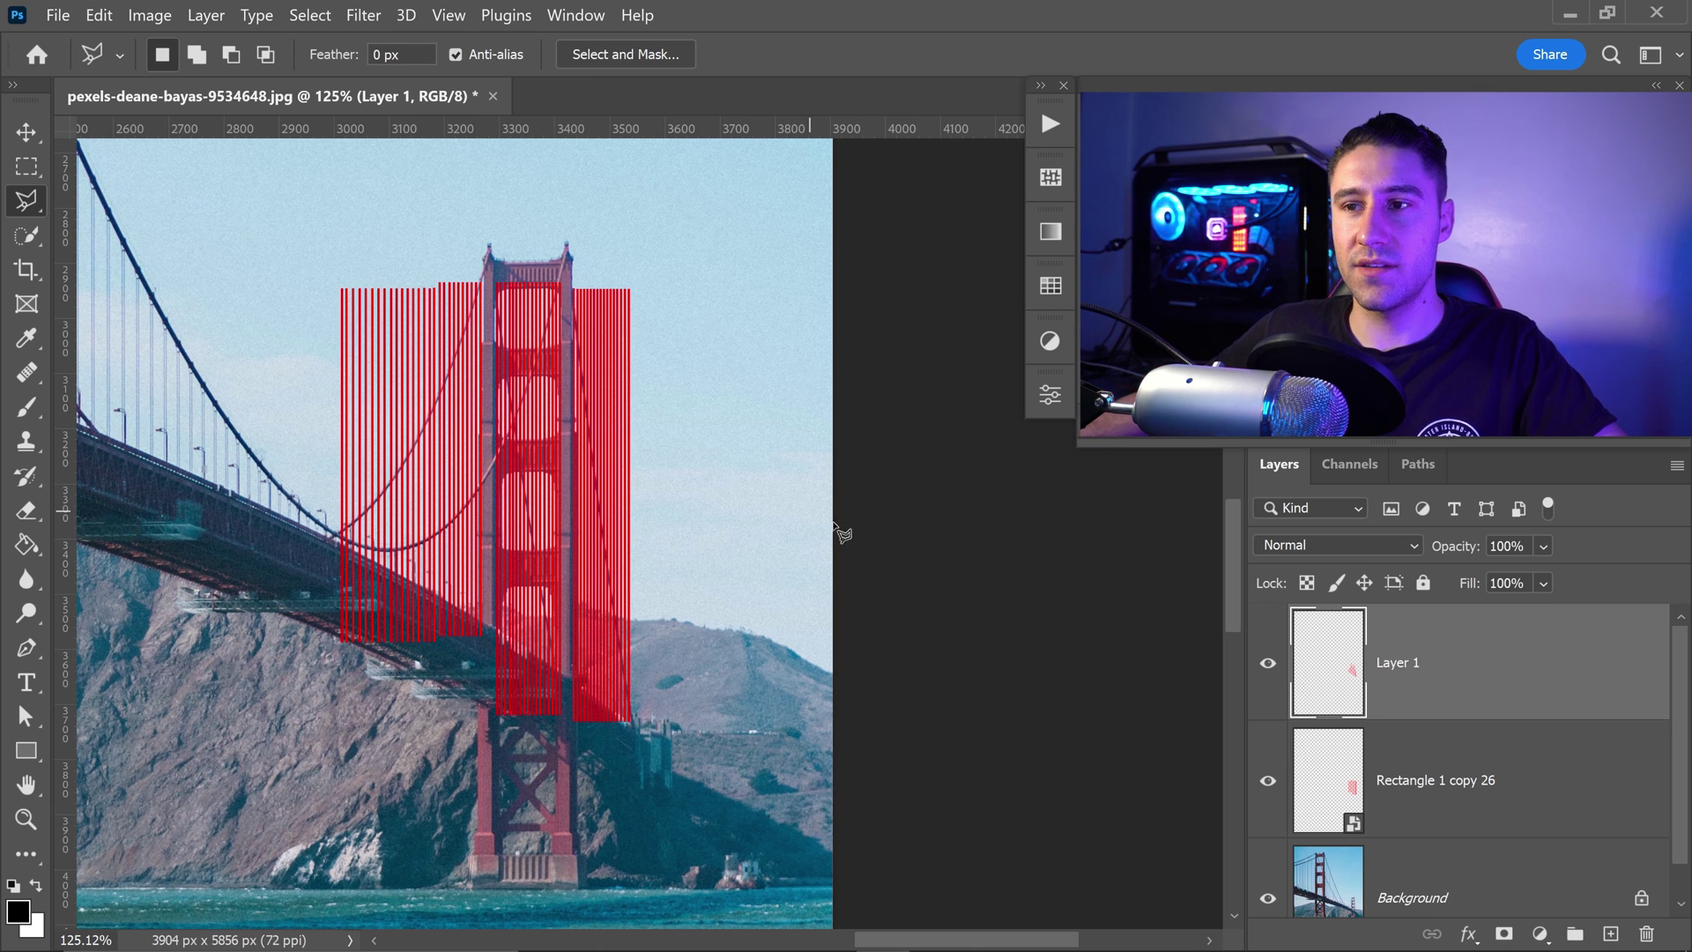
{"action": "left_click", "coordinate": [26, 132]}
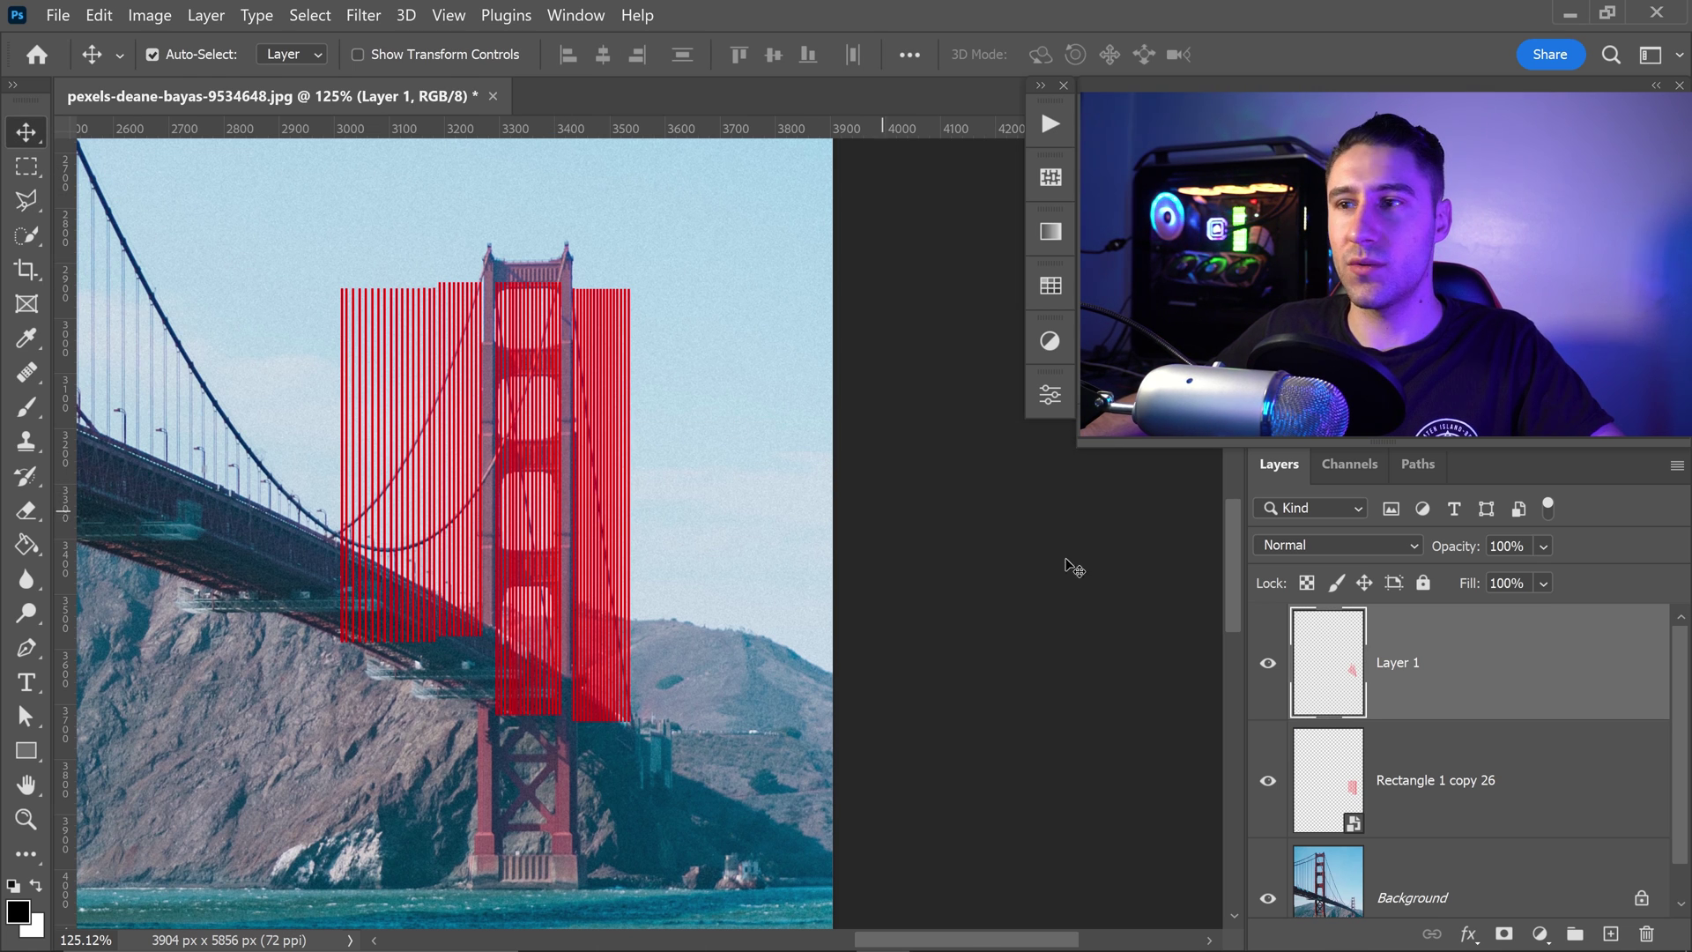
{"action": "left_click", "coordinate": [1272, 782]}
{"action": "left_click", "coordinate": [1328, 780]}
- Load the trimmed red lines of Layer 1 as a selection and hide that layer
{"action": "key", "text": "ctrl"}
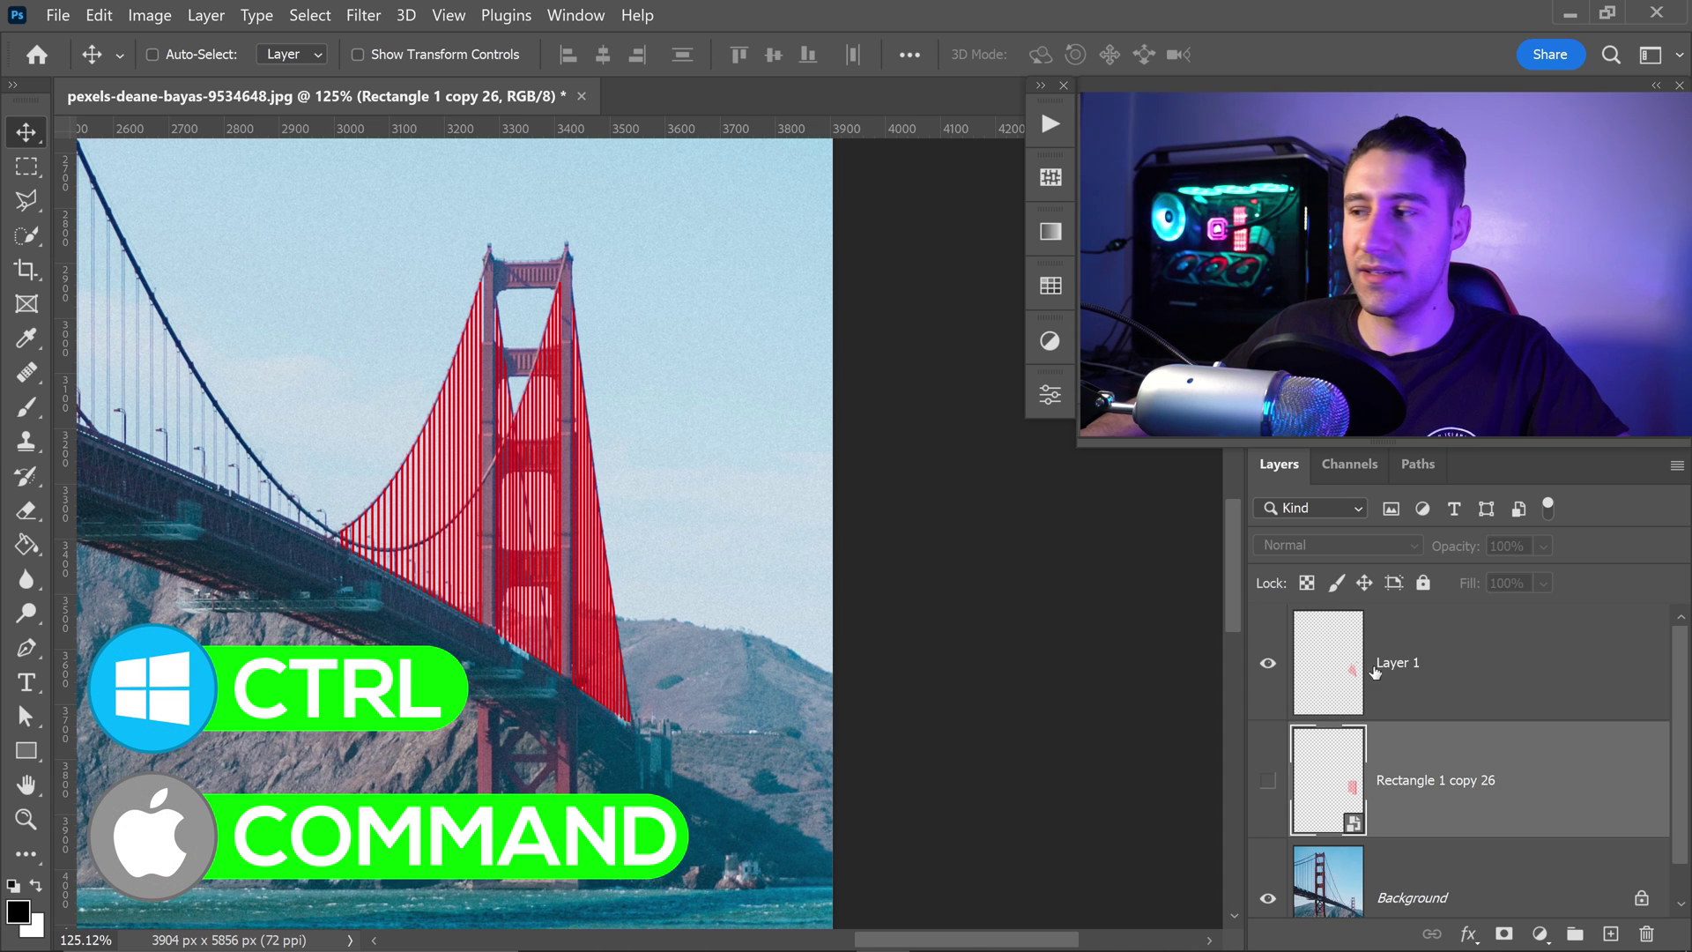
{"action": "left_click", "coordinate": [1346, 668], "text": "ctrl"}
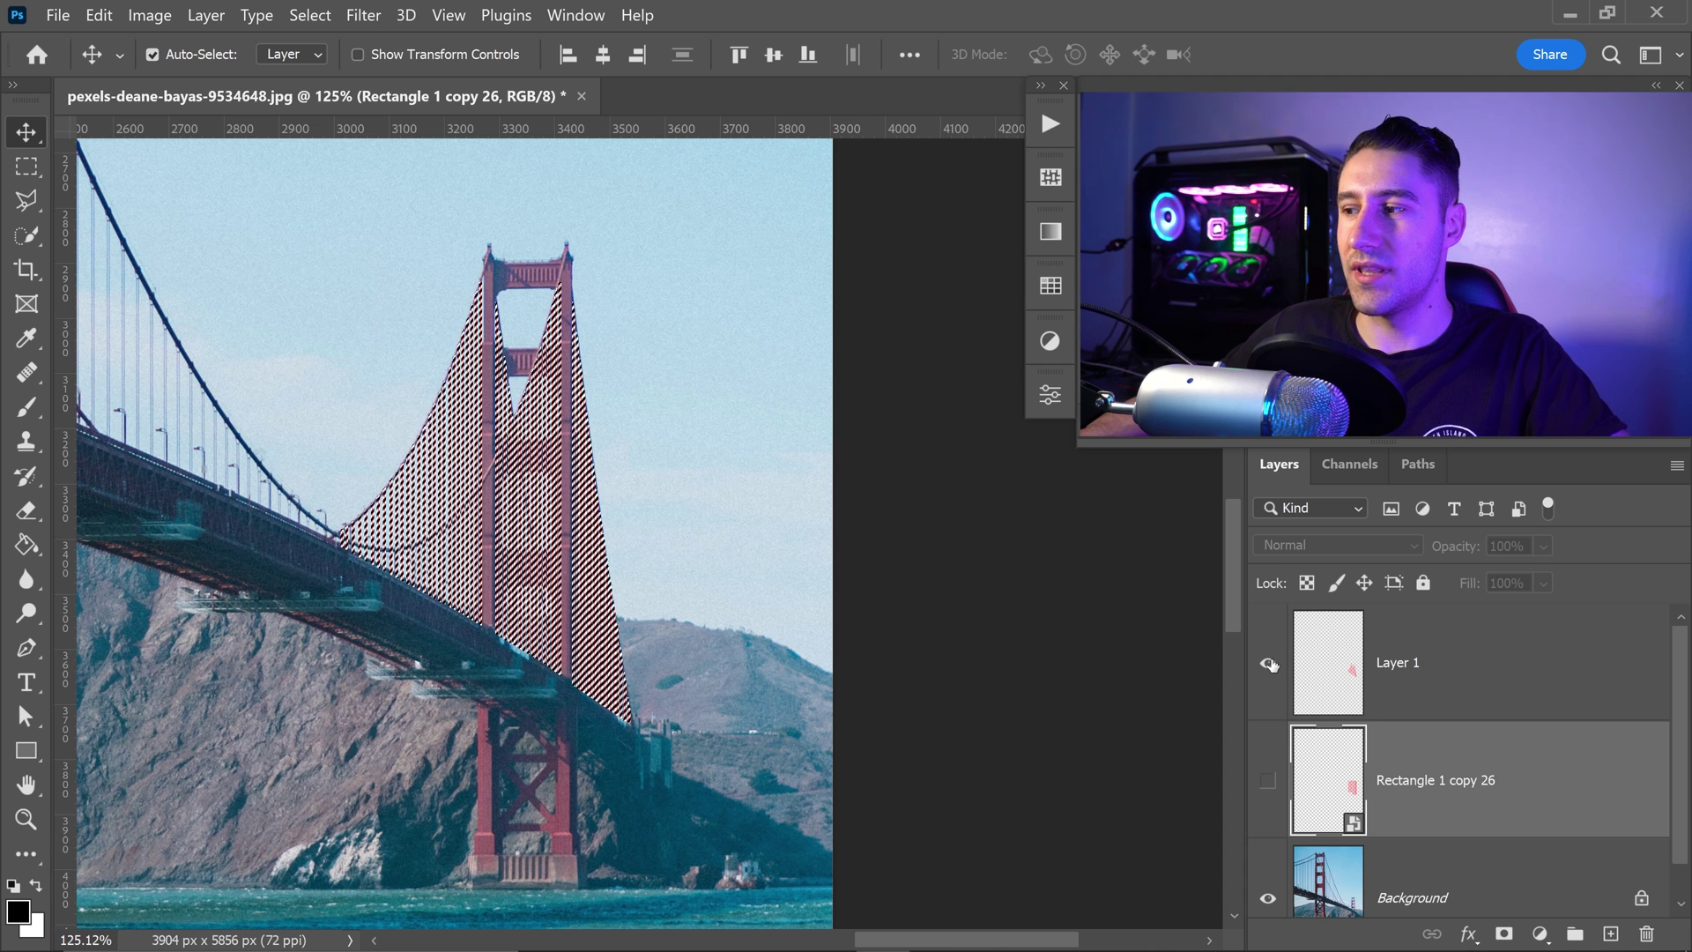
{"action": "left_click", "coordinate": [1268, 663]}
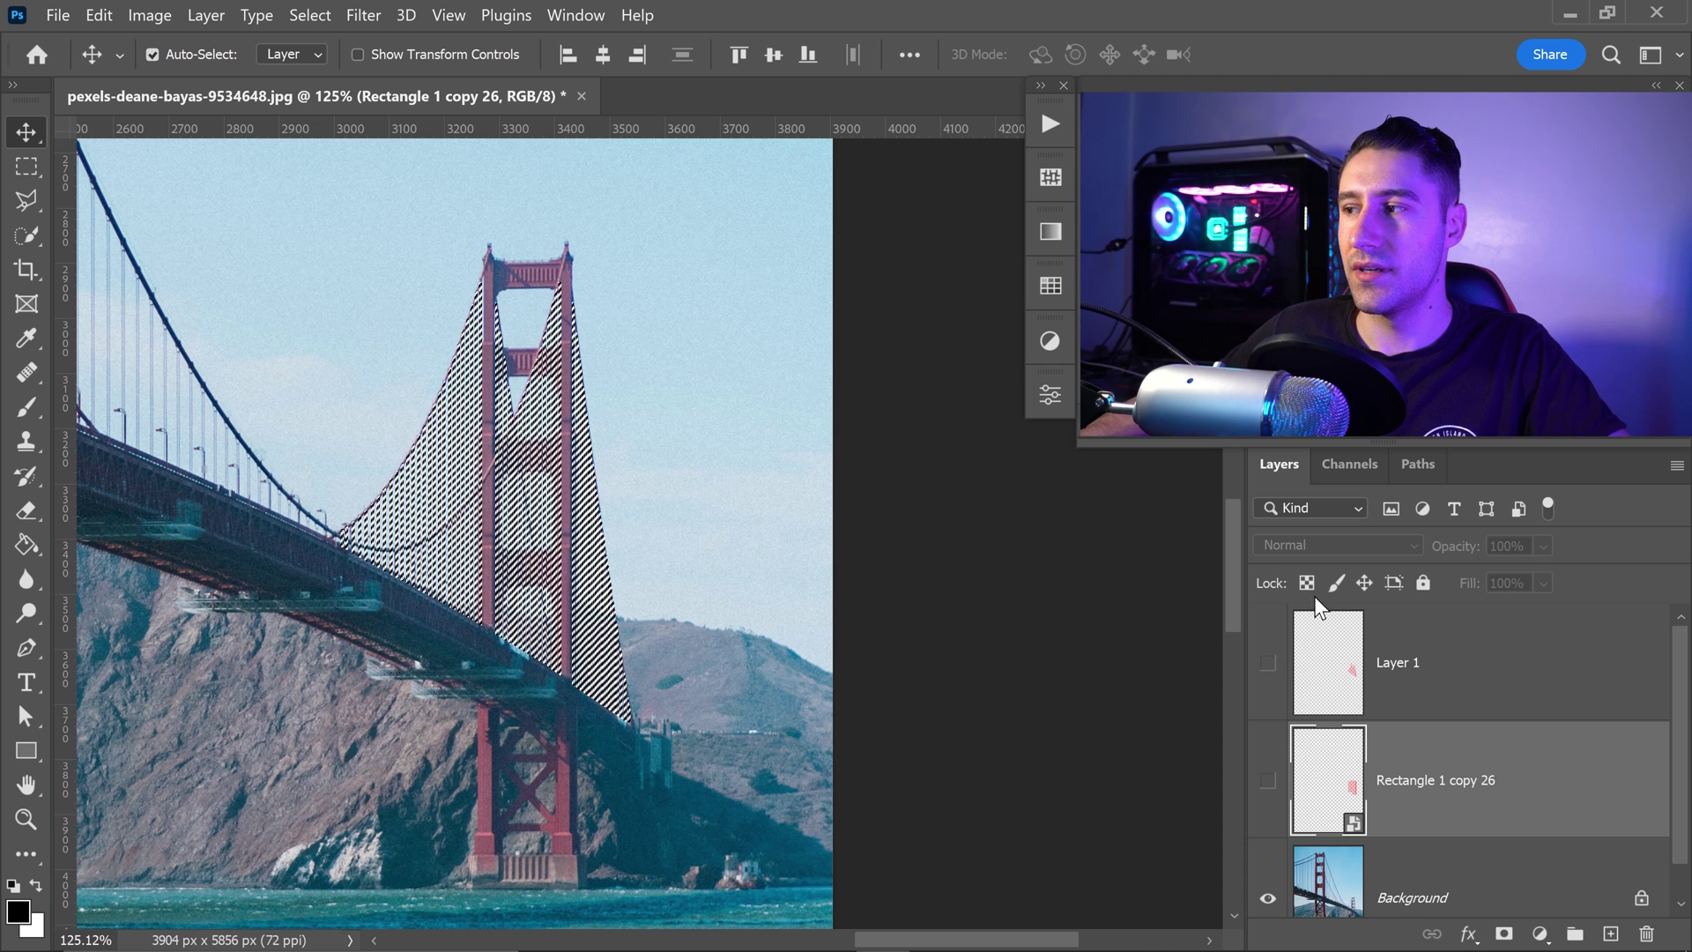
- Fill the selected cable lines with black in the Alpha 1 channel and clear the selection
{"action": "left_click", "coordinate": [1349, 465]}
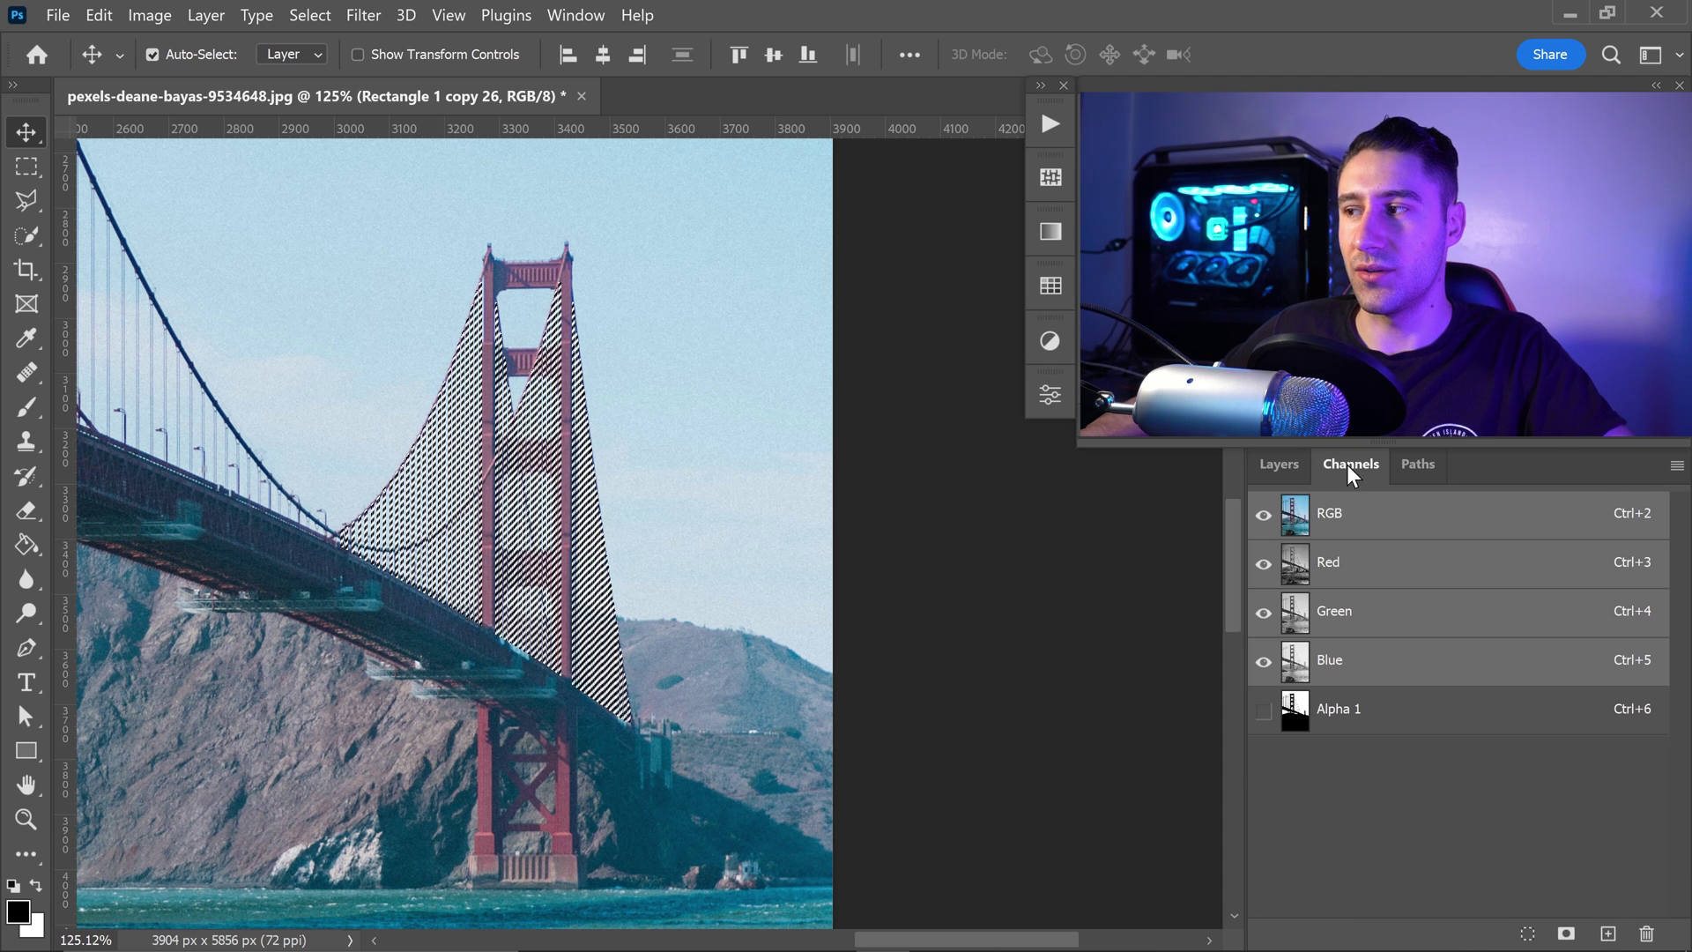
{"action": "left_click", "coordinate": [1352, 713]}
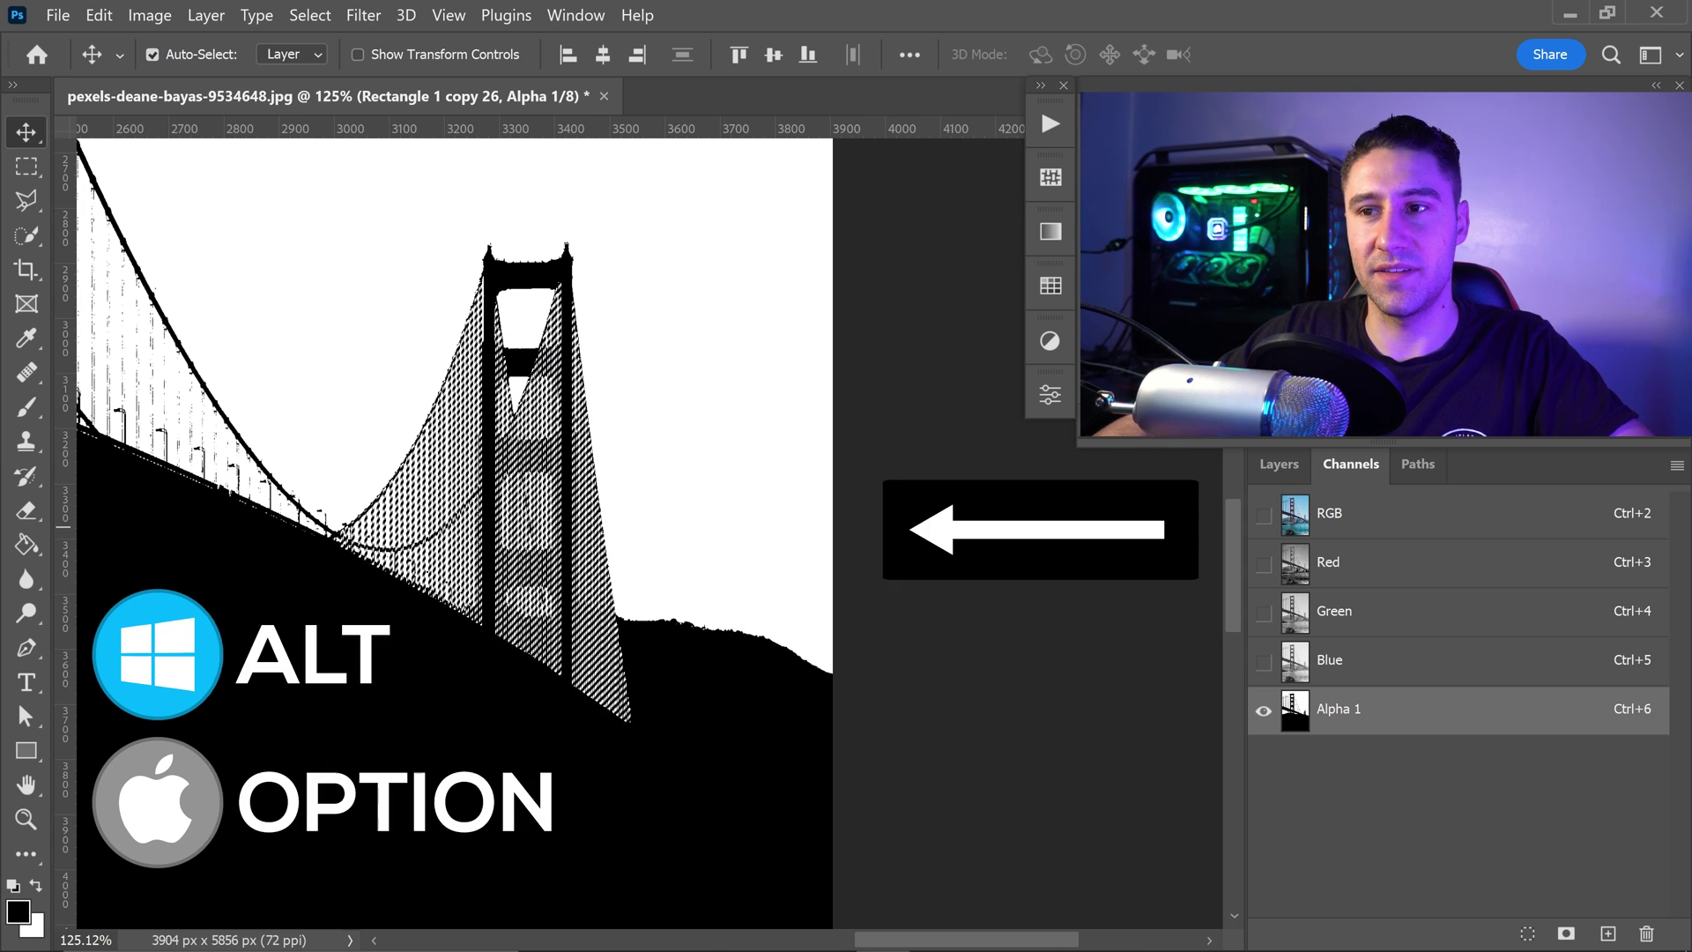
{"action": "key", "text": "ctrl+d"}
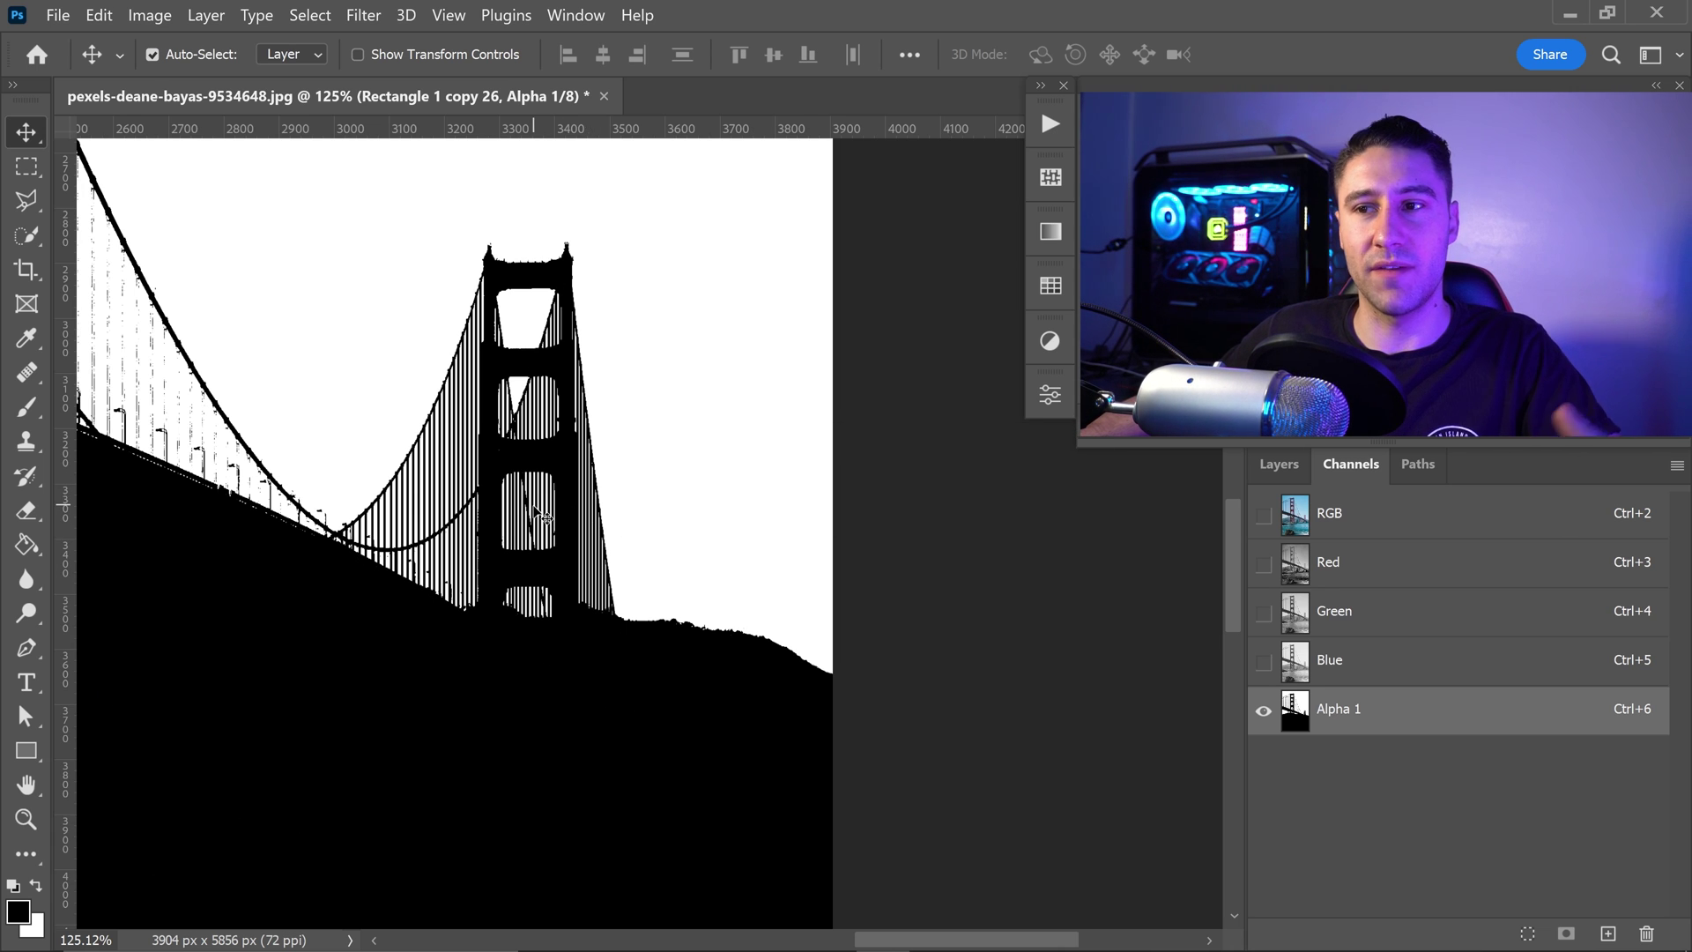
- Load the Alpha 1 channel's white sky area as a selection, show the RGB channels and hide Alpha 1
{"action": "scroll", "coordinate": [531, 510], "scroll_direction": "up", "scroll_amount": 1}
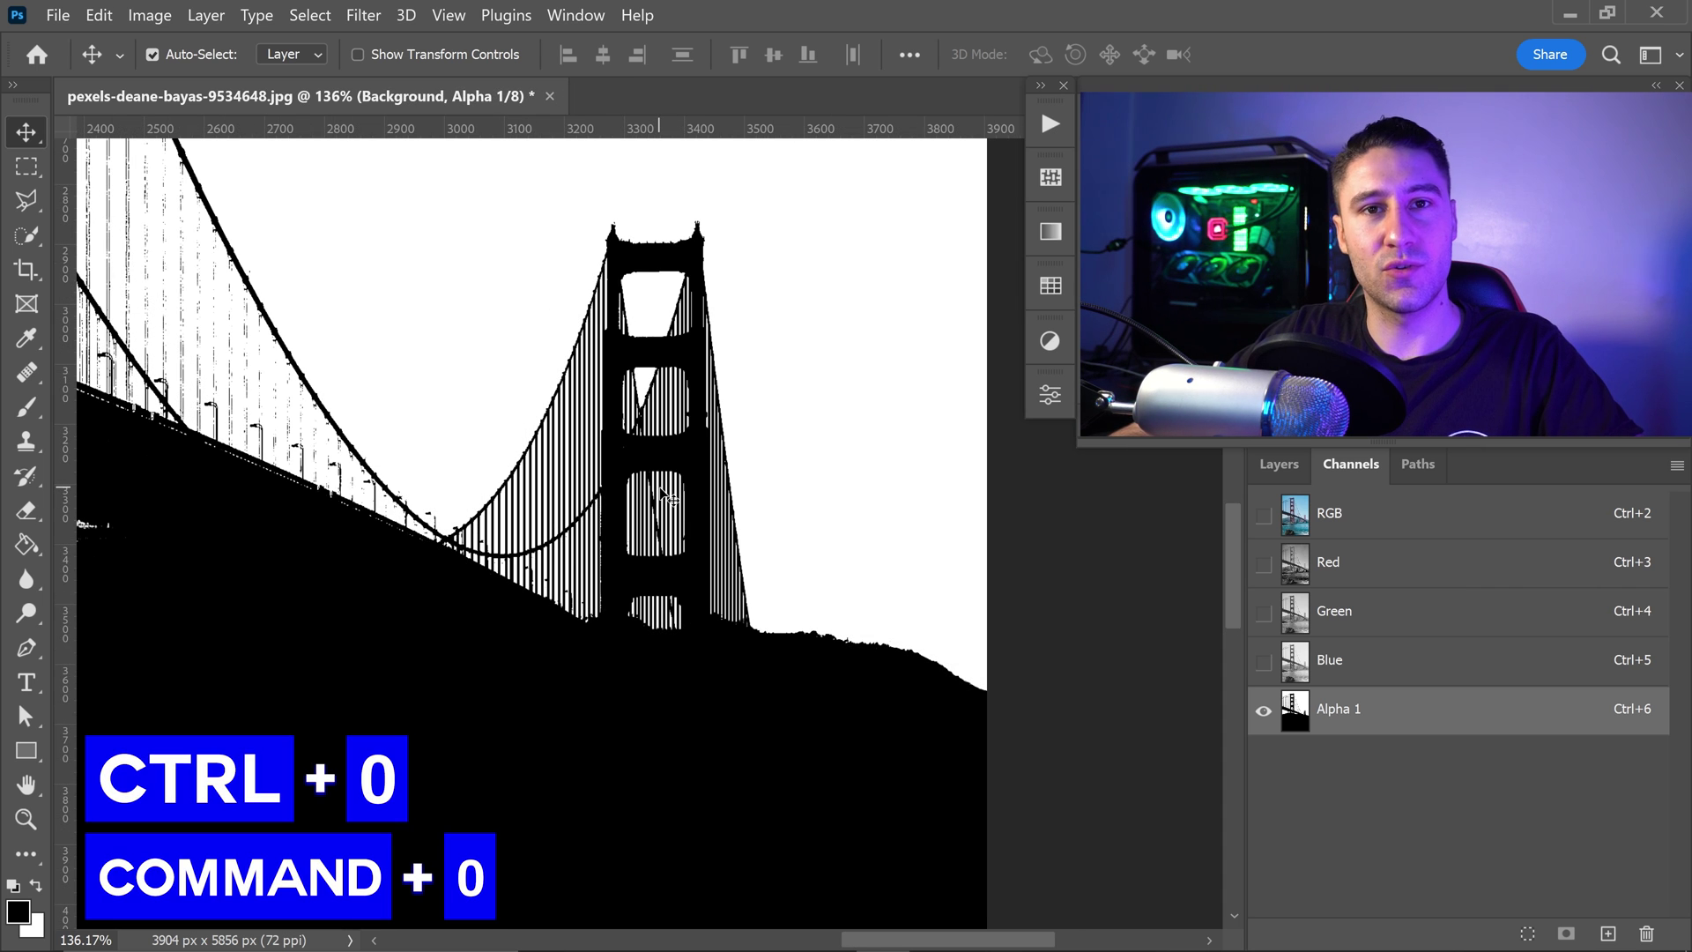
{"action": "key", "text": "ctrl+0"}
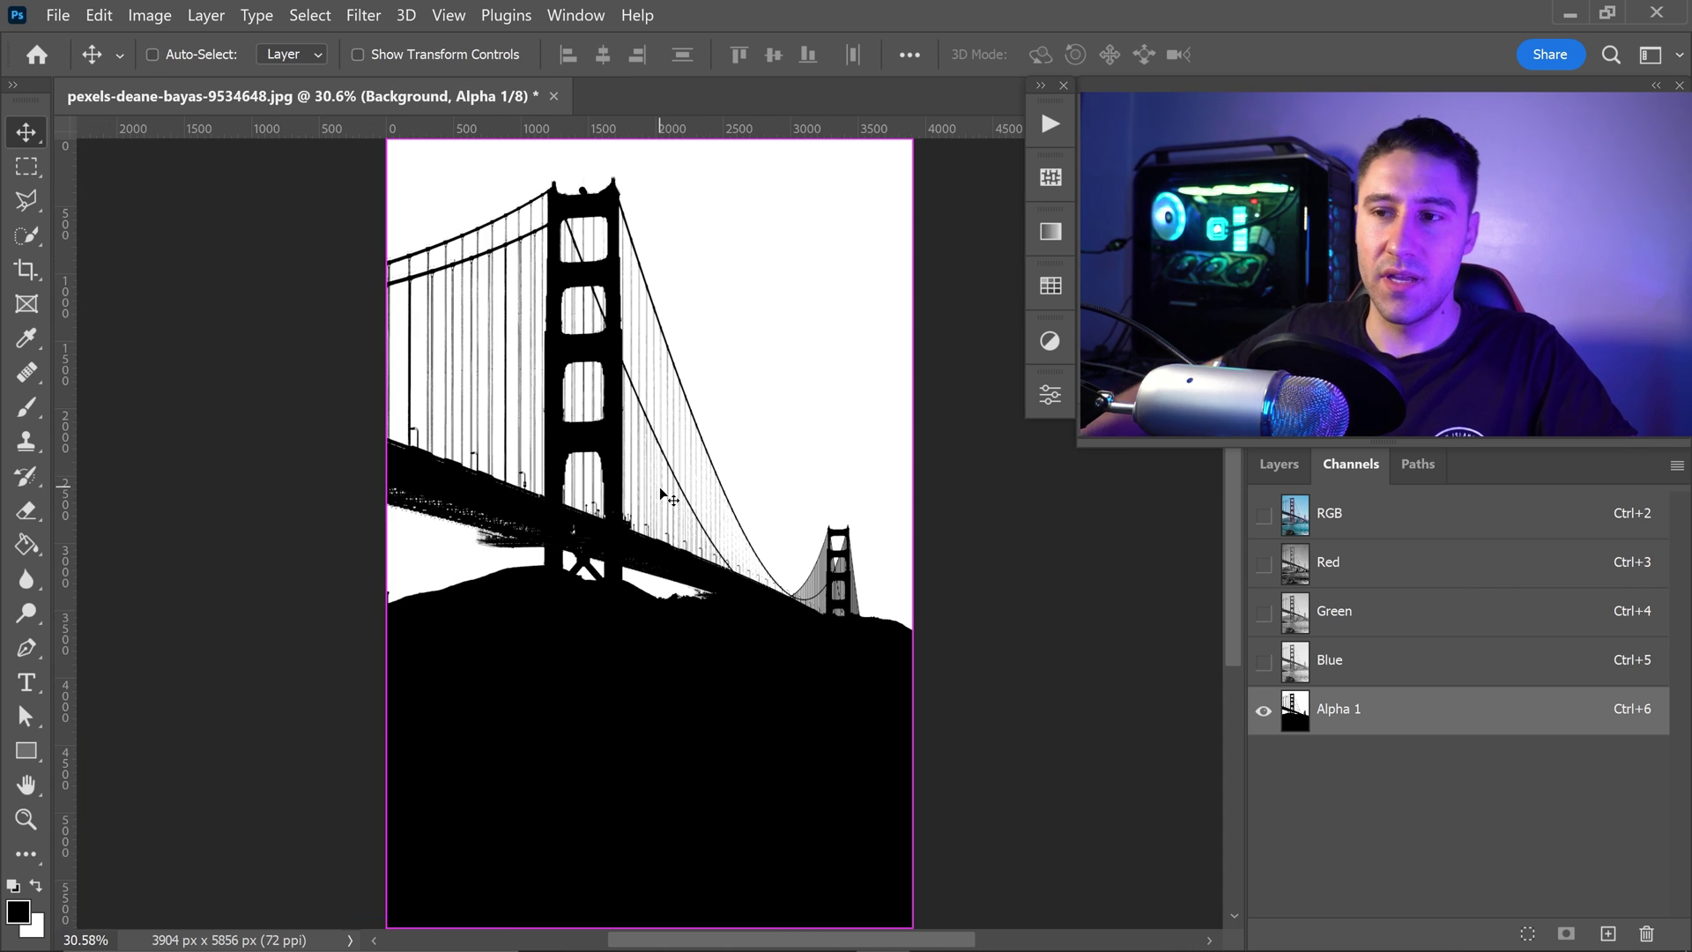
{"action": "scroll", "coordinate": [661, 493], "scroll_direction": "up", "scroll_amount": 2}
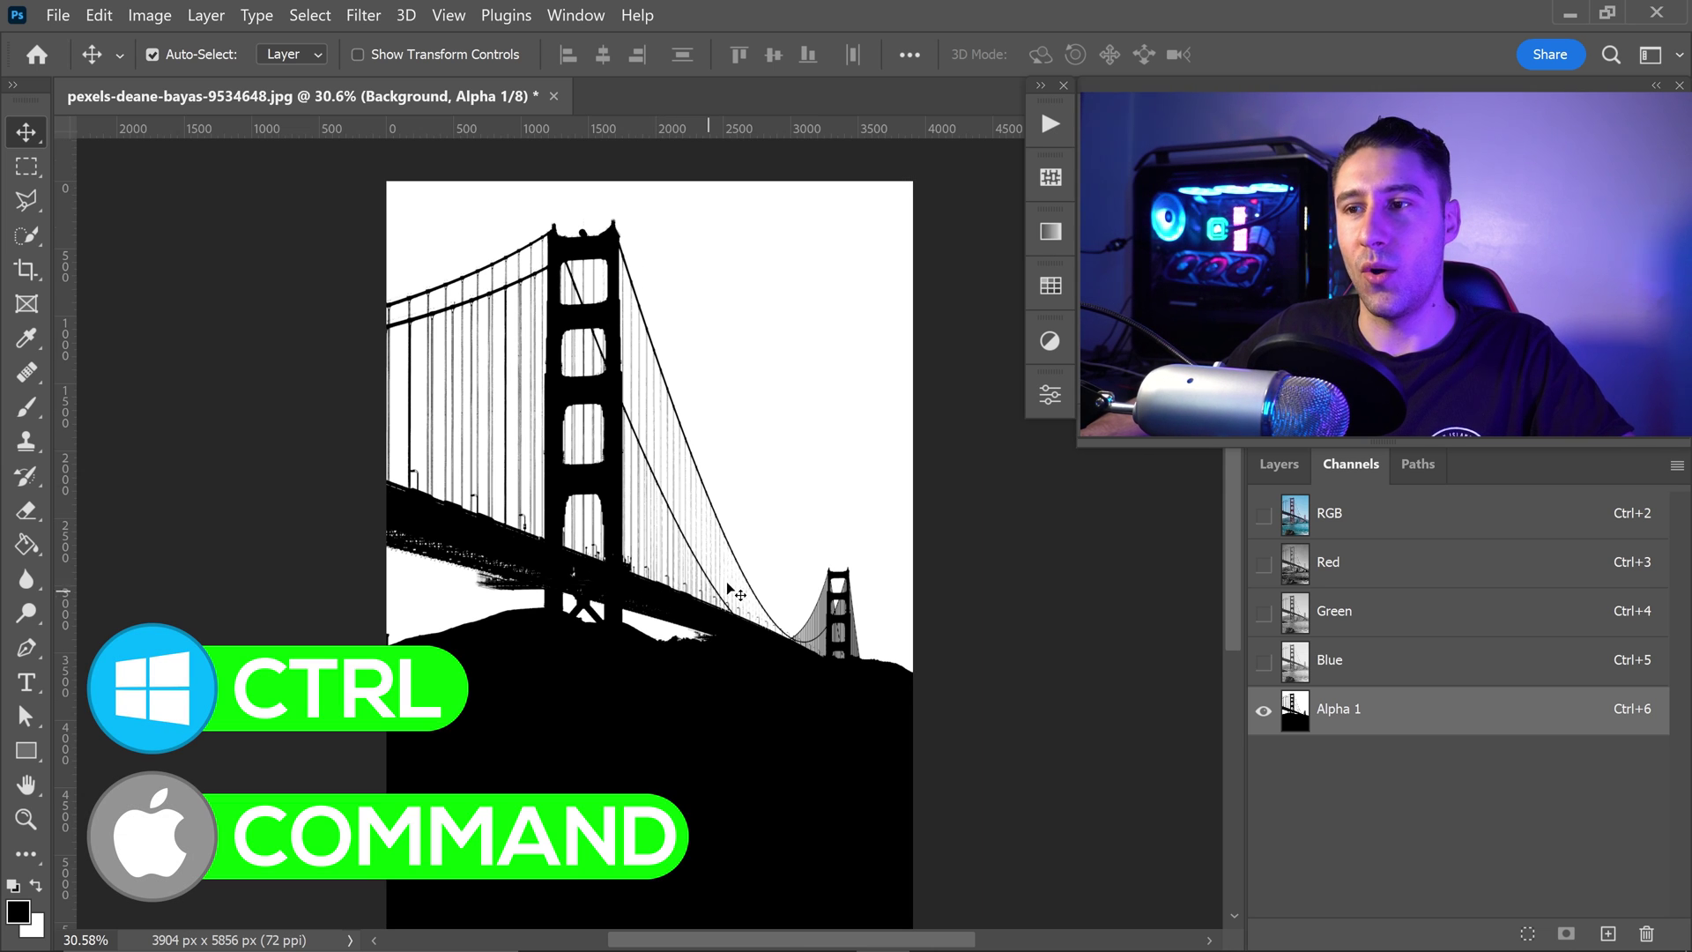
{"action": "key", "text": "ctrl"}
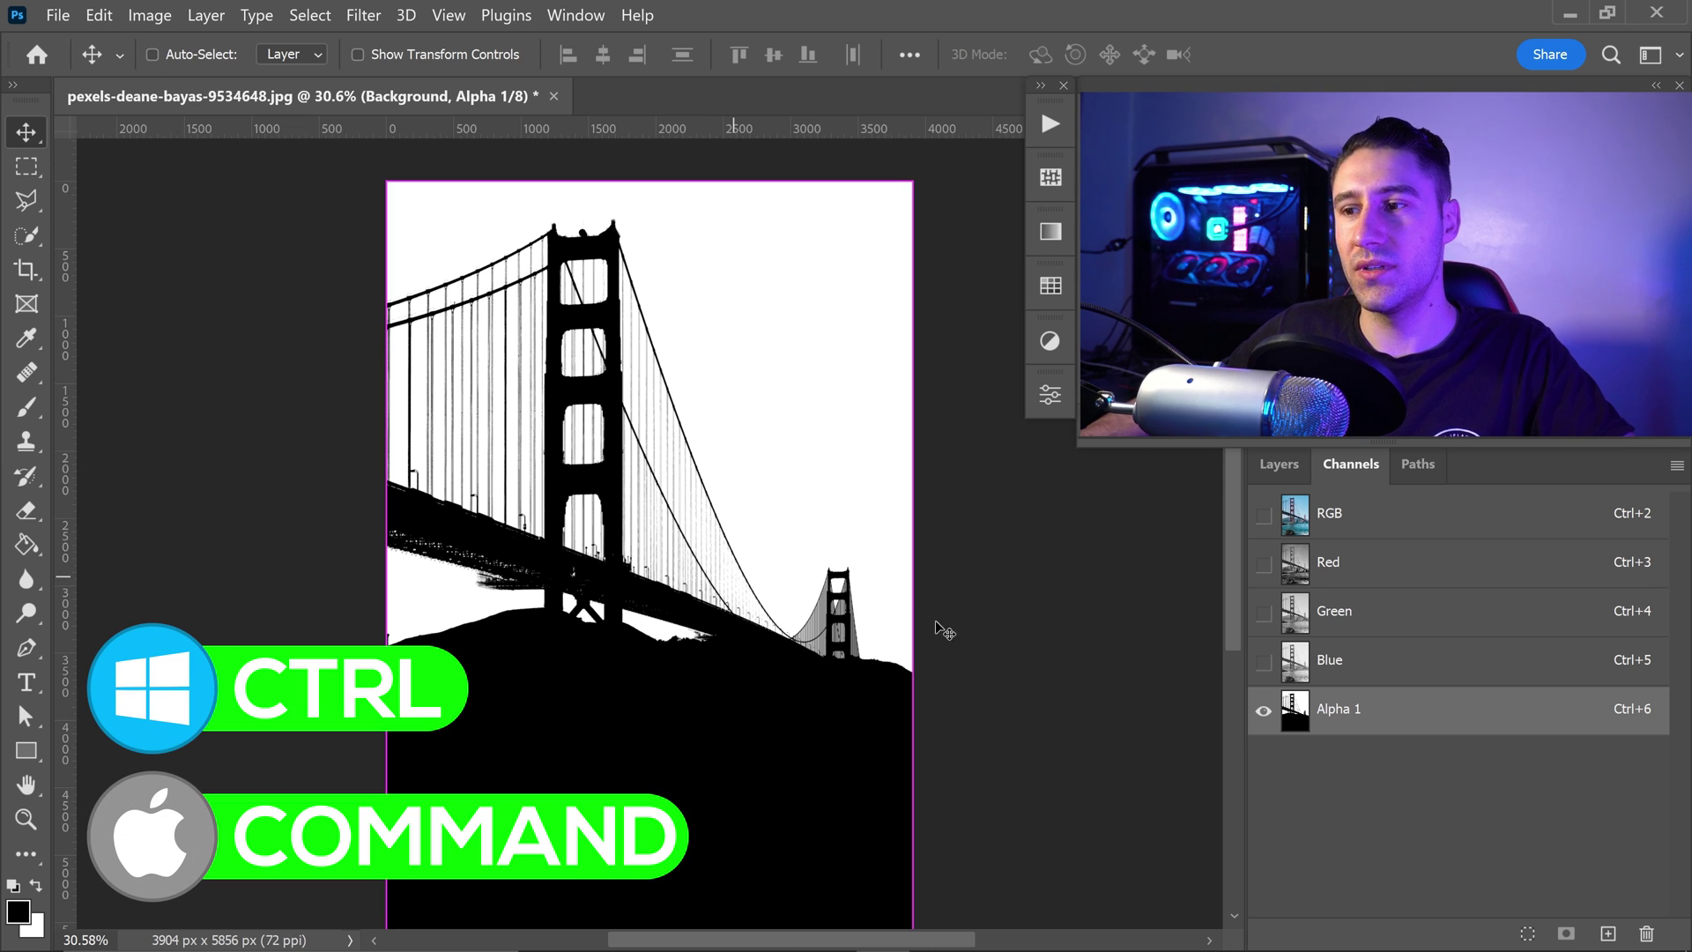
{"action": "left_click", "coordinate": [1303, 716], "text": "ctrl"}
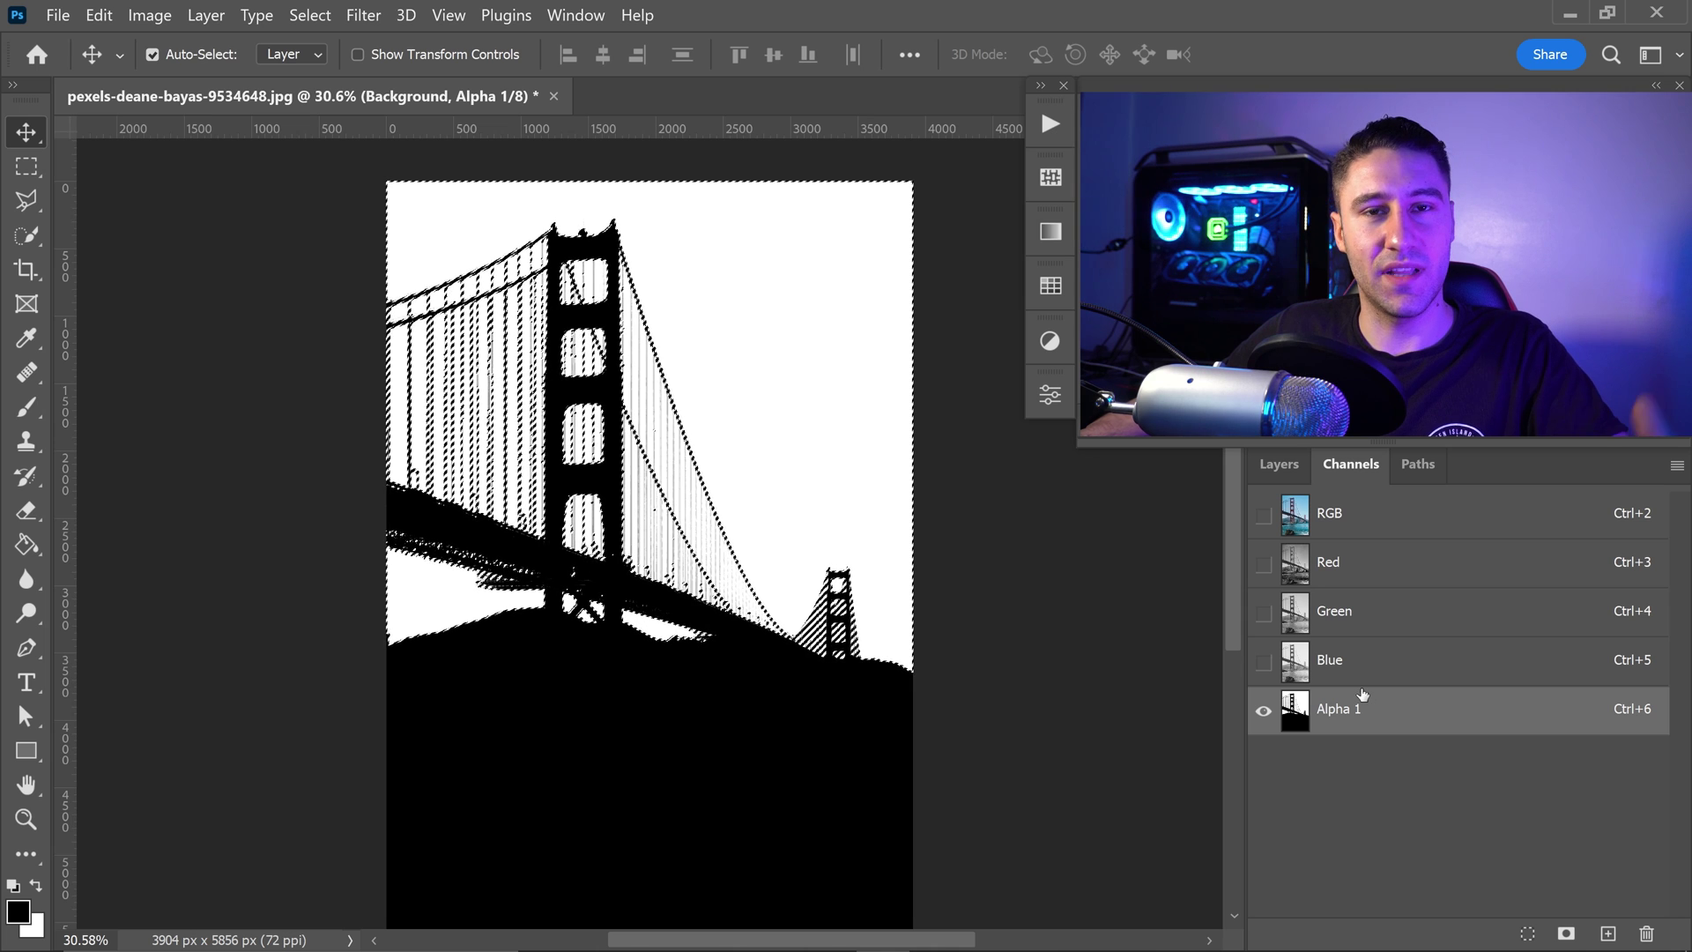
{"action": "left_click", "coordinate": [1264, 516]}
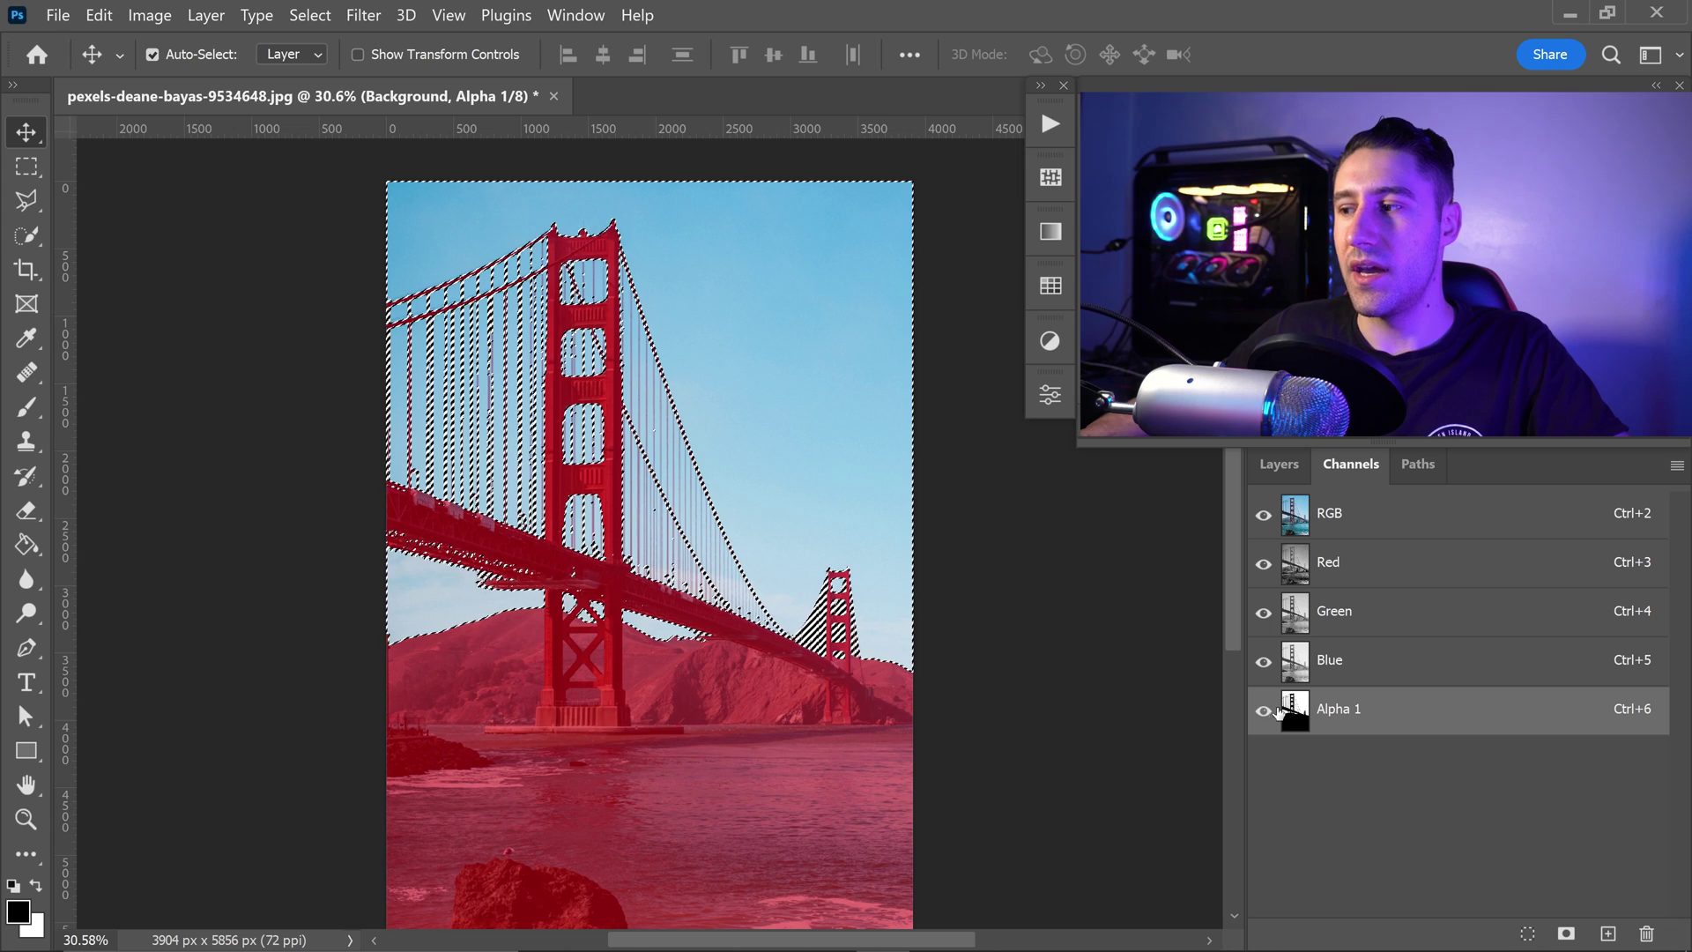
{"action": "left_click", "coordinate": [1264, 714]}
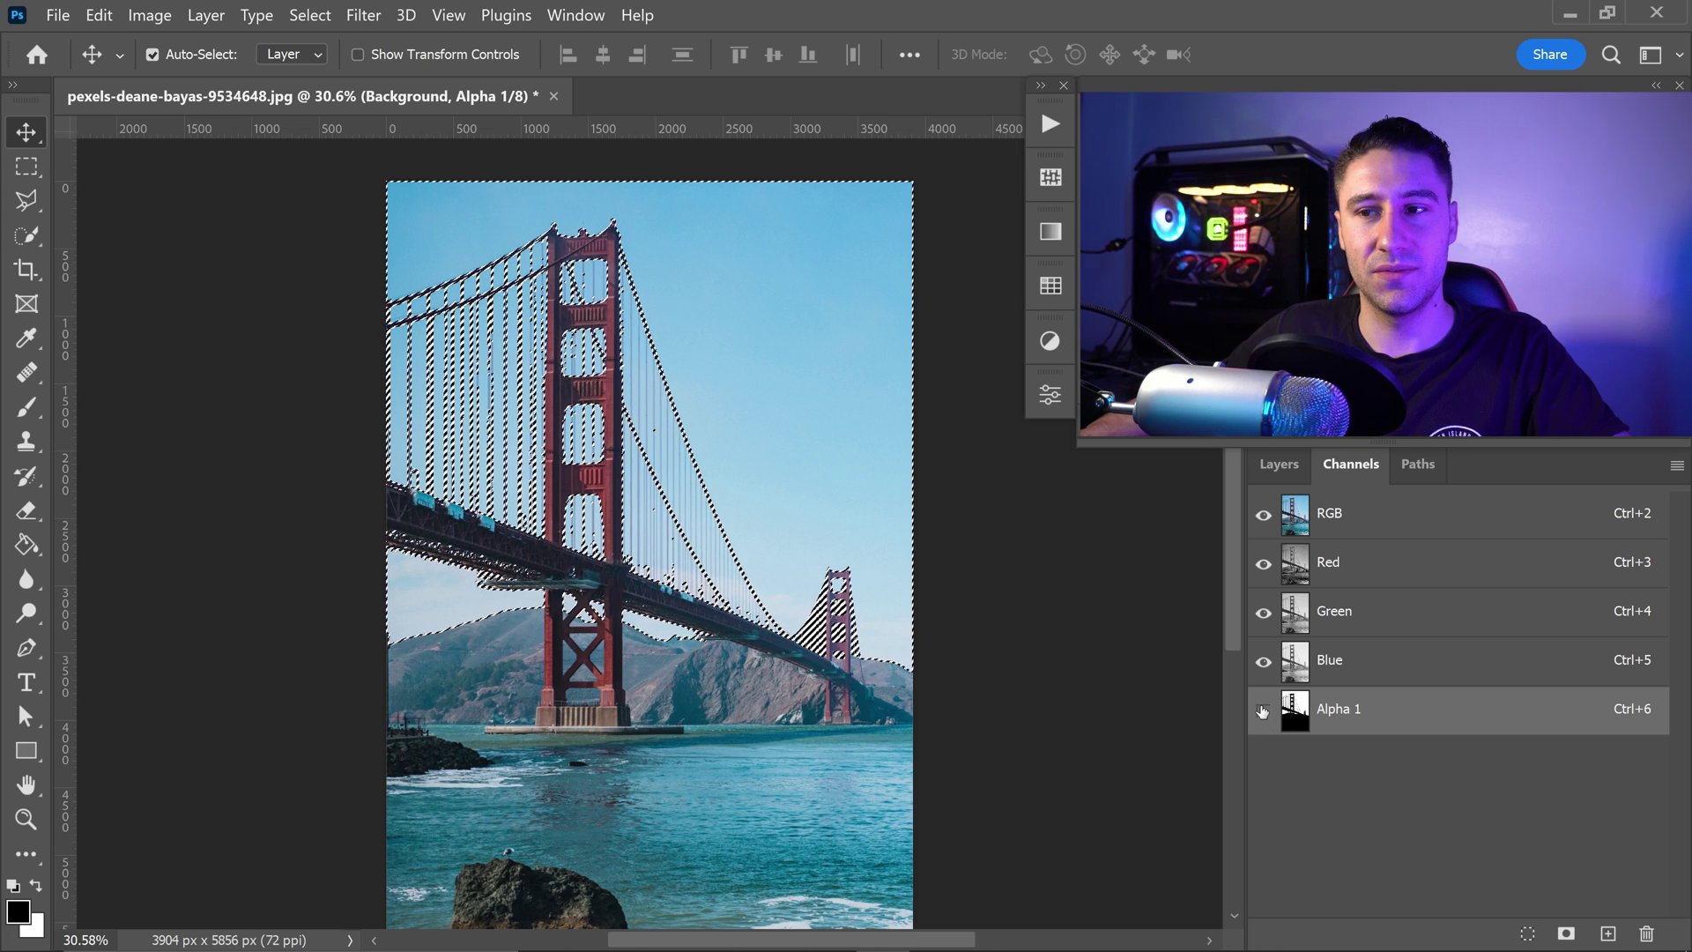
- Add an inverted layer mask to the Background layer from the selection, hiding the sky and keeping the bridge and foreground
{"action": "left_click", "coordinate": [1289, 473]}
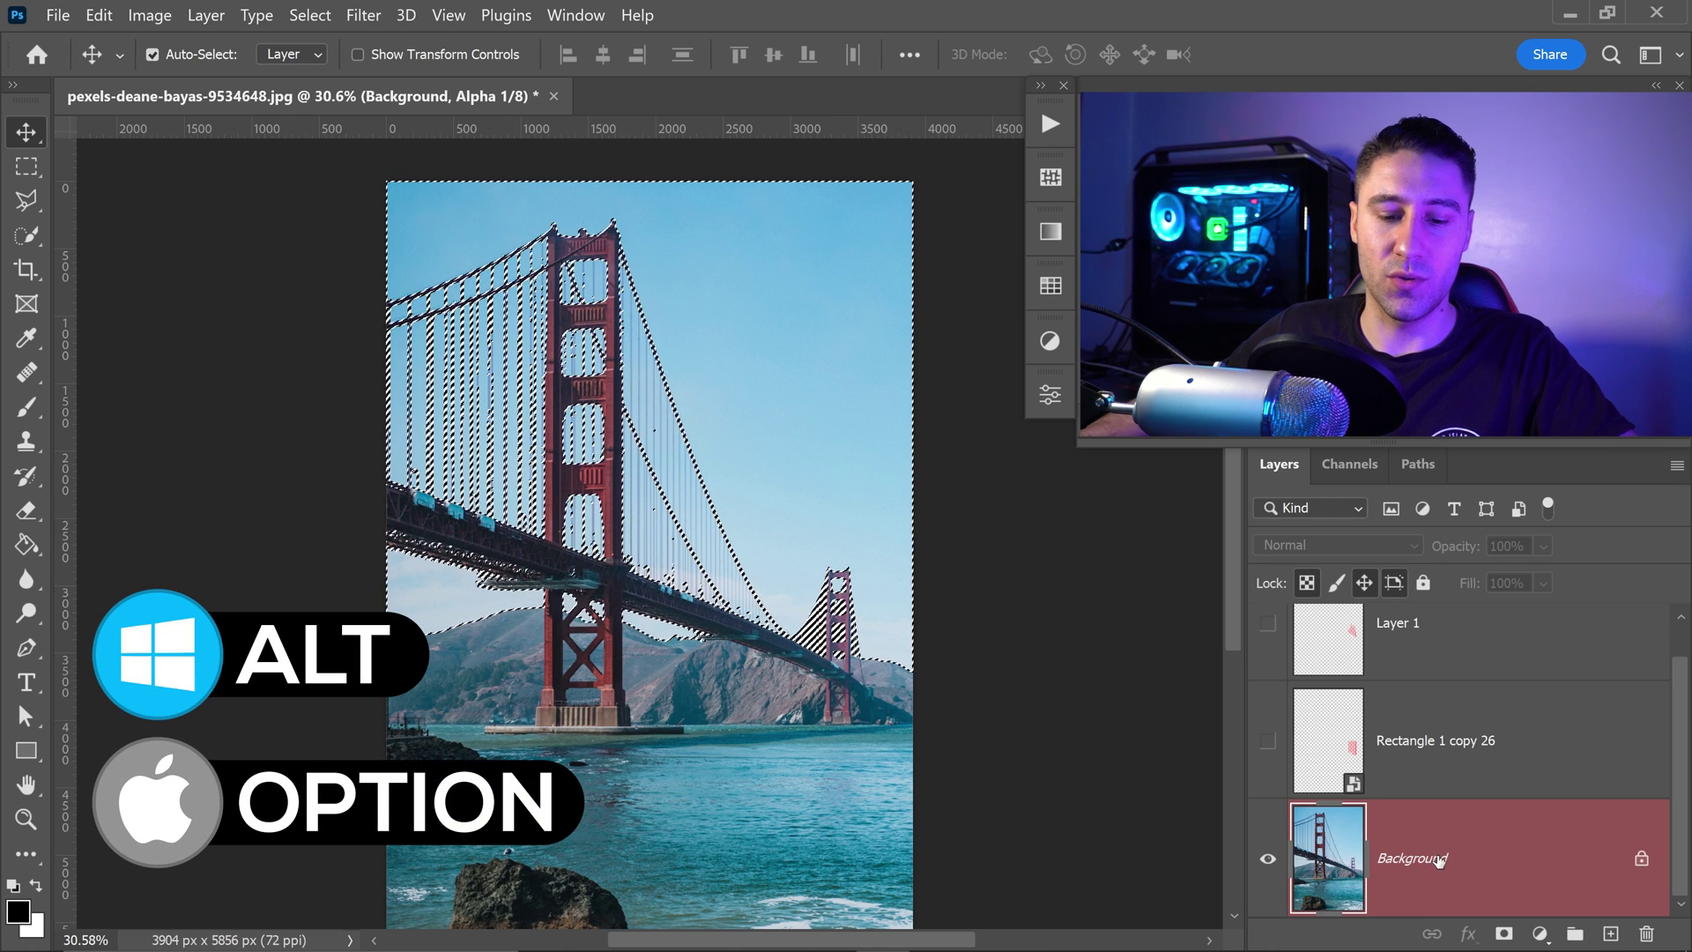
{"action": "key", "text": "alt"}
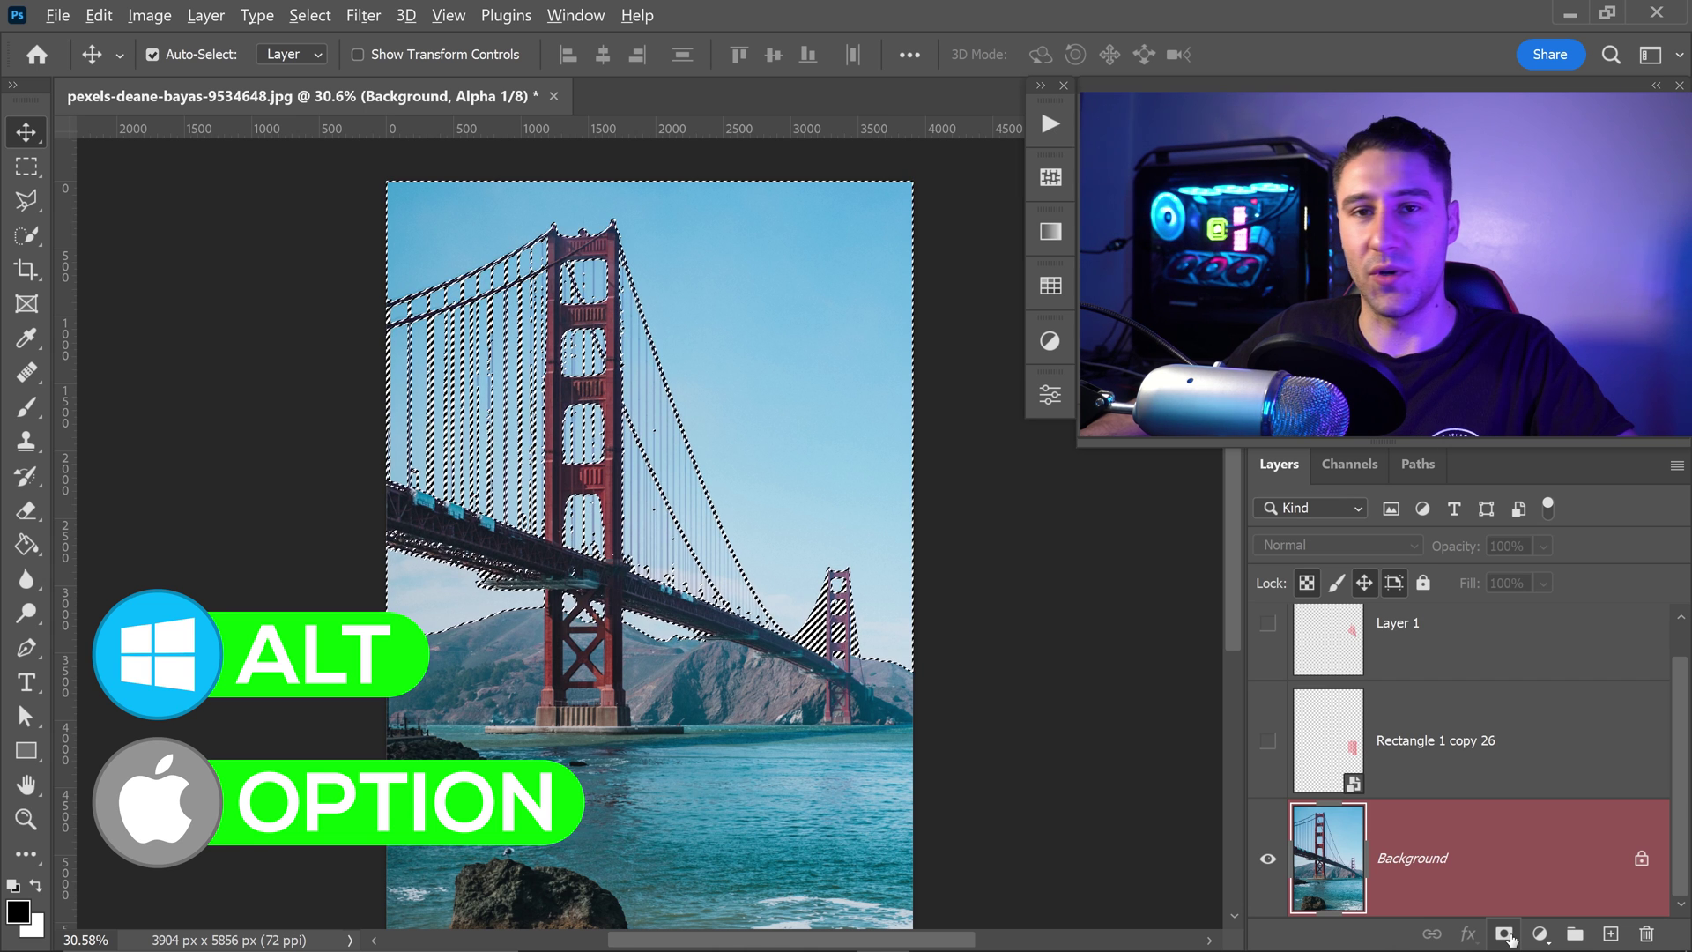
{"action": "left_click", "coordinate": [1504, 935], "text": "alt"}
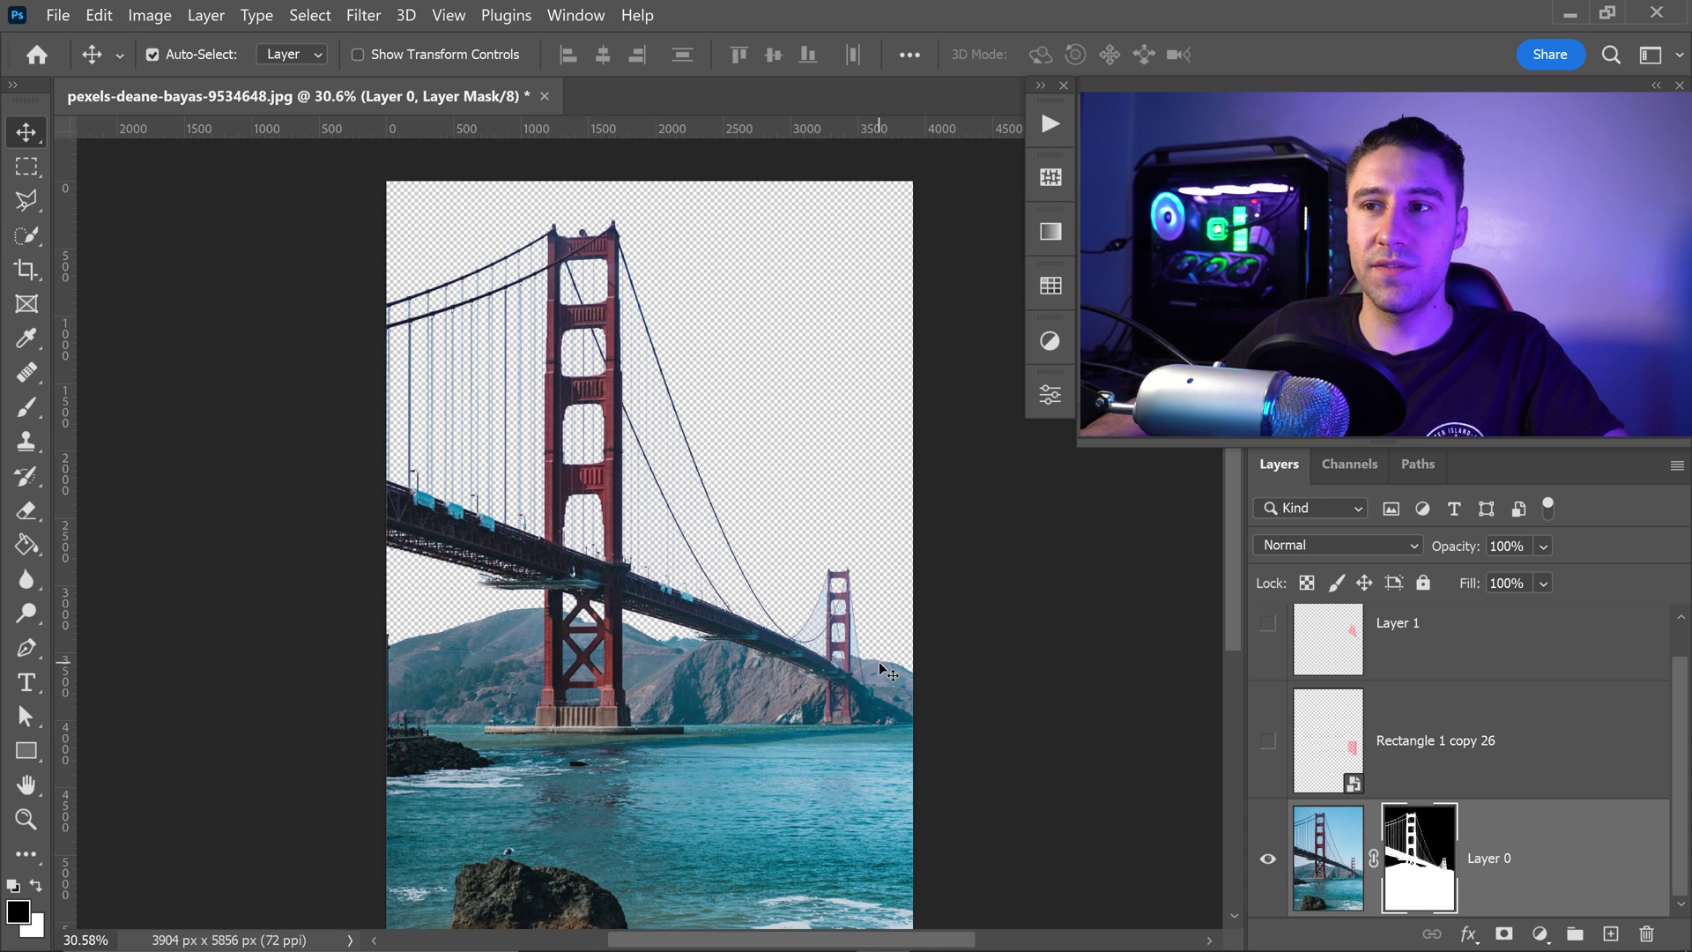
{"action": "scroll", "coordinate": [632, 407], "scroll_direction": "up", "scroll_amount": 4}
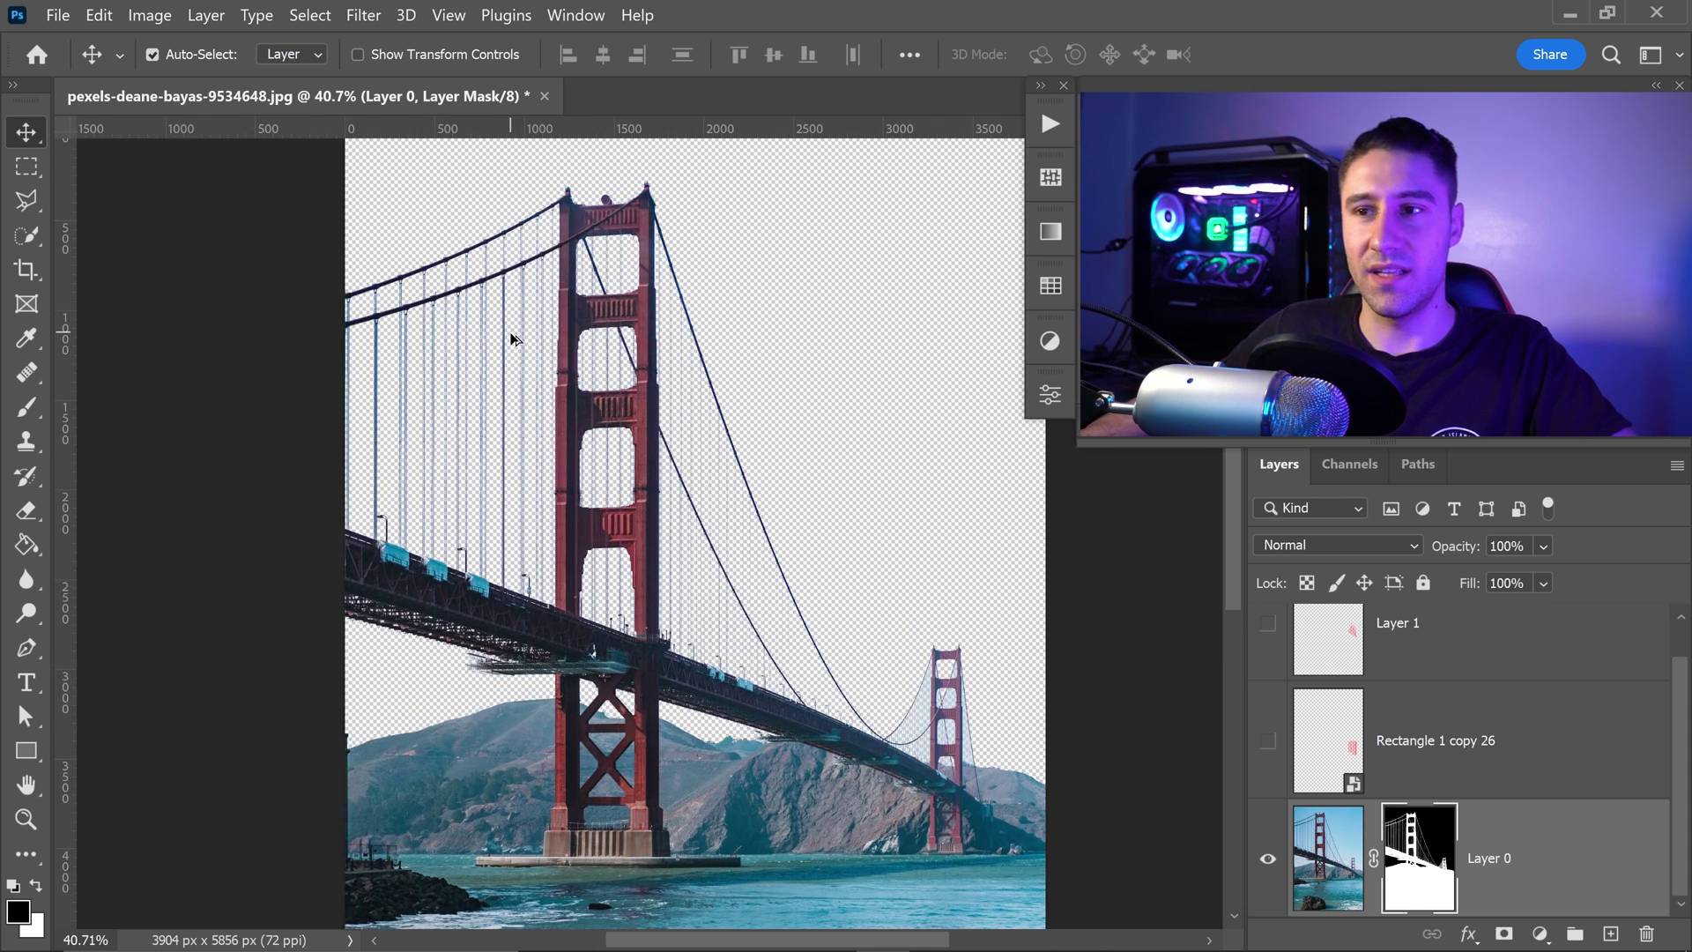
{"action": "scroll", "coordinate": [577, 461], "scroll_direction": "up", "scroll_amount": 1}
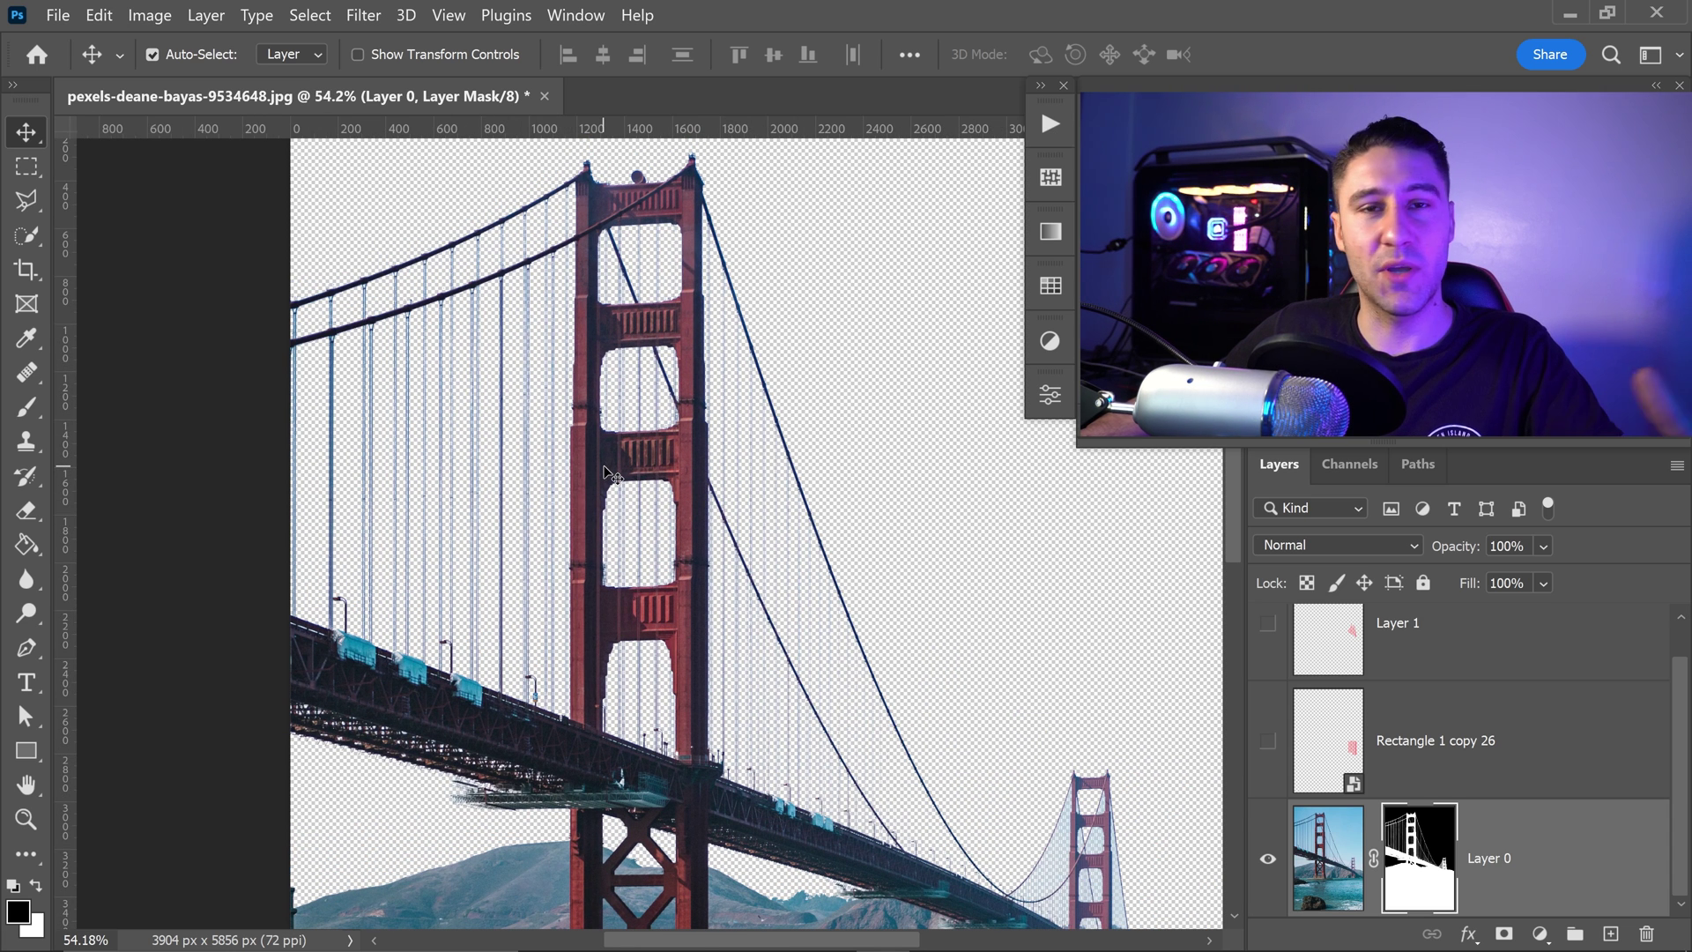
- Load Layer 0's mask as a selection of the bridge and foreground, and add a new empty layer above Layer 0
{"action": "scroll", "coordinate": [605, 474], "scroll_direction": "up", "scroll_amount": 1}
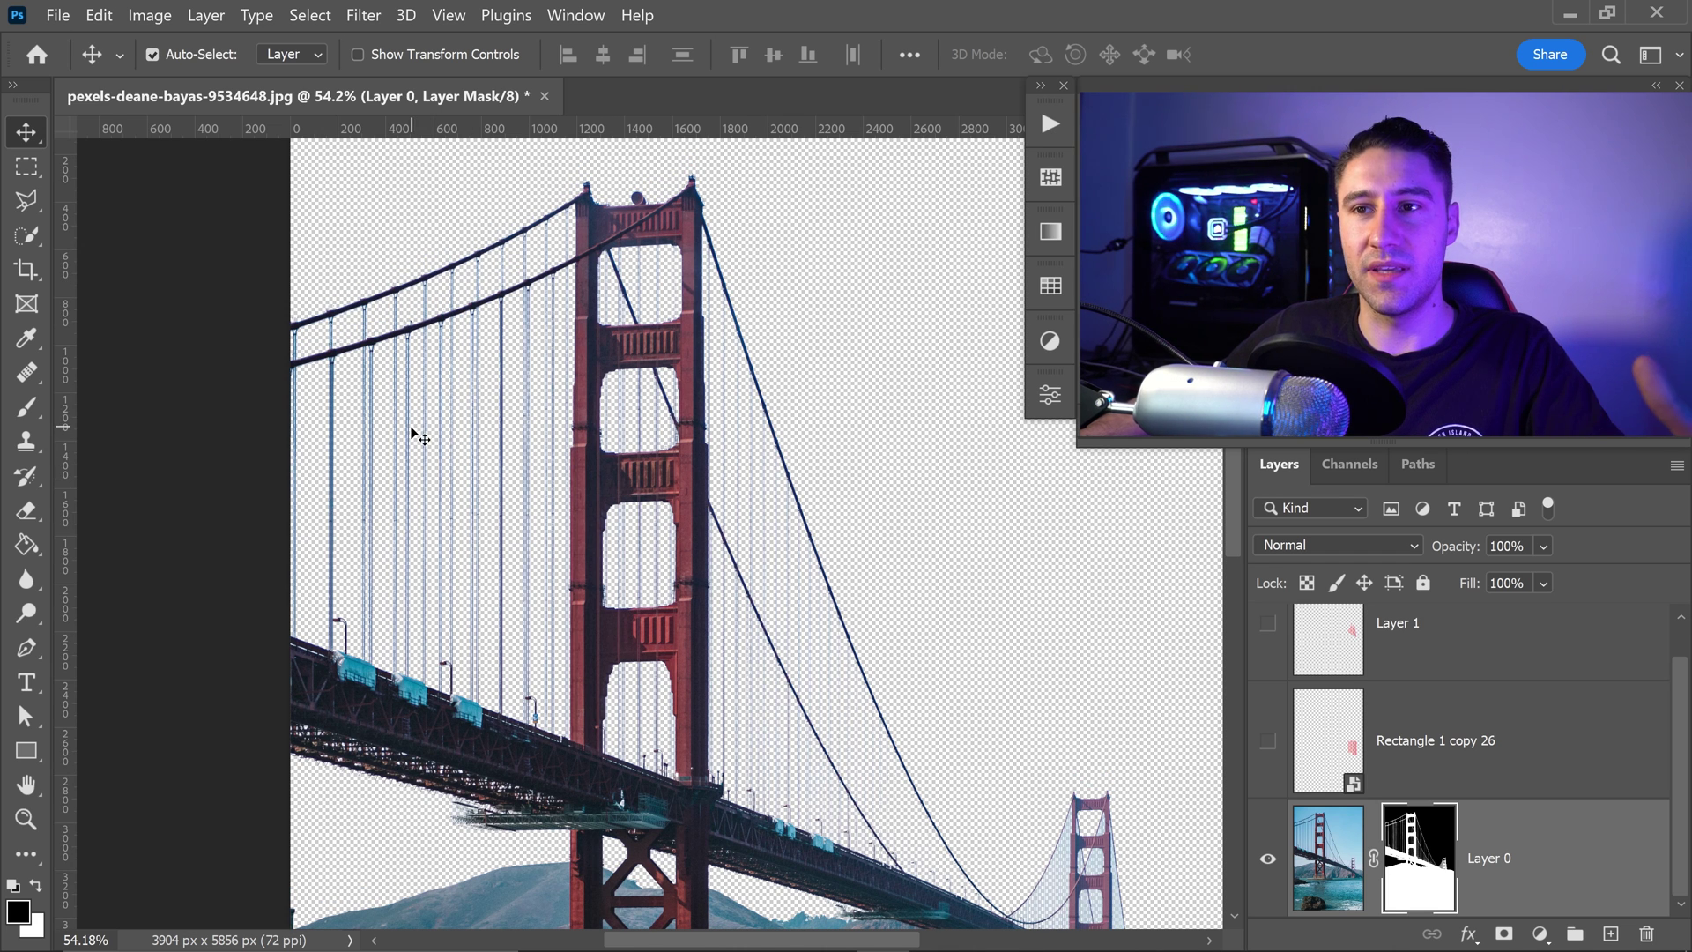
{"action": "scroll", "coordinate": [744, 558], "scroll_direction": "down", "scroll_amount": 1}
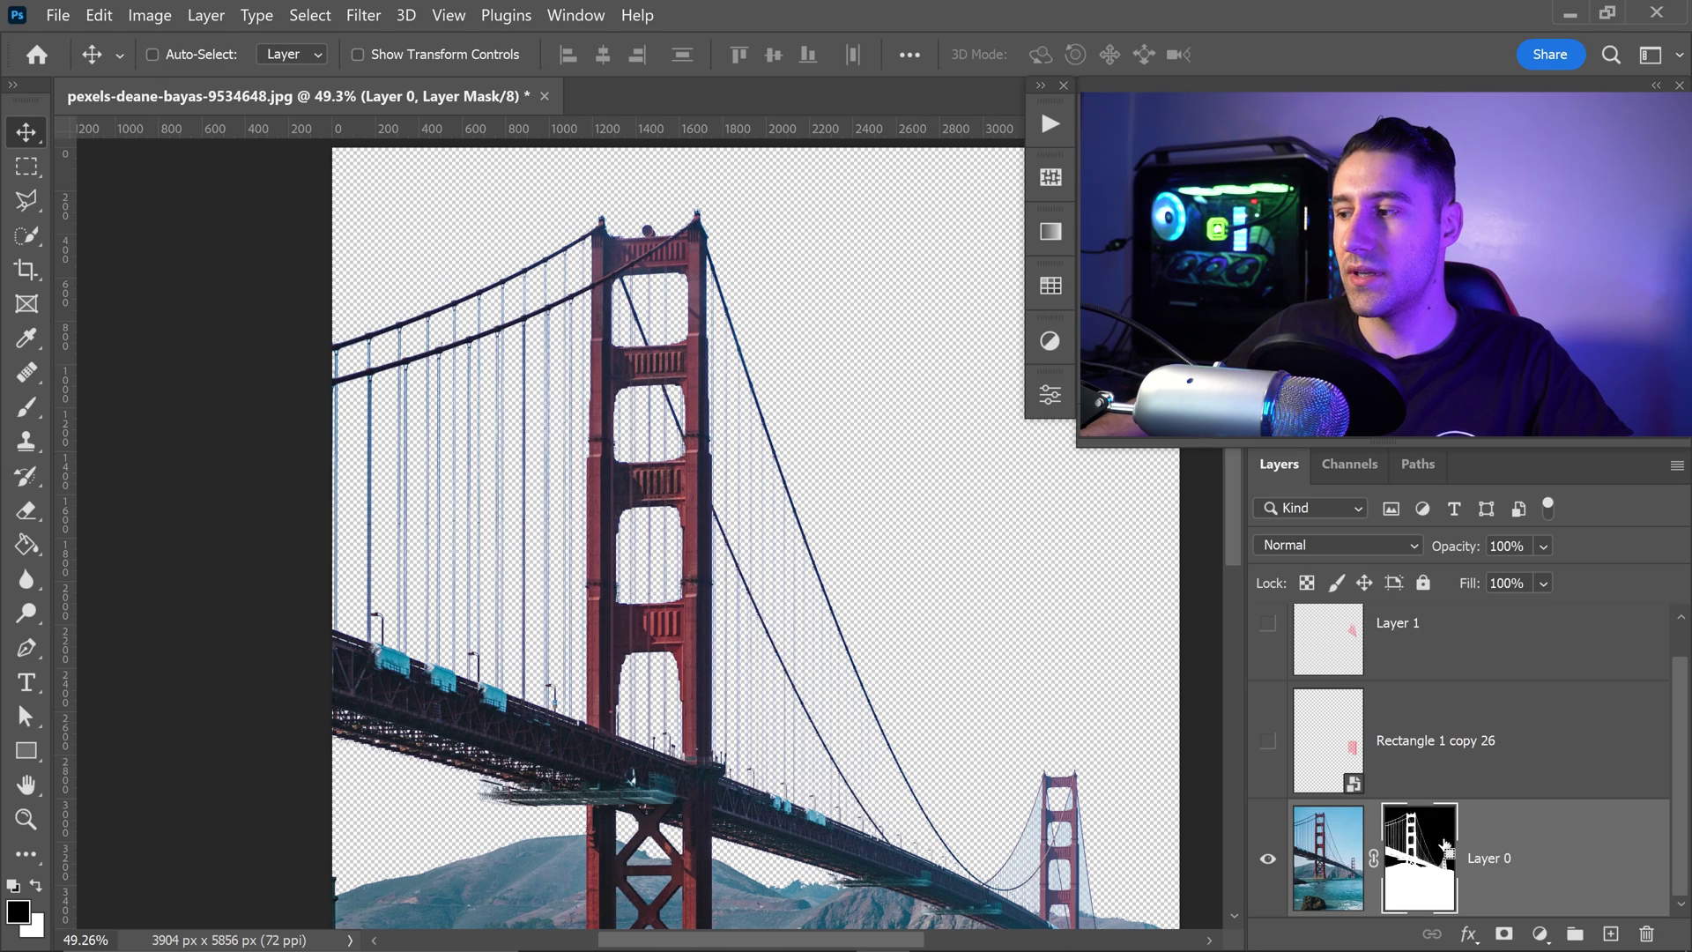
{"action": "left_click", "coordinate": [1429, 854], "text": "ctrl"}
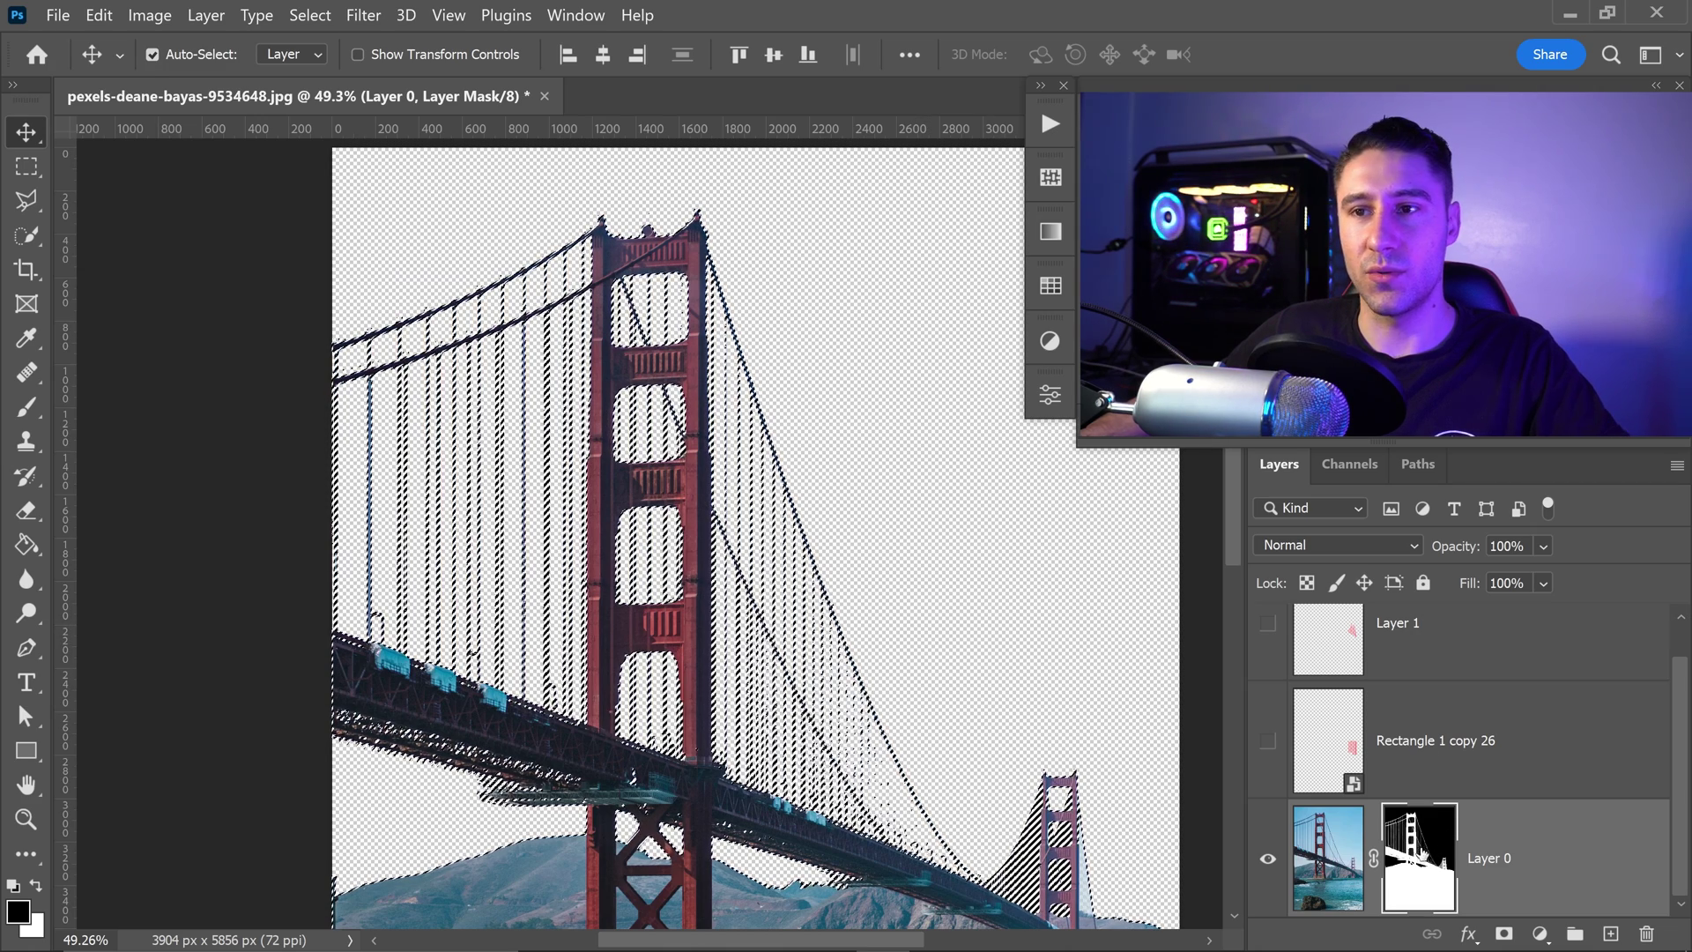
{"action": "left_click_drag", "start_coordinate": [944, 729], "coordinate": [814, 671]}
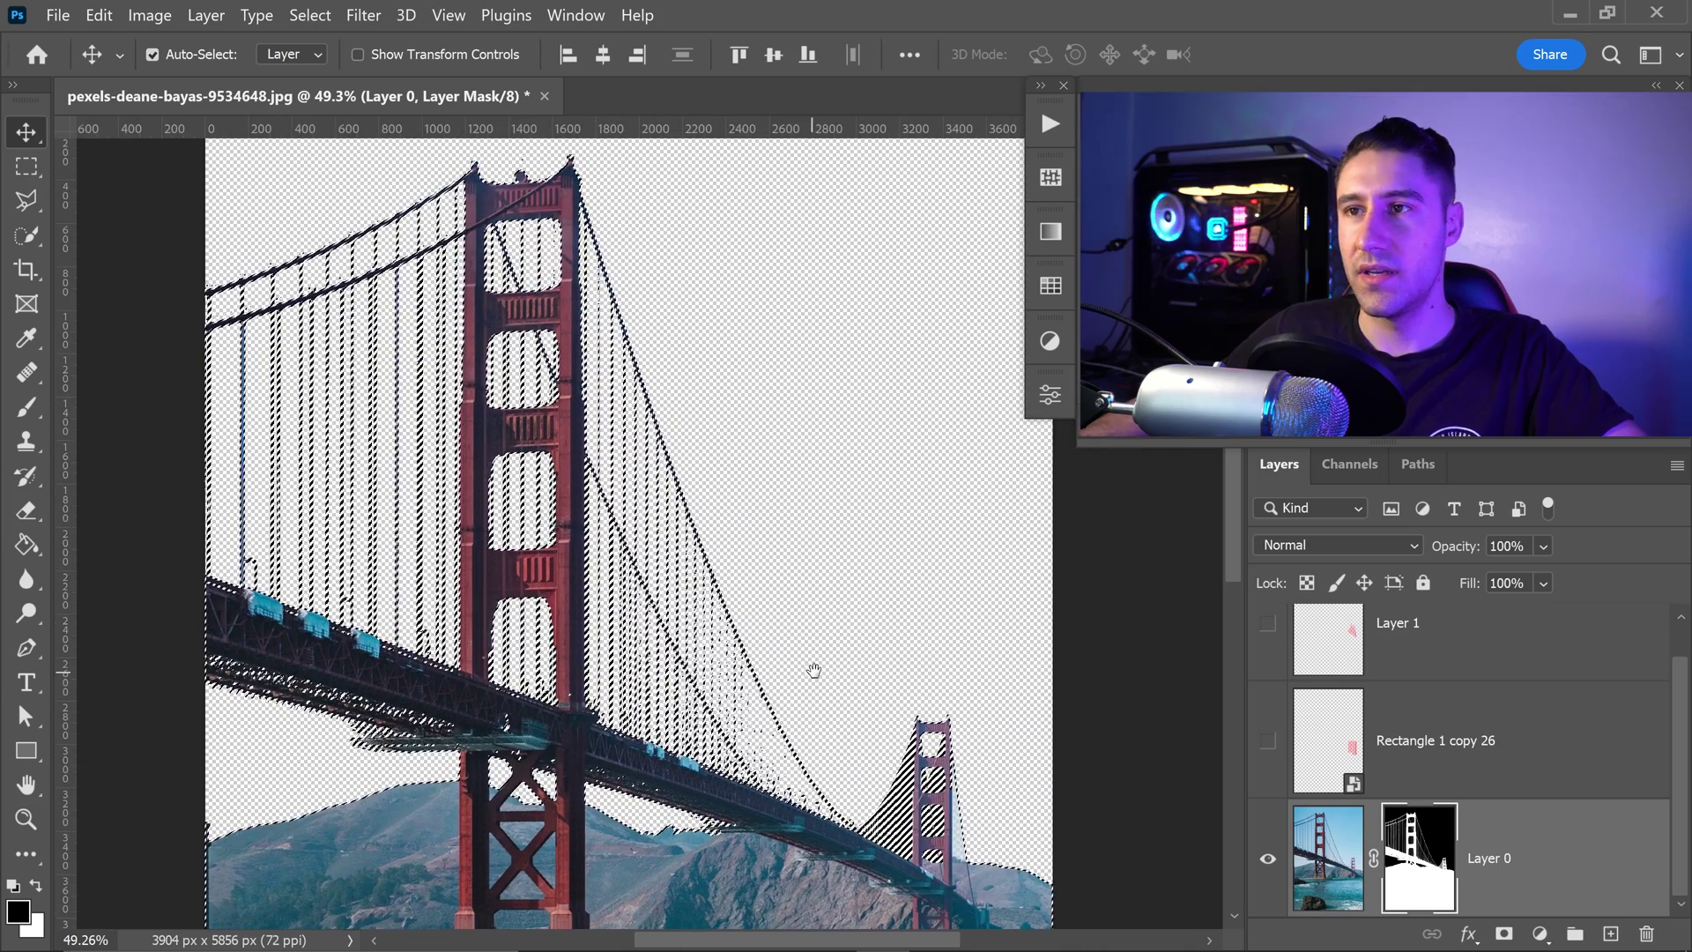
{"action": "left_click", "coordinate": [1612, 935]}
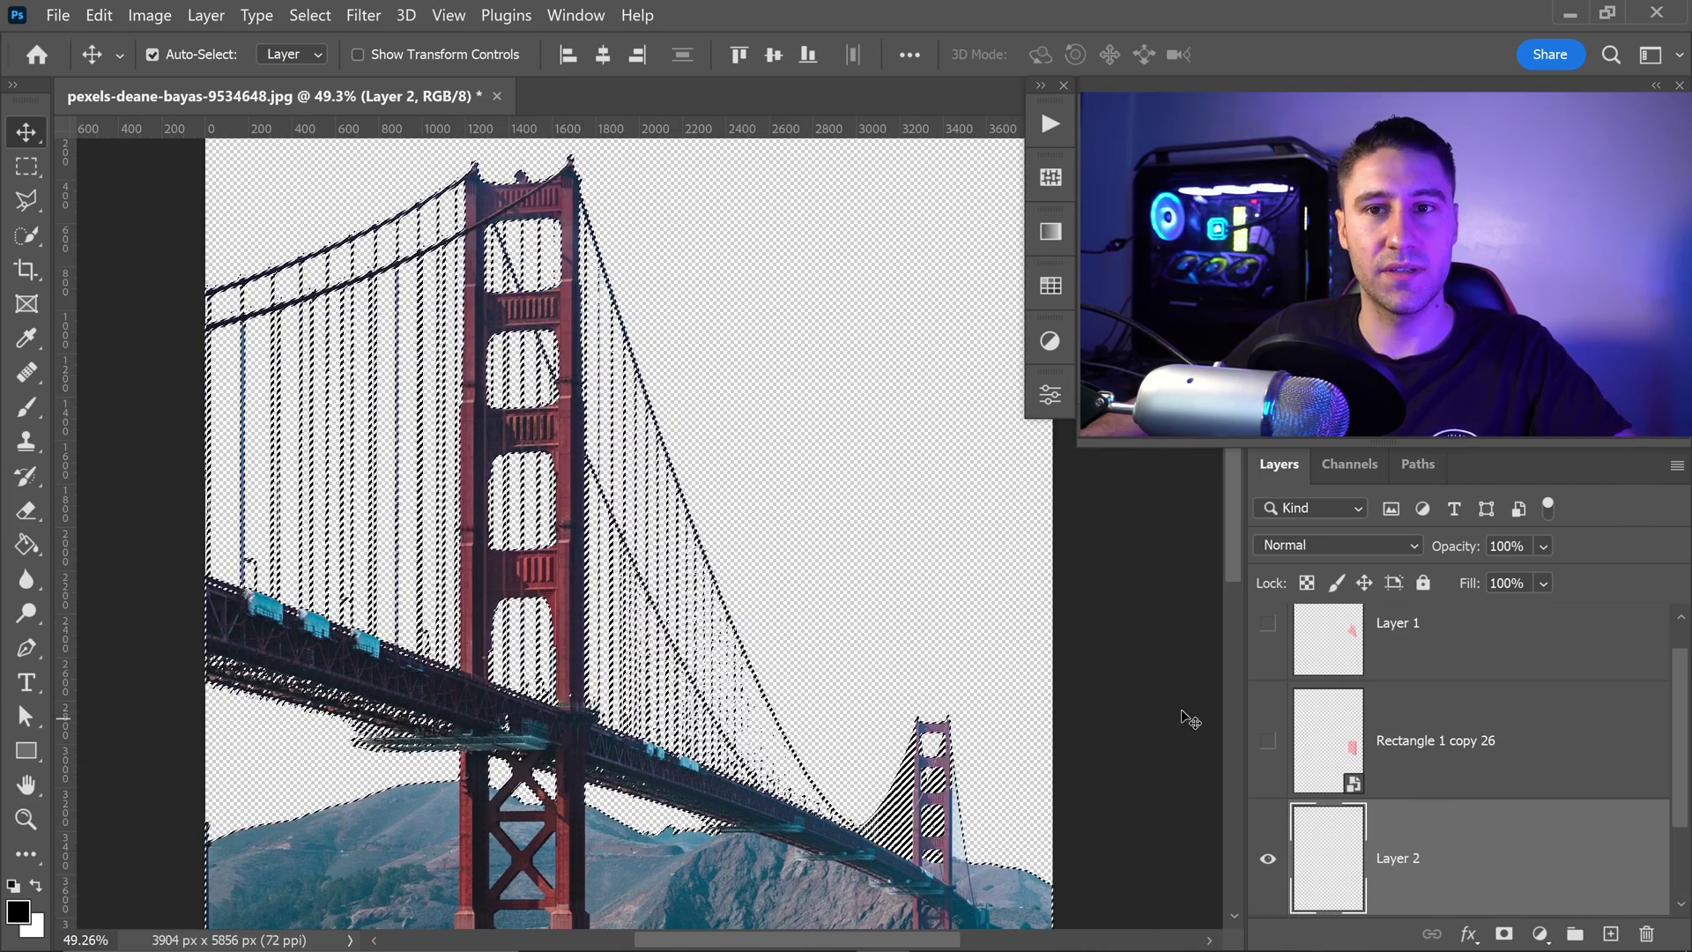
- Set up a soft Brush of 117 px with 0% hardness and Normal mode
{"action": "key", "text": "b"}
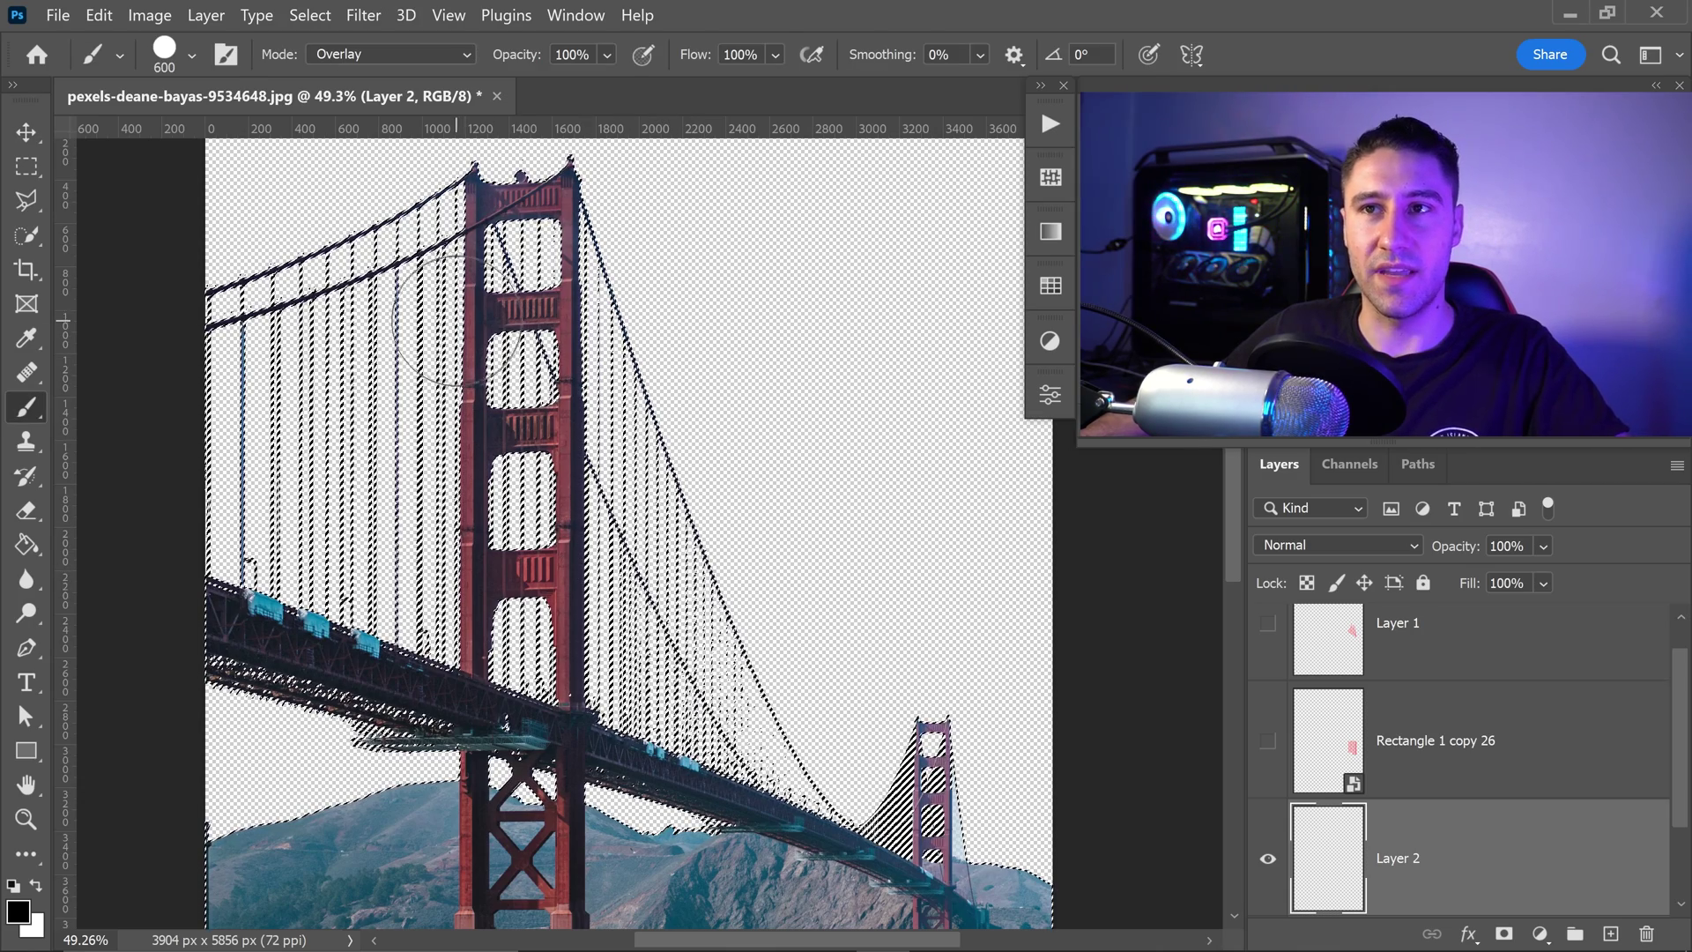
{"action": "left_click", "coordinate": [190, 55]}
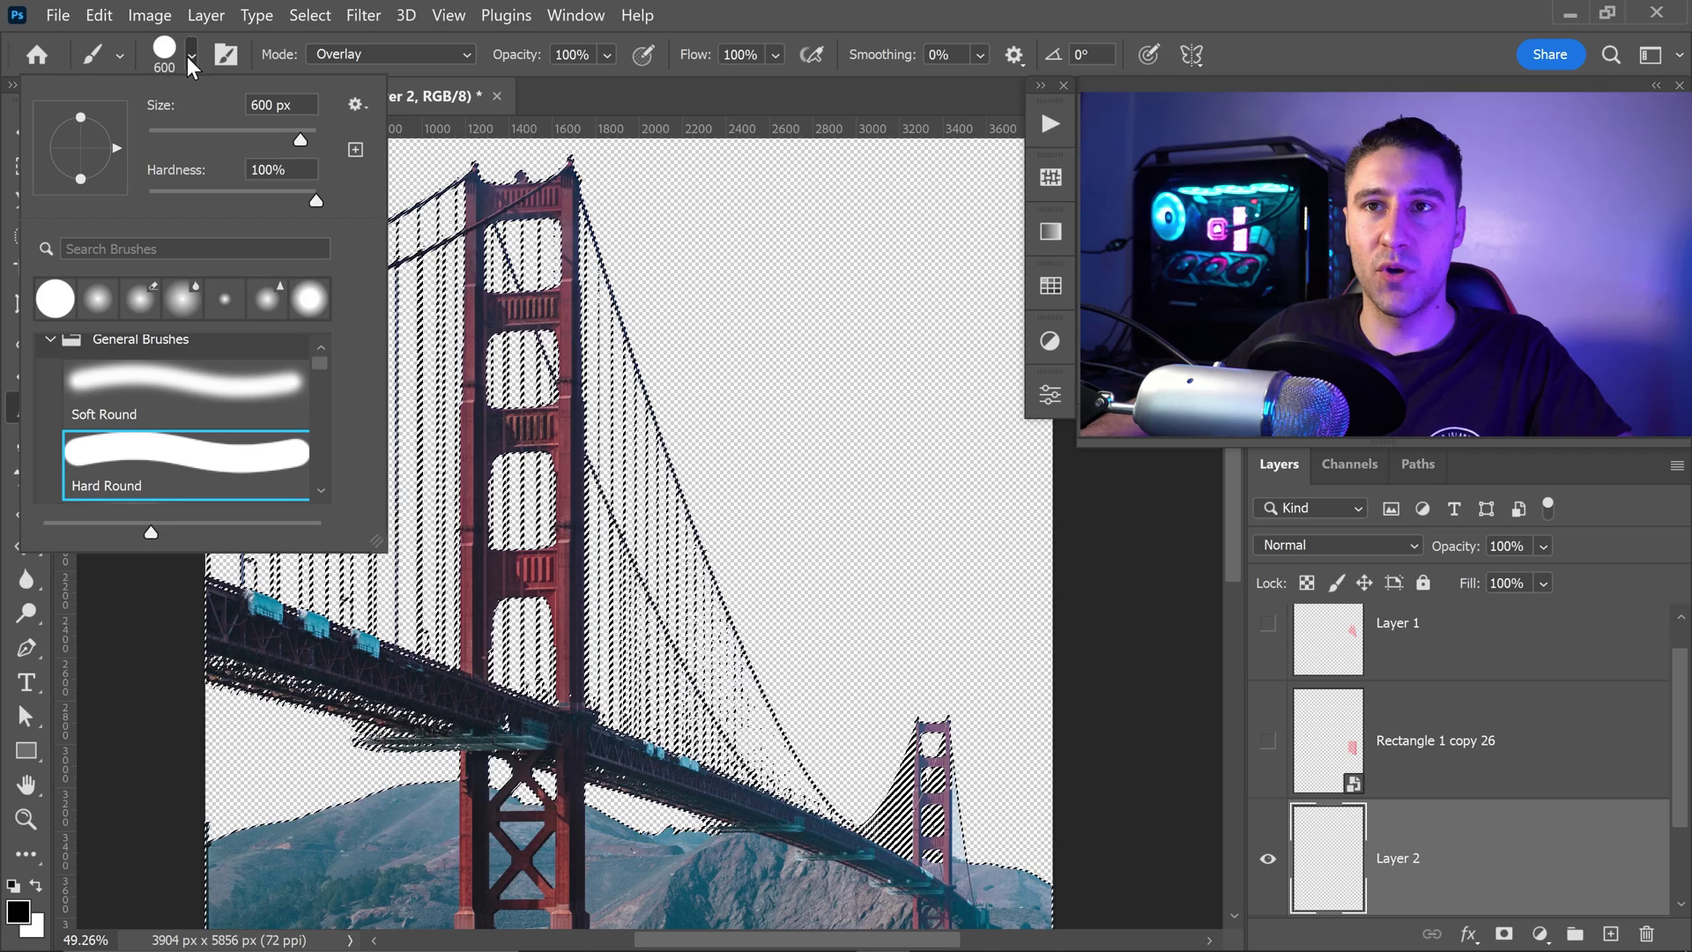
{"action": "left_click", "coordinate": [189, 129]}
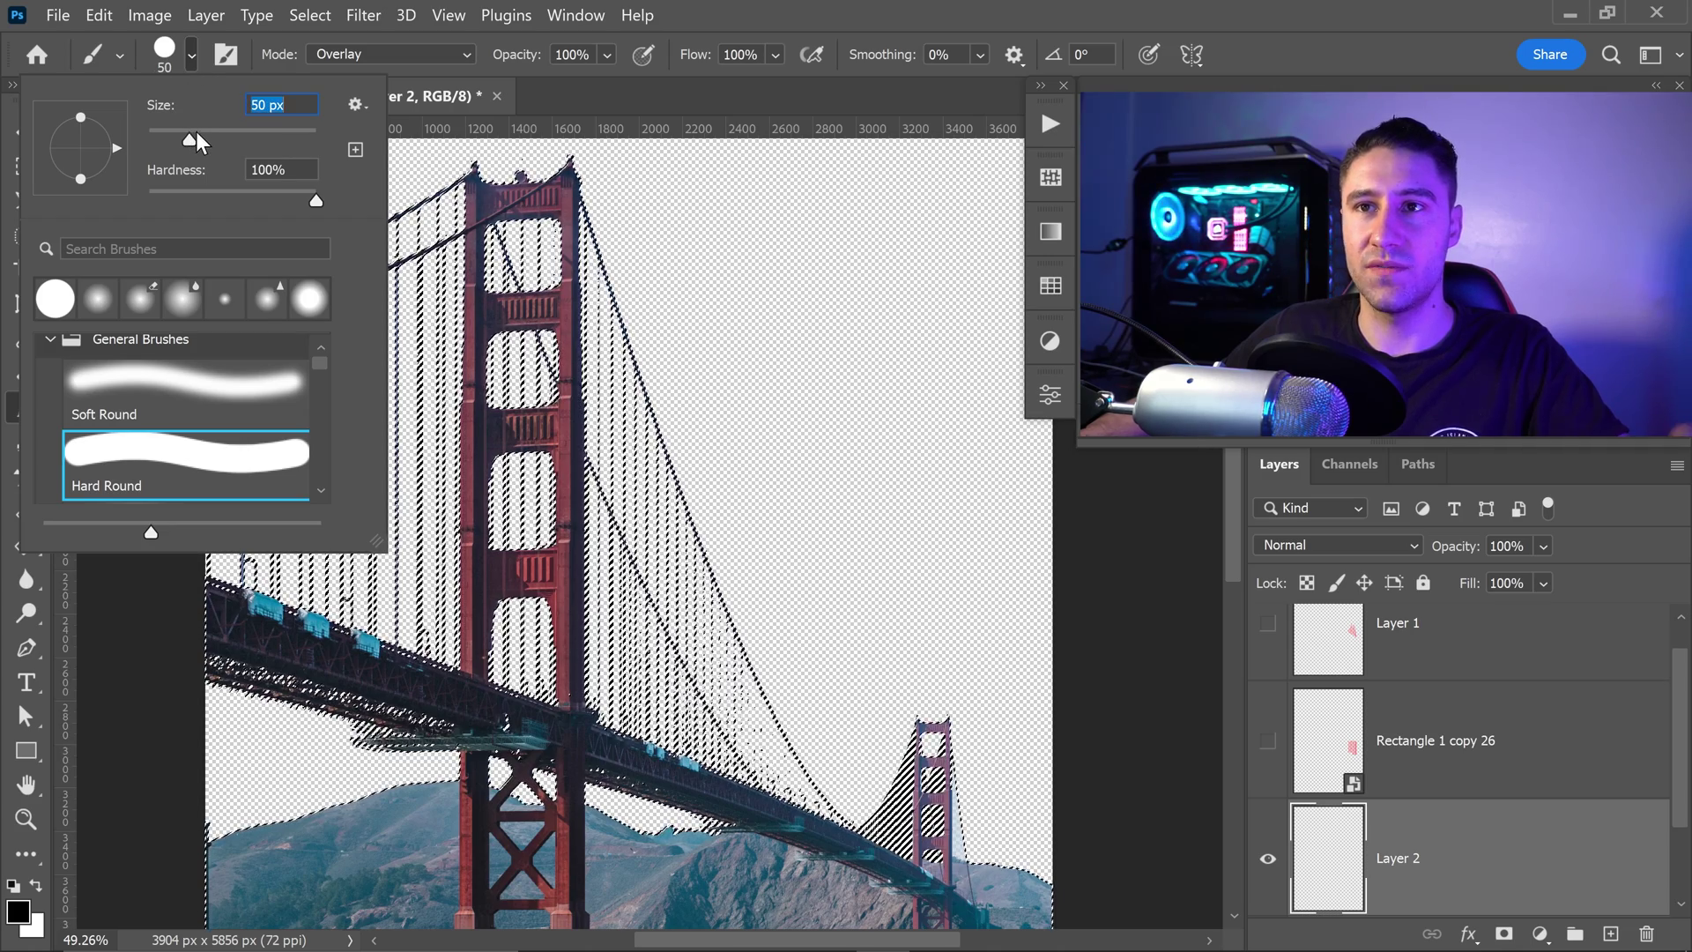
{"action": "left_click", "coordinate": [240, 131]}
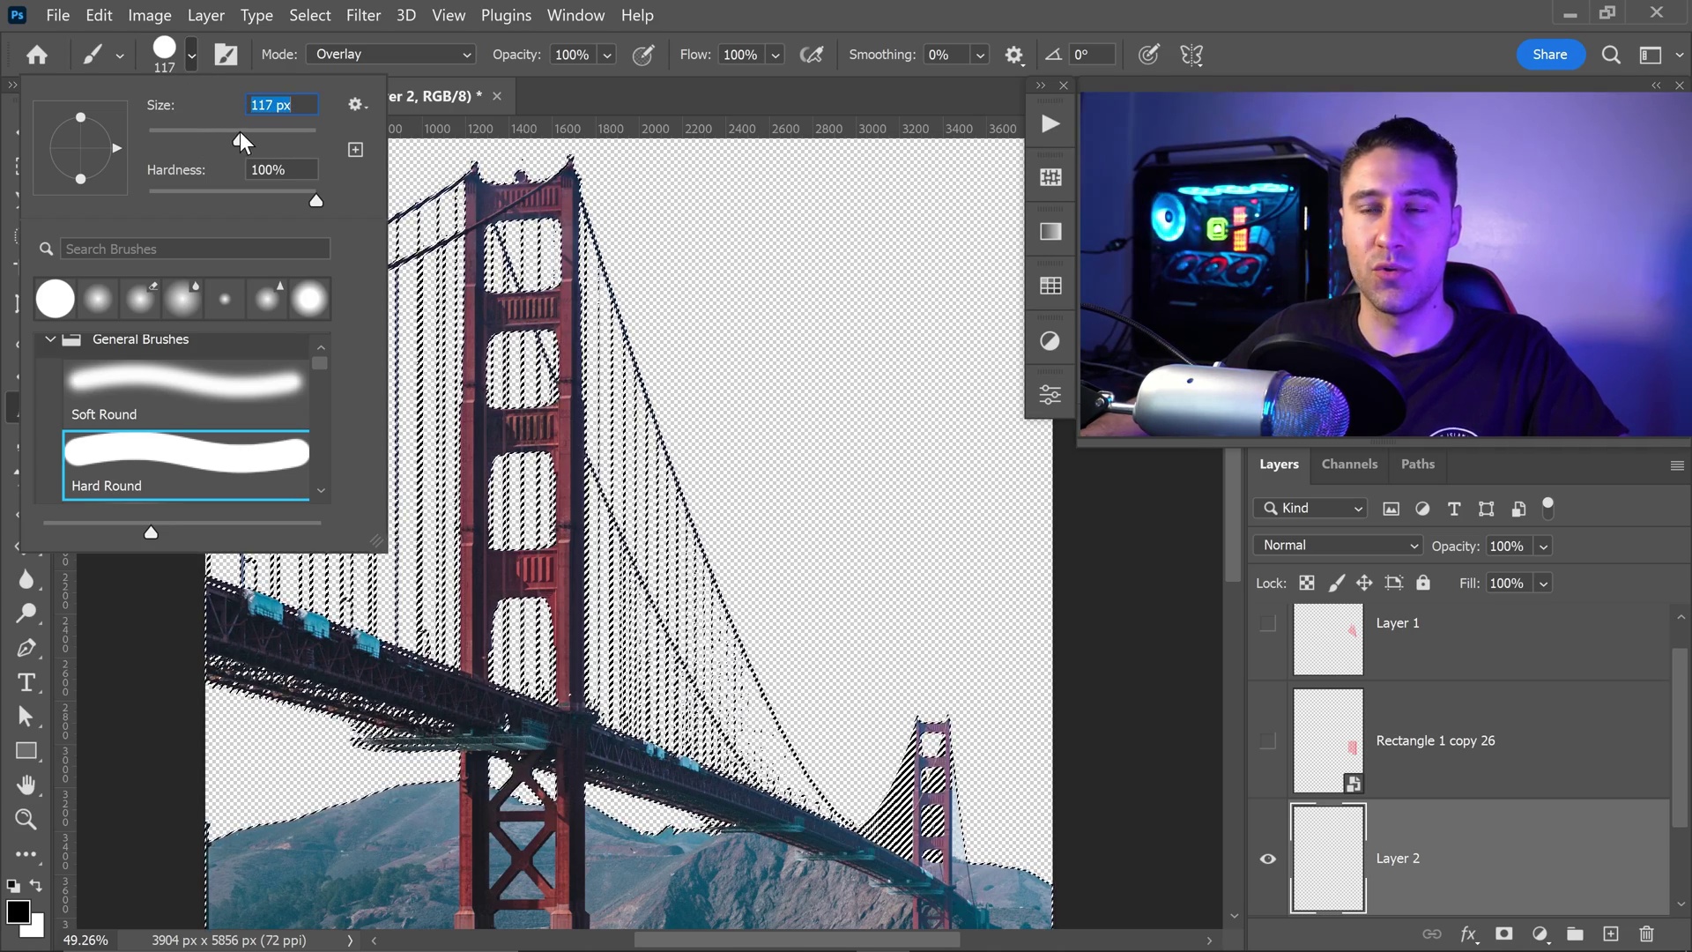
{"action": "left_click_drag", "start_coordinate": [315, 200], "coordinate": [136, 185]}
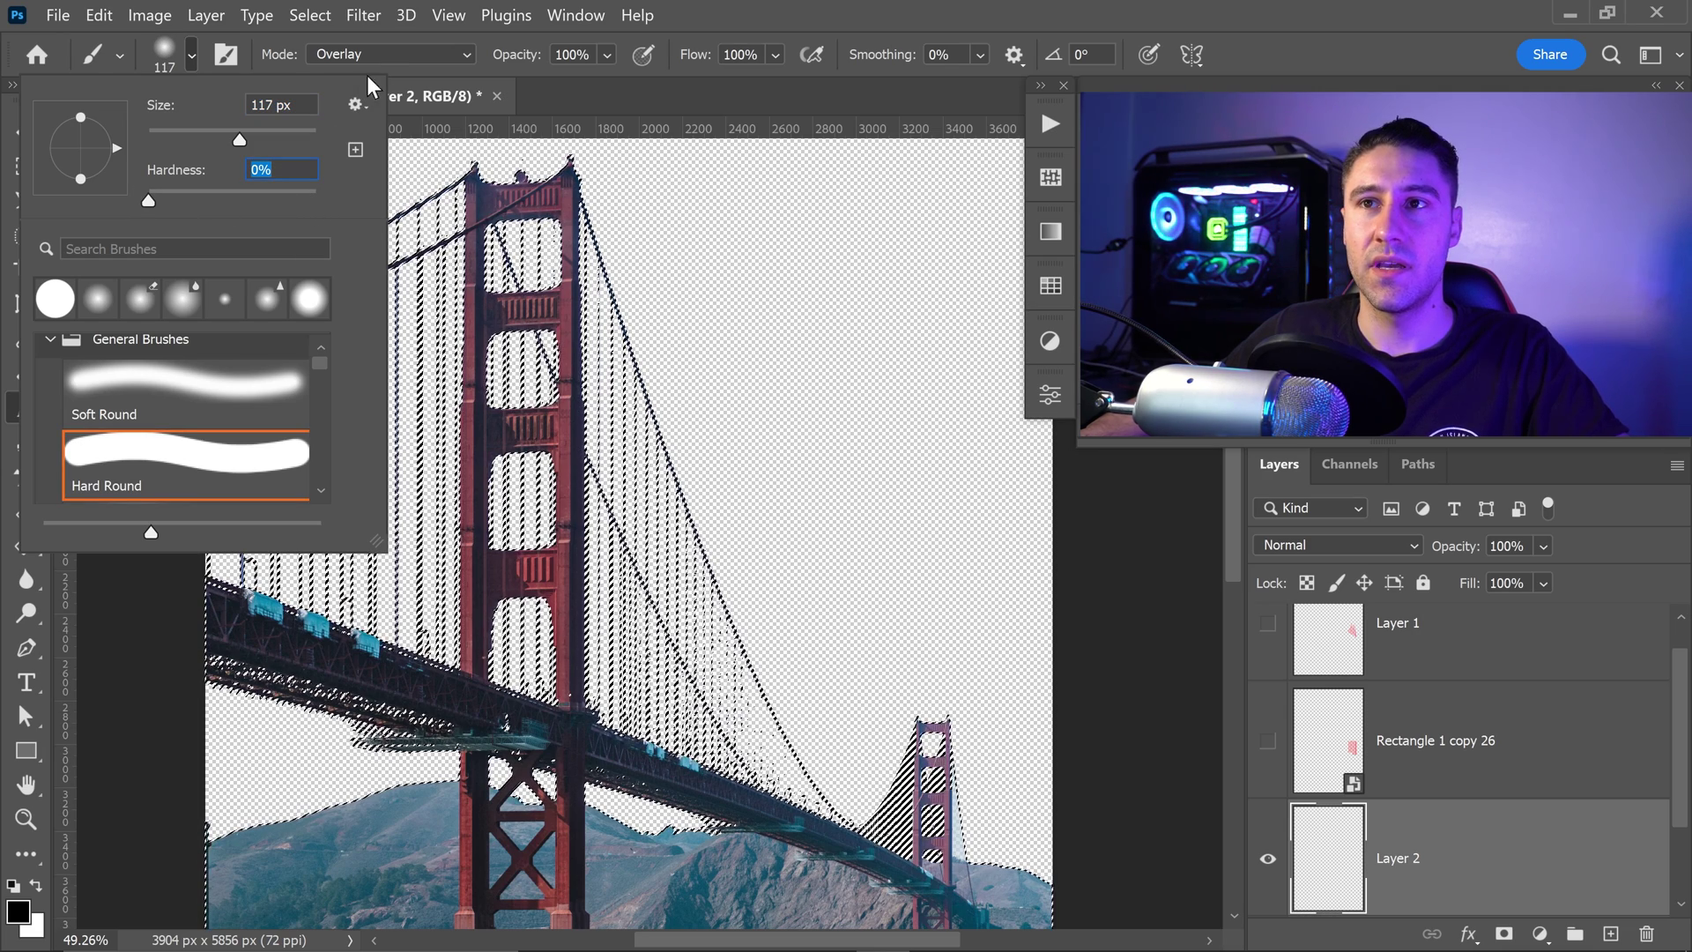
{"action": "left_click", "coordinate": [379, 53]}
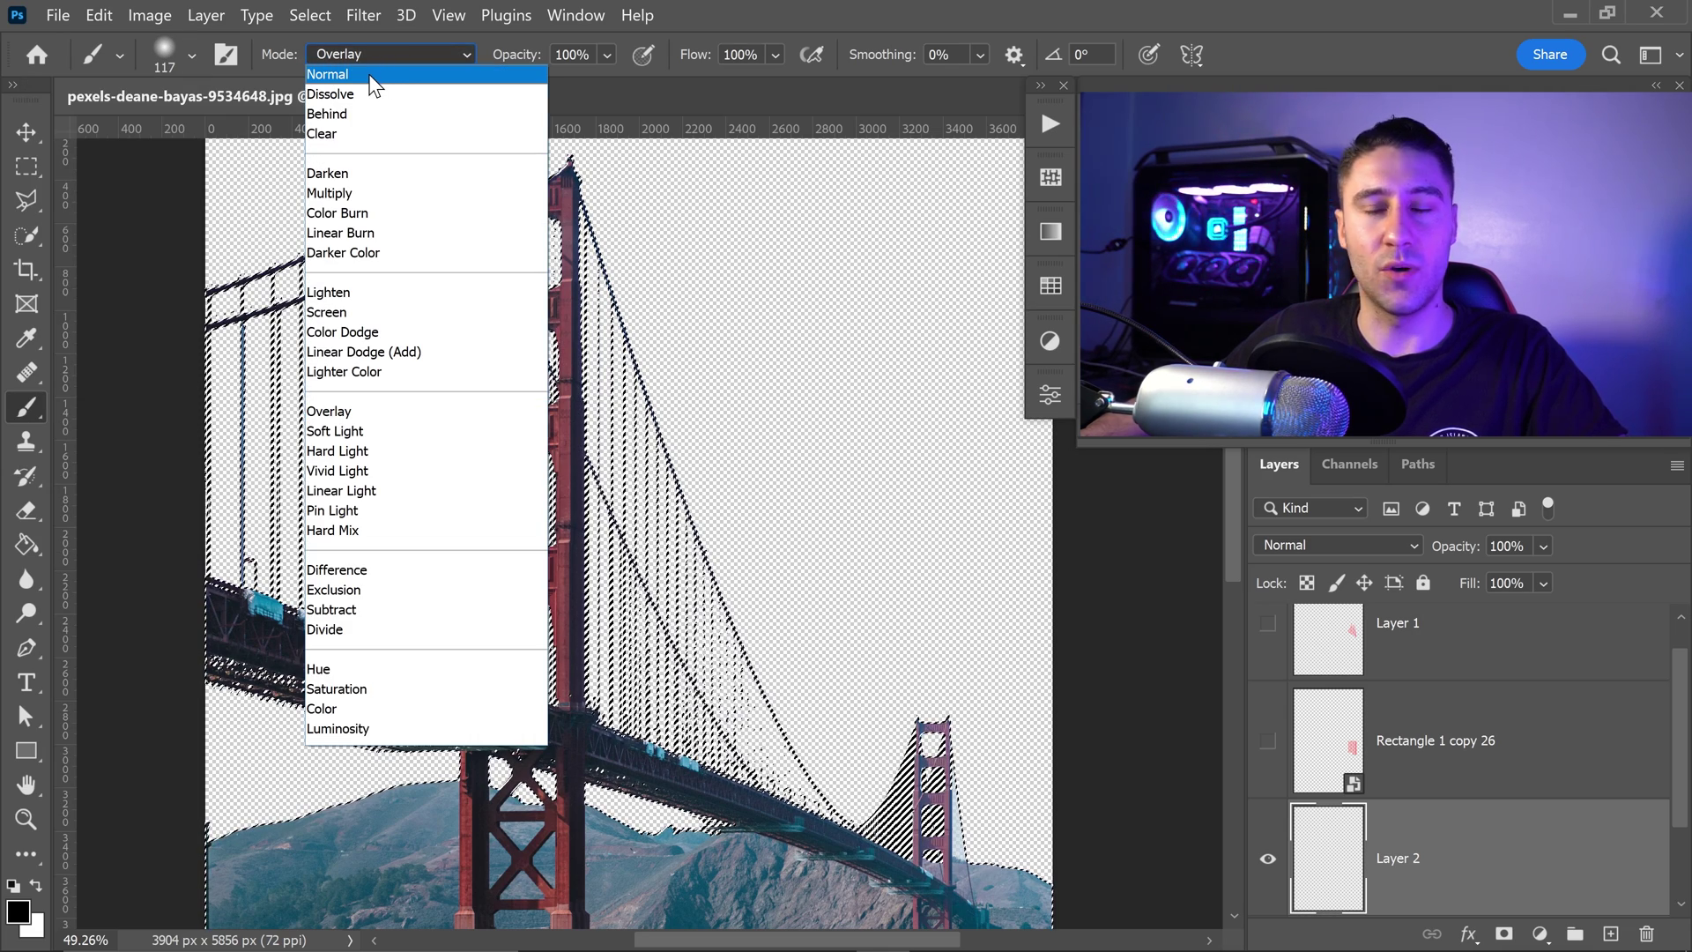
{"action": "left_click", "coordinate": [370, 76]}
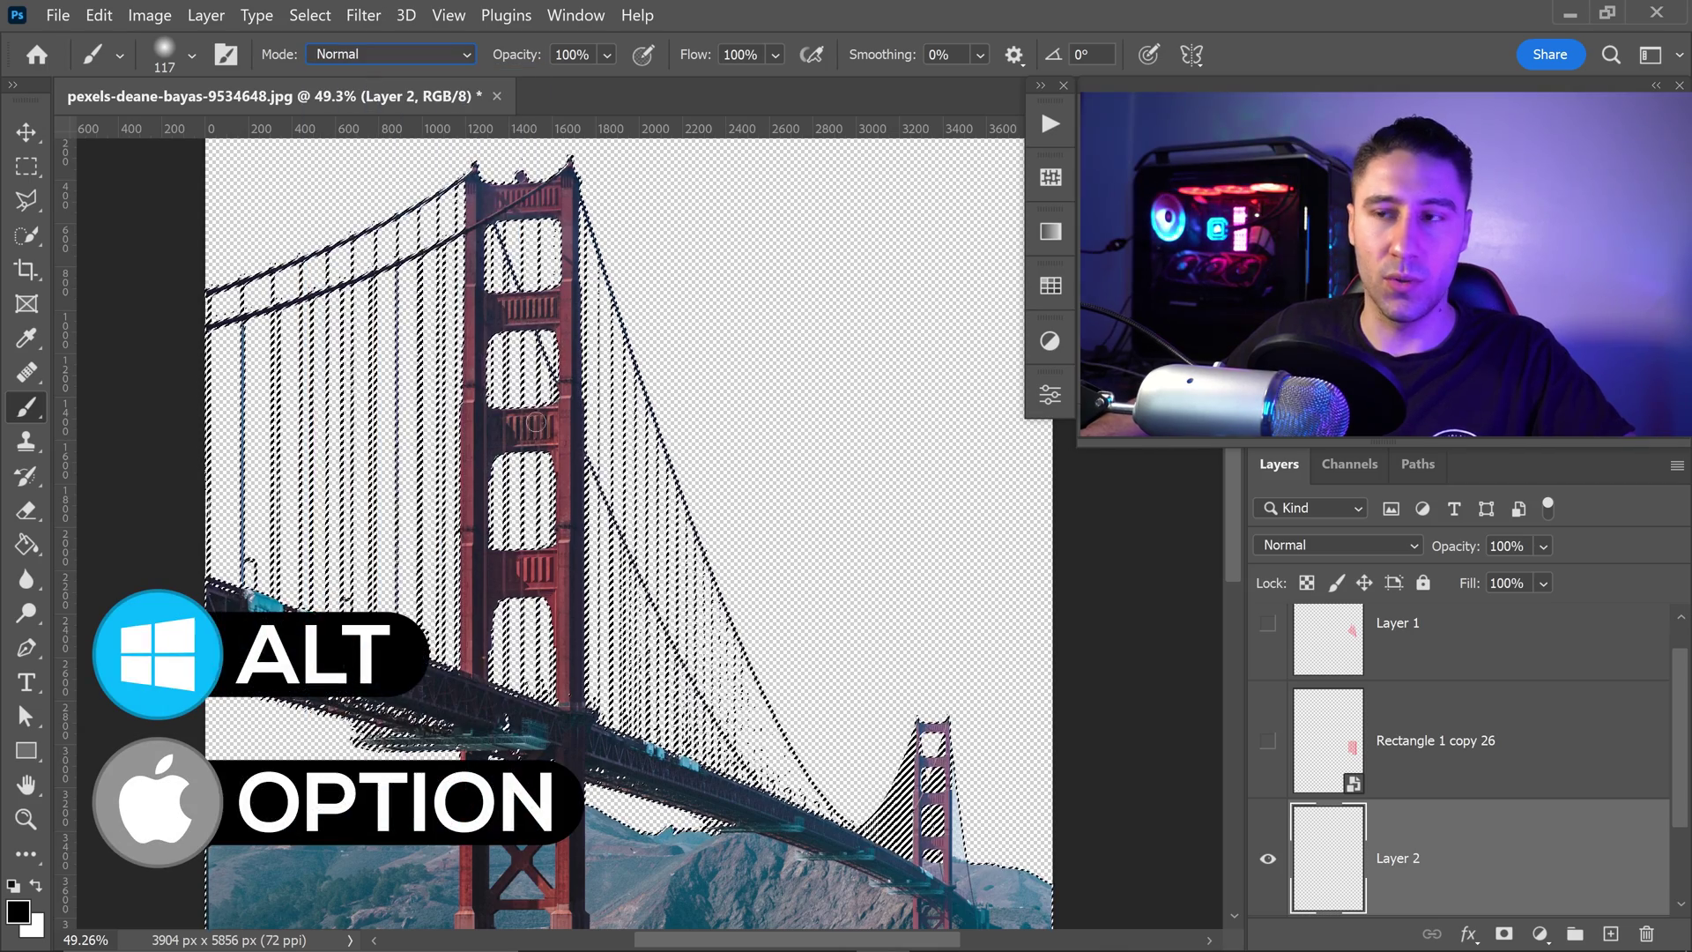
- Sample the red of the main tower as the painting color
{"action": "key", "text": "alt"}
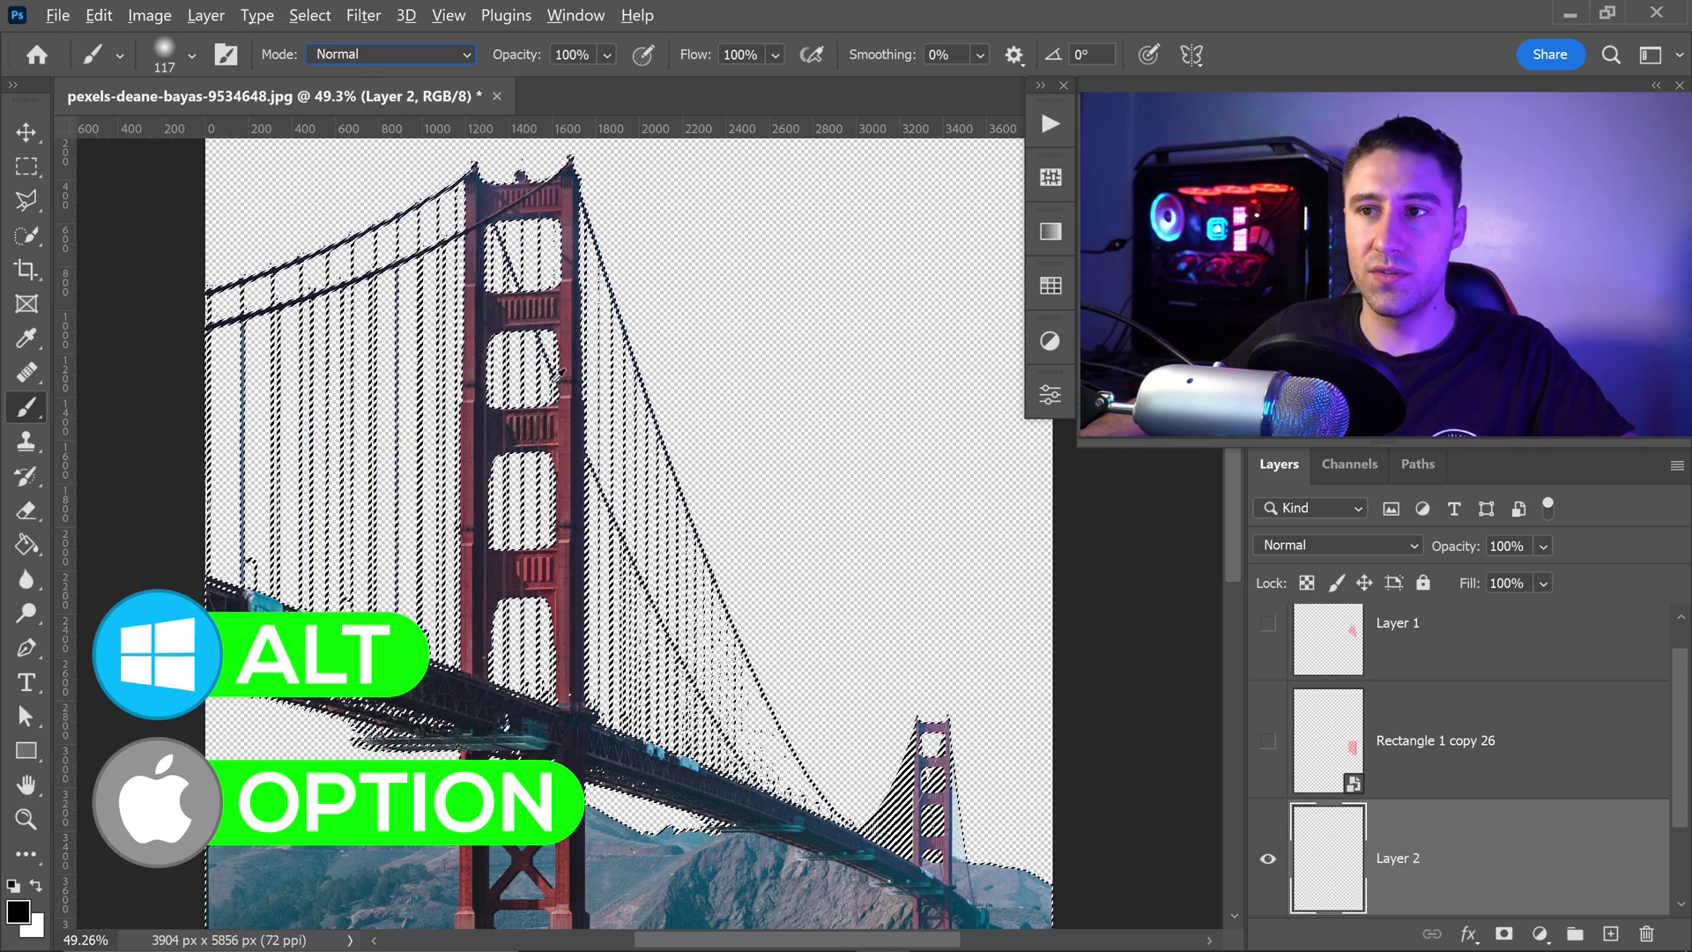
{"action": "left_click", "coordinate": [565, 314], "text": "alt"}
{"action": "left_click_drag", "start_coordinate": [567, 310], "coordinate": [568, 310]}
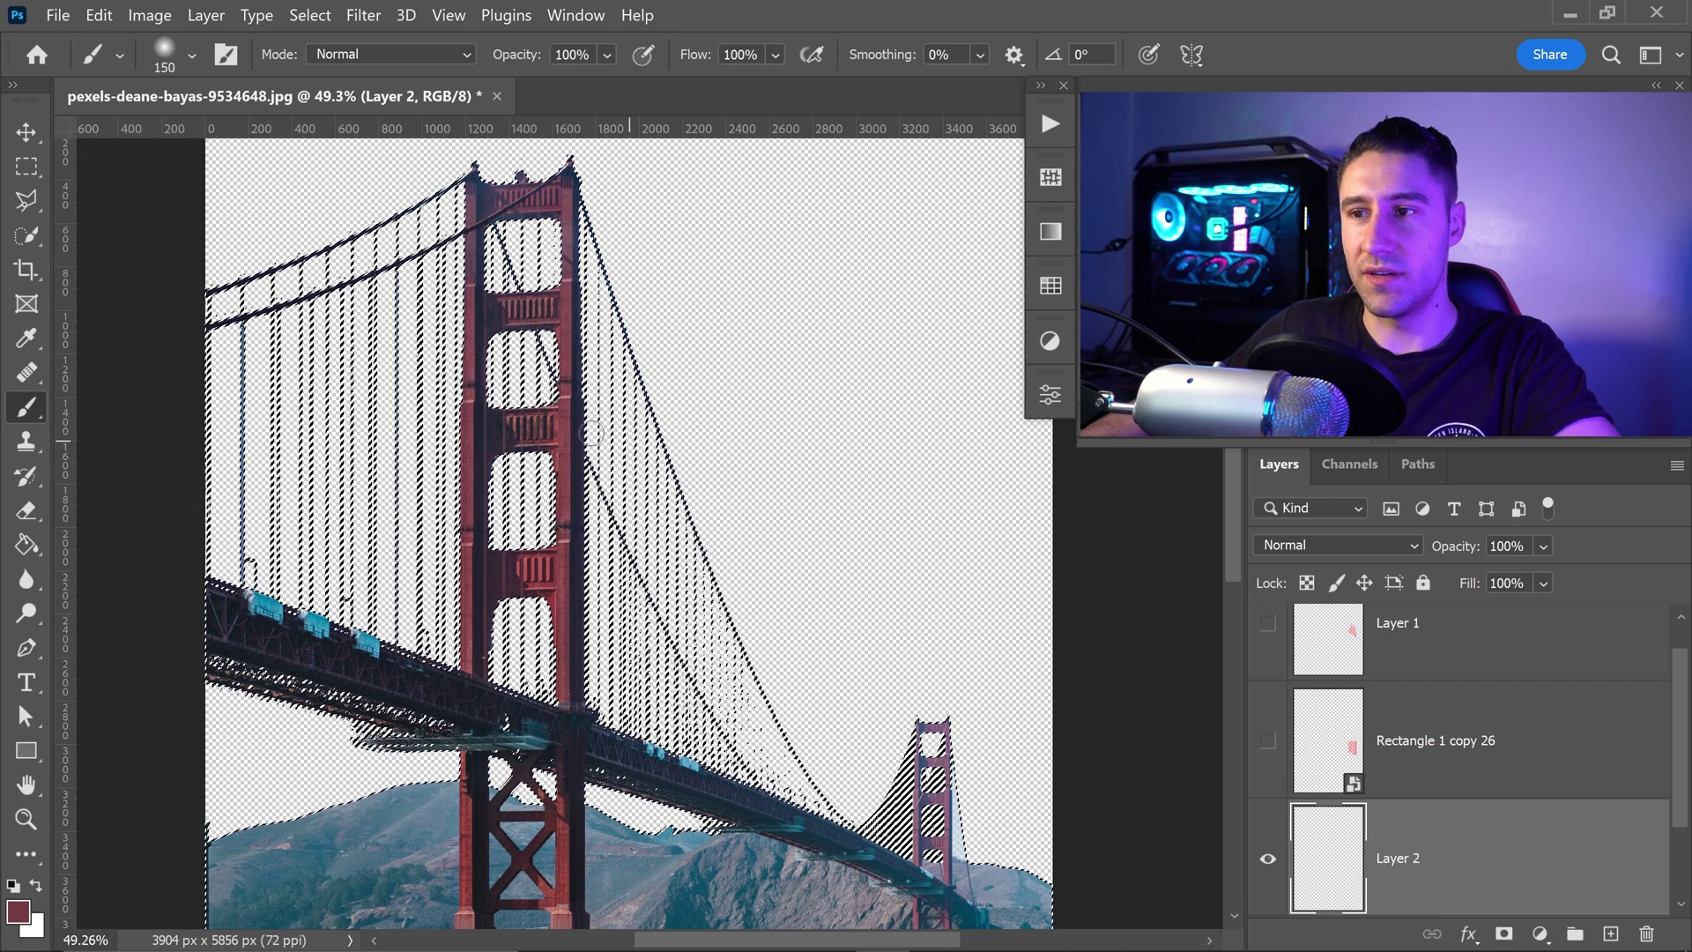
- Paint the sampled red over the main cables and hangers left of the main tower on Layer 2 with a 250 px brush
{"action": "key", "text": "bracketright"}
{"action": "key", "text": "bracketright"}
{"action": "key", "text": "bracketright"}
{"action": "key", "text": "bracketright"}
{"action": "key", "text": "bracketright"}
{"action": "key", "text": "bracketleft"}
{"action": "mouse_move", "coordinate": [328, 304]}
{"action": "left_mouse_down"}
{"action": "mouse_move", "coordinate": [328, 396]}
{"action": "mouse_move", "coordinate": [290, 218]}
{"action": "mouse_move", "coordinate": [295, 276]}
{"action": "mouse_move", "coordinate": [226, 342]}
{"action": "mouse_move", "coordinate": [220, 422]}
{"action": "mouse_move", "coordinate": [246, 309]}
{"action": "mouse_move", "coordinate": [270, 374]}
{"action": "mouse_move", "coordinate": [290, 260]}
{"action": "left_mouse_up"}
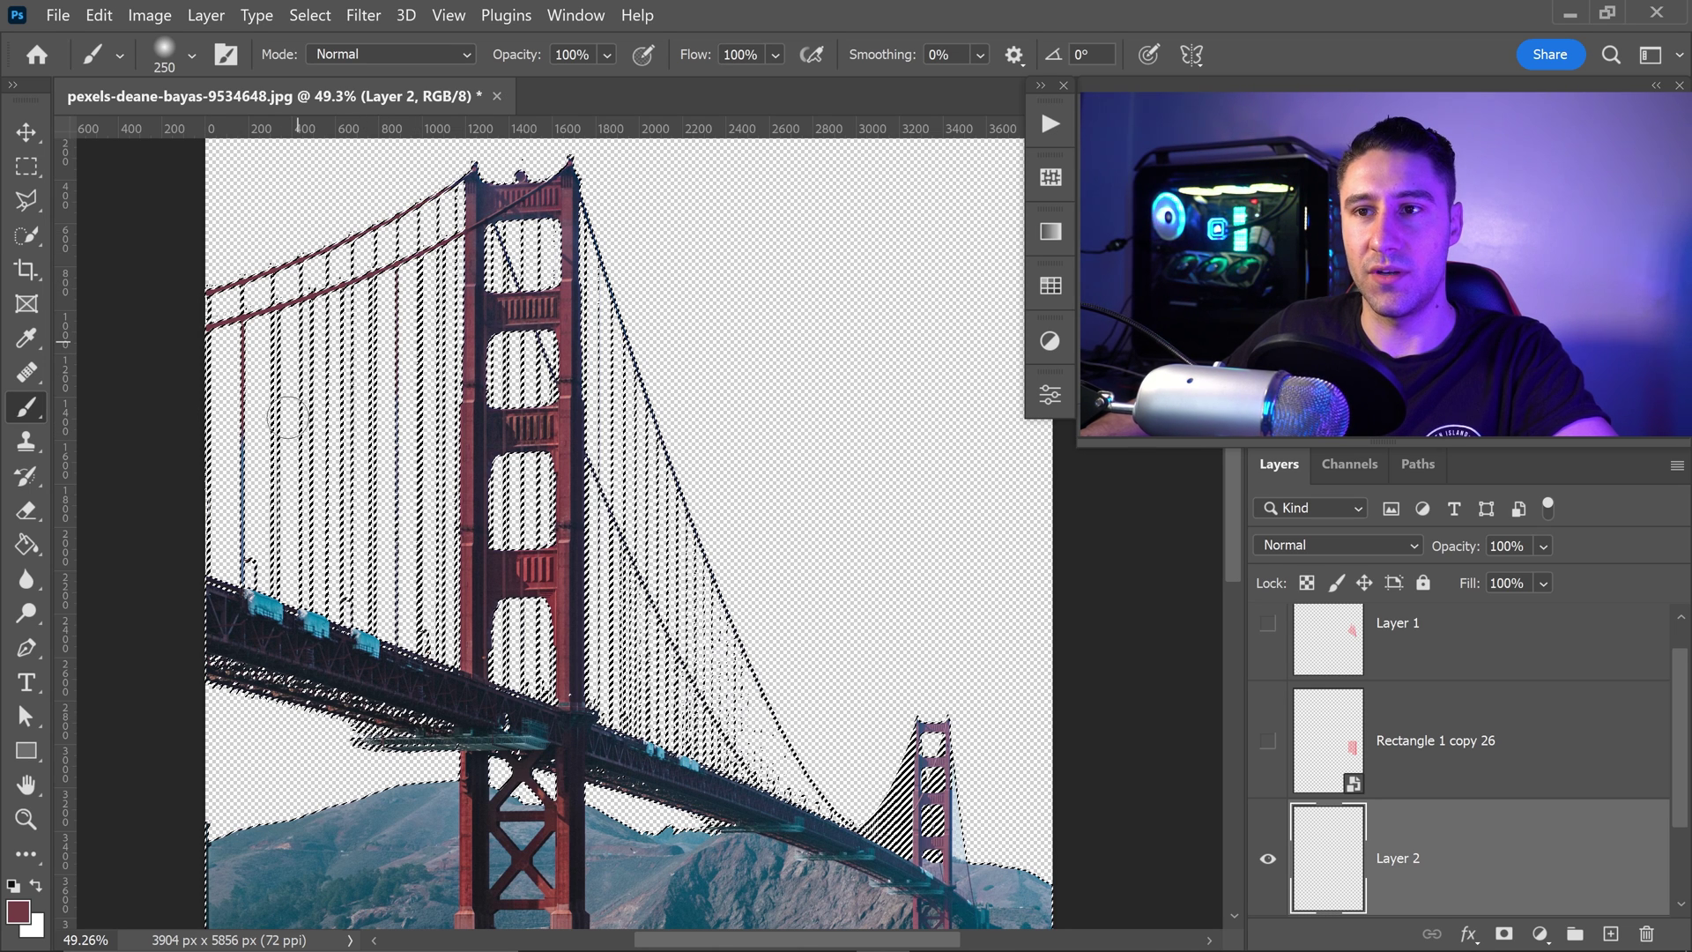
{"action": "left_click_drag", "start_coordinate": [252, 480], "coordinate": [241, 362]}
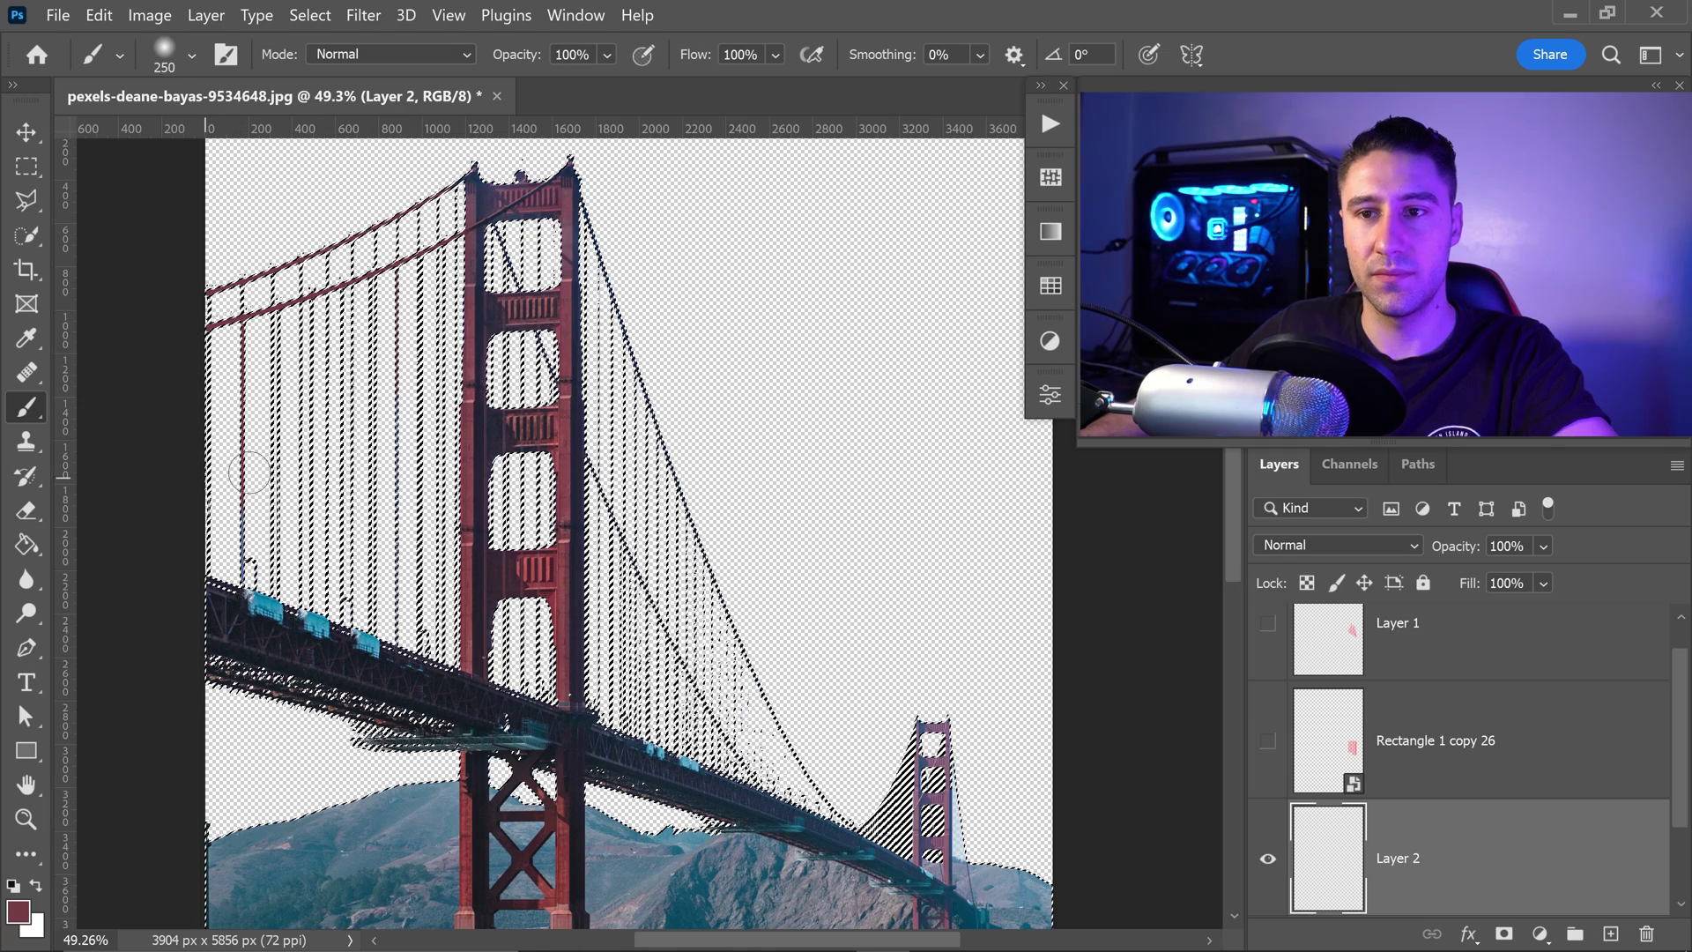
- Reduce the brush to 60 px, paint the cables right of the main tower red and clear the selection
{"action": "scroll", "coordinate": [252, 473], "scroll_direction": "down", "scroll_amount": 1}
{"action": "key", "text": "bracketleft"}
{"action": "key", "text": "bracketleft"}
{"action": "key", "text": "bracketleft"}
{"action": "key", "text": "bracketleft"}
{"action": "key", "text": "bracketleft"}
{"action": "key", "text": "bracketleft"}
{"action": "key", "text": "bracketleft"}
{"action": "key", "text": "bracketleft"}
{"action": "key", "text": "bracketleft"}
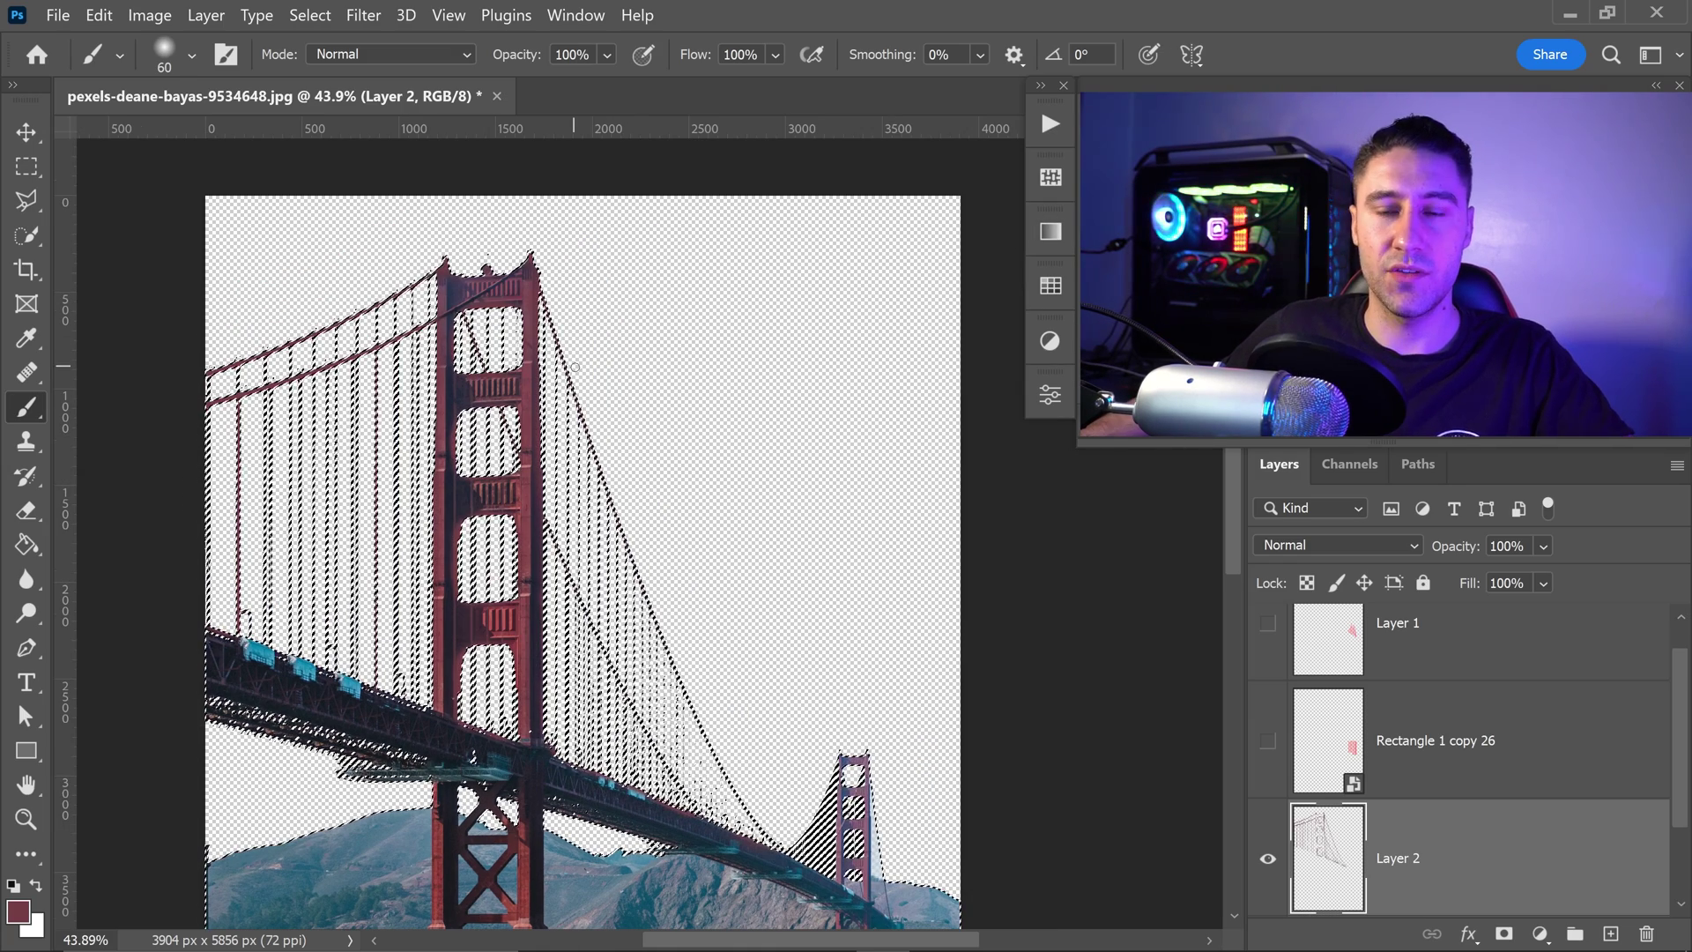
{"action": "key", "text": "ctrl+d"}
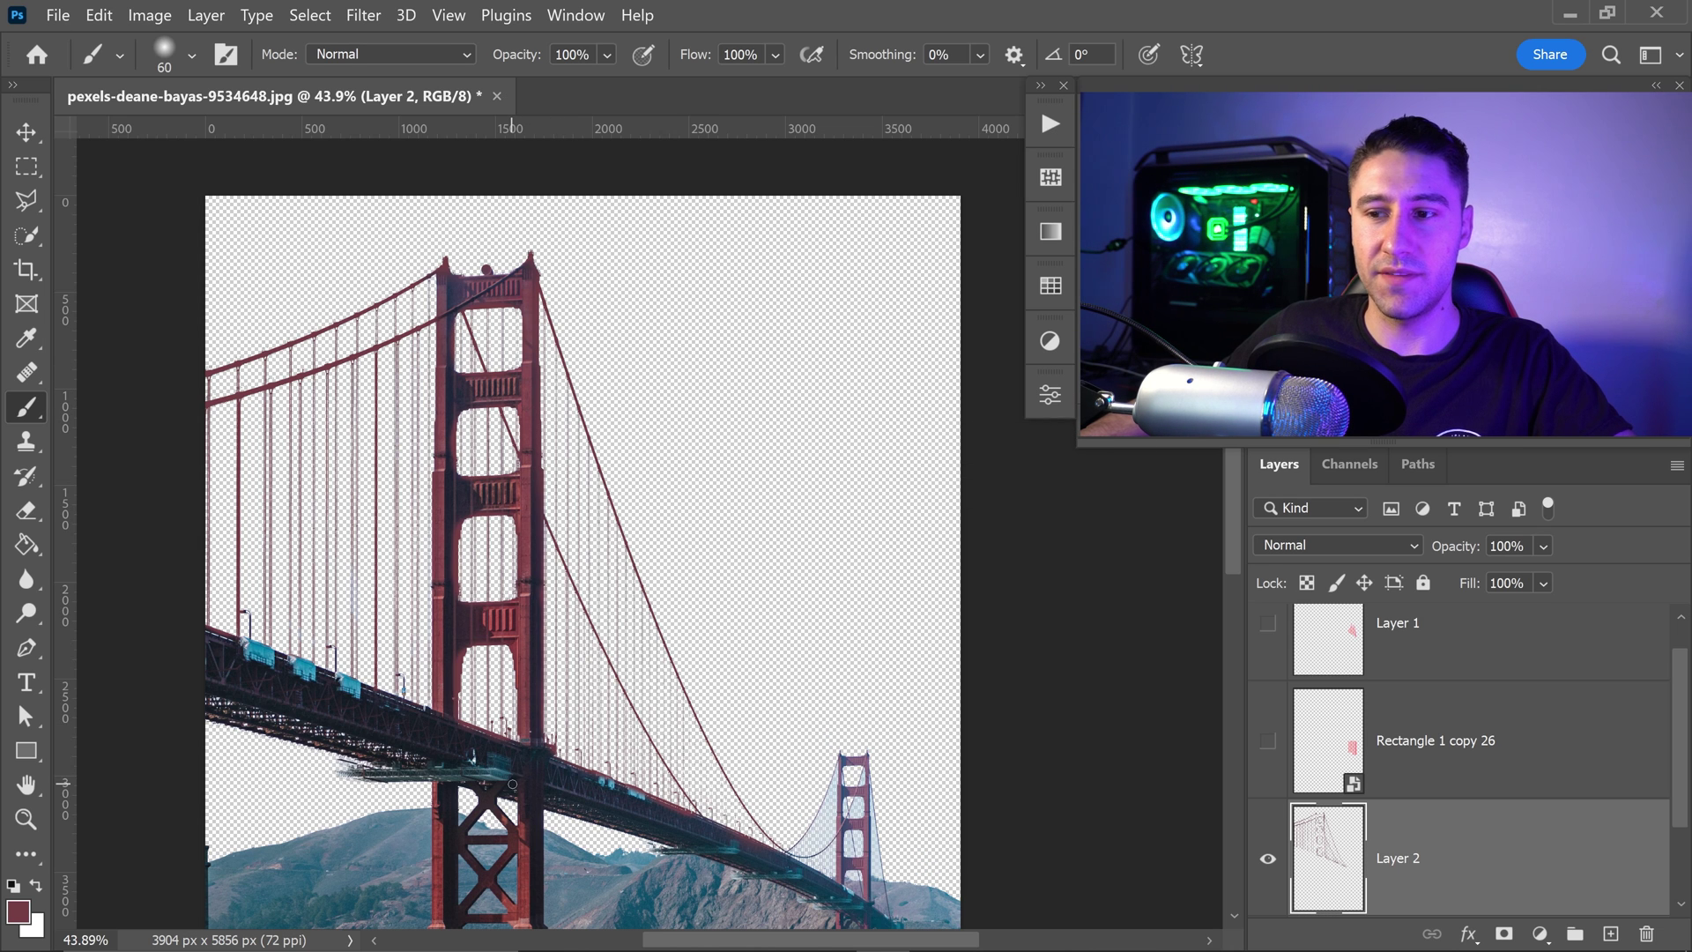
- Erase the excess red paint on Layer 2 along the bridge deck, from the main tower toward the distant tower
{"action": "scroll", "coordinate": [512, 784], "scroll_direction": "up", "scroll_amount": 2}
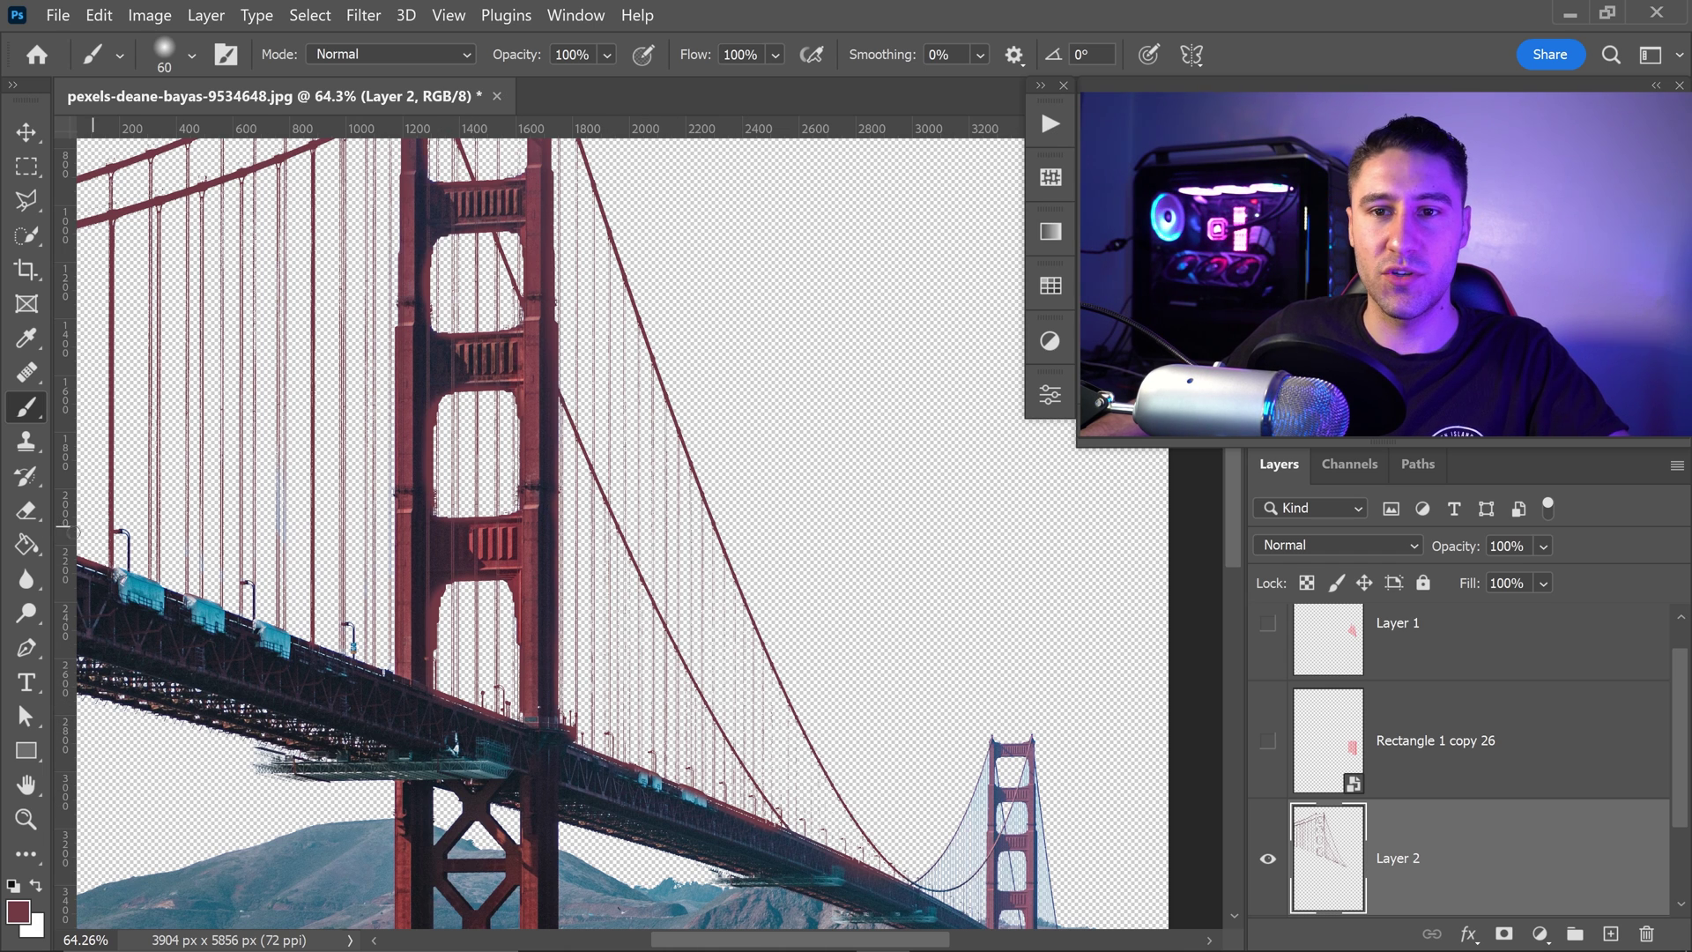
{"action": "left_click", "coordinate": [29, 511]}
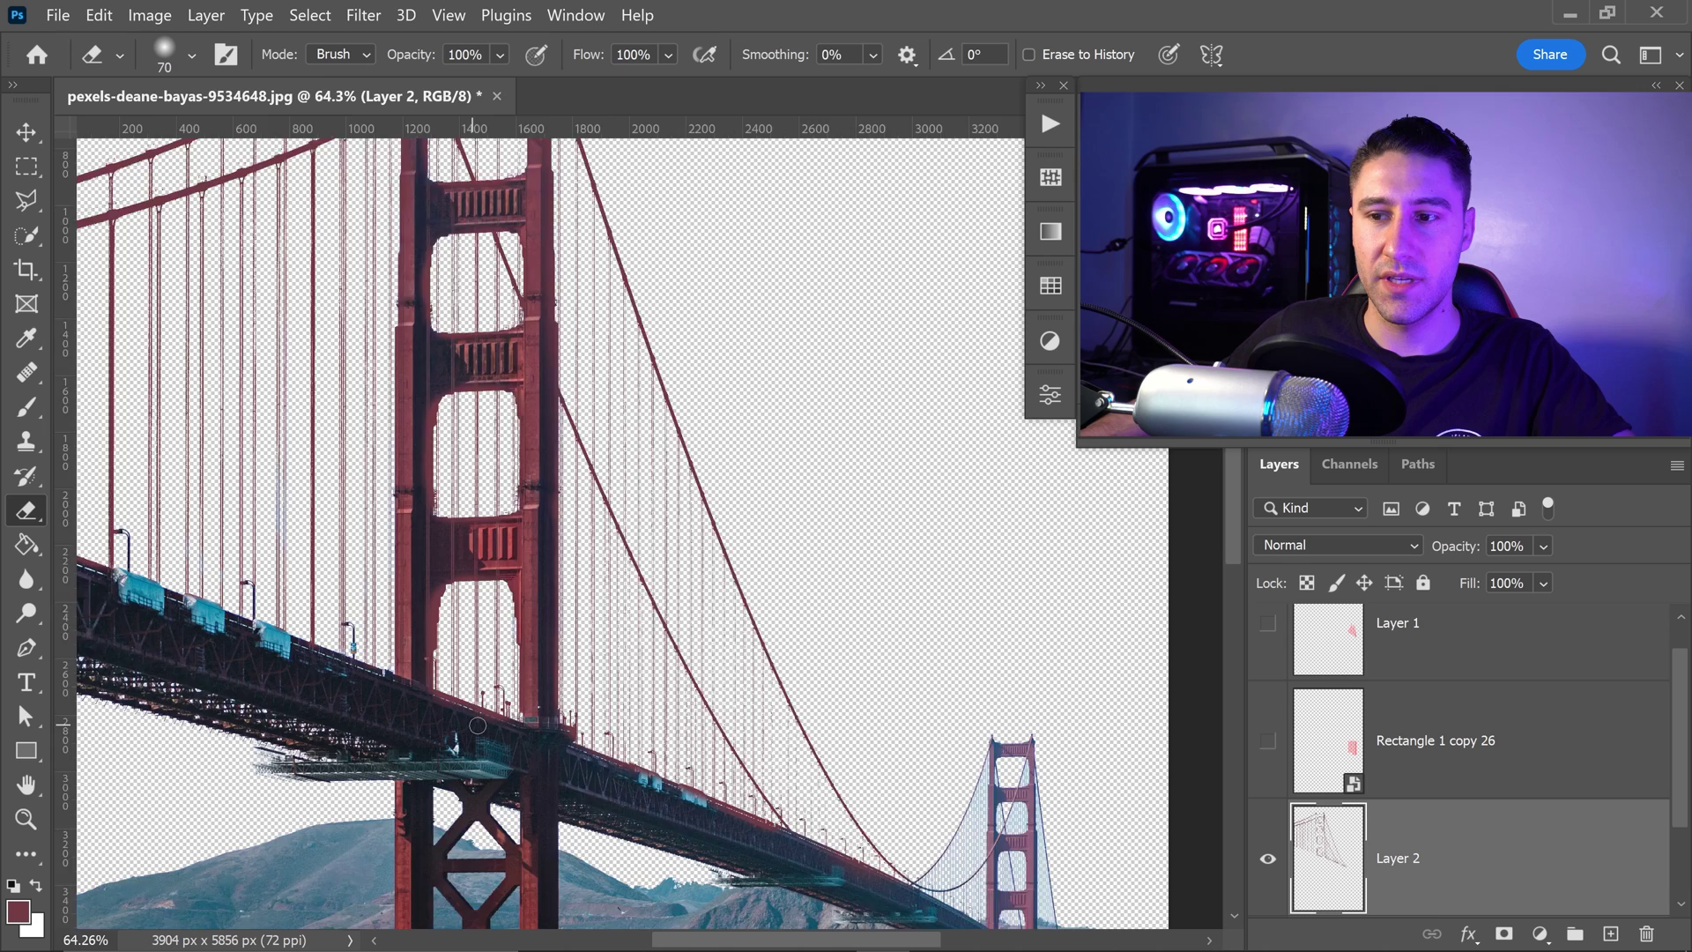
{"action": "scroll", "coordinate": [477, 725], "scroll_direction": "up", "scroll_amount": 3}
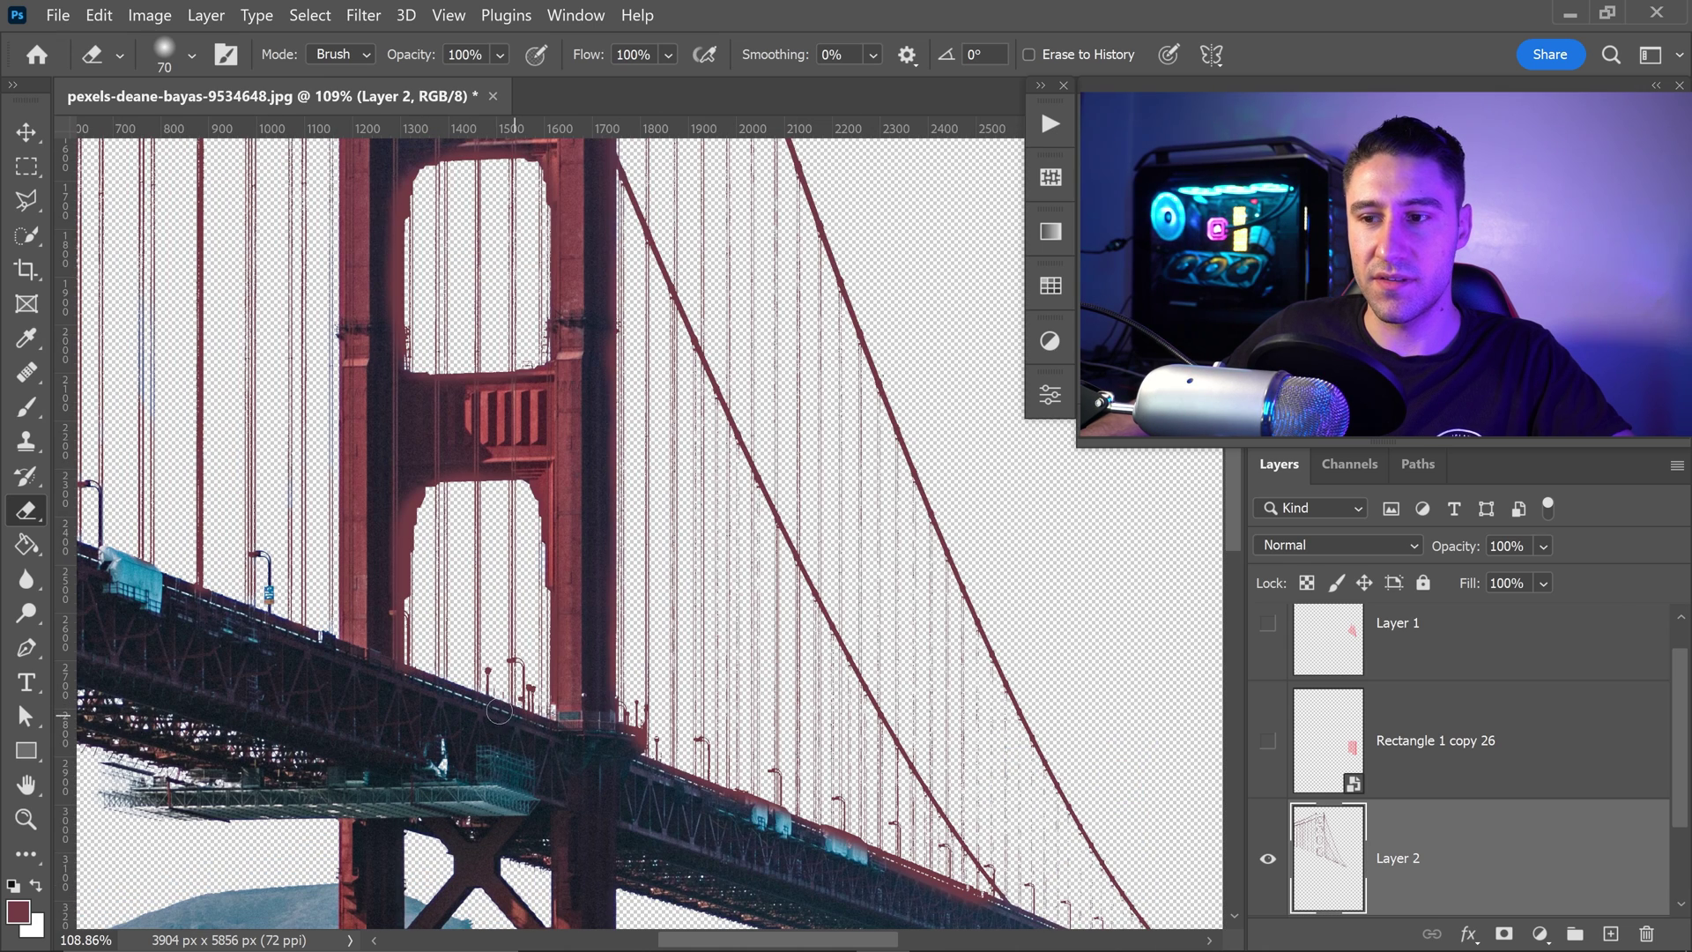
{"action": "left_click_drag", "start_coordinate": [575, 761], "coordinate": [500, 702]}
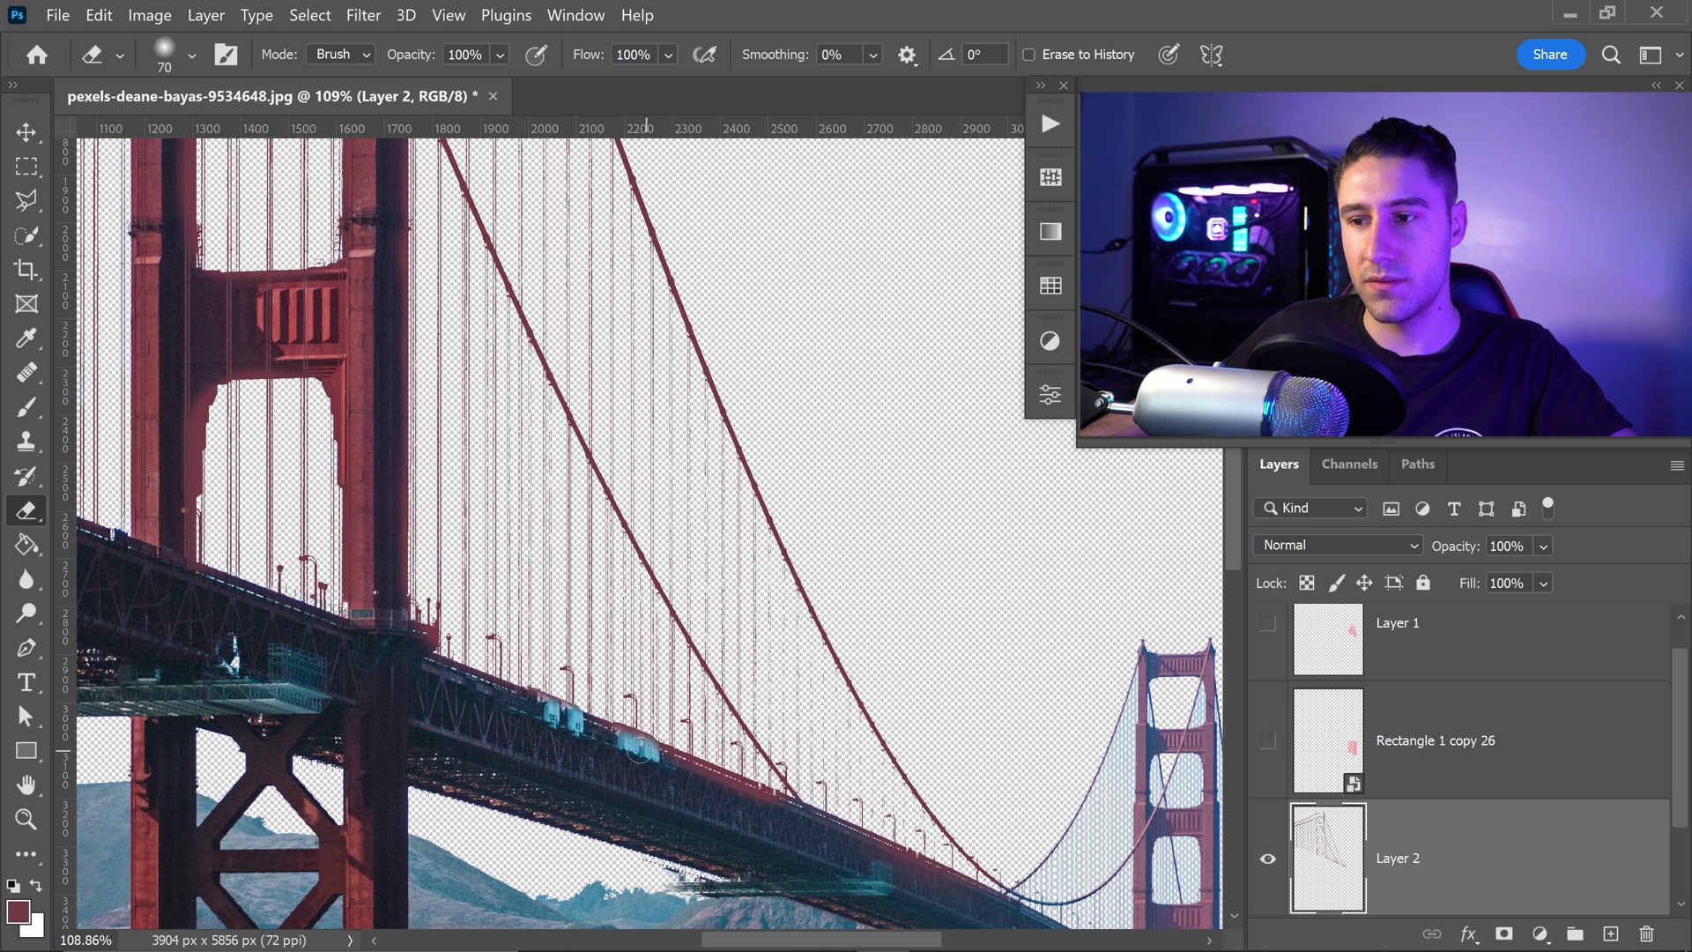
{"action": "left_click_drag", "start_coordinate": [812, 837], "coordinate": [598, 715]}
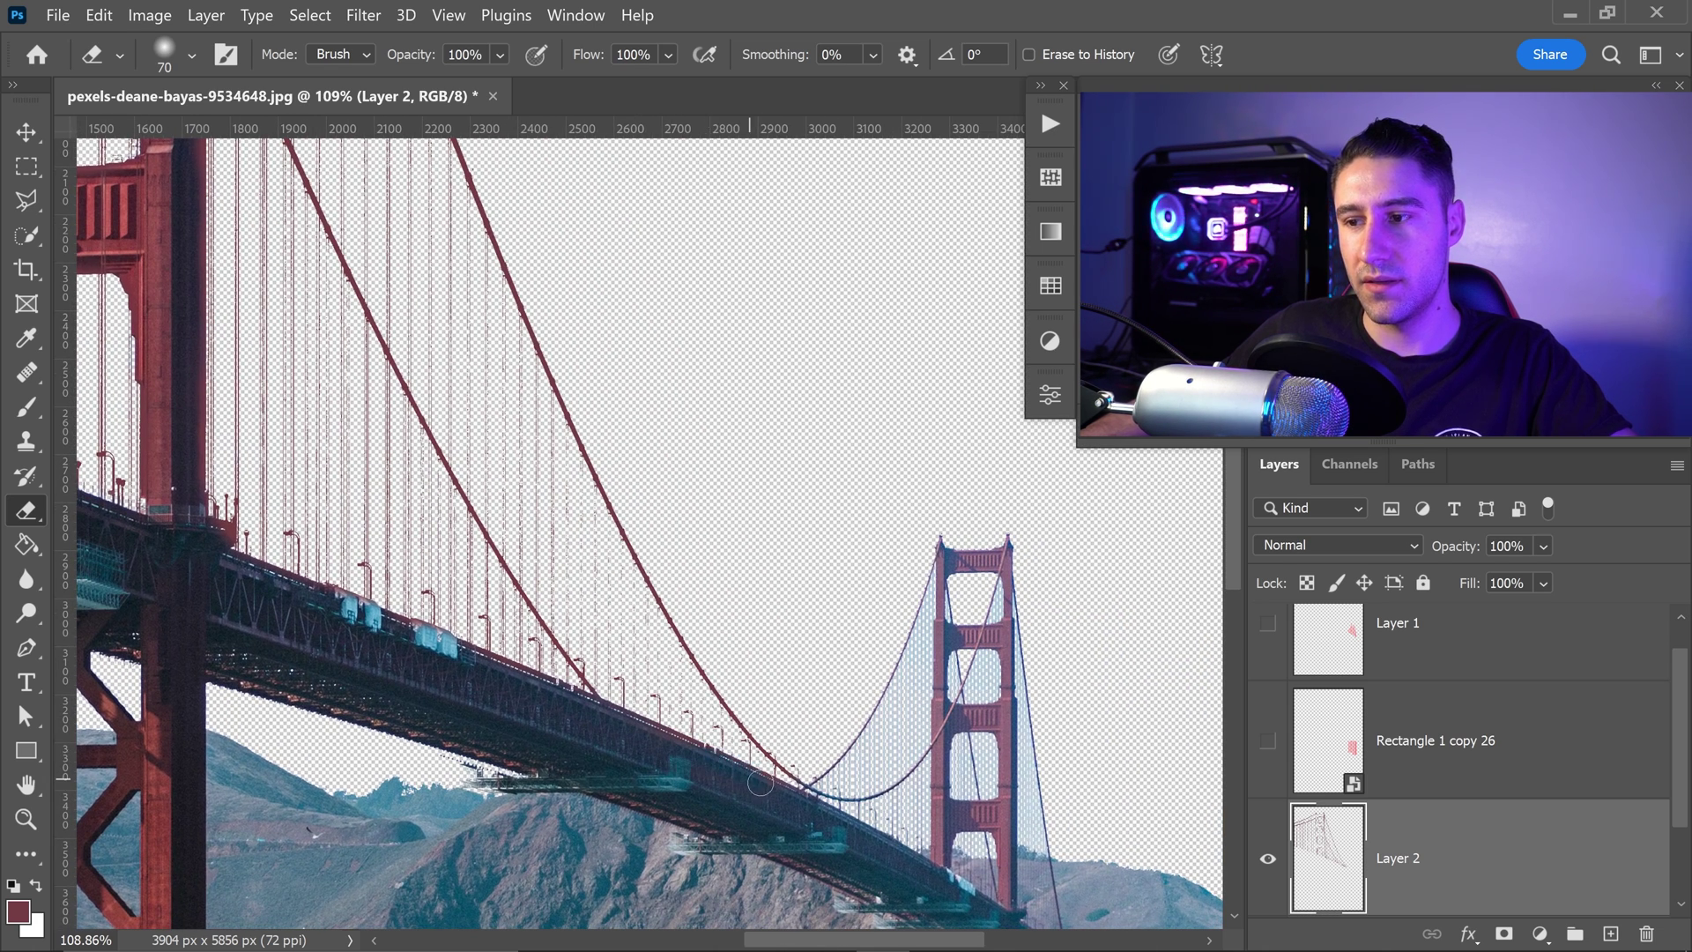
{"action": "scroll", "coordinate": [454, 665], "scroll_direction": "down", "scroll_amount": 3}
{"action": "left_click_drag", "start_coordinate": [305, 589], "coordinate": [571, 515]}
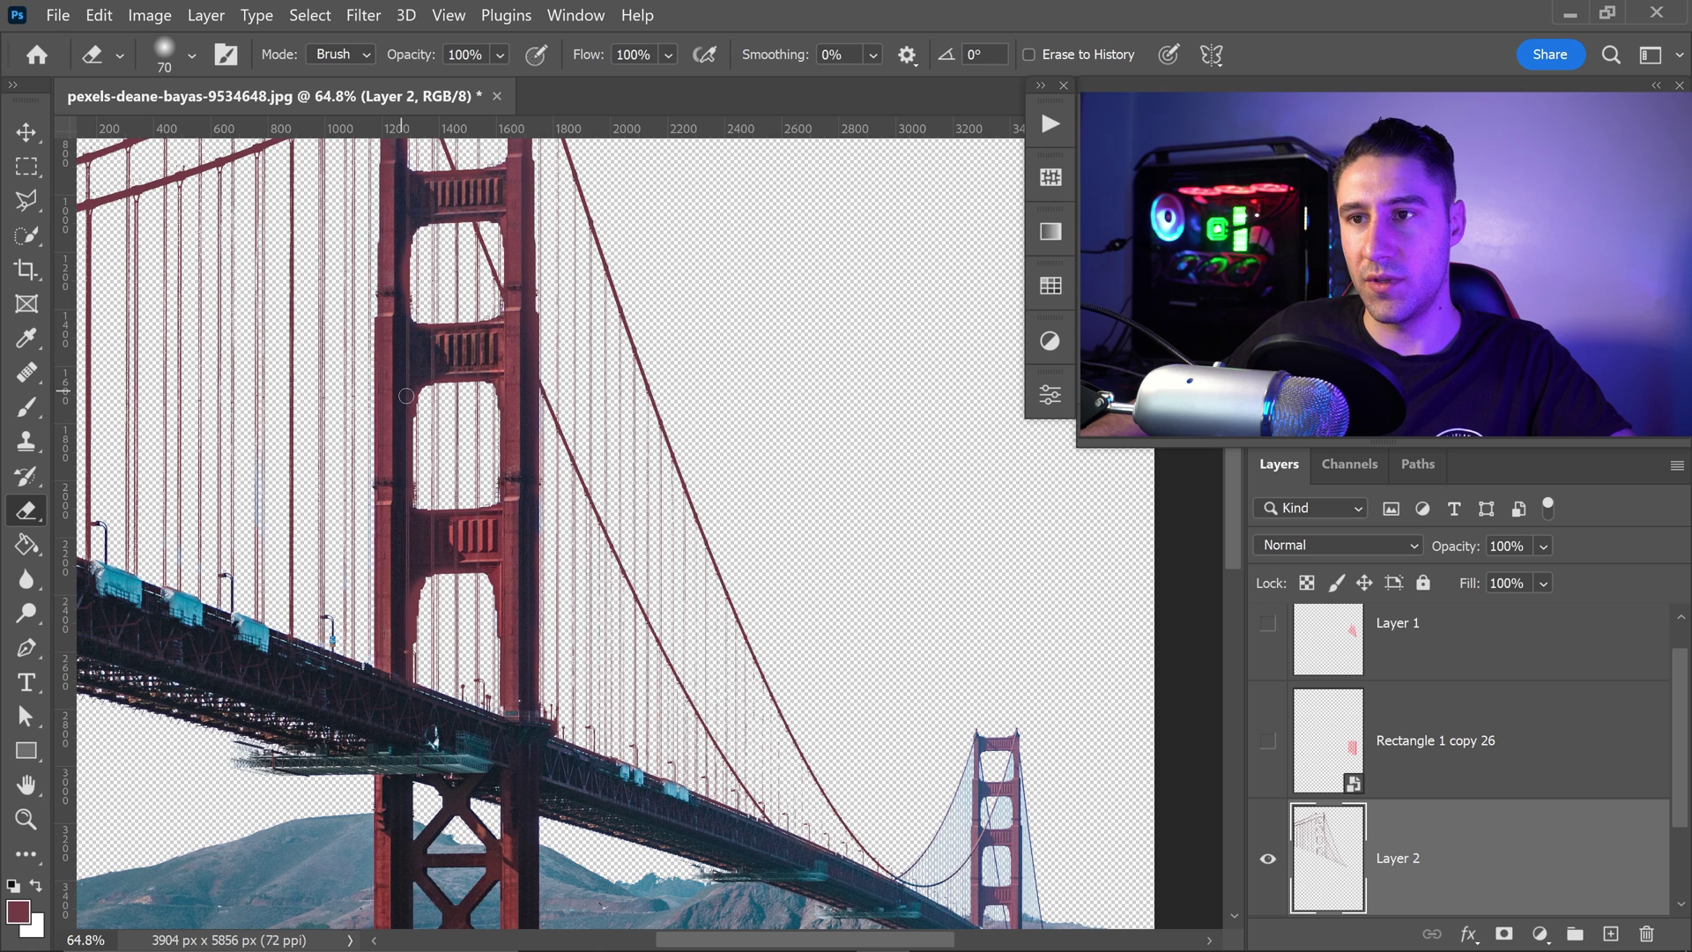
- Set Layer 2's blend mode to Color and its opacity to 80%, and compare the cables with and without the layer
{"action": "scroll", "coordinate": [404, 621], "scroll_direction": "down", "scroll_amount": 2}
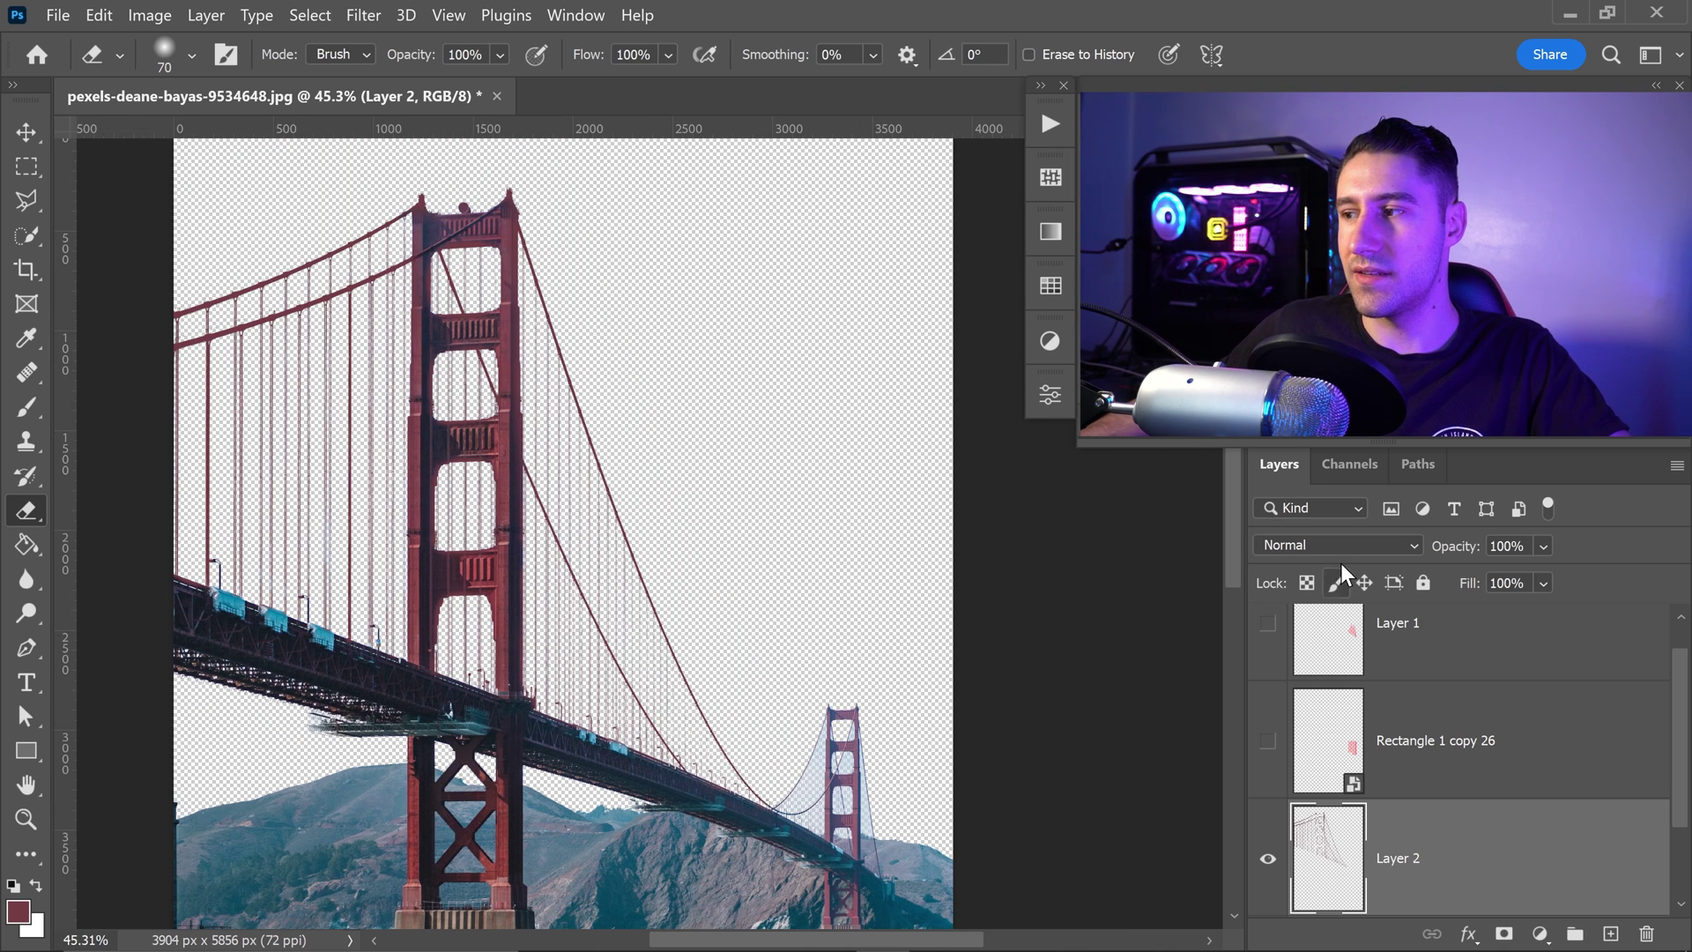
{"action": "left_click", "coordinate": [1316, 543]}
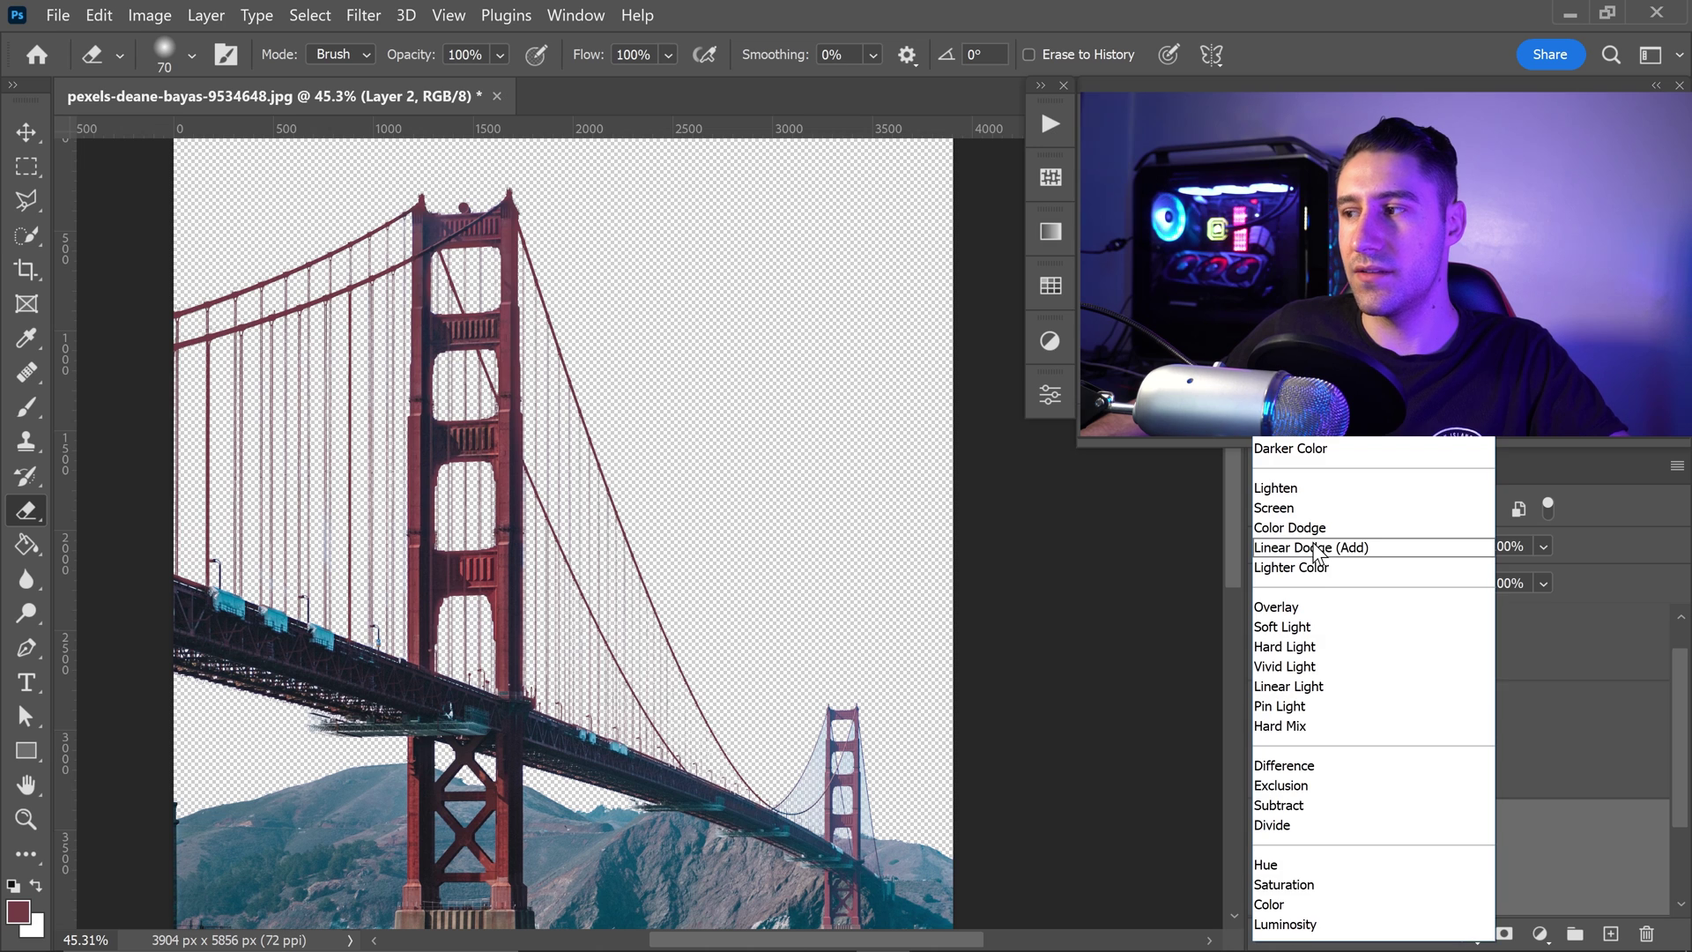
{"action": "left_click", "coordinate": [1284, 903]}
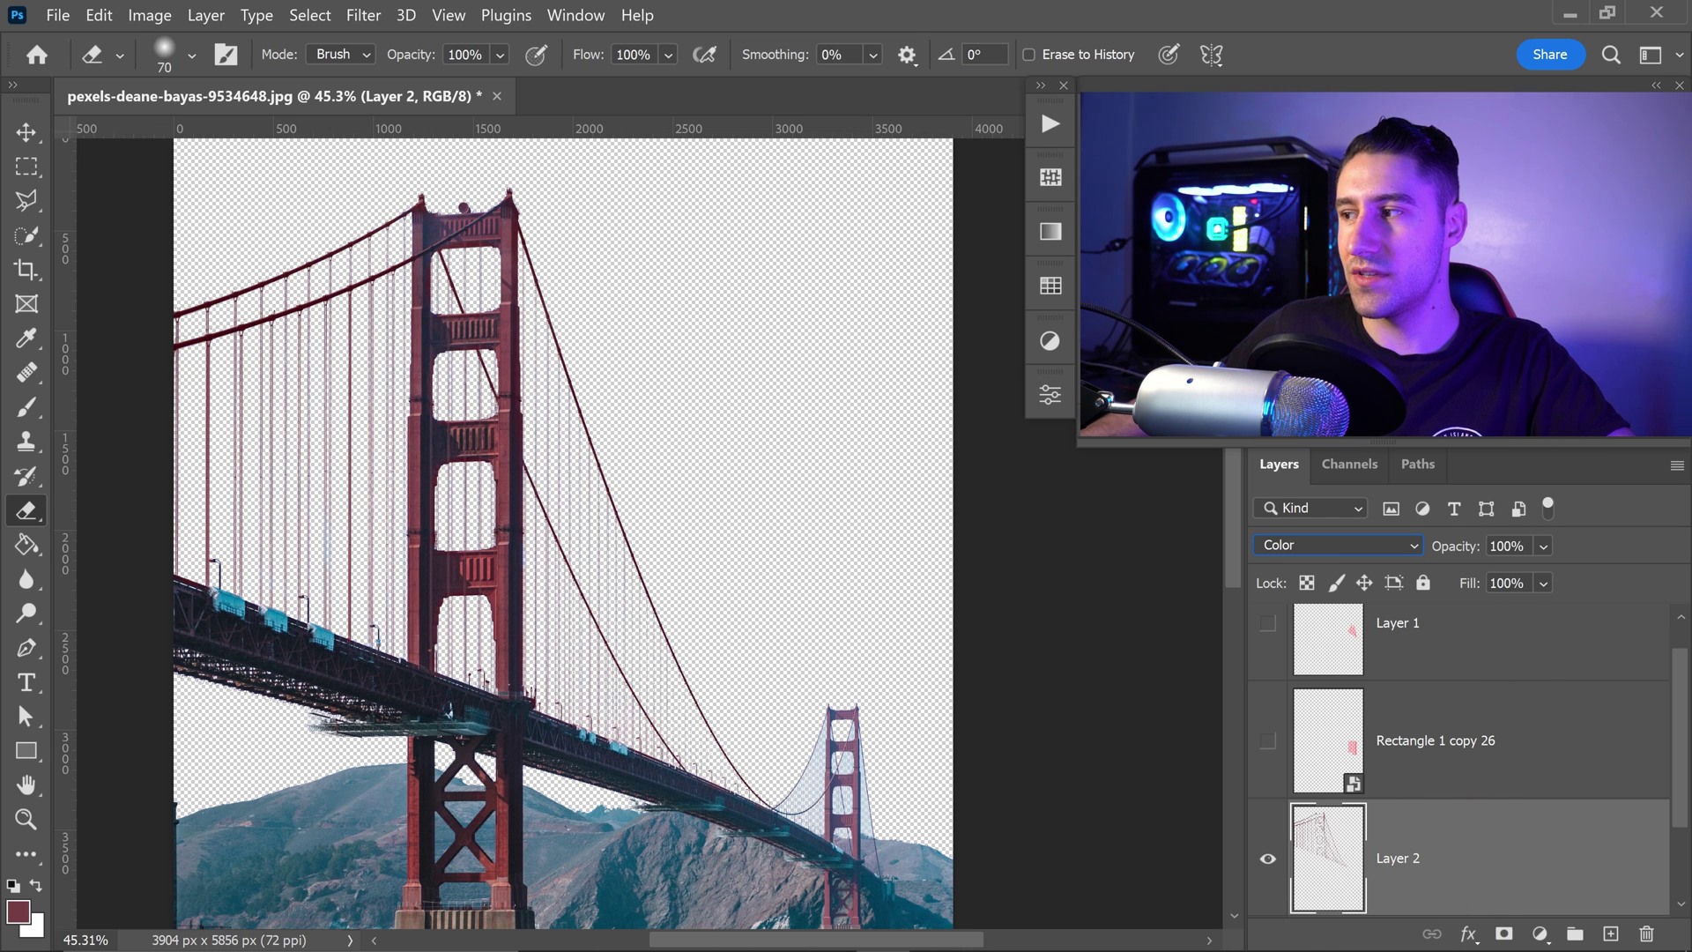
{"action": "type", "text": "80"}
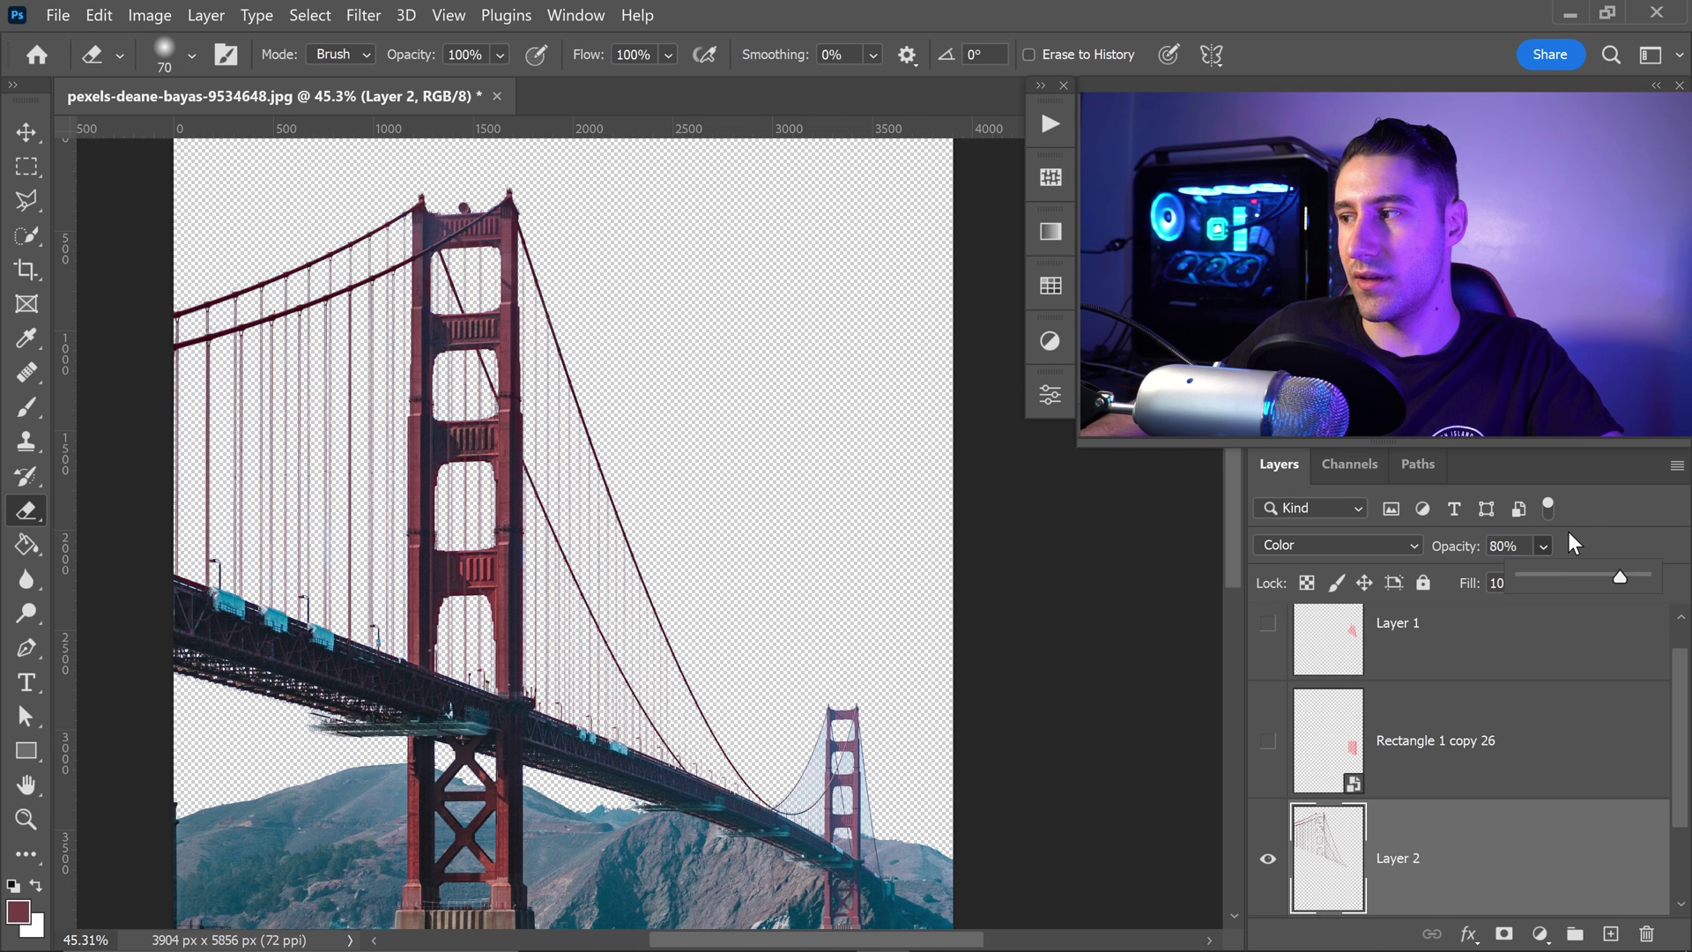
{"action": "left_click", "coordinate": [1270, 860]}
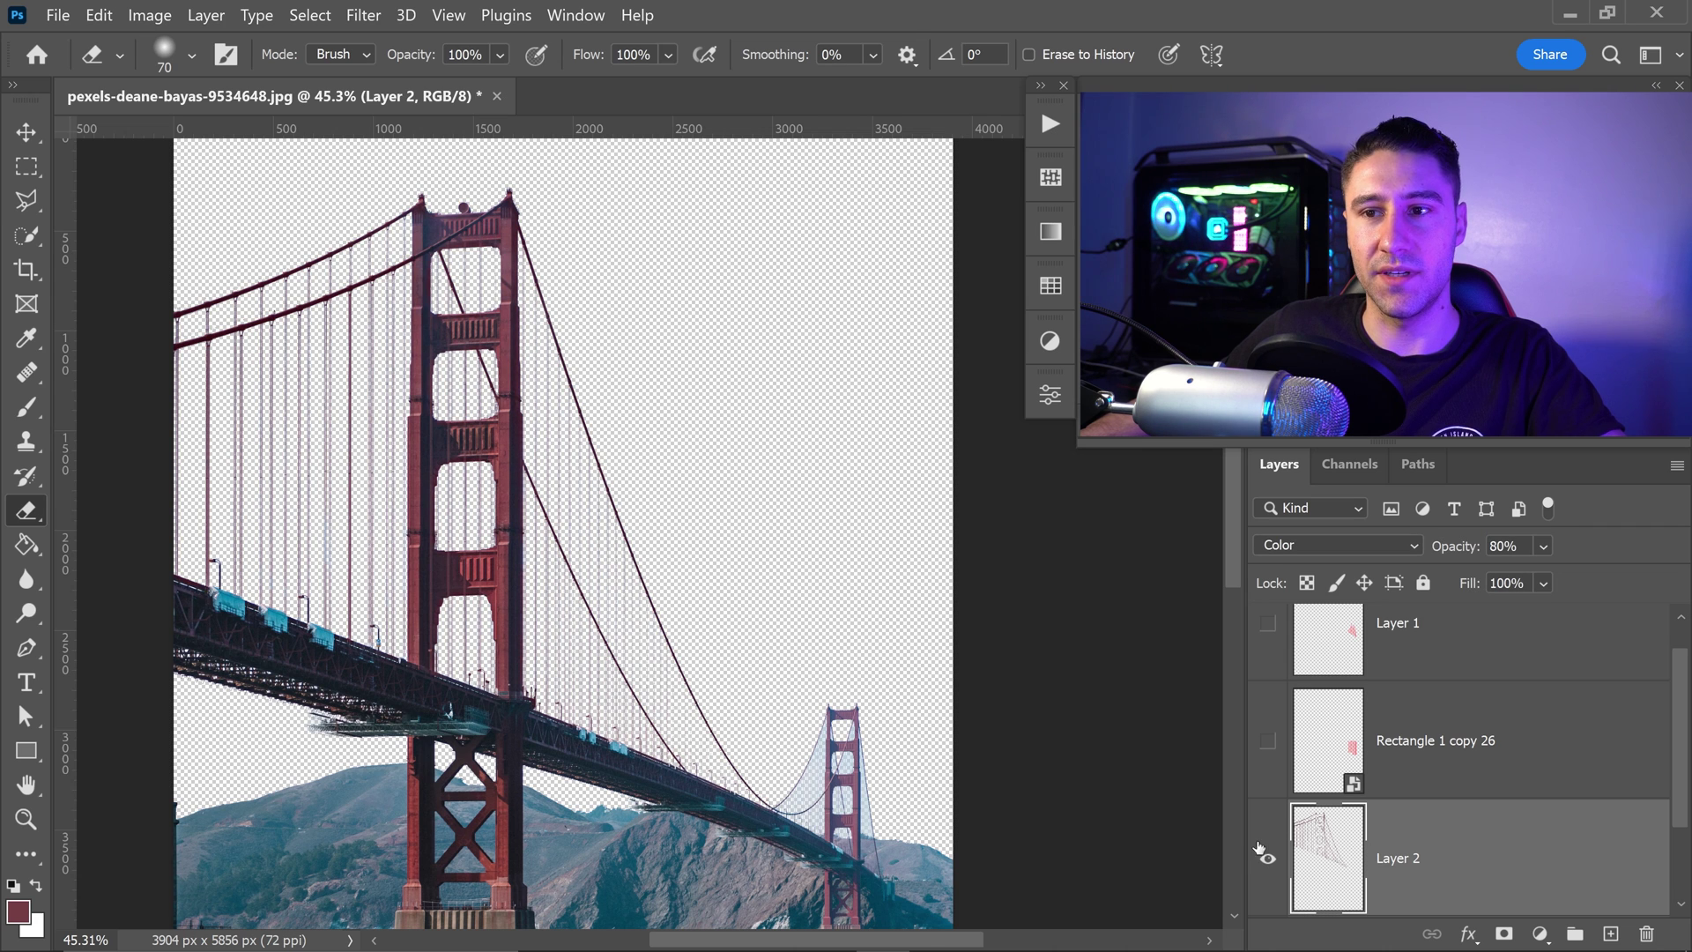
- Select Layer 1 with the distant tower's red cable lines and make it visible
{"action": "key", "text": "b"}
{"action": "scroll", "coordinate": [1464, 794], "scroll_direction": "down", "scroll_amount": 1}
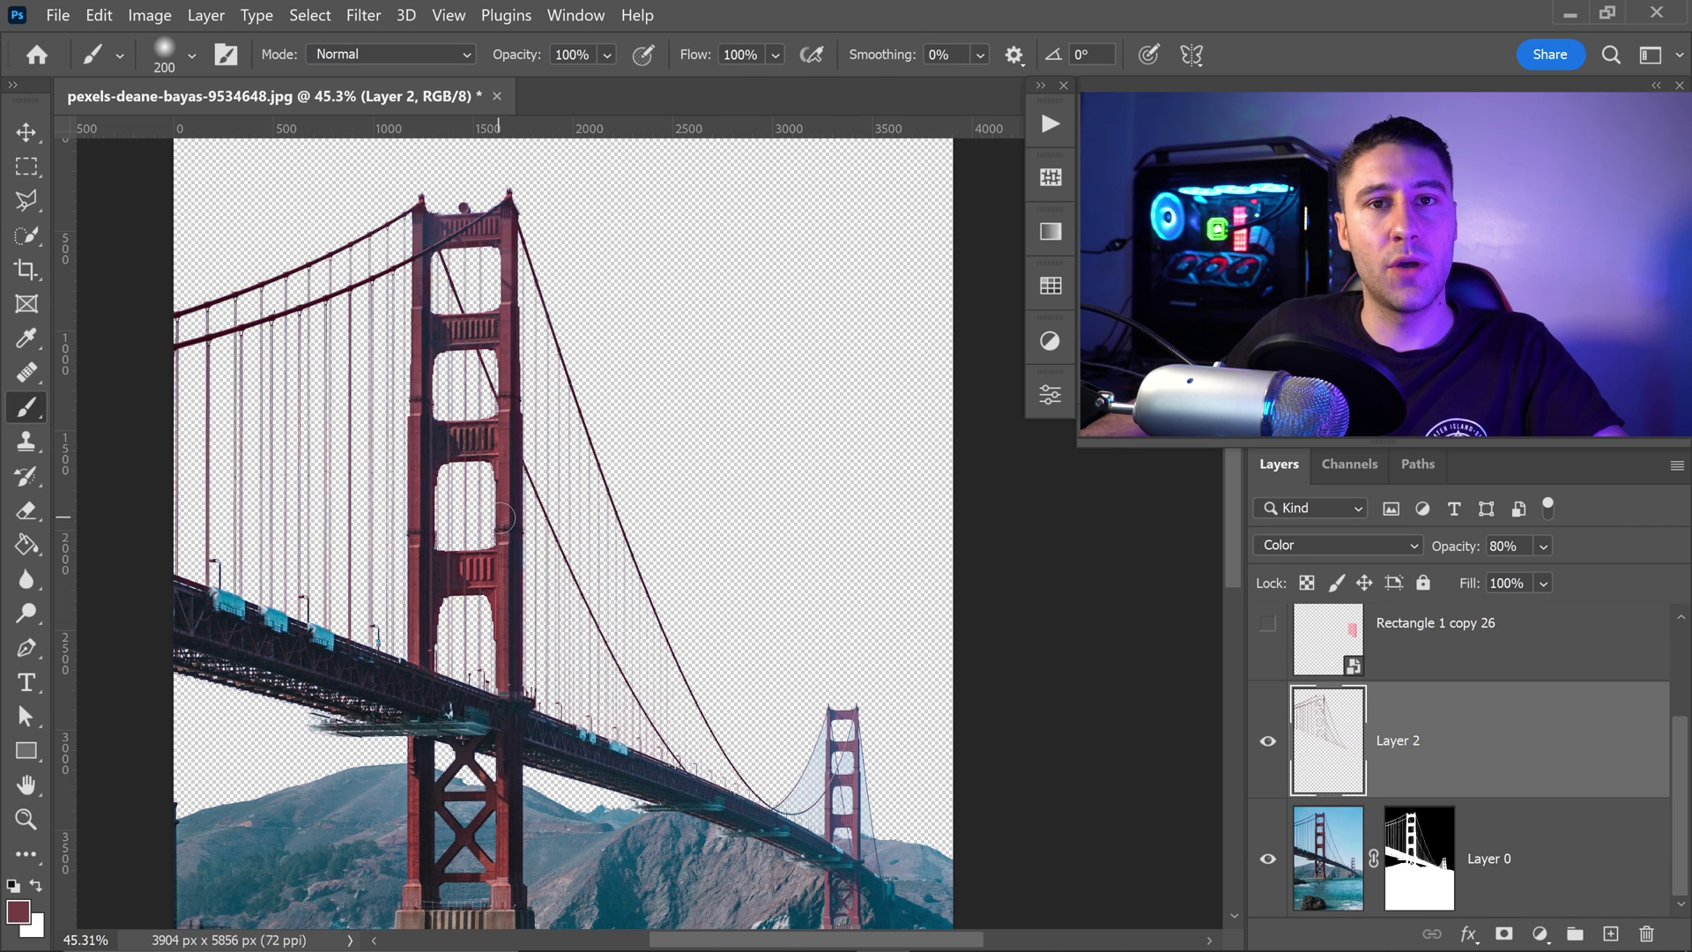
{"action": "scroll", "coordinate": [917, 836], "scroll_direction": "up", "scroll_amount": 4}
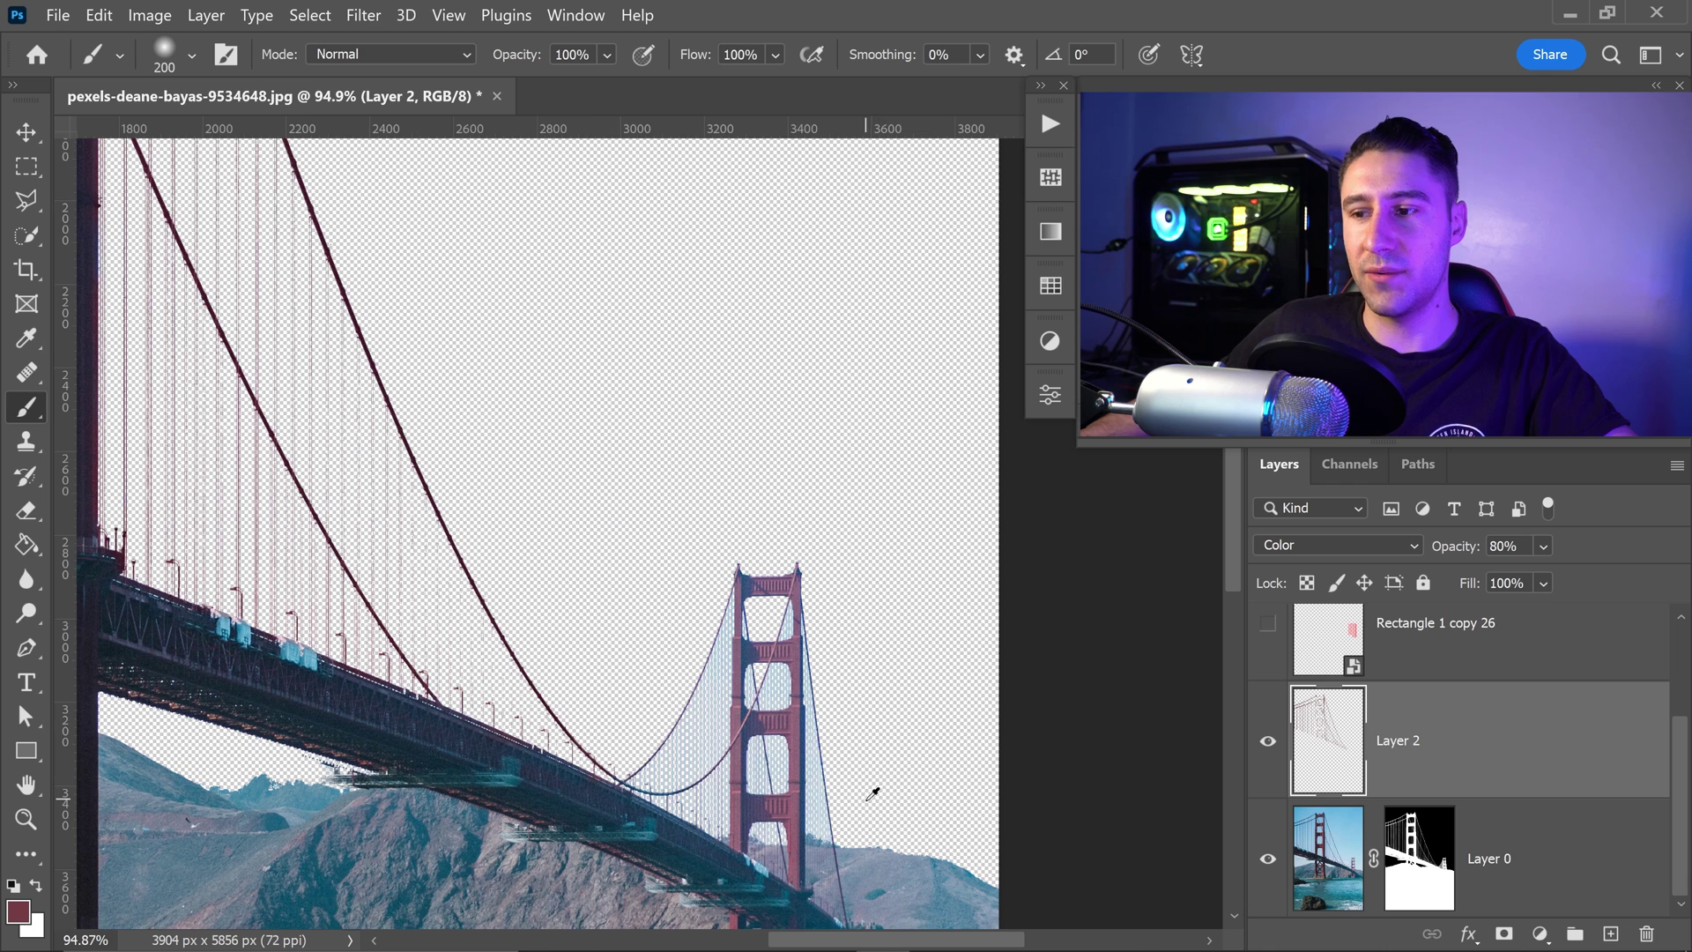
{"action": "scroll", "coordinate": [873, 794], "scroll_direction": "up", "scroll_amount": 2}
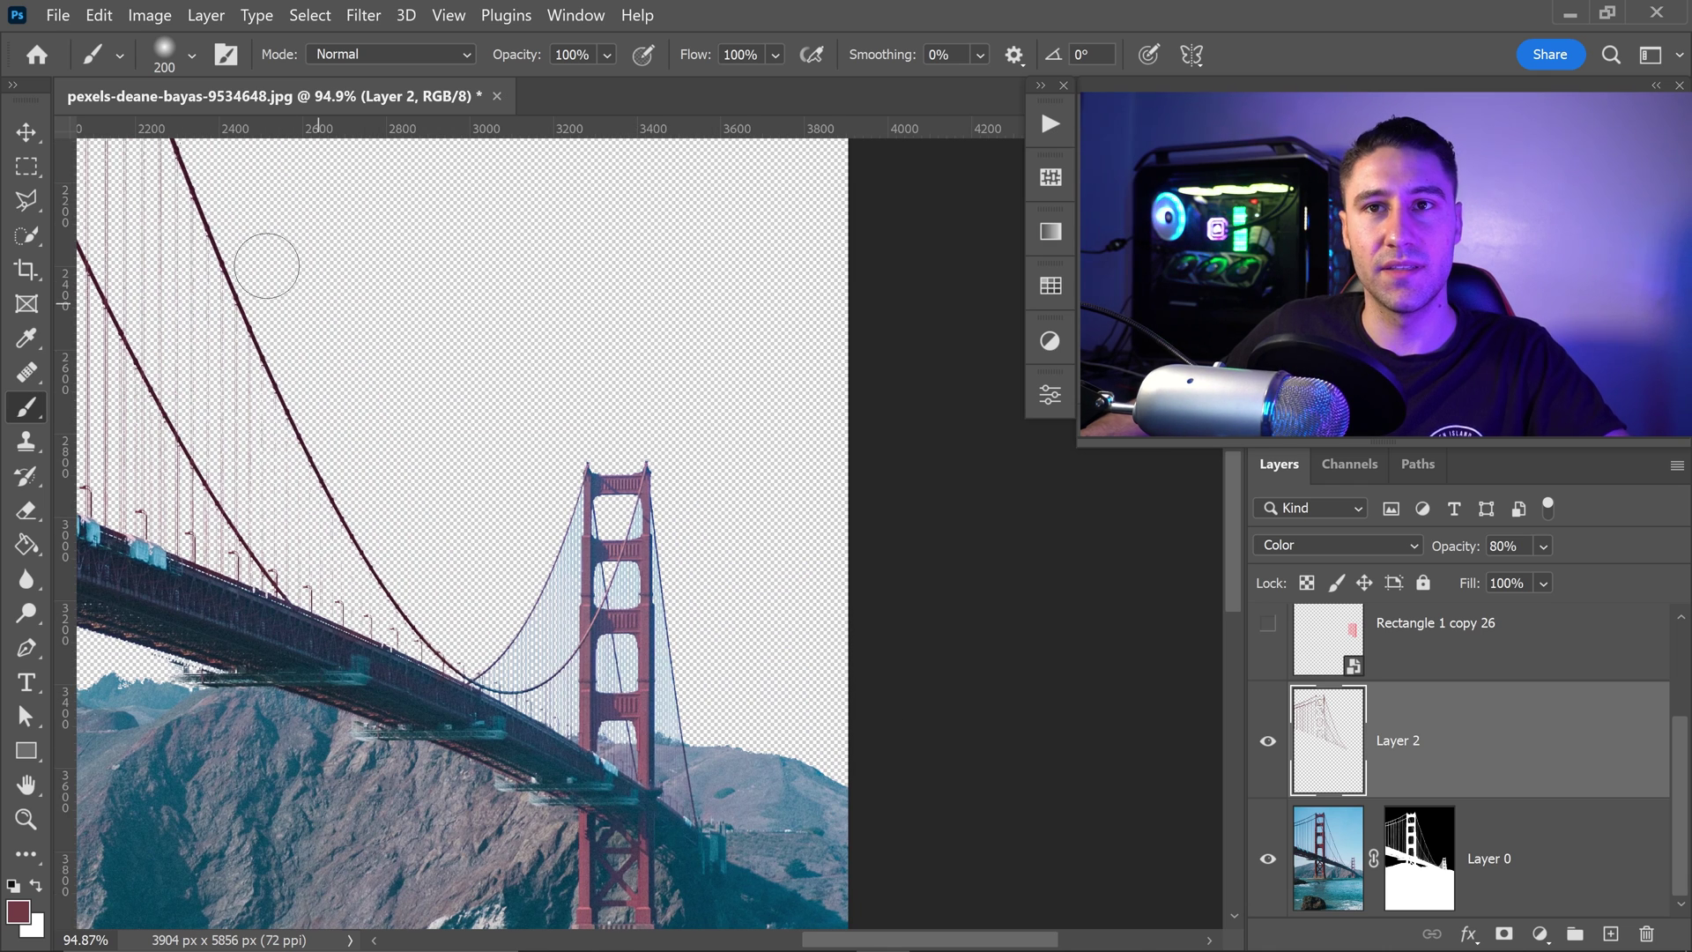
{"action": "left_click", "coordinate": [25, 133]}
{"action": "scroll", "coordinate": [1407, 699], "scroll_direction": "up", "scroll_amount": 1}
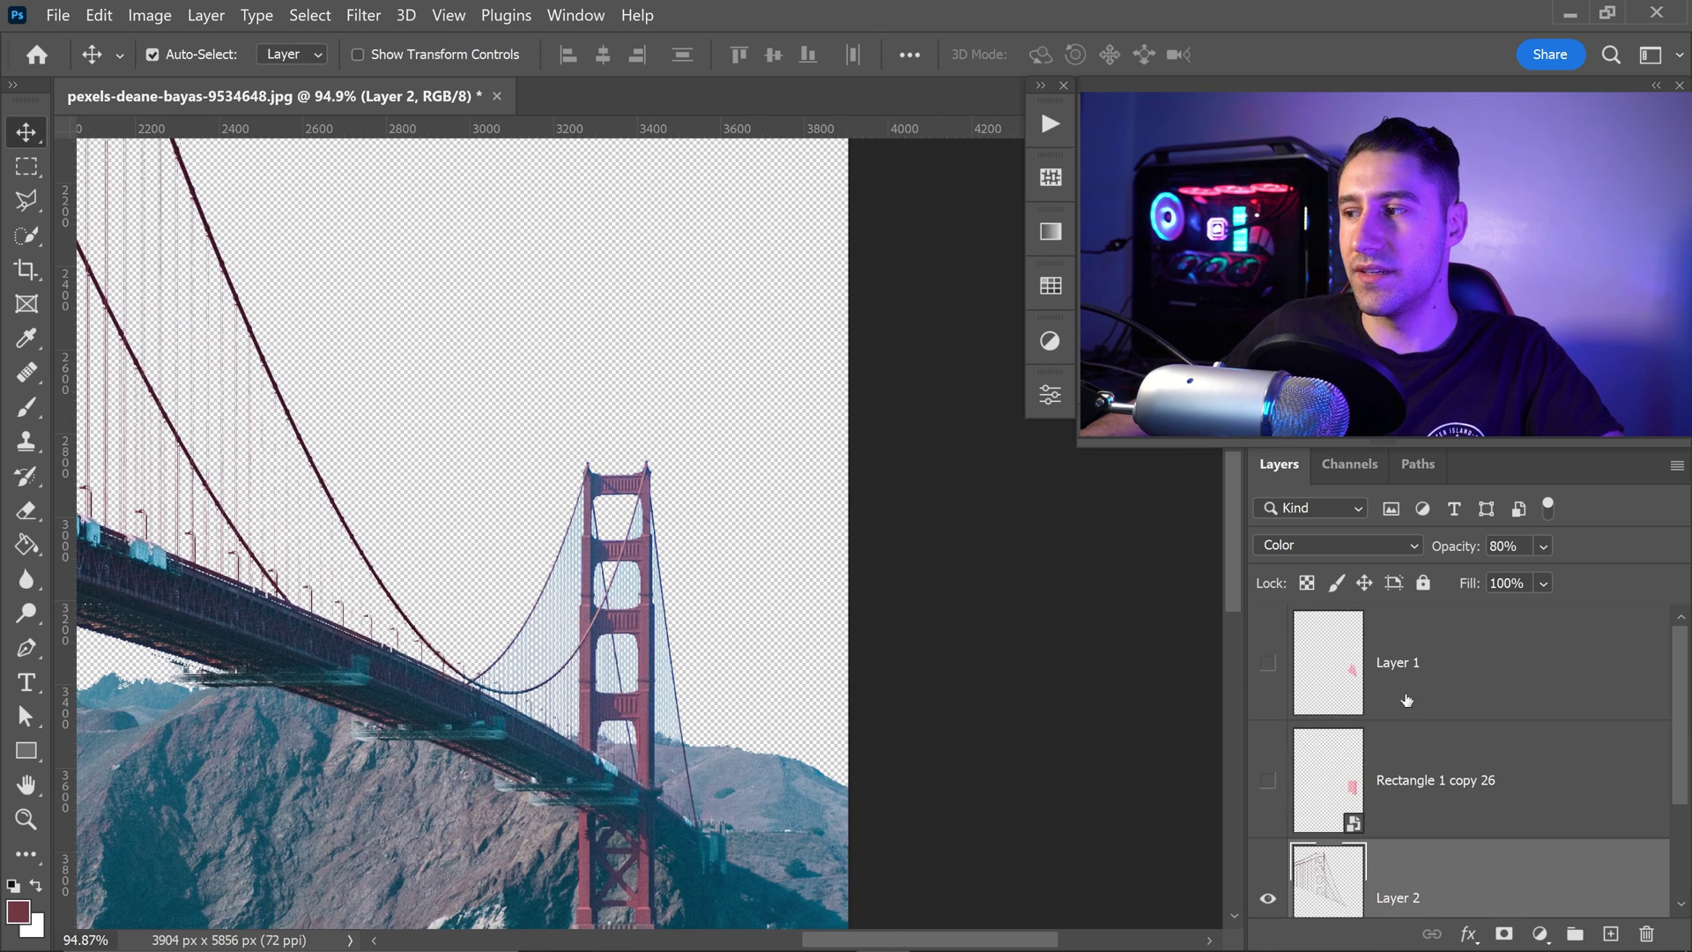
{"action": "left_click", "coordinate": [1428, 661]}
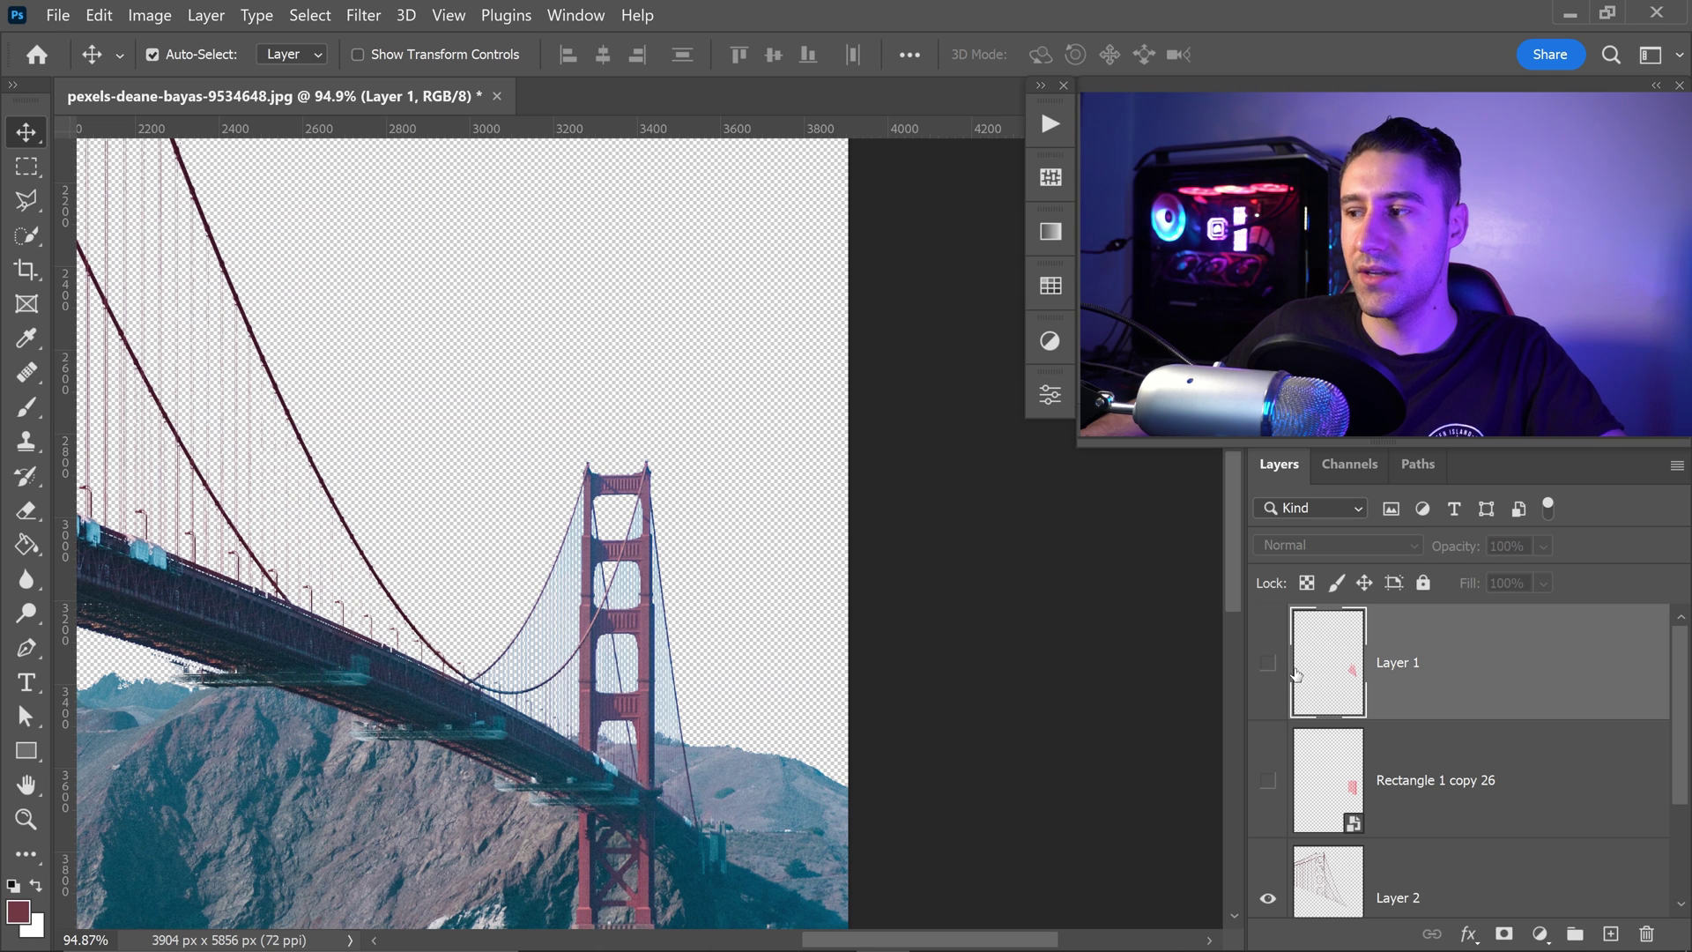
{"action": "left_click", "coordinate": [1267, 667]}
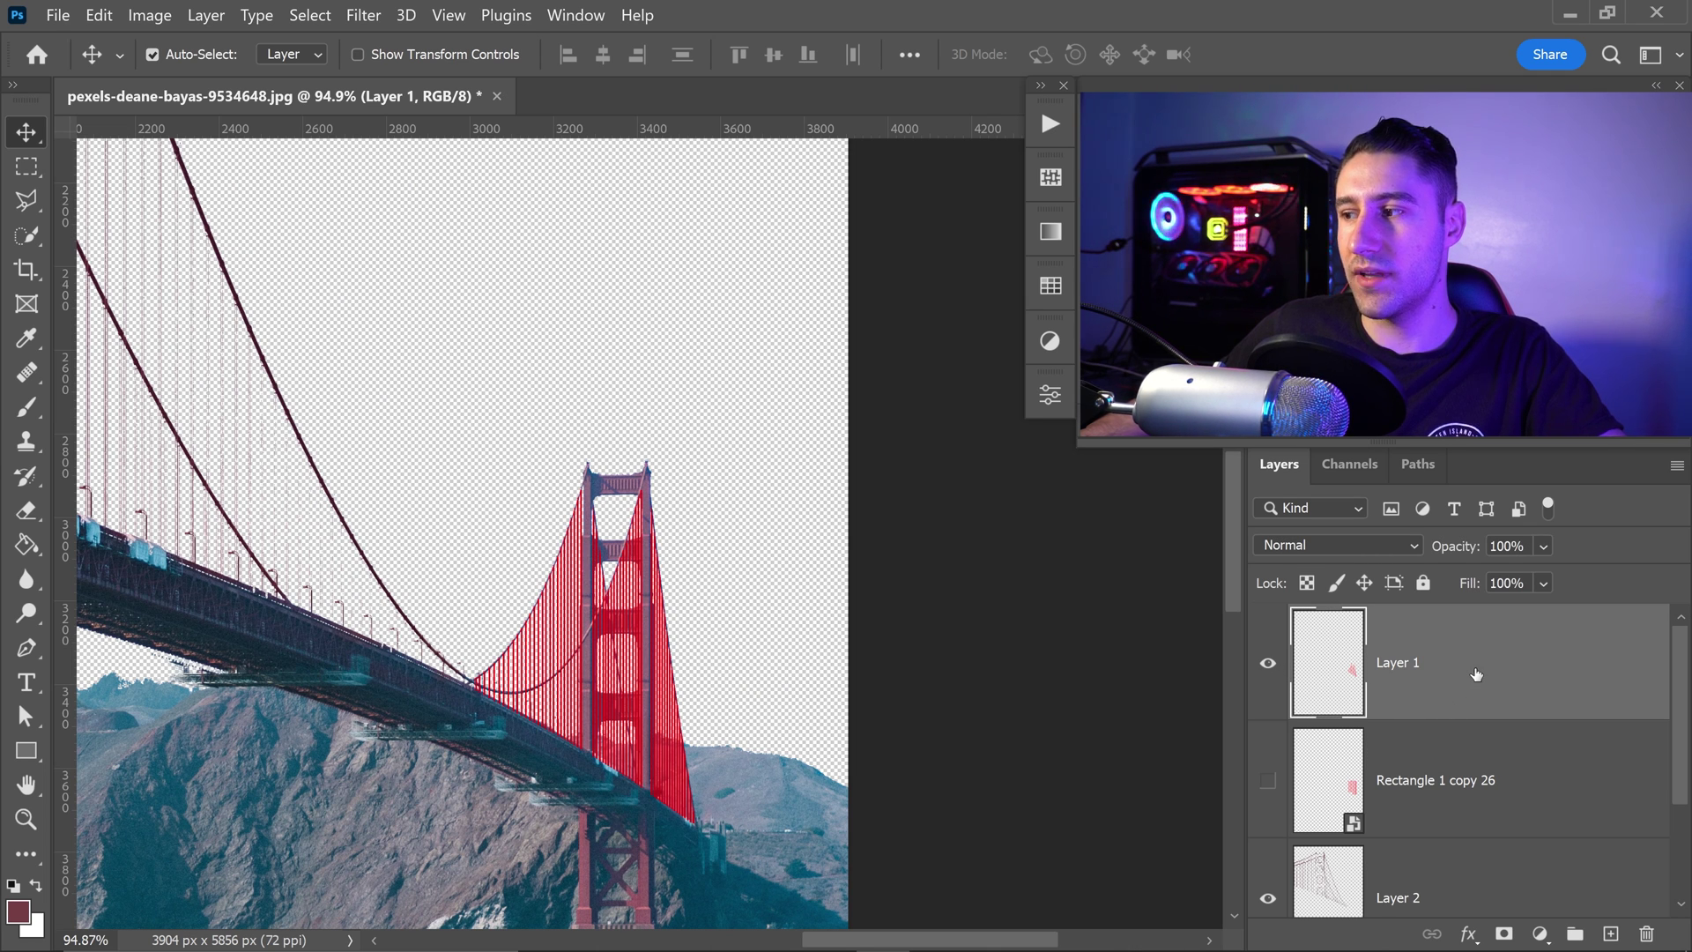
- Add a Color Overlay in dark red 621212 with the Darker Color blend mode to Layer 1, and set the layer's opacity to 20%
{"action": "double_click", "coordinate": [1435, 679]}
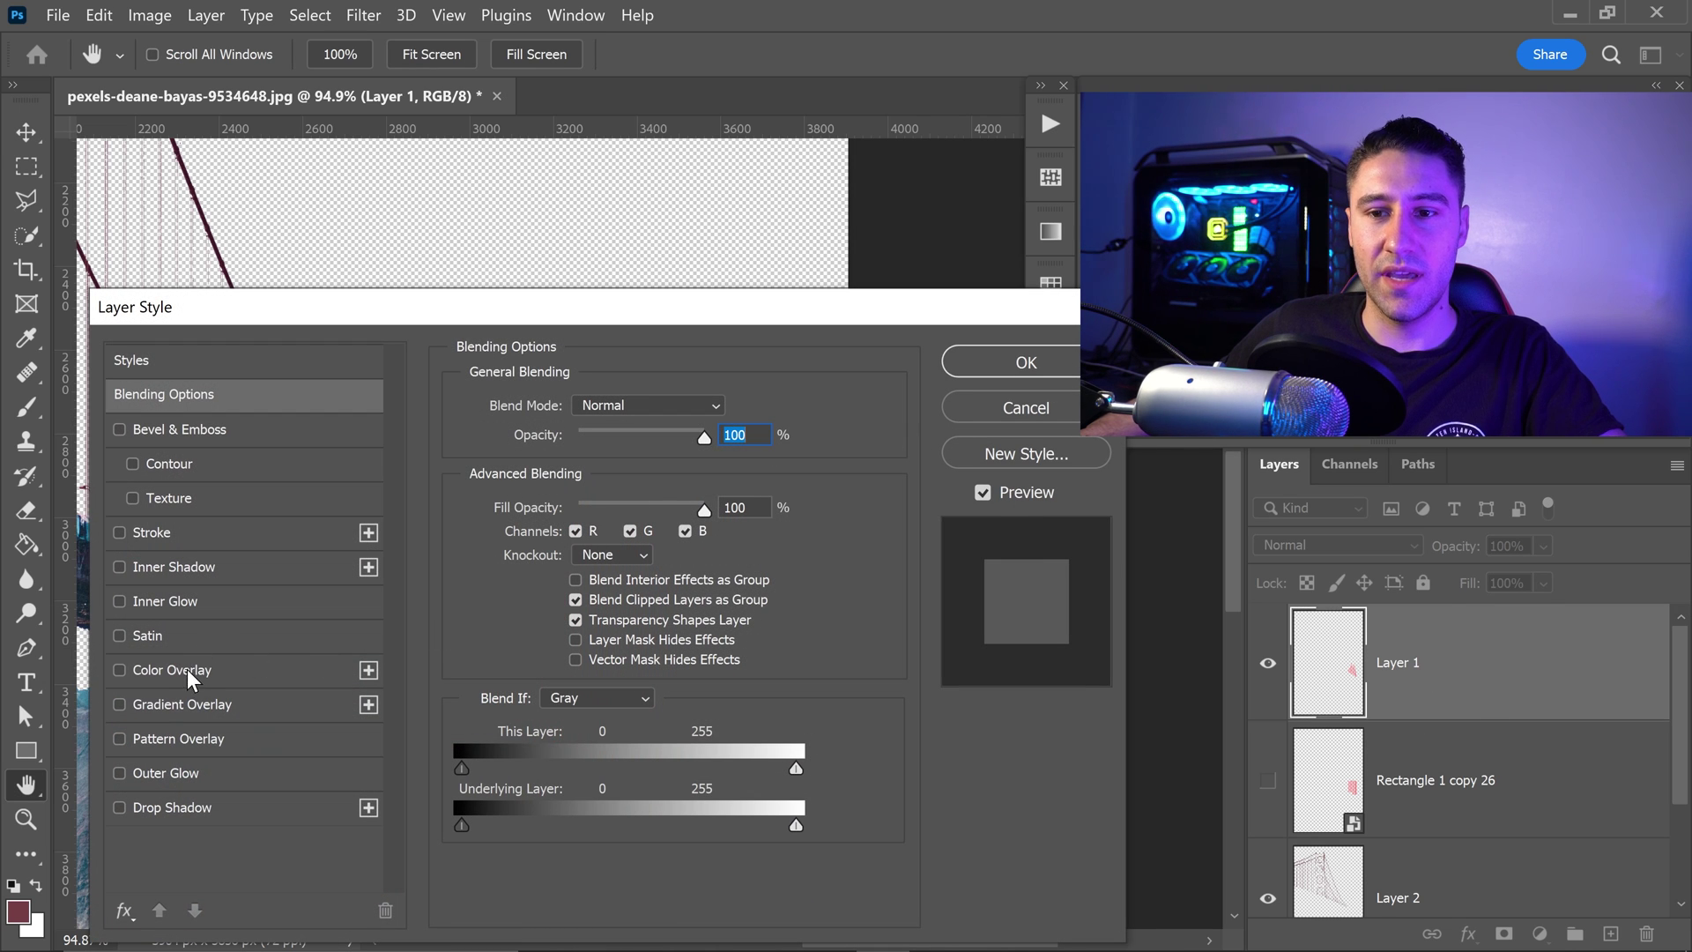
{"action": "left_click", "coordinate": [120, 672]}
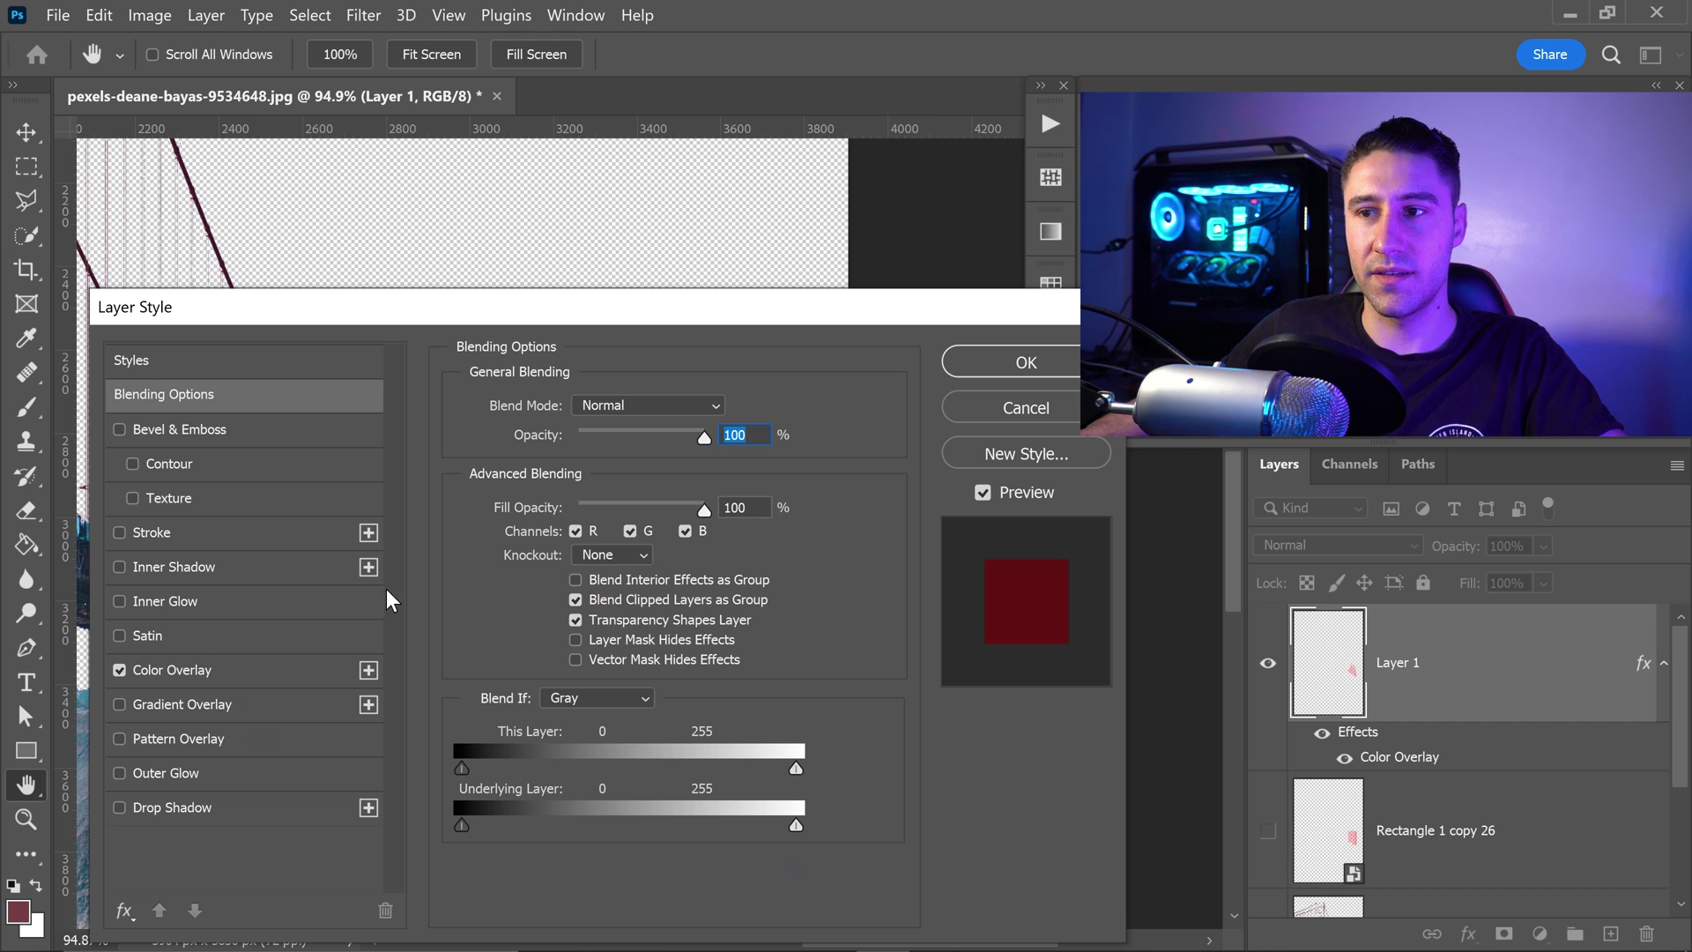
{"action": "left_click", "coordinate": [196, 672]}
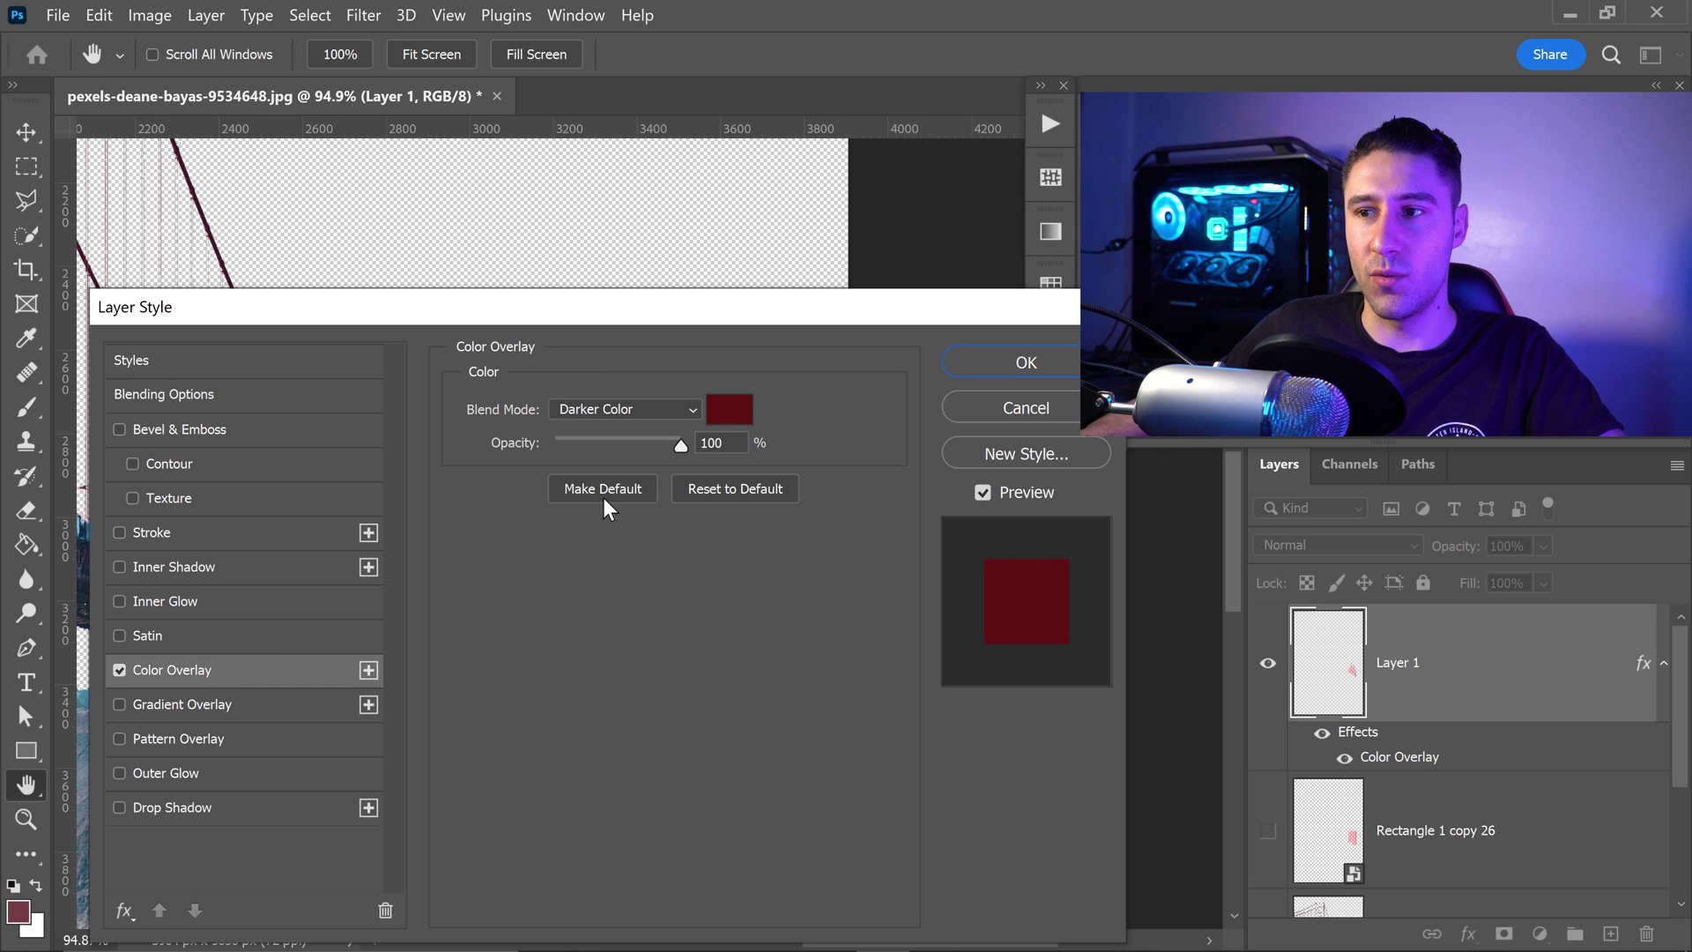
{"action": "left_click", "coordinate": [737, 414]}
{"action": "left_click_drag", "start_coordinate": [1112, 261], "coordinate": [617, 246]}
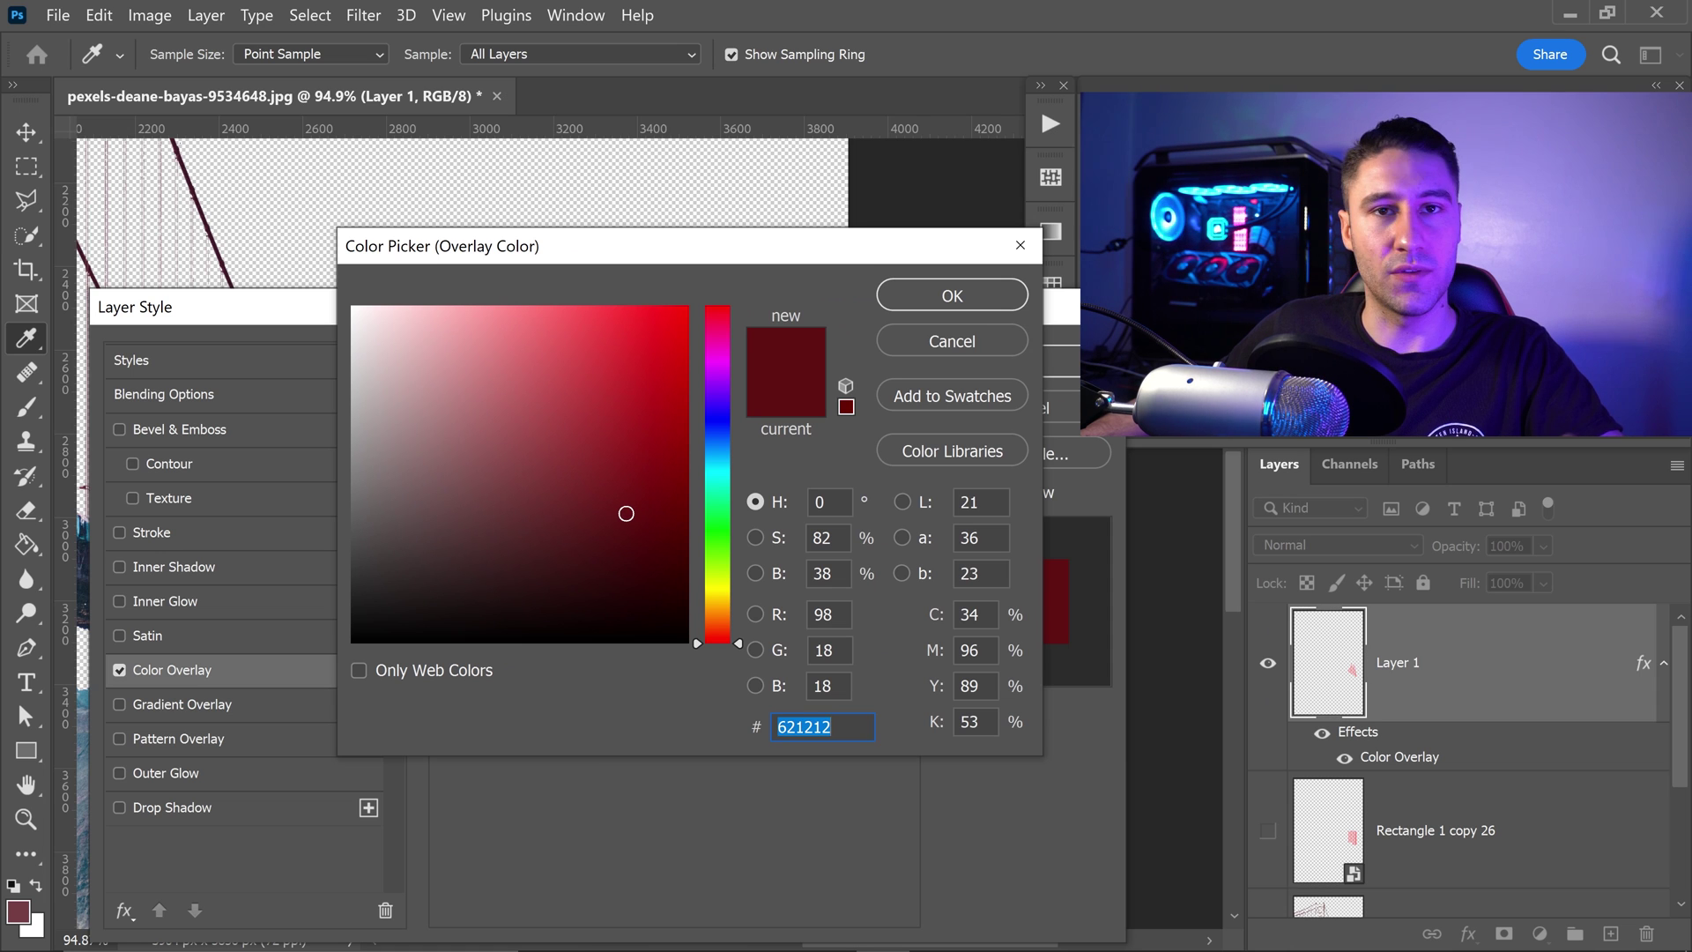
{"action": "left_click", "coordinate": [955, 295]}
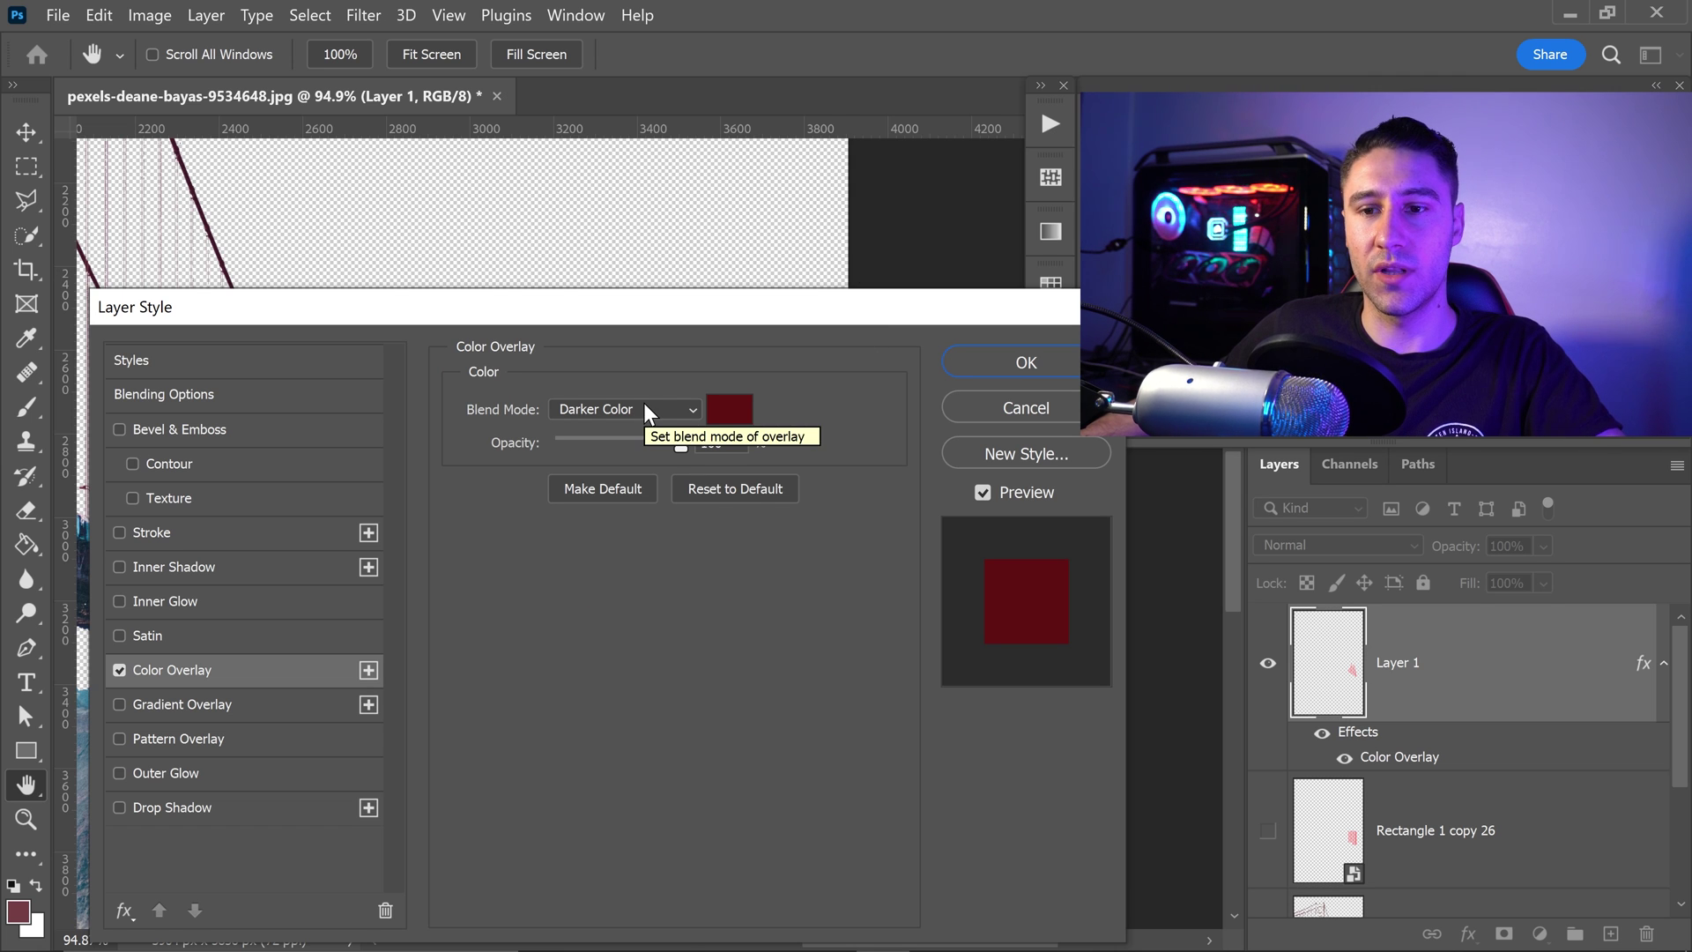
{"action": "left_click", "coordinate": [973, 365]}
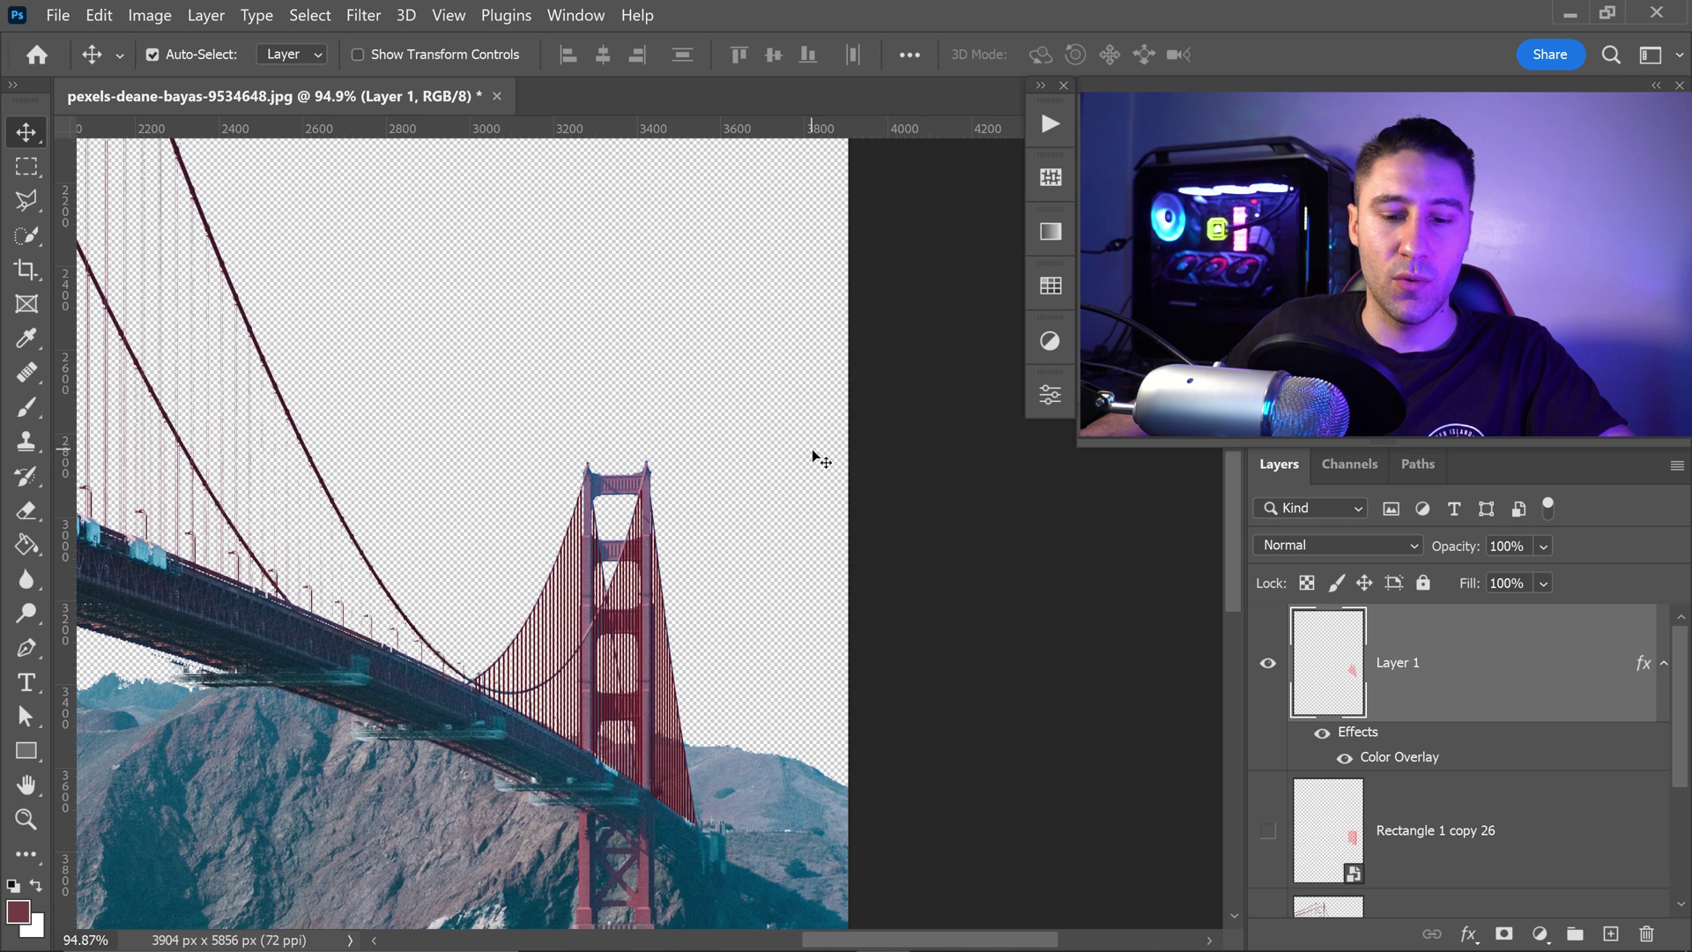
{"action": "key", "text": "2"}
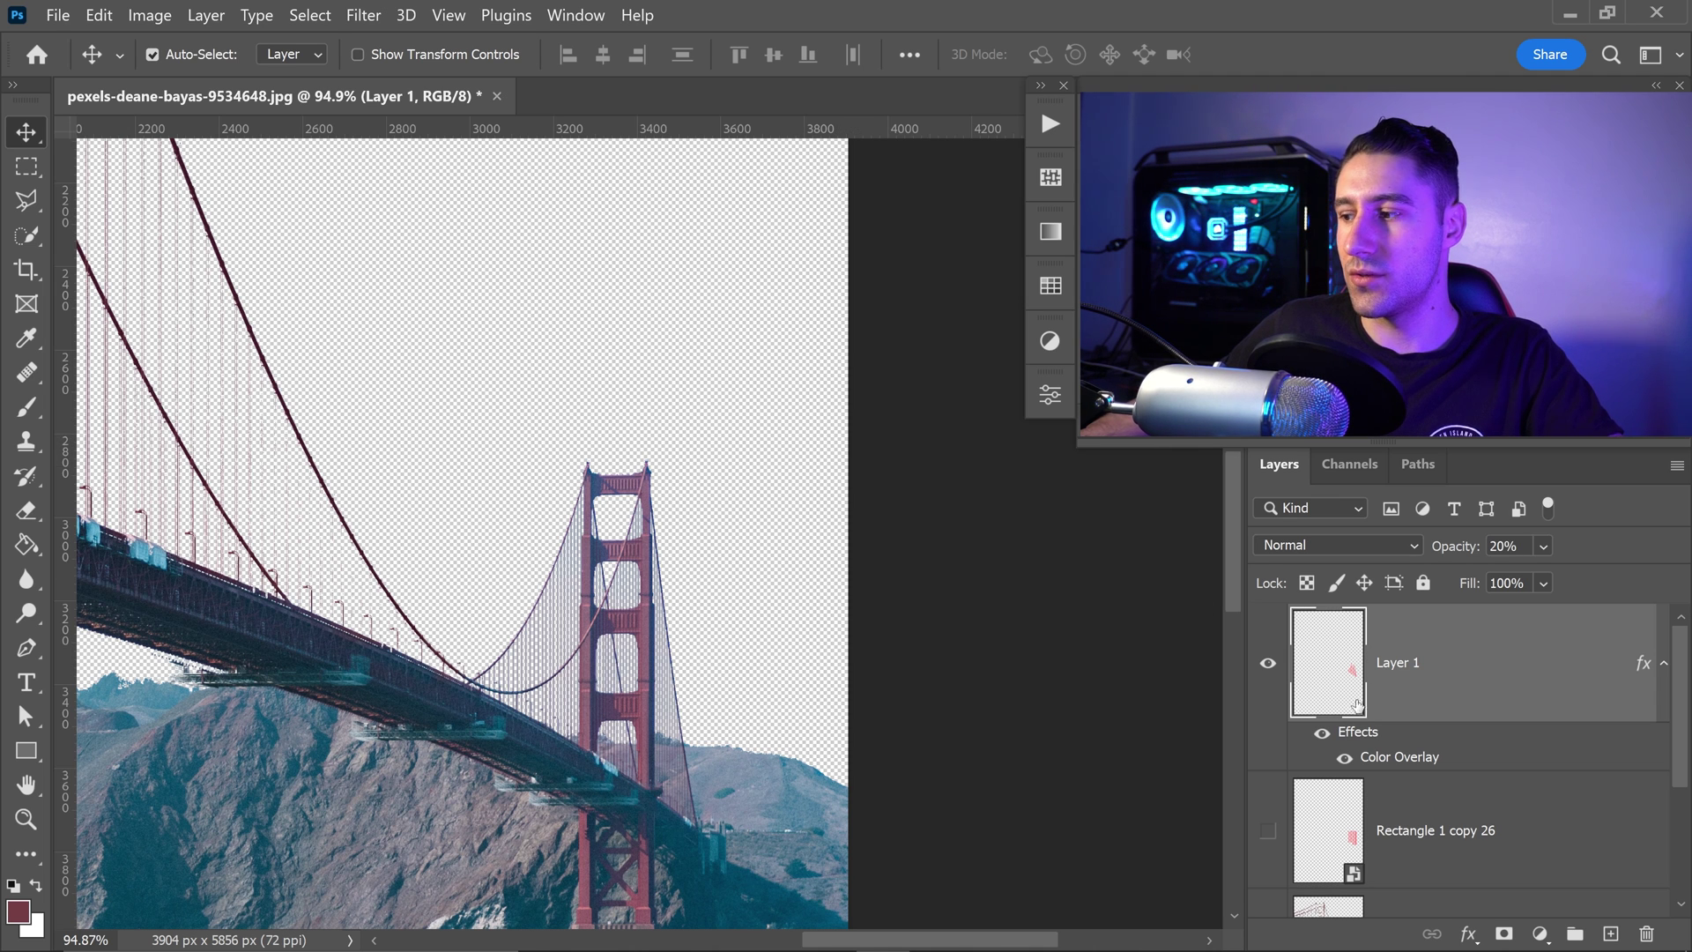
- Add a layer mask to Layer 1 and paint black with a 20 to 45 px brush to hide its lines over the distant tower and deck
{"action": "left_click", "coordinate": [1504, 934]}
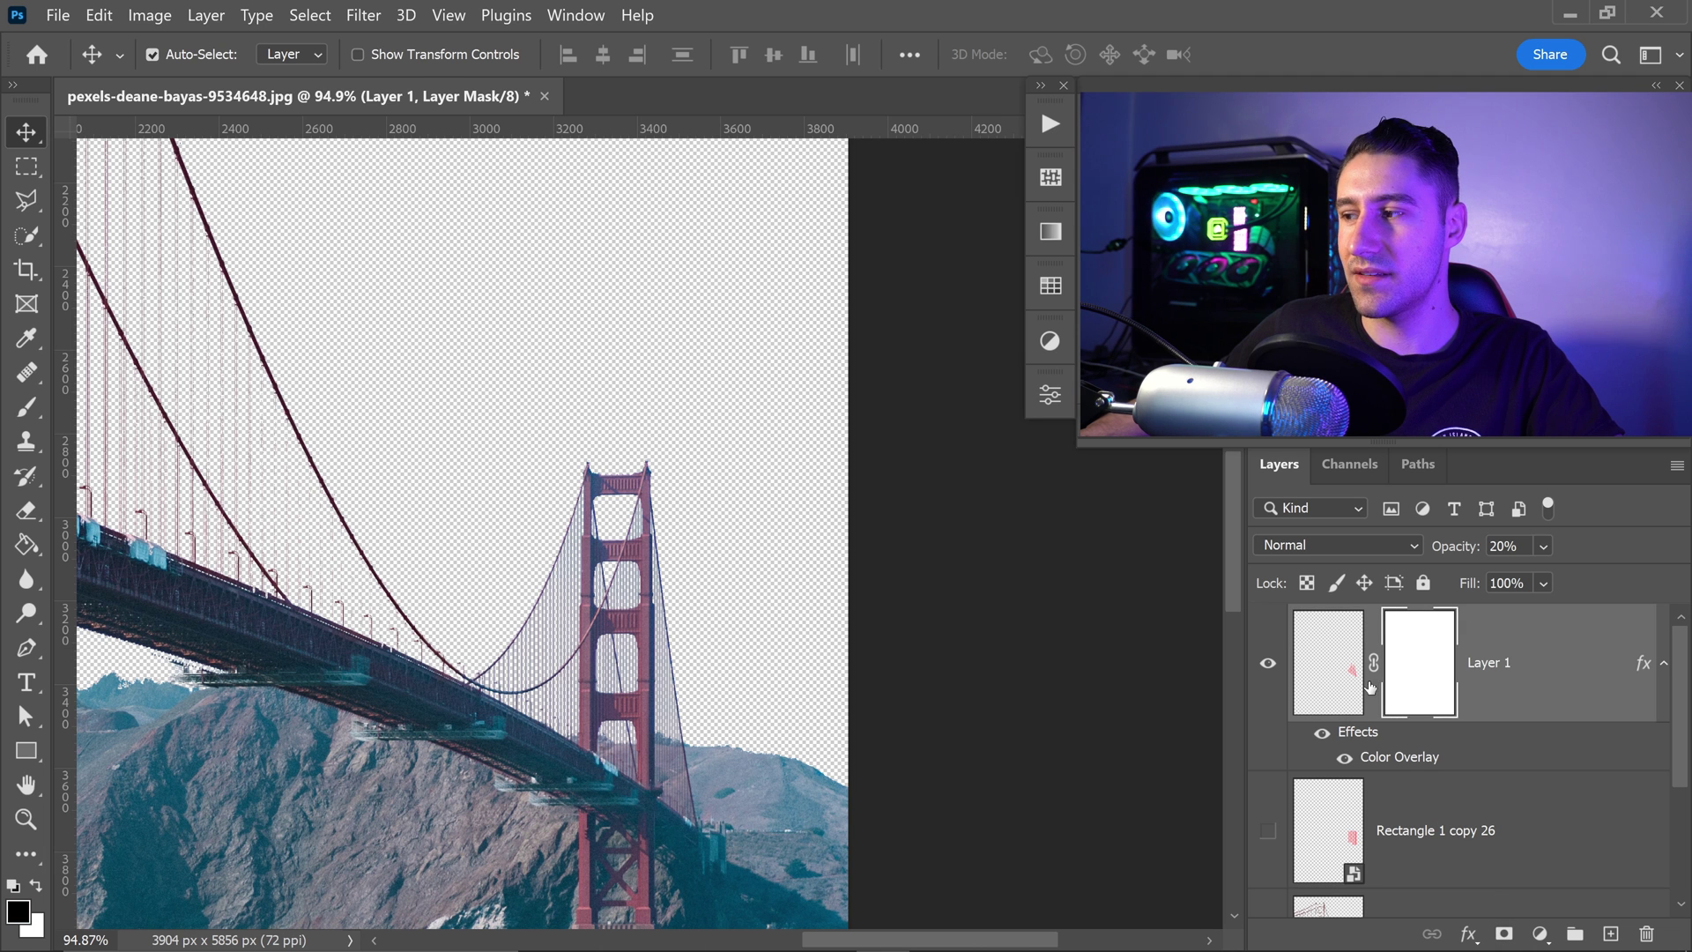
{"action": "scroll", "coordinate": [643, 670], "scroll_direction": "up", "scroll_amount": 5}
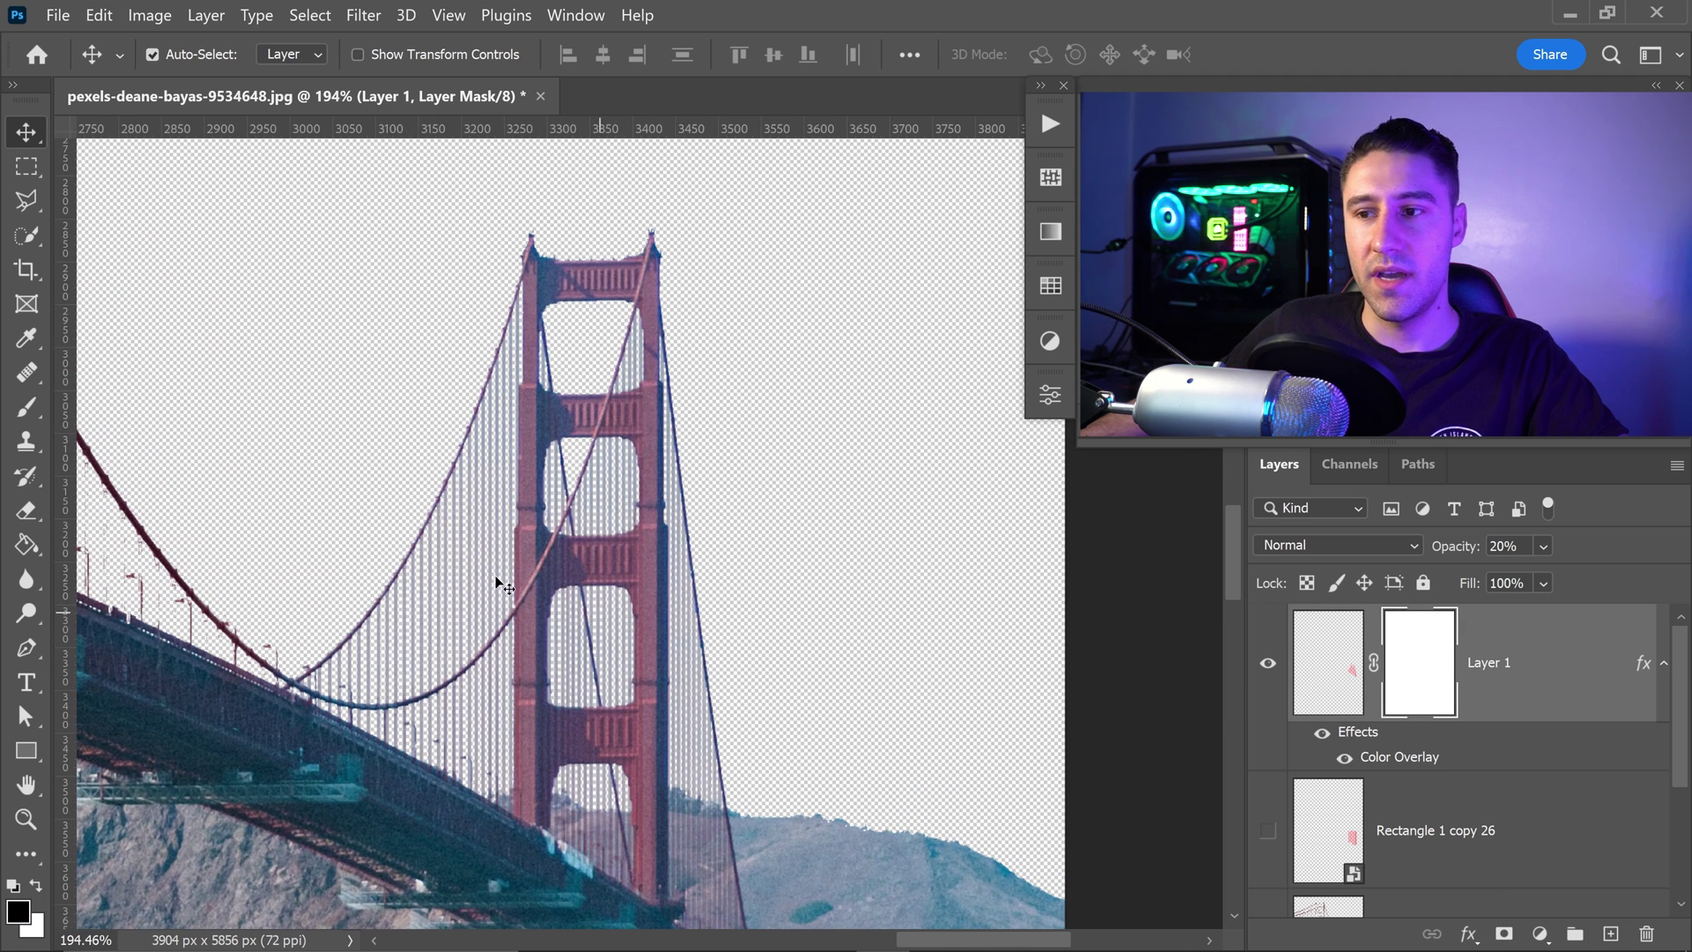
{"action": "left_click", "coordinate": [32, 409]}
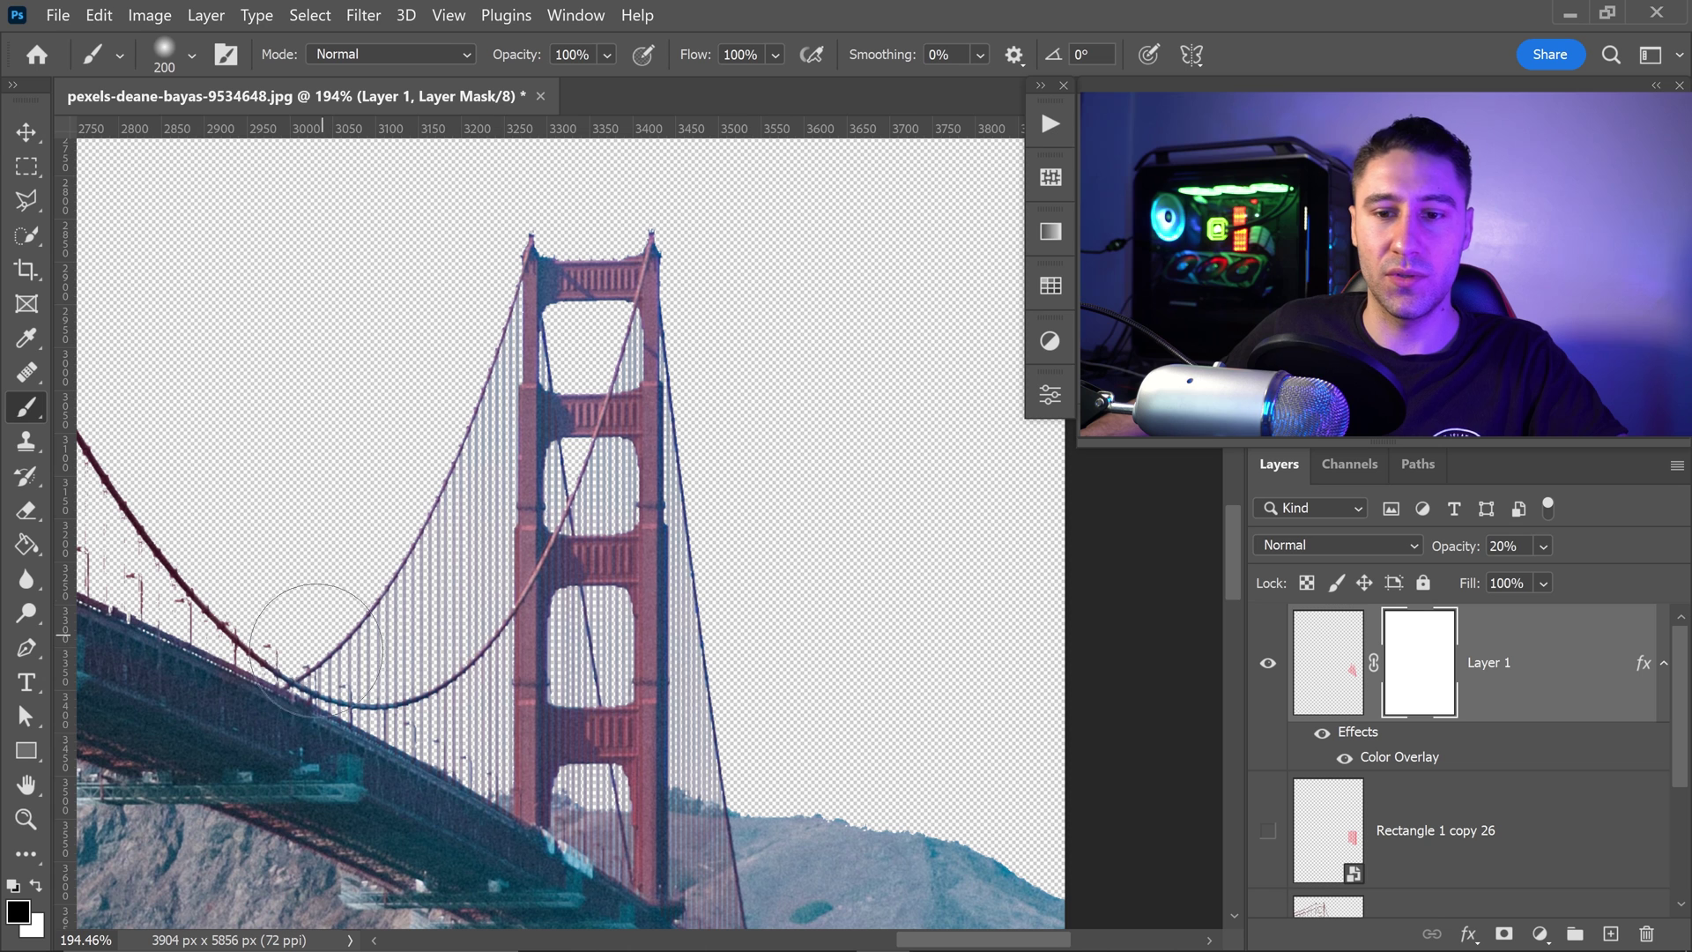
{"action": "key", "text": "bracketleft"}
{"action": "key", "text": "bracketleft"}
{"action": "key", "text": "bracketleft"}
{"action": "key", "text": "bracketleft"}
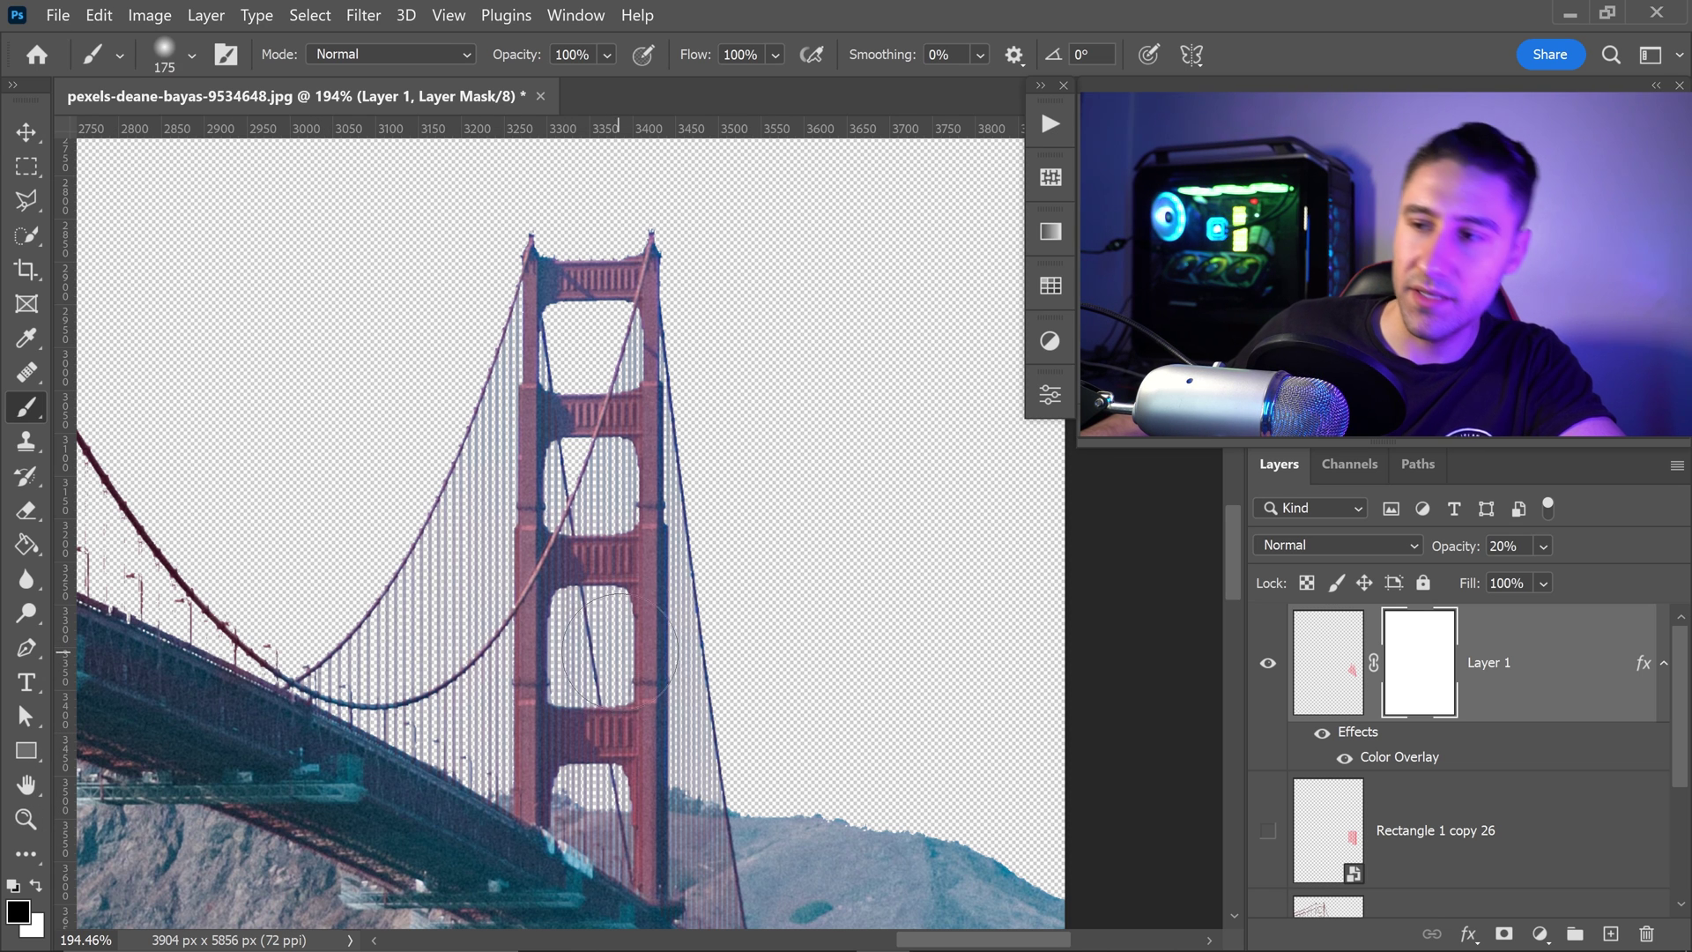
{"action": "key", "text": "bracketleft"}
{"action": "key", "text": "bracketleft"}
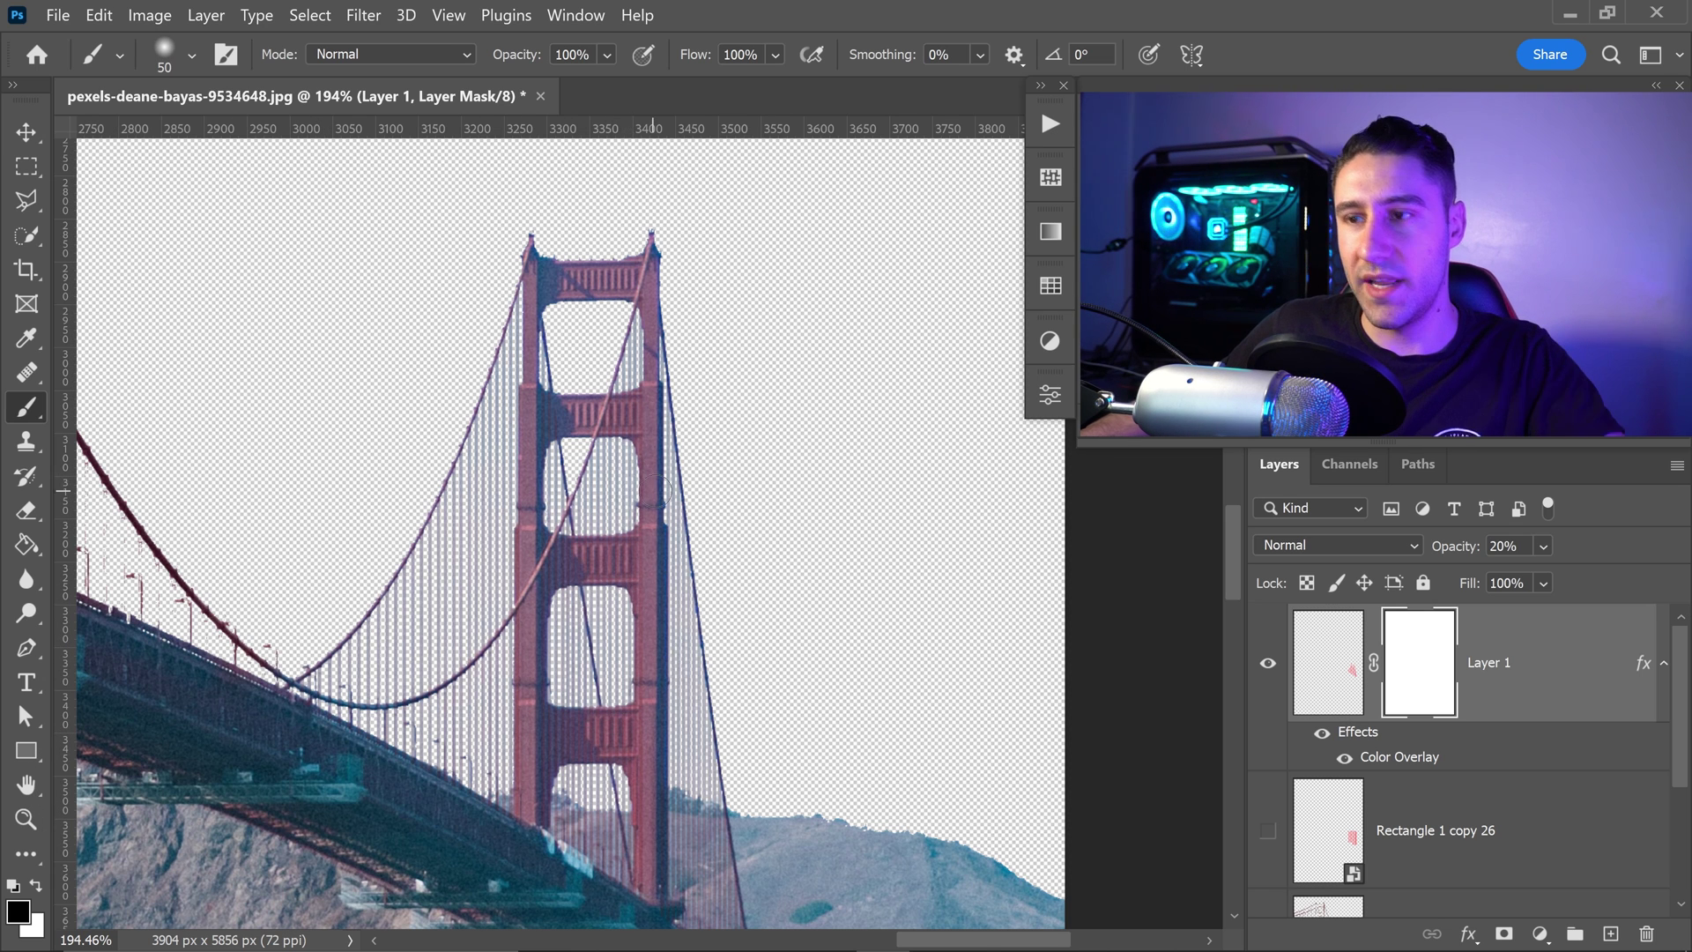
{"action": "scroll", "coordinate": [652, 445], "scroll_direction": "up", "scroll_amount": 4}
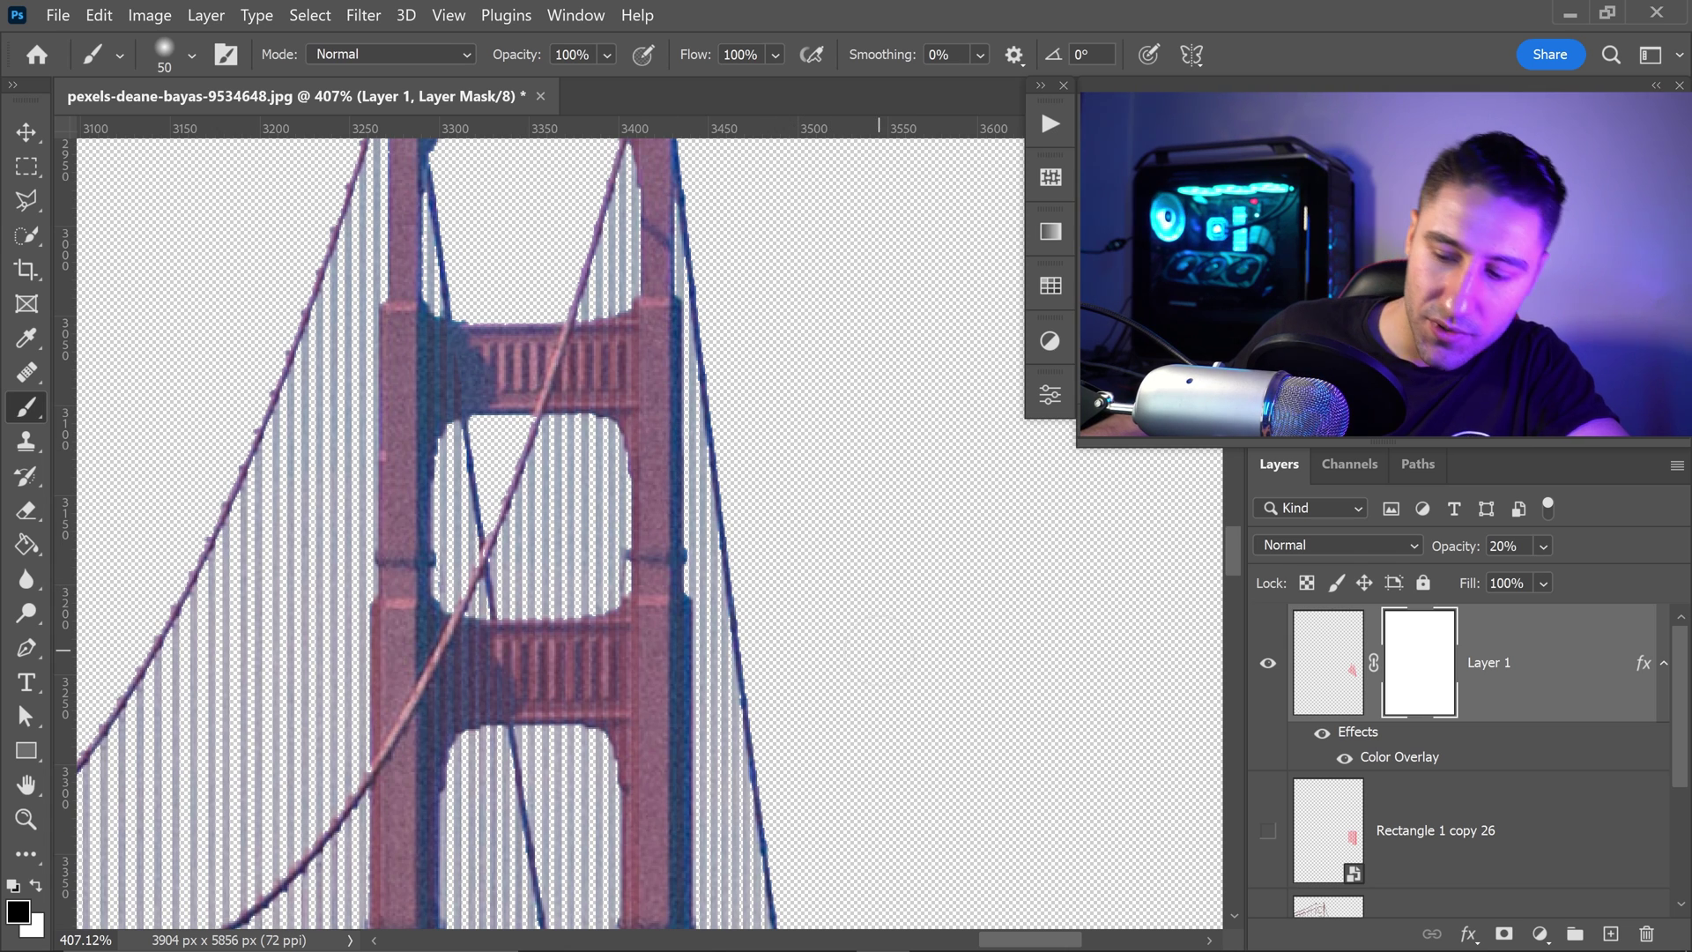
{"action": "key", "text": "bracketleft"}
{"action": "key", "text": "bracketleft"}
{"action": "key", "text": "bracketleft"}
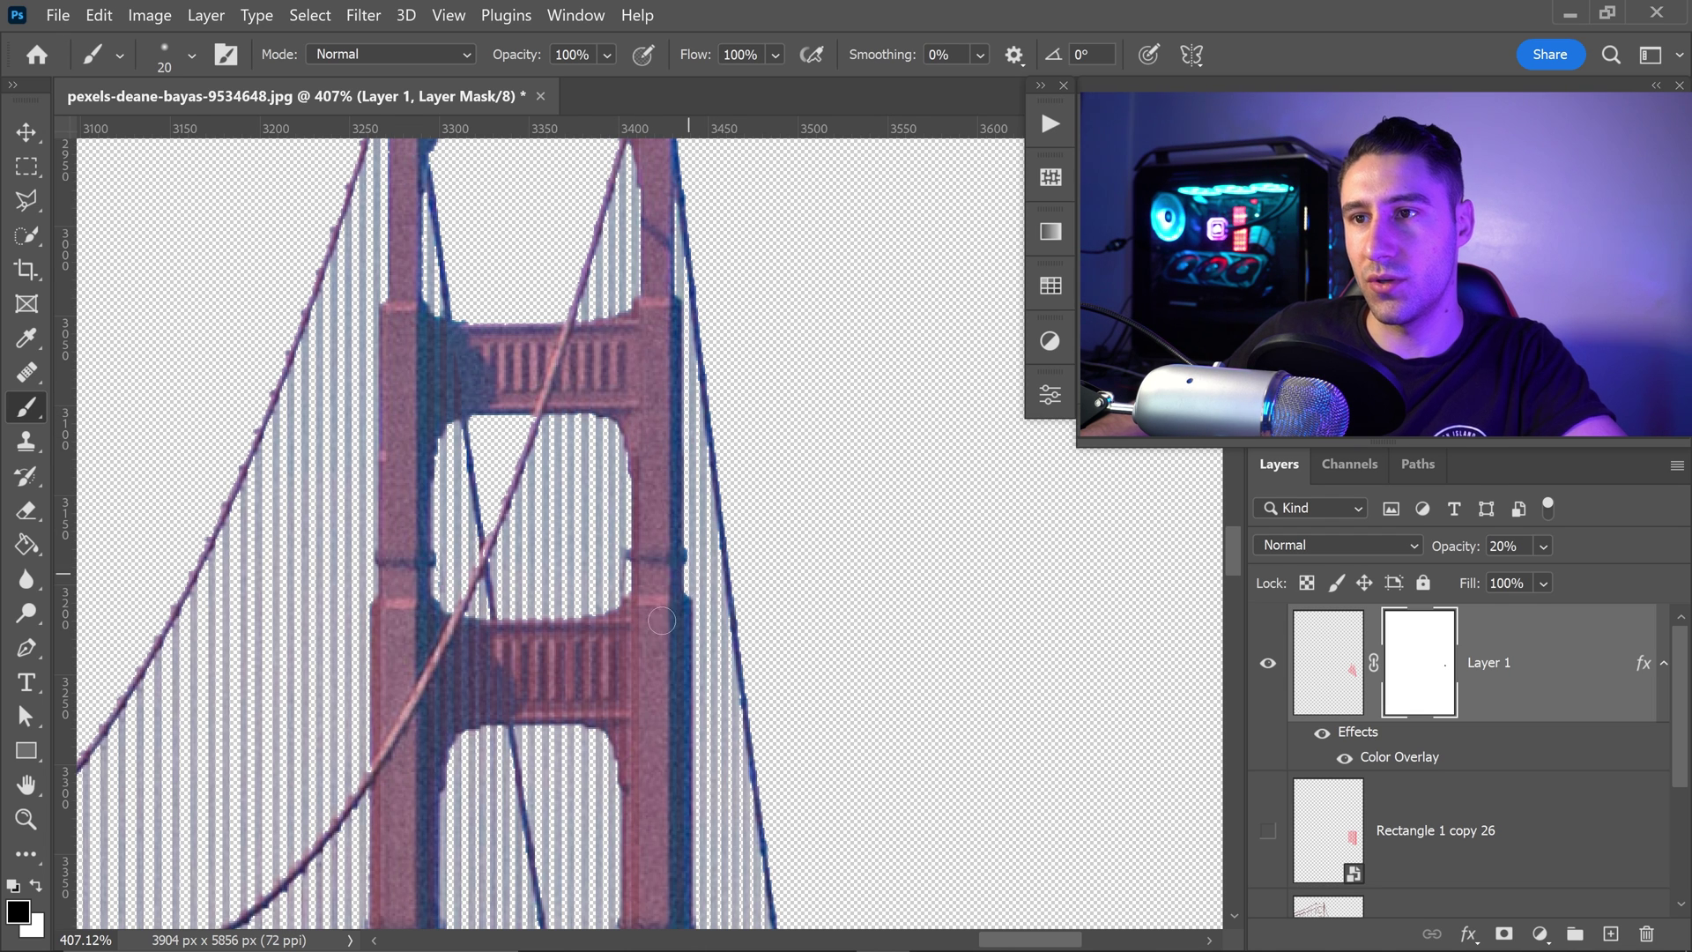
{"action": "left_click_drag", "start_coordinate": [630, 654], "coordinate": [687, 601]}
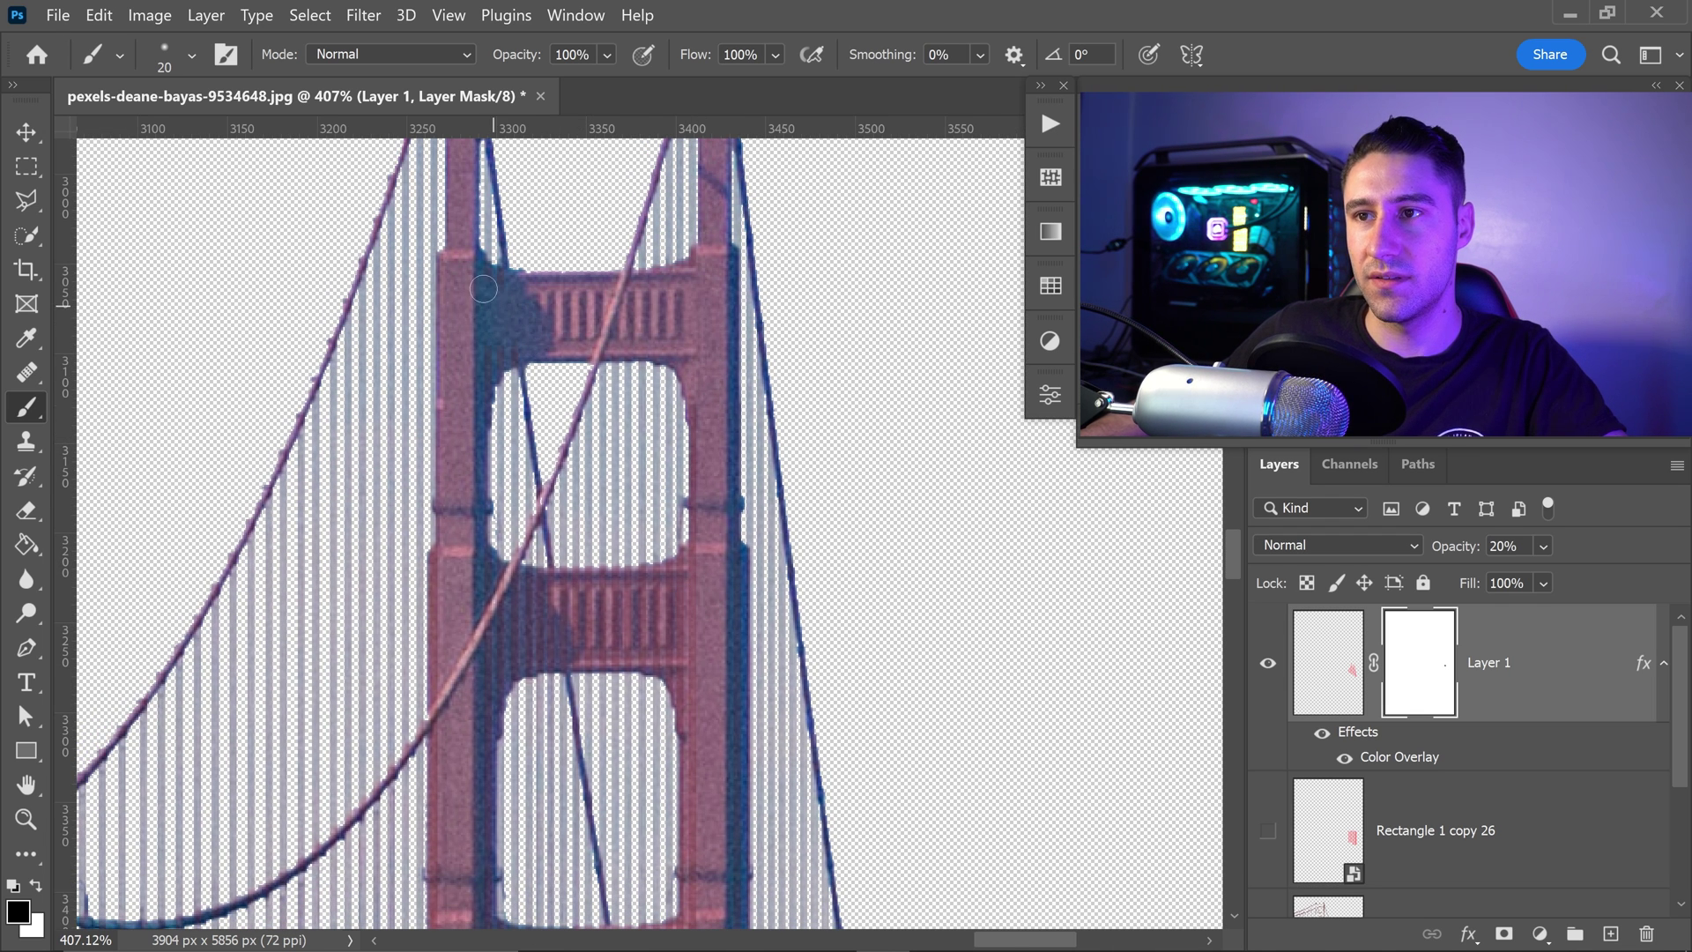
{"action": "scroll", "coordinate": [520, 321], "scroll_direction": "down", "scroll_amount": 8}
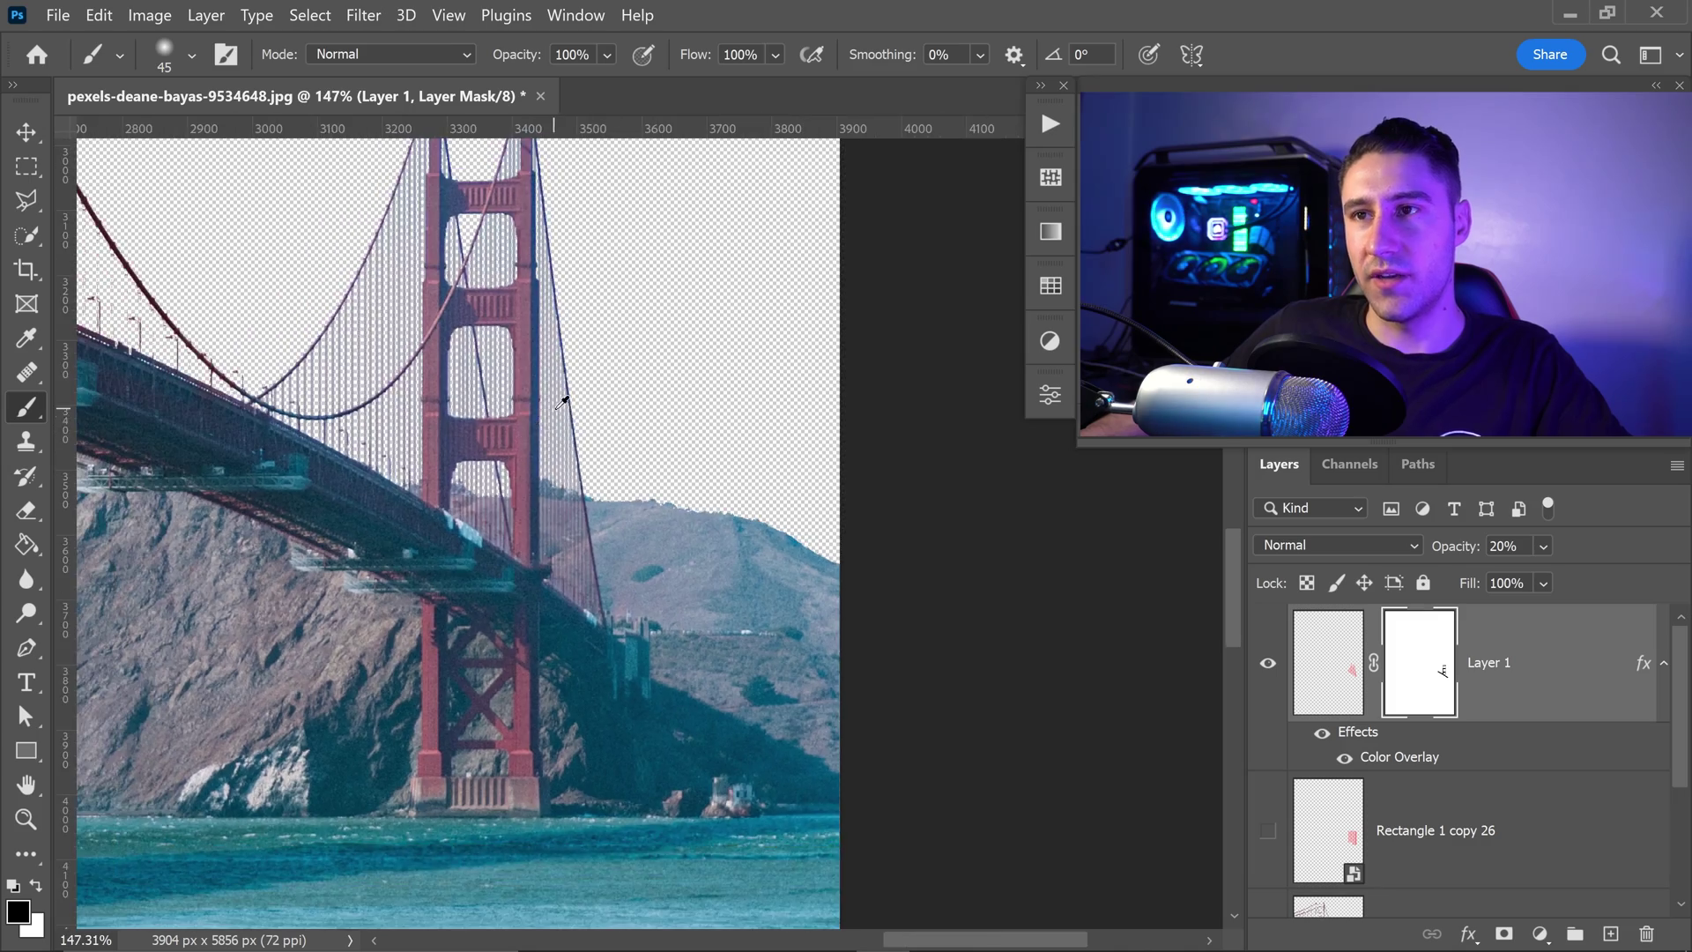
{"action": "scroll", "coordinate": [533, 427], "scroll_direction": "down", "scroll_amount": 4}
{"action": "scroll", "coordinate": [510, 557], "scroll_direction": "down", "scroll_amount": 5}
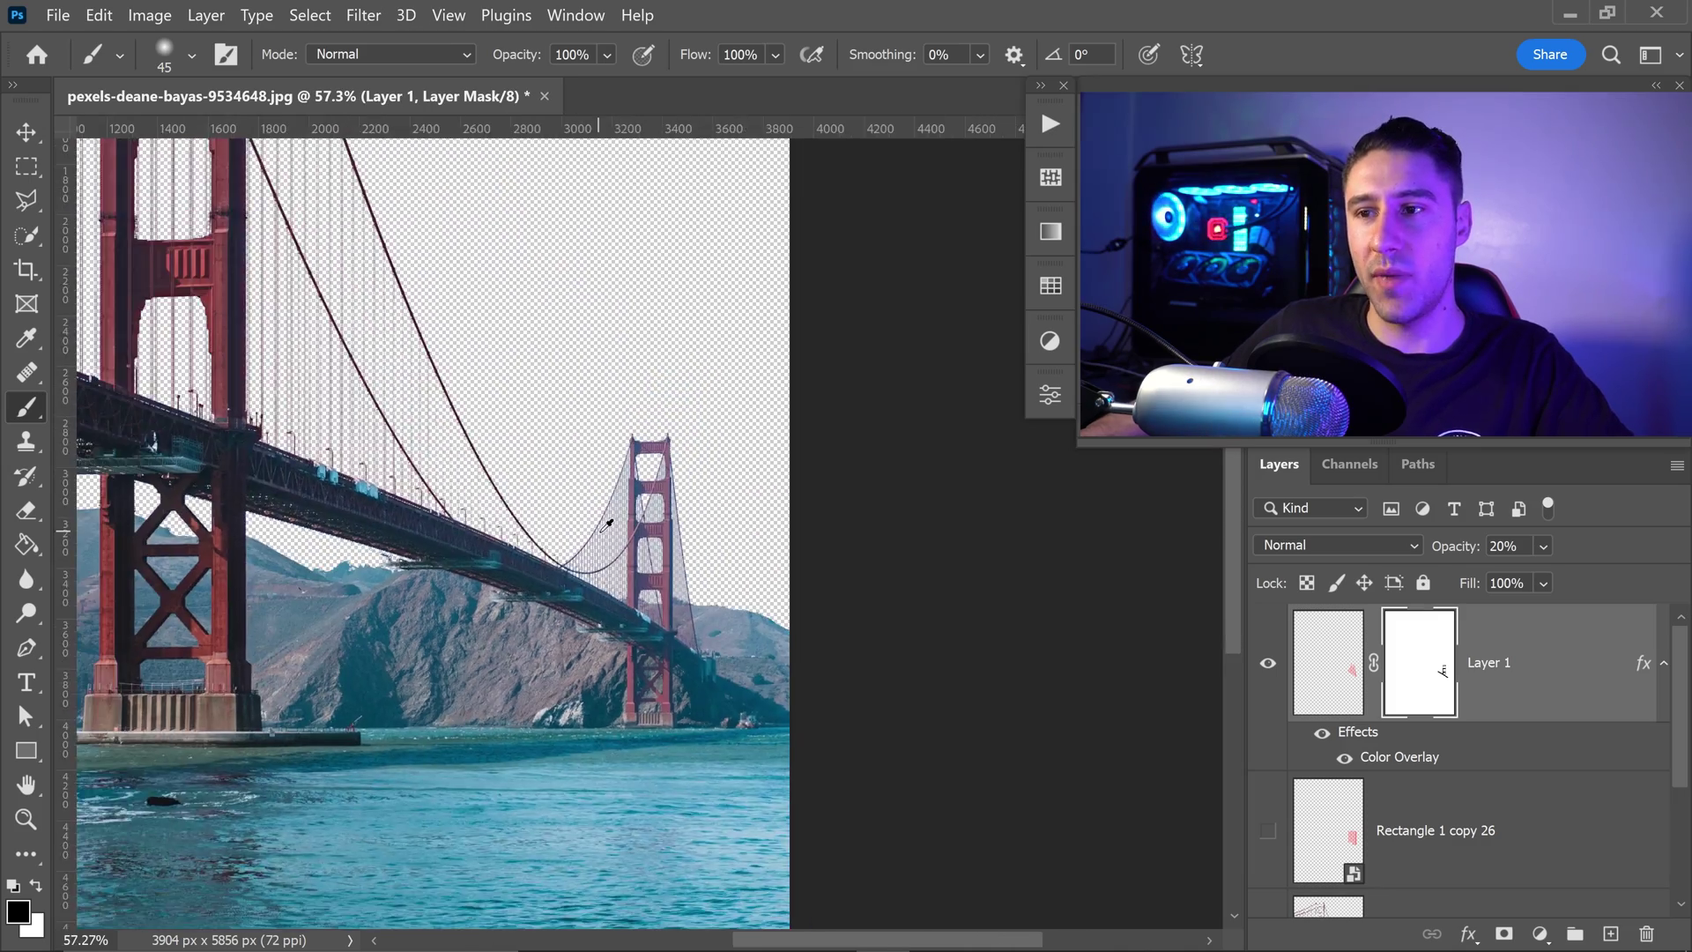